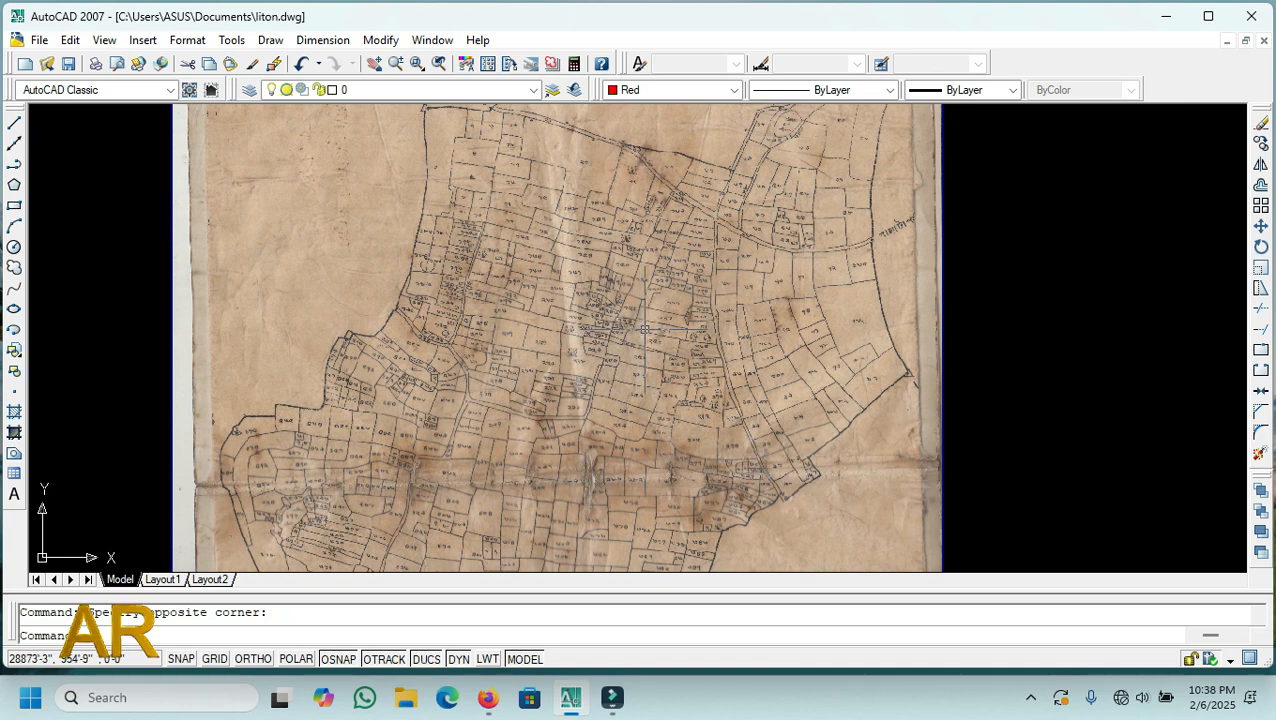
# - Draw a red circle with a radius of about 26'-3" over the number of plot ১২৫ on the scanned map
pyautogui.scroll(3, 645, 330)
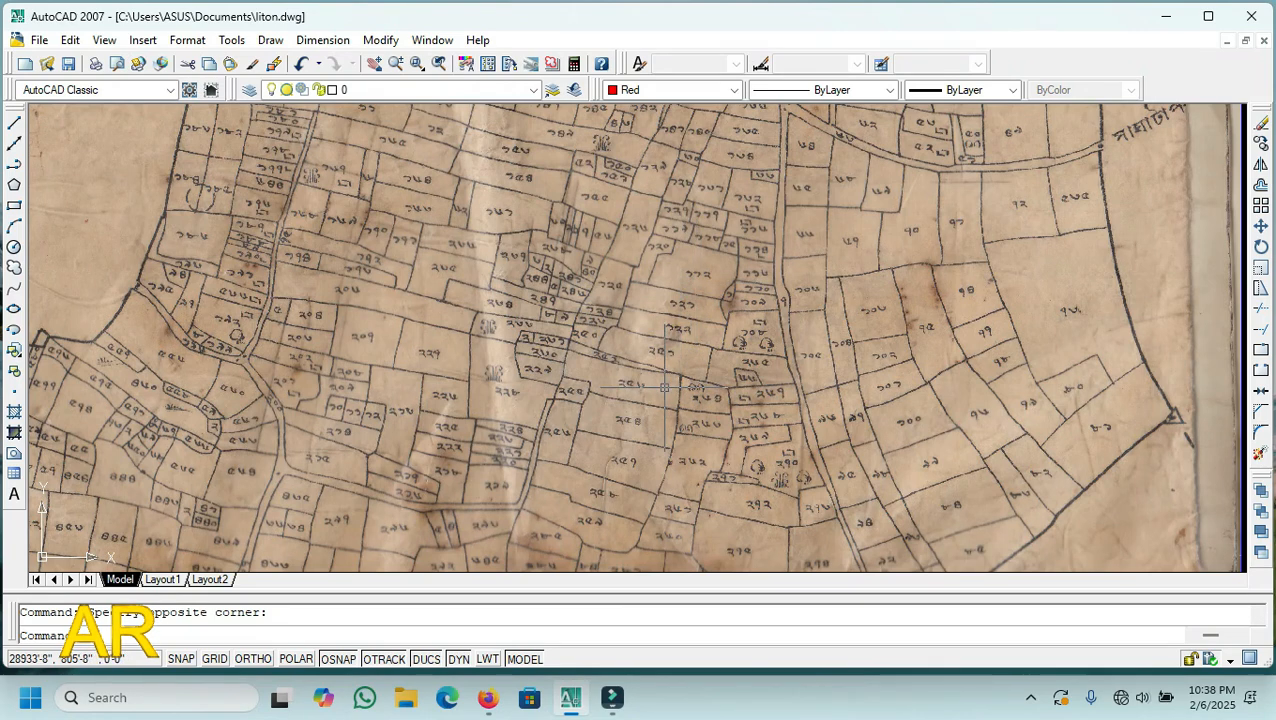
pyautogui.scroll(3, 613, 303)
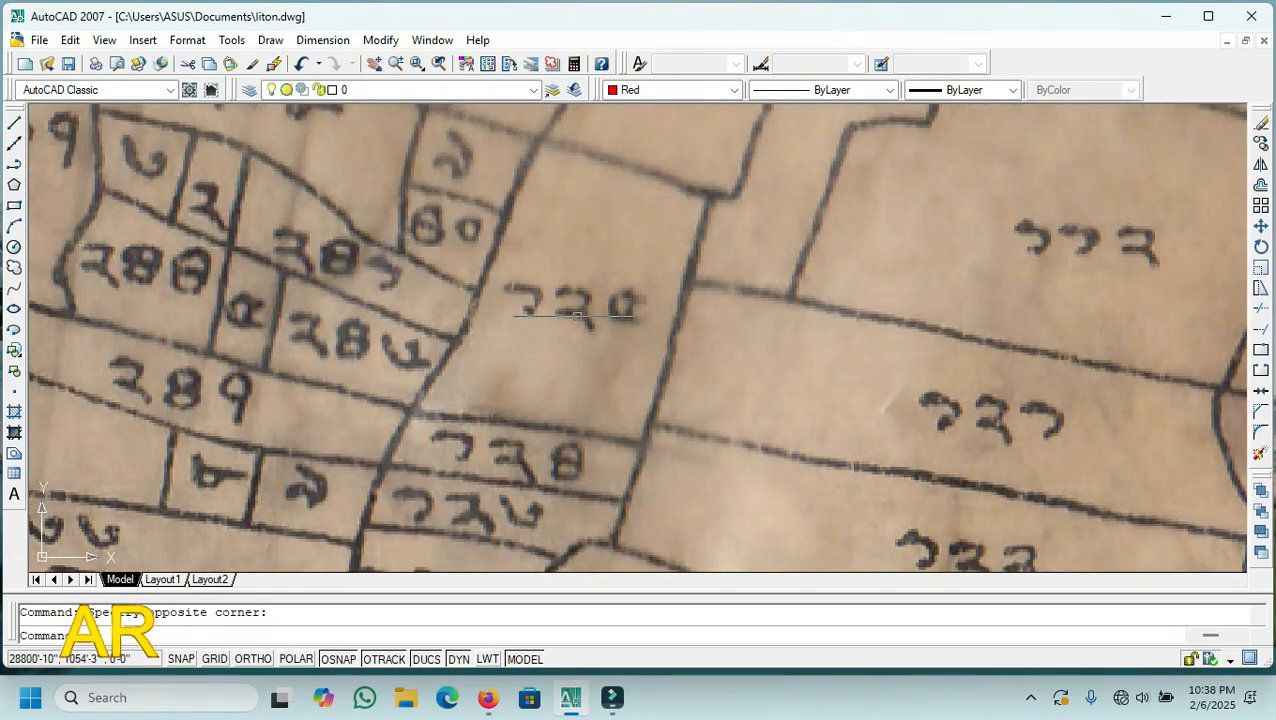
pyautogui.scroll(-2, 590, 316)
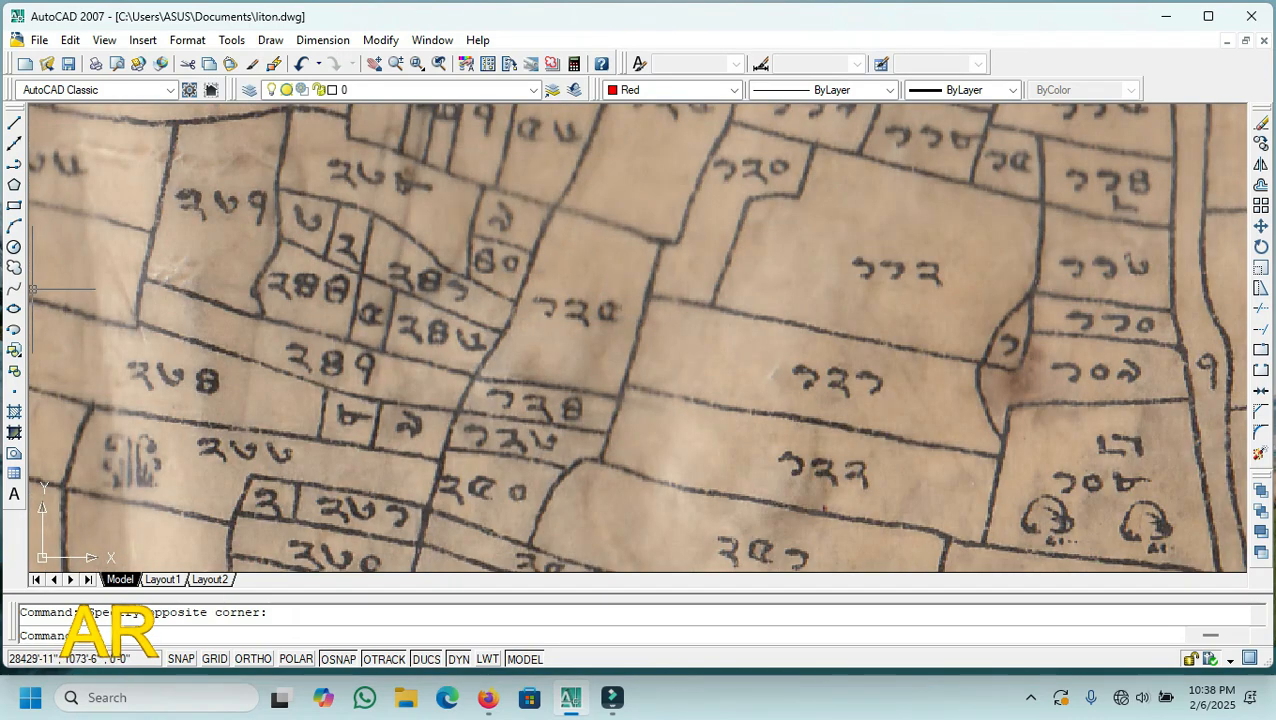
pyautogui.click(14, 246)
pyautogui.scroll(2, 560, 320)
pyautogui.click(546, 302)
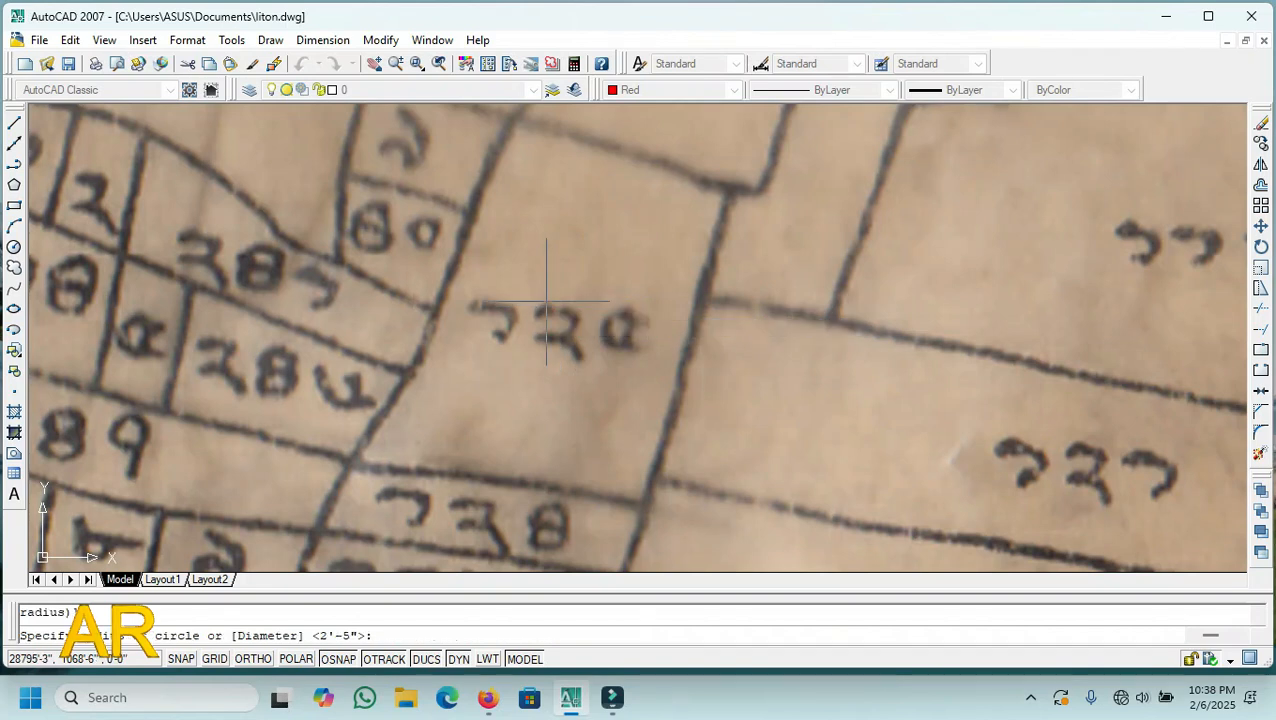
pyautogui.click(598, 357)
pyautogui.scroll(-2, 735, 342)
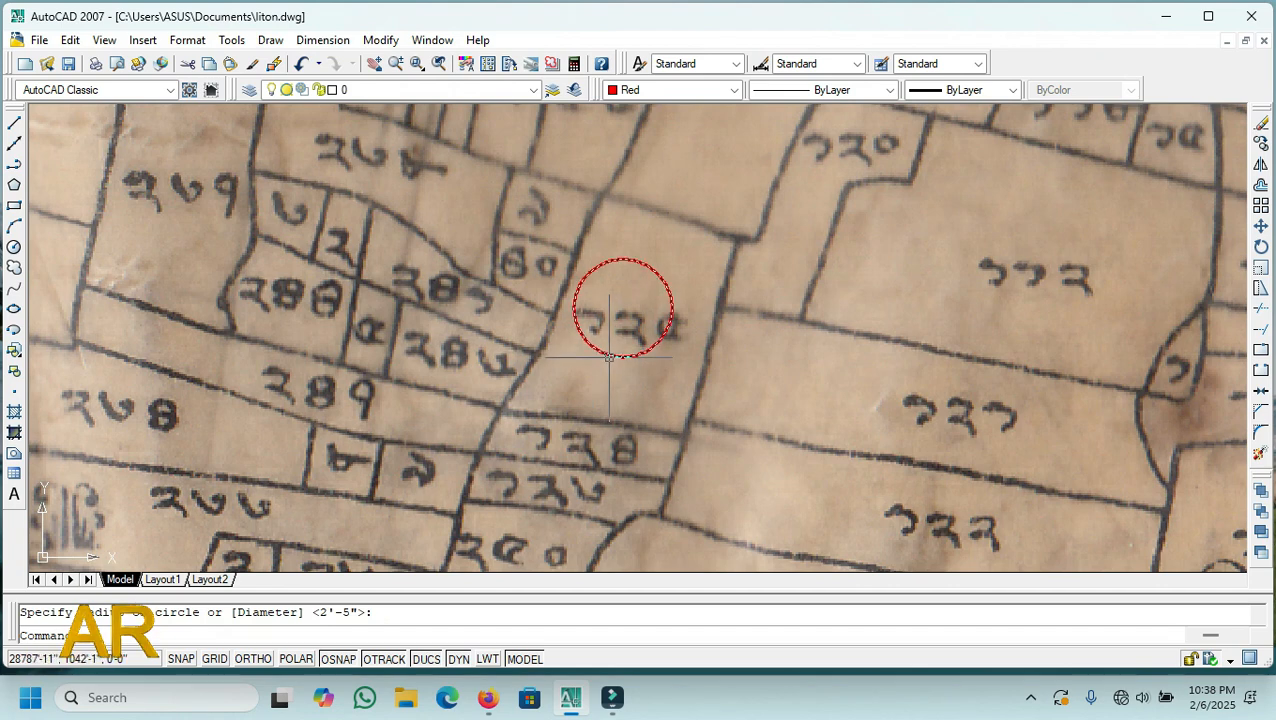
# - Examine the circled plot ১২৫ and the plots surrounding it on the scanned map
pyautogui.scroll(-1, 600, 358)
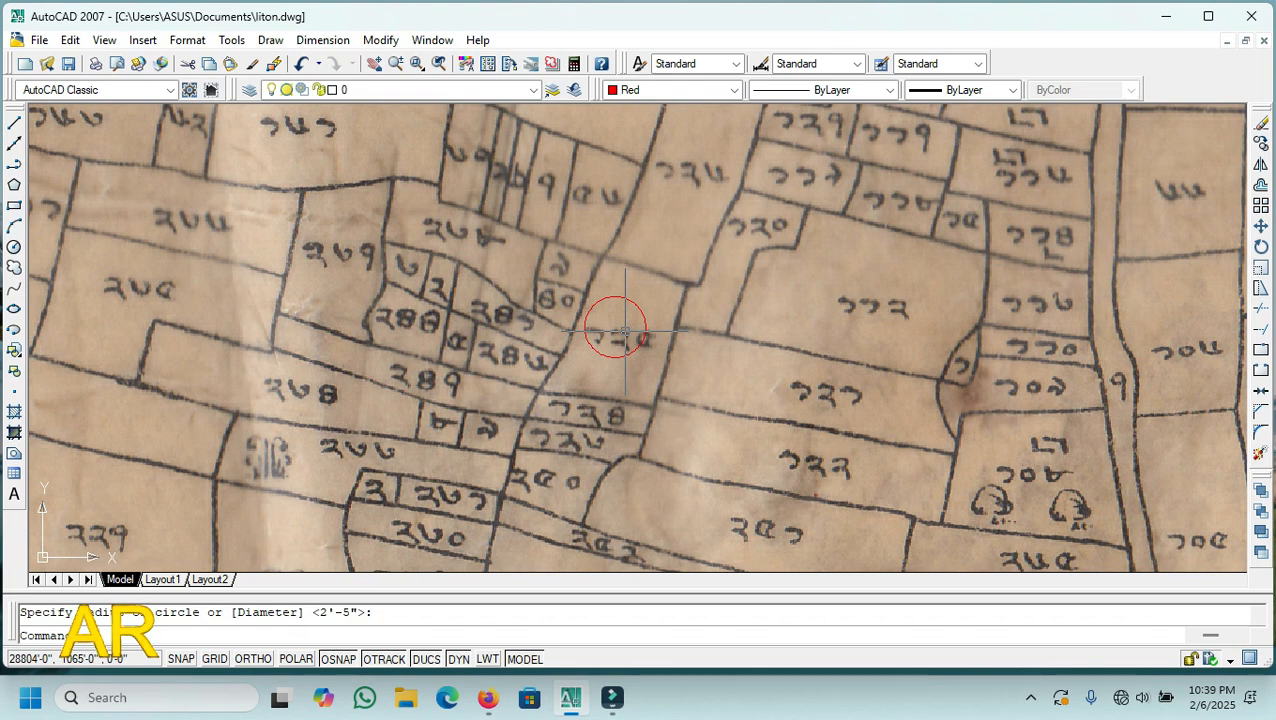
pyautogui.scroll(-4, 626, 330)
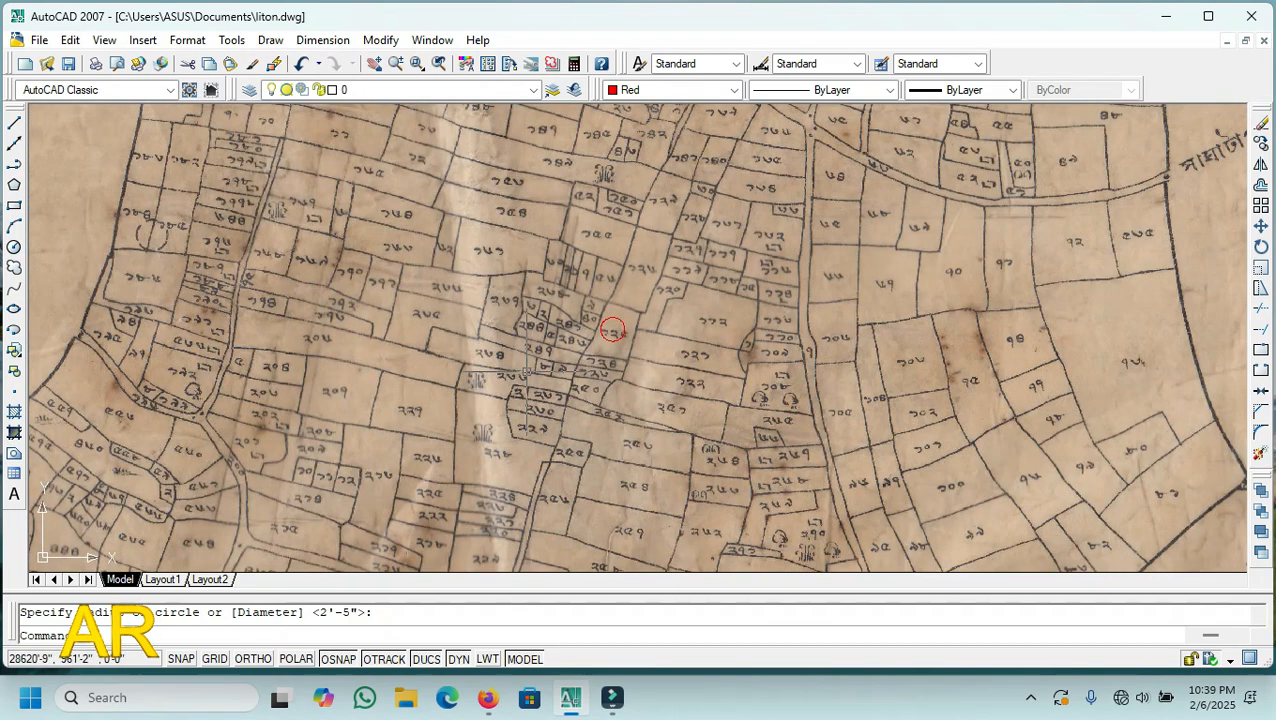
pyautogui.scroll(4, 643, 383)
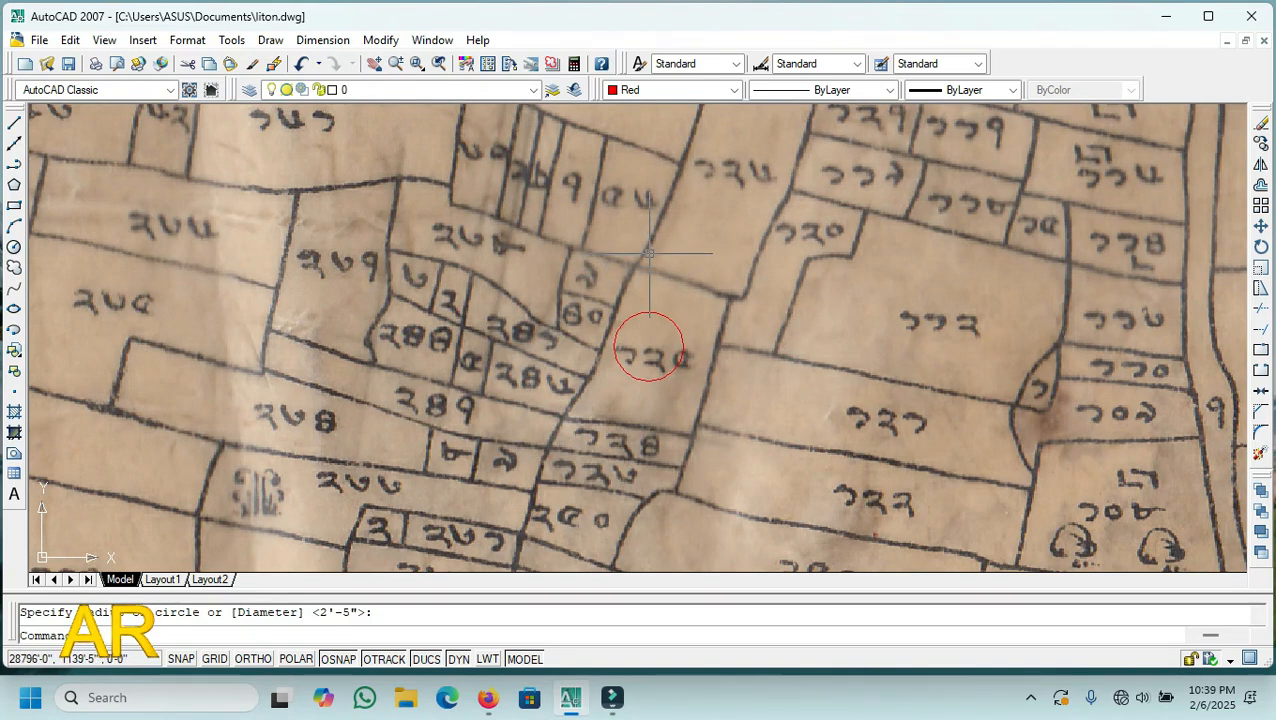
pyautogui.scroll(-4, 640, 270)
pyautogui.scroll(3, 623, 302)
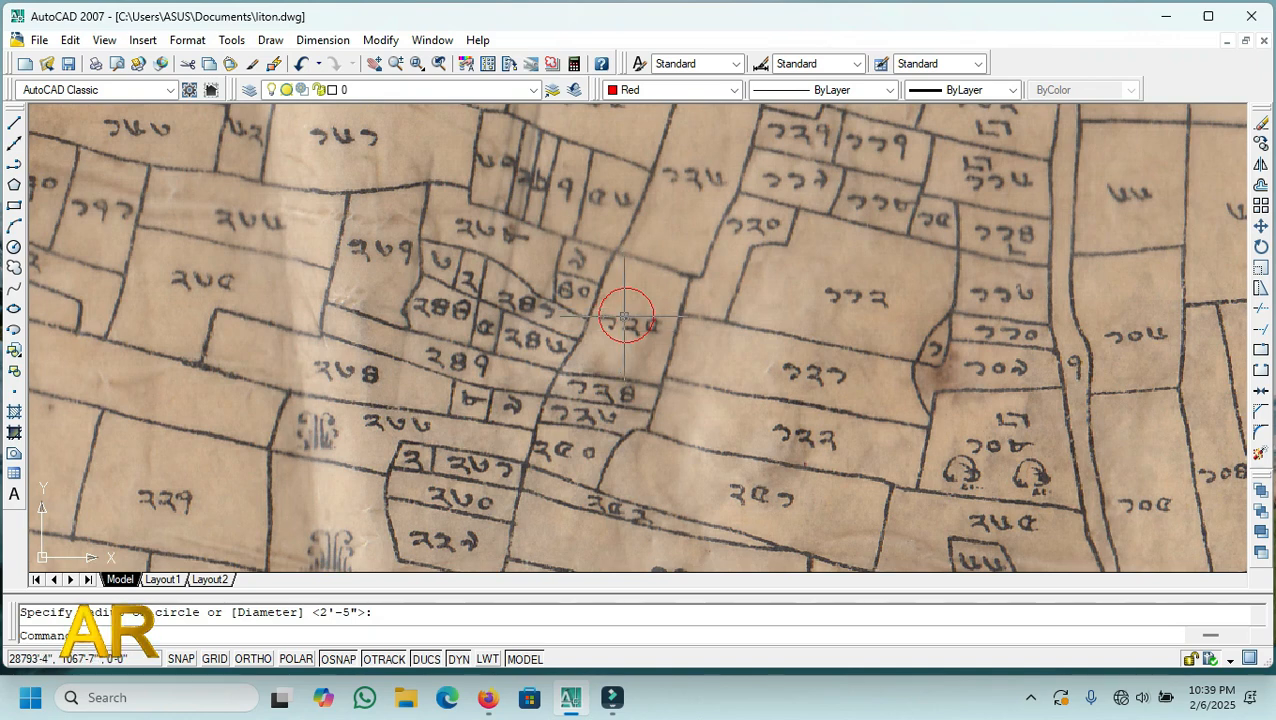
pyautogui.scroll(1, 623, 325)
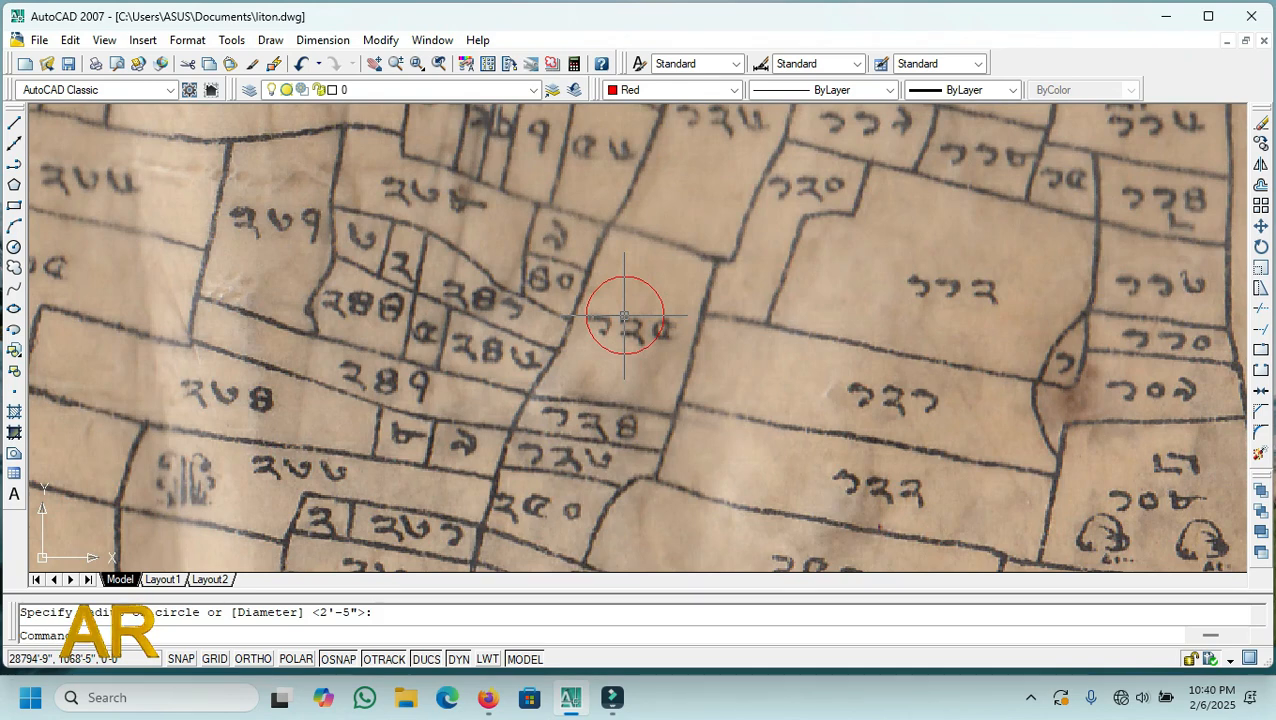
pyautogui.scroll(-1, 615, 368)
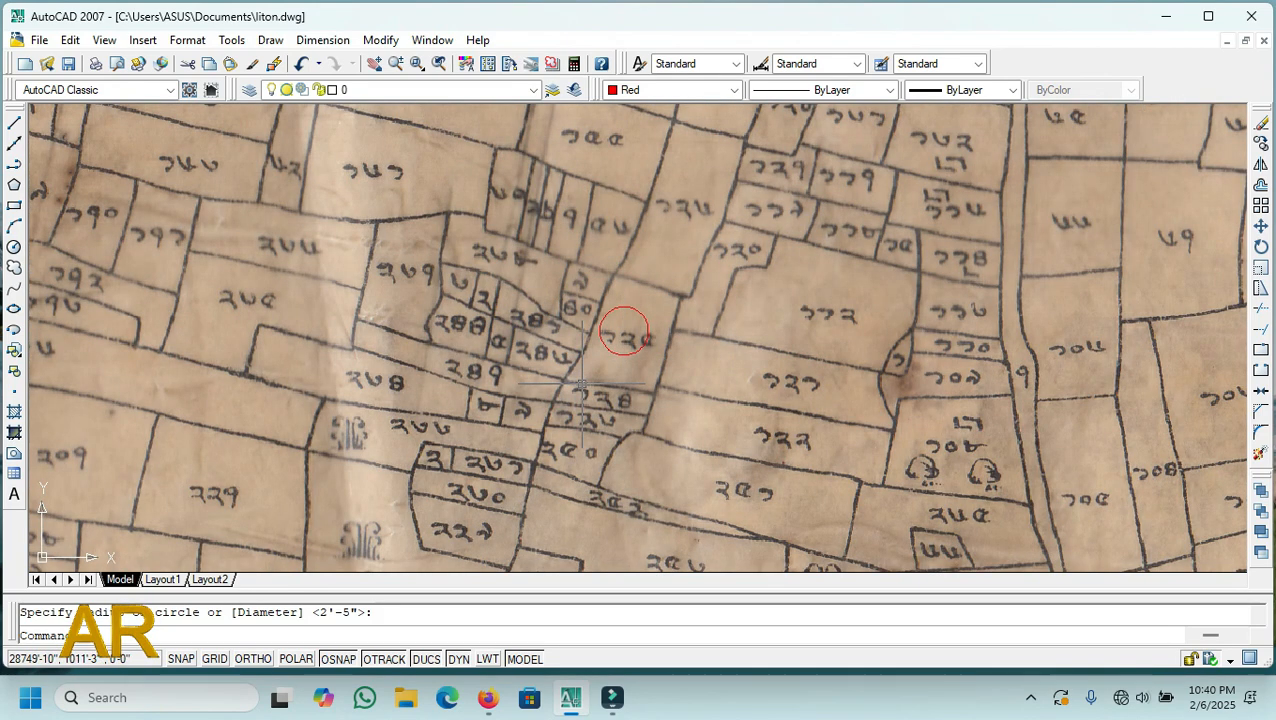
pyautogui.scroll(-4, 650, 388)
pyautogui.scroll(3, 560, 290)
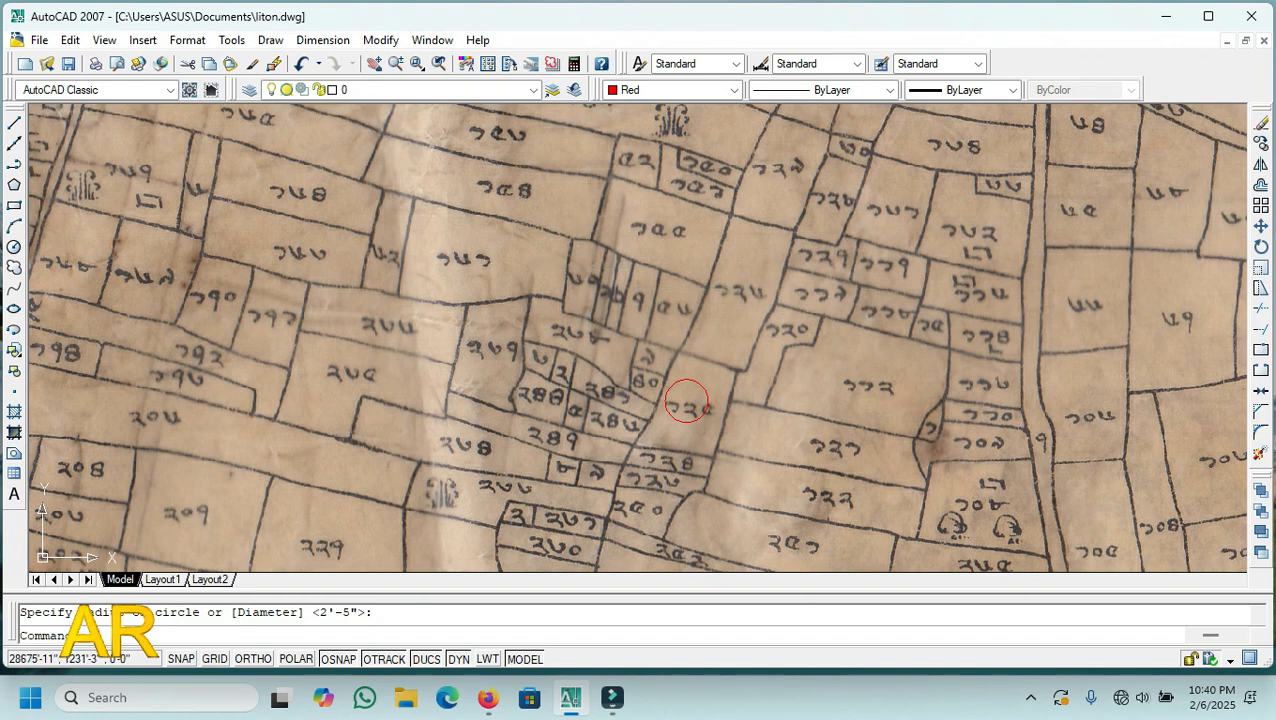
pyautogui.scroll(-3, 610, 292)
pyautogui.scroll(4, 649, 355)
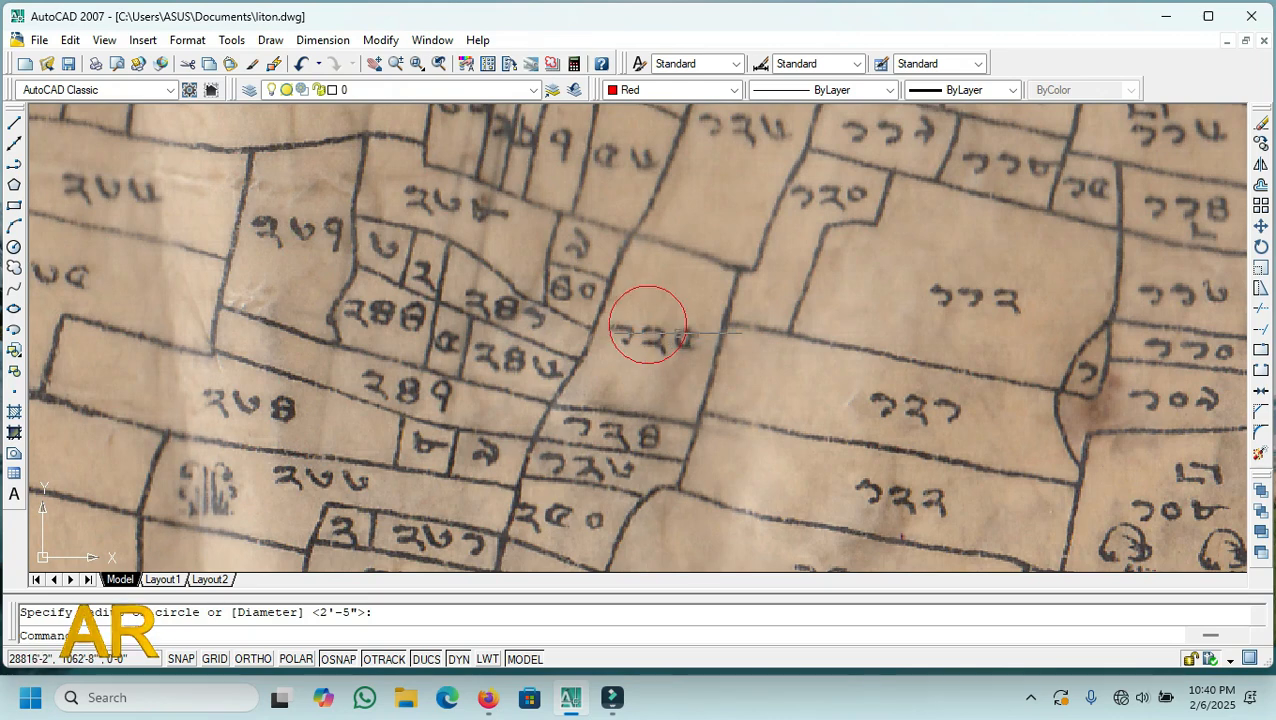
pyautogui.scroll(-2, 672, 341)
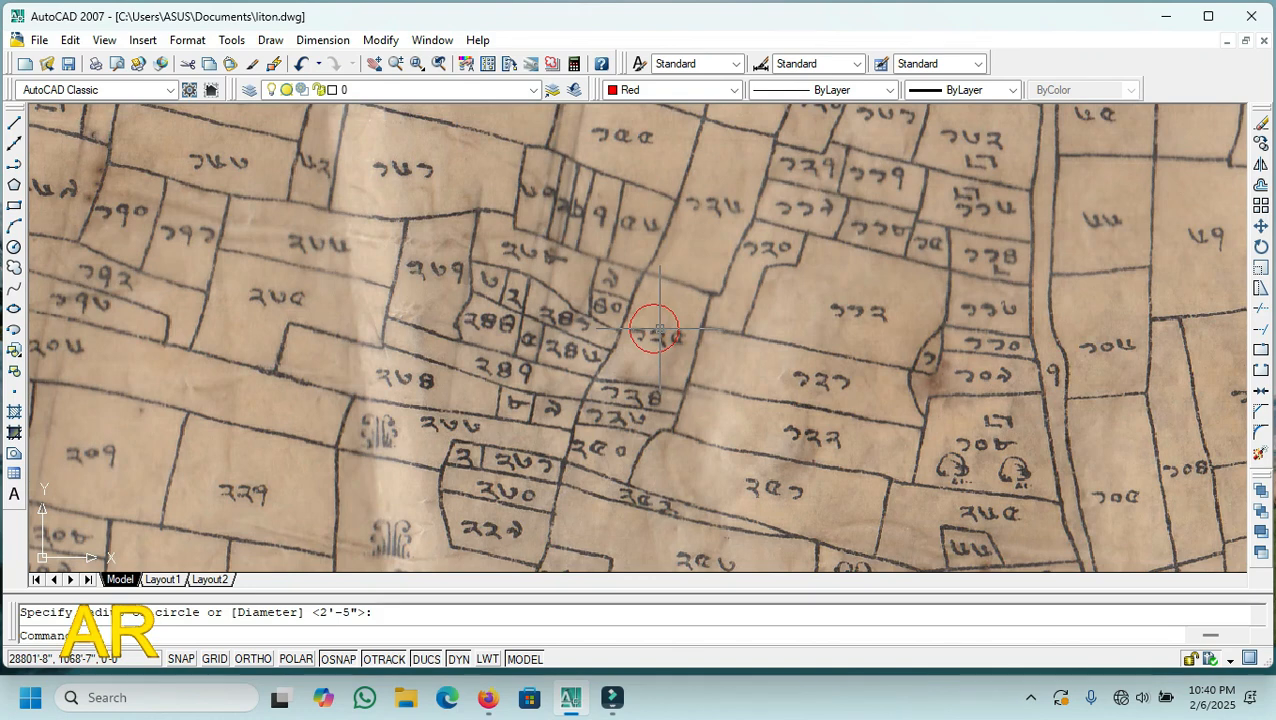
pyautogui.scroll(2, 752, 267)
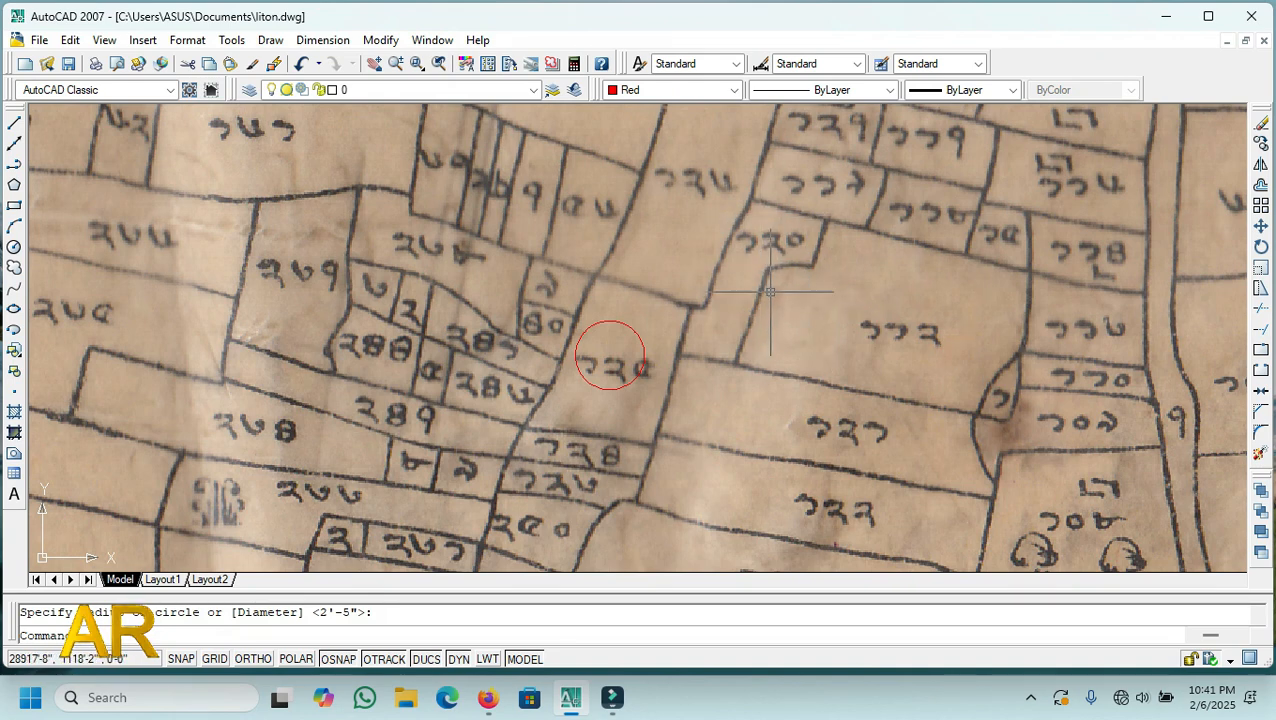
pyautogui.scroll(-2, 774, 300)
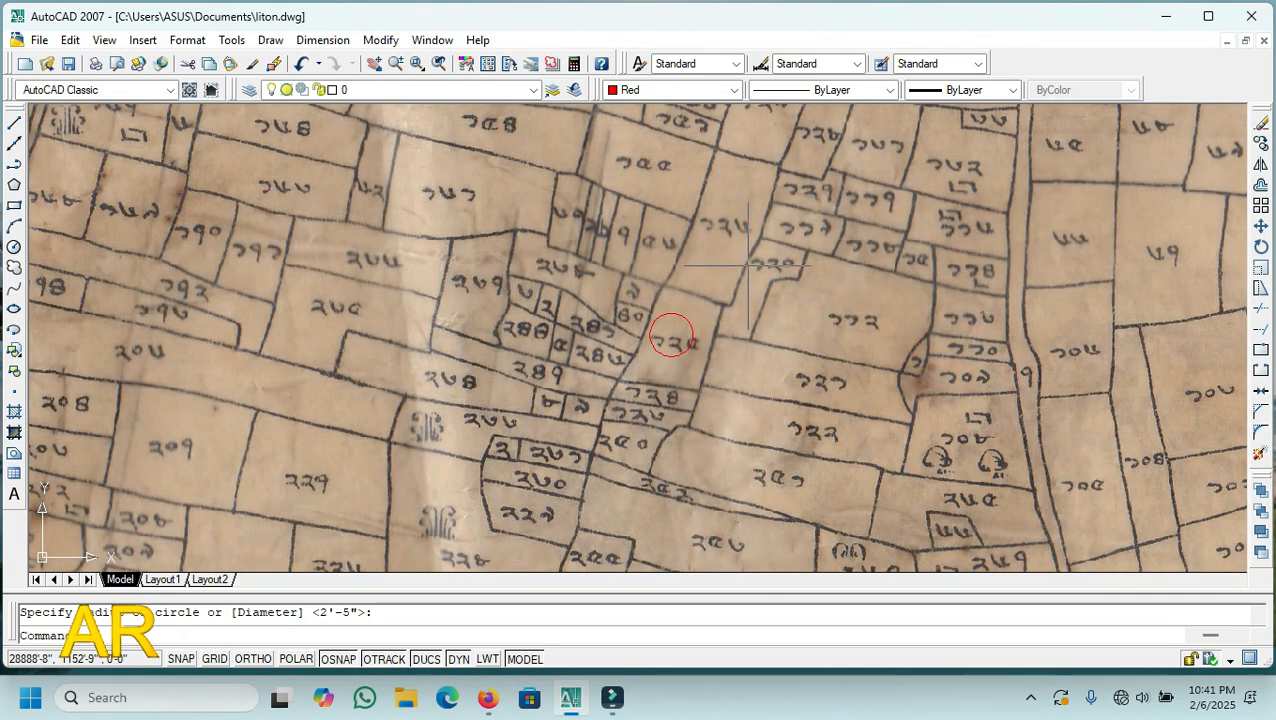
pyautogui.scroll(2, 750, 266)
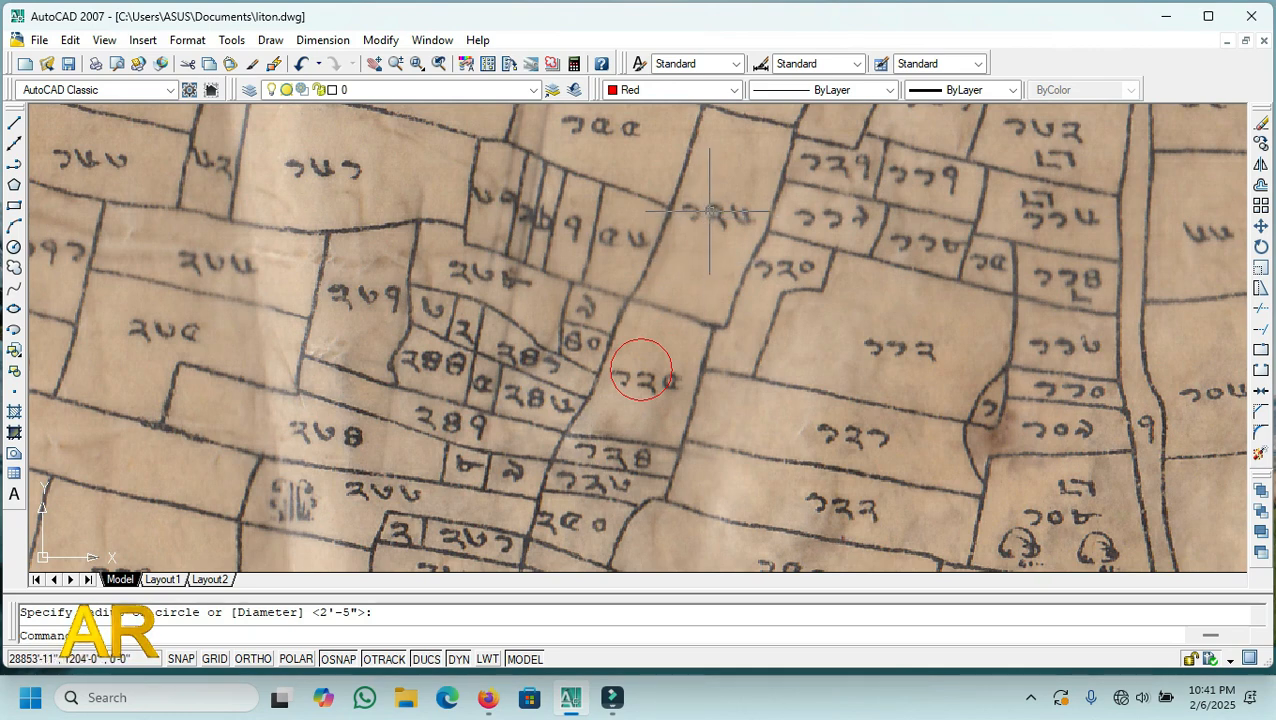
pyautogui.scroll(-2, 738, 212)
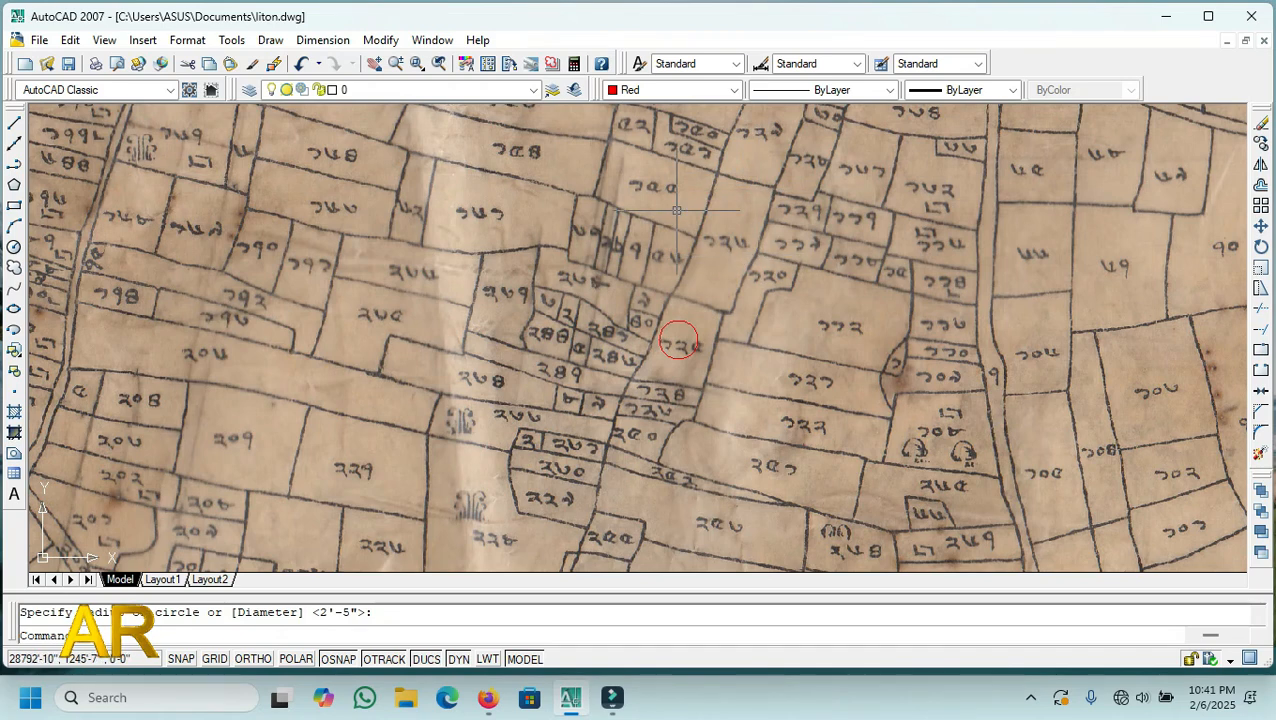
pyautogui.scroll(2, 677, 210)
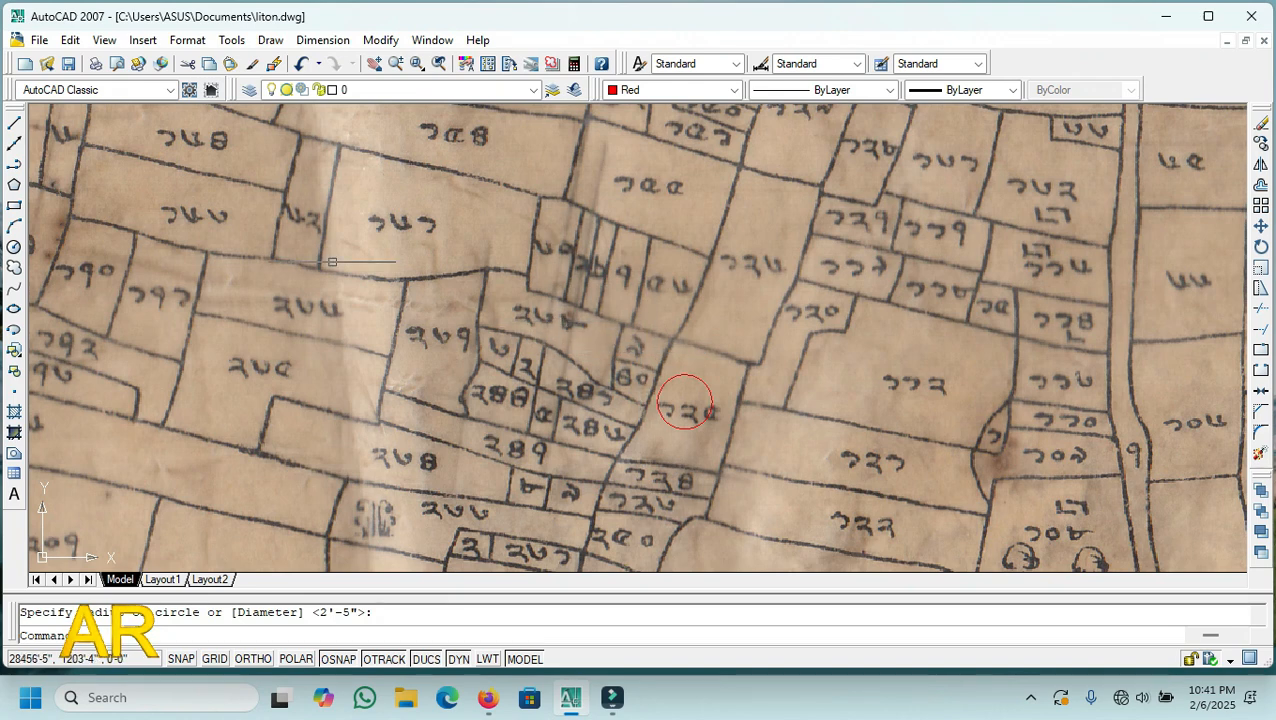
# - Draw a circle of about 12'-2" radius on plot ২৬৮ and a smaller one on plot ২৪১
pyautogui.click(14, 246)
pyautogui.scroll(3, 558, 337)
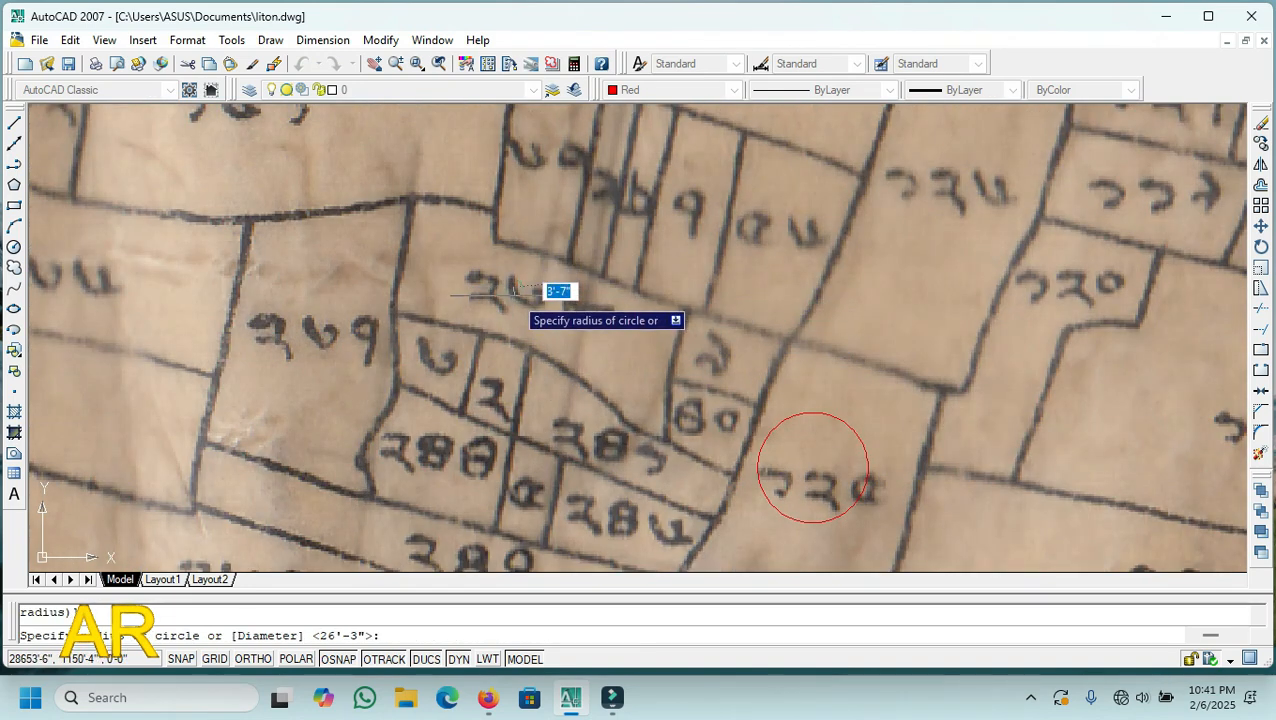
pyautogui.click(538, 289)
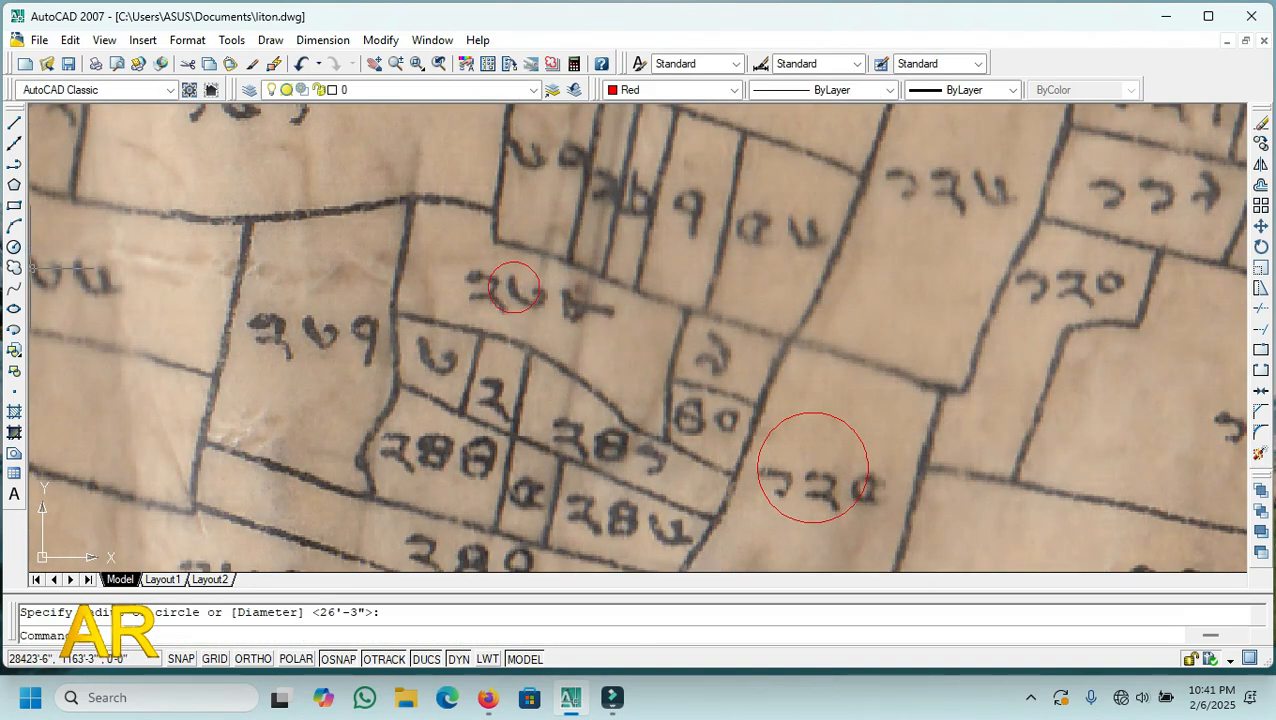
pyautogui.press('Return')
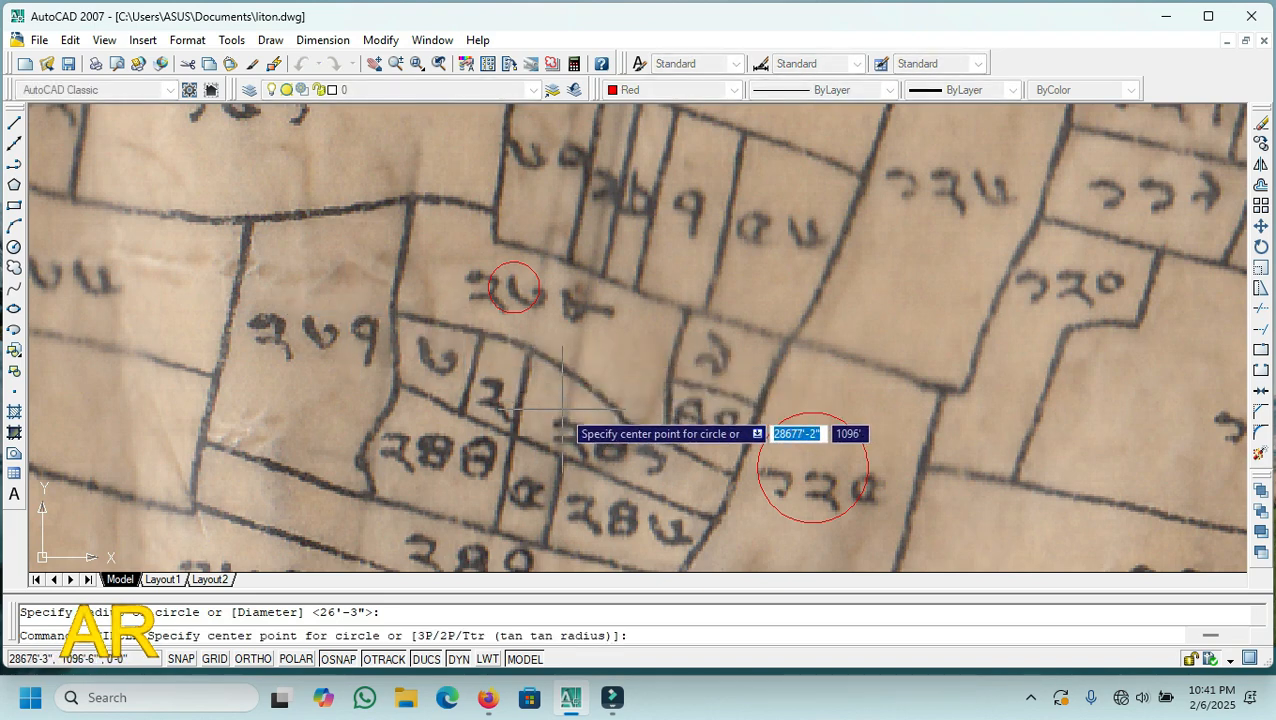
pyautogui.click(562, 408)
pyautogui.click(576, 420)
# - Draw a small circle on each of the two stacked plots marked ৯ and ৪০, just west of plot ১২৫
pyautogui.press('Return')
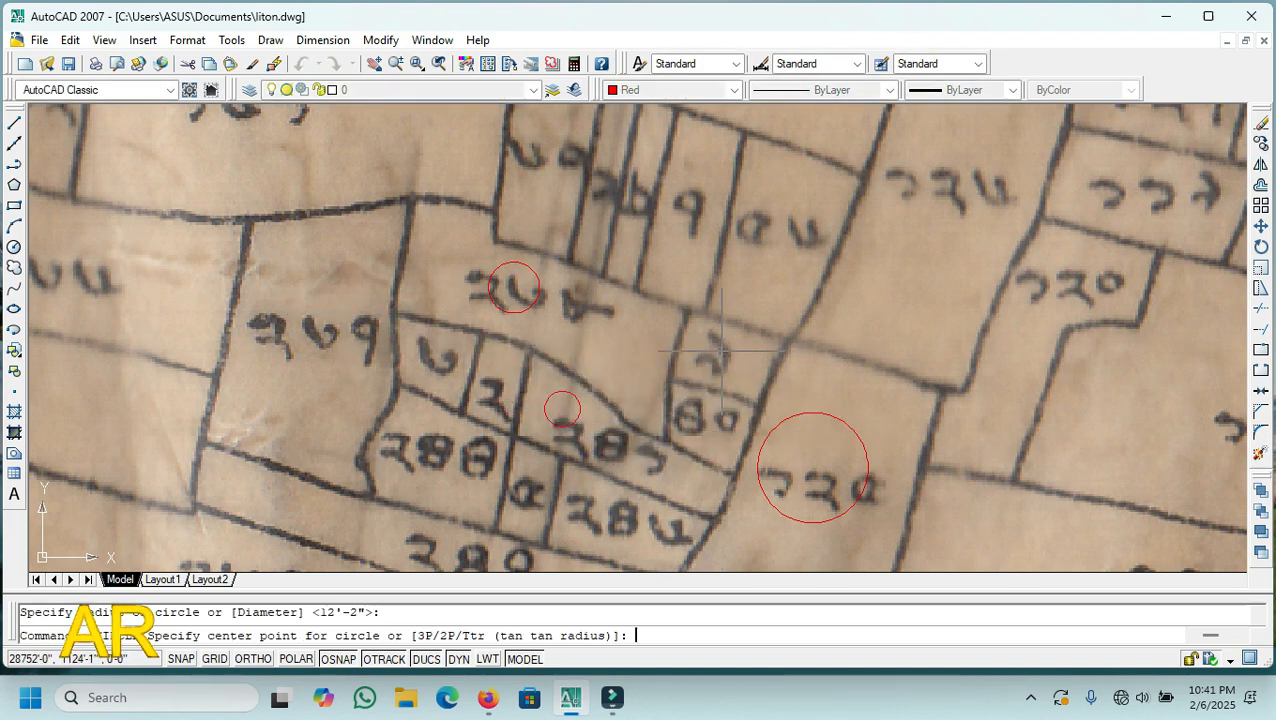
pyautogui.click(713, 355)
pyautogui.click(724, 357)
pyautogui.press('Return')
pyautogui.click(703, 409)
pyautogui.click(708, 432)
# - Draw circles on plot ৫৬, on plot ৭ with a radius of about 15'-1", and over the narrow strip plots west of them
pyautogui.press('Return')
pyautogui.click(748, 258)
pyautogui.click(760, 276)
pyautogui.press('Return')
pyautogui.click(680, 206)
pyautogui.press('Return')
pyautogui.click(584, 173)
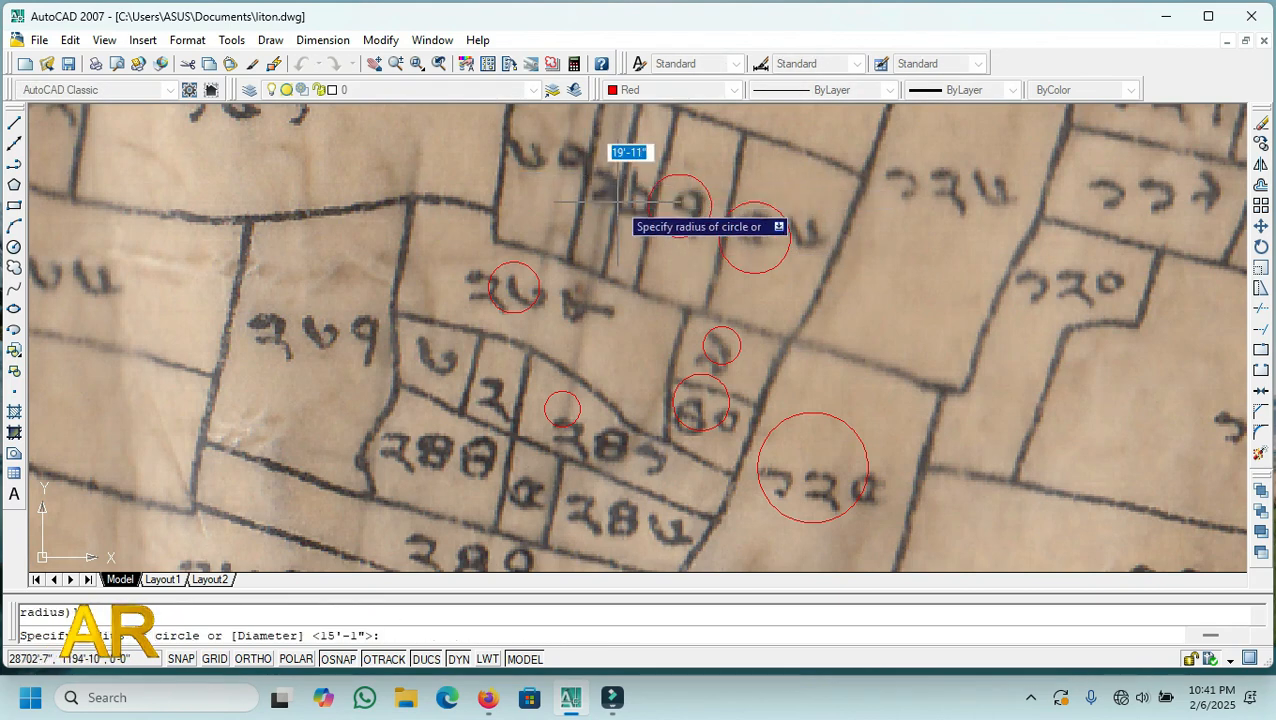
pyautogui.click(615, 203)
# - Draw an upright rectangle from above the narrow strip plots down to the boundary between plots ২৪৬ and ২৪৭
pyautogui.scroll(-2, 648, 285)
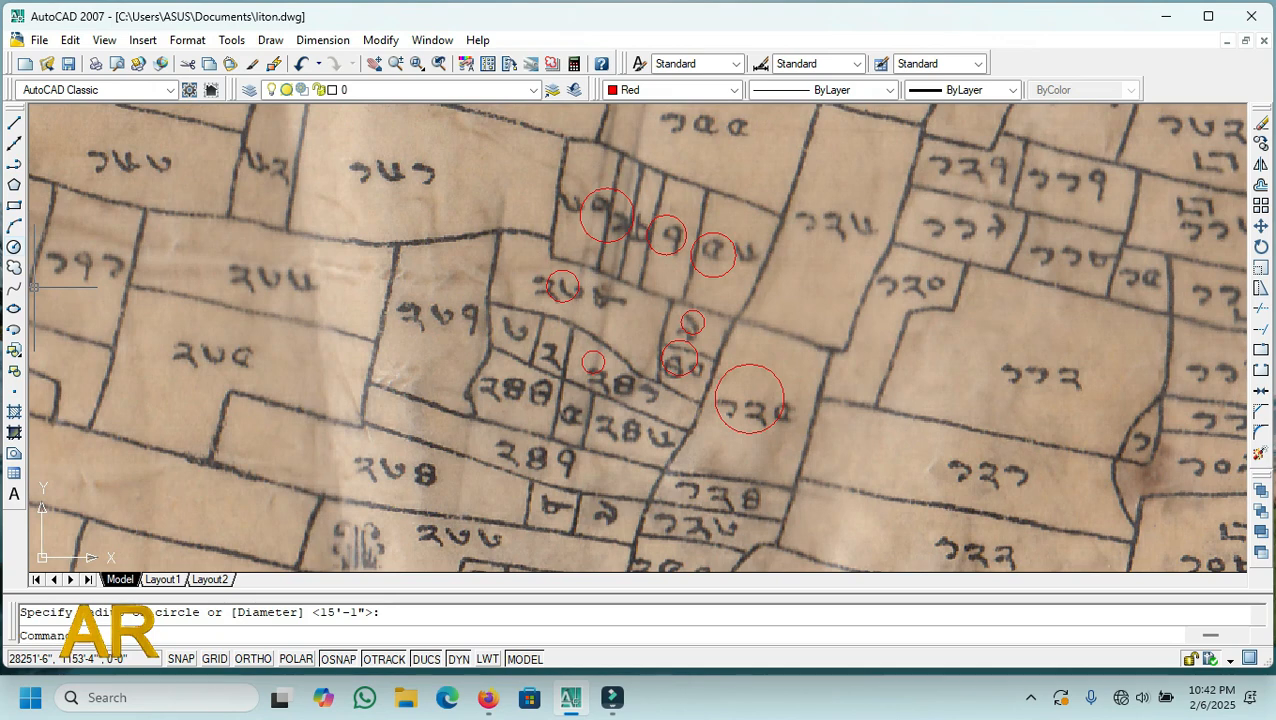
pyautogui.click(14, 205)
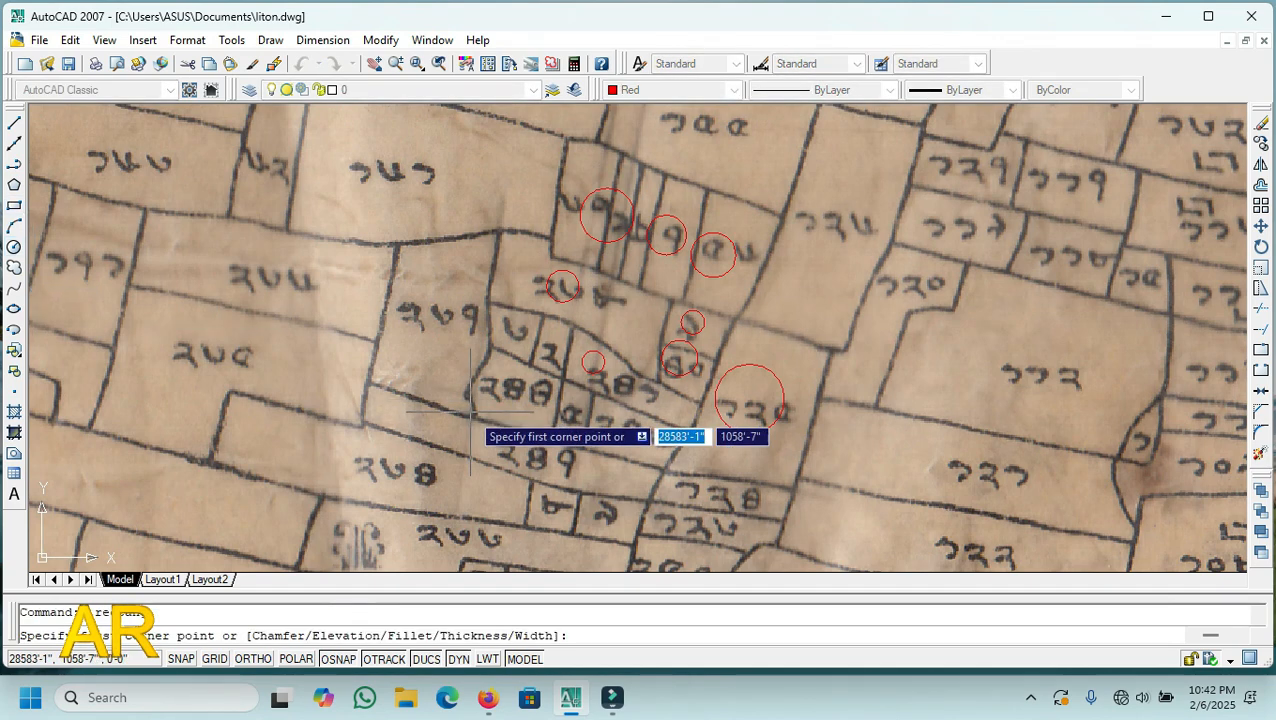
pyautogui.scroll(-2, 468, 410)
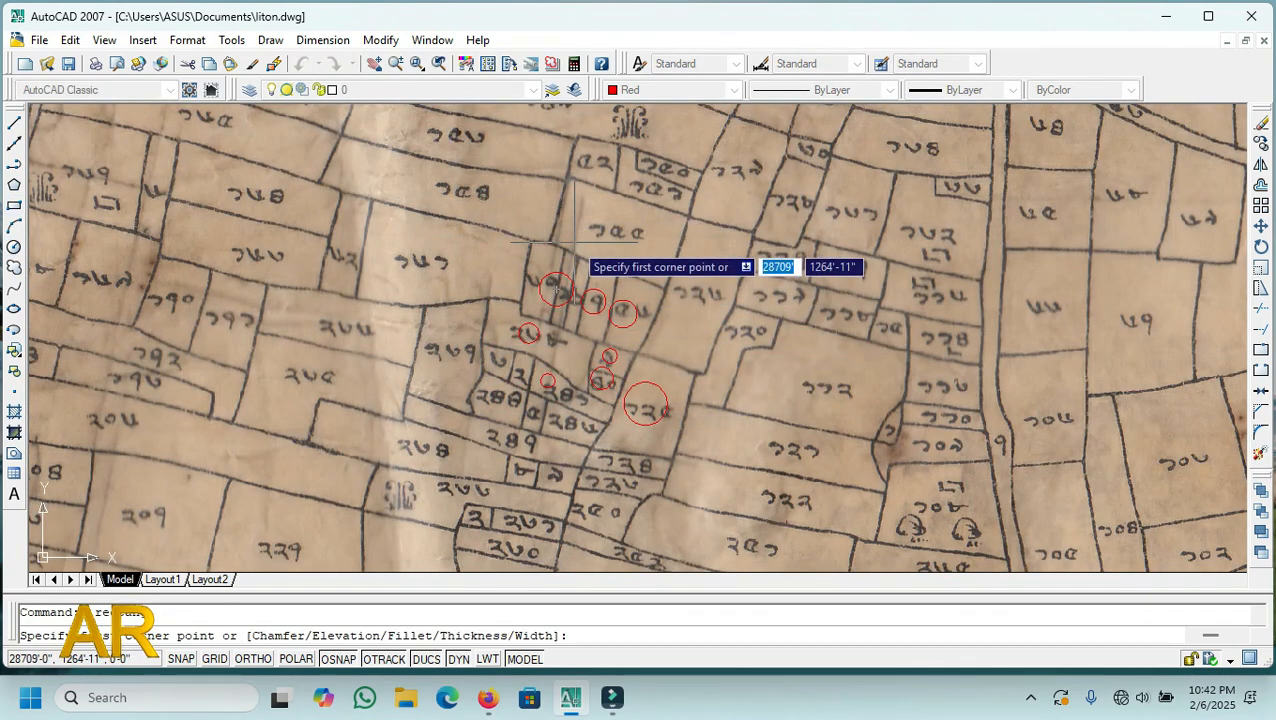
pyautogui.click(512, 208)
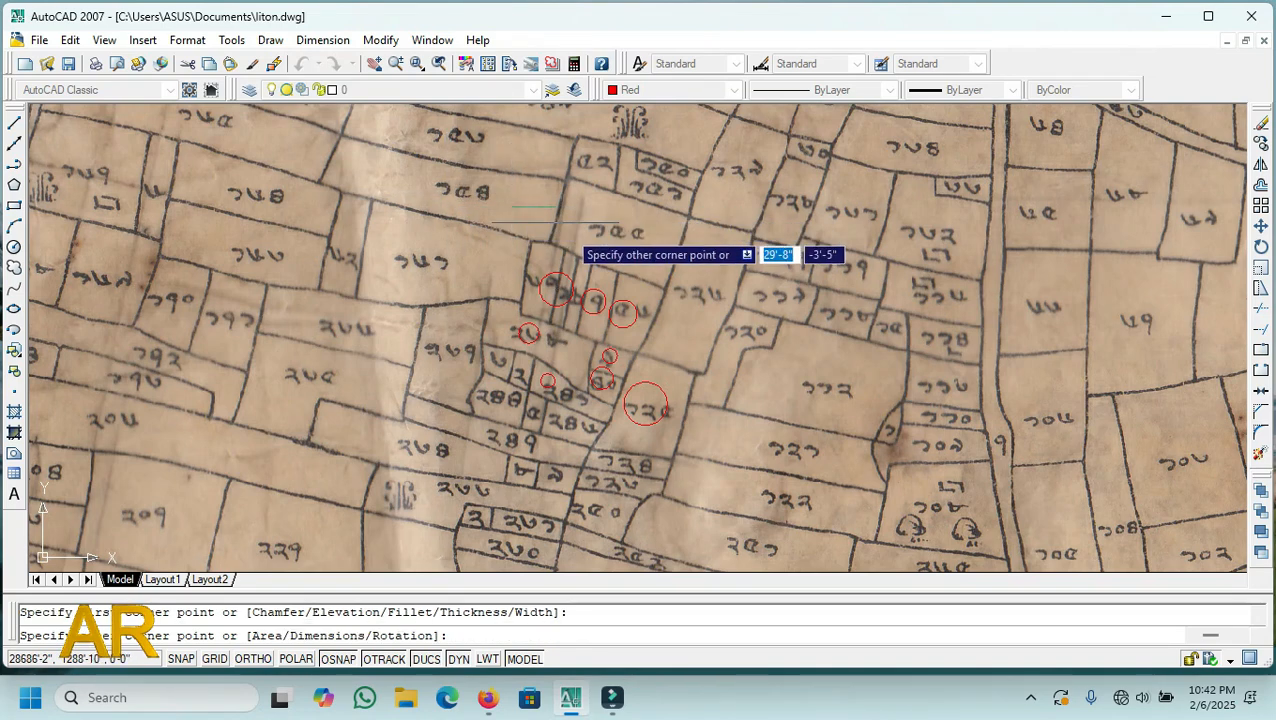
pyautogui.click(585, 436)
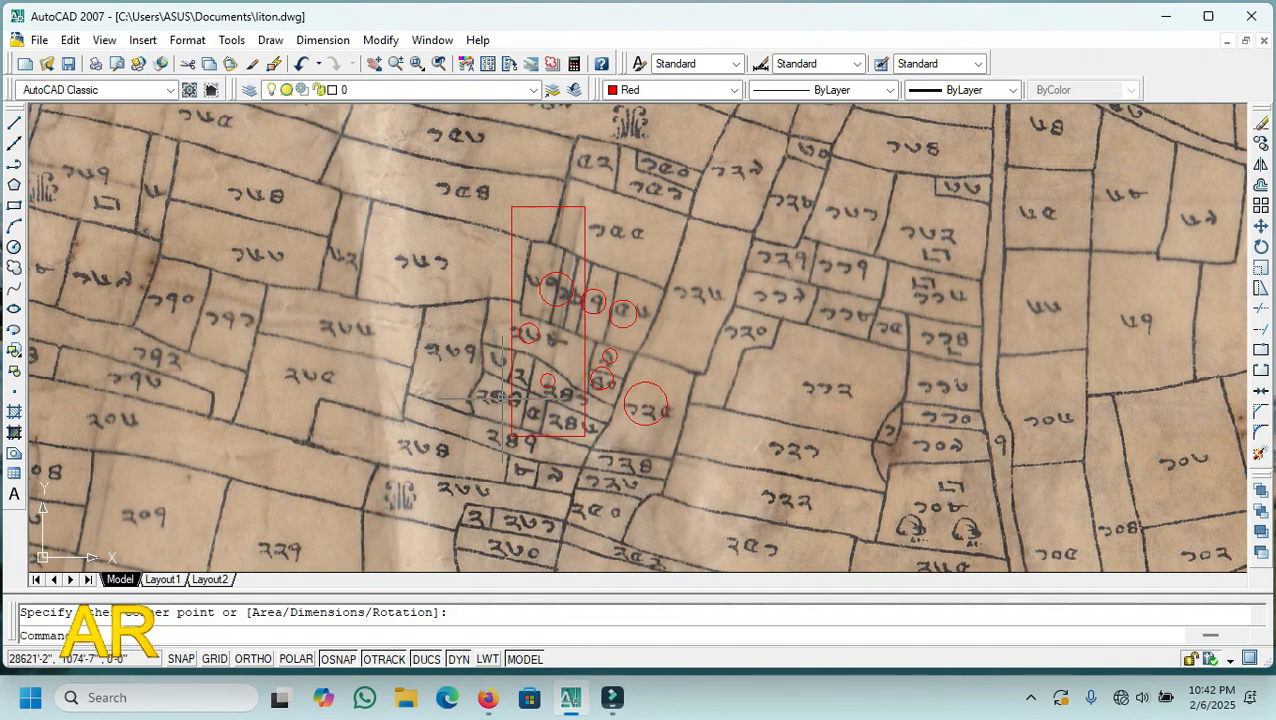
pyautogui.click(606, 465)
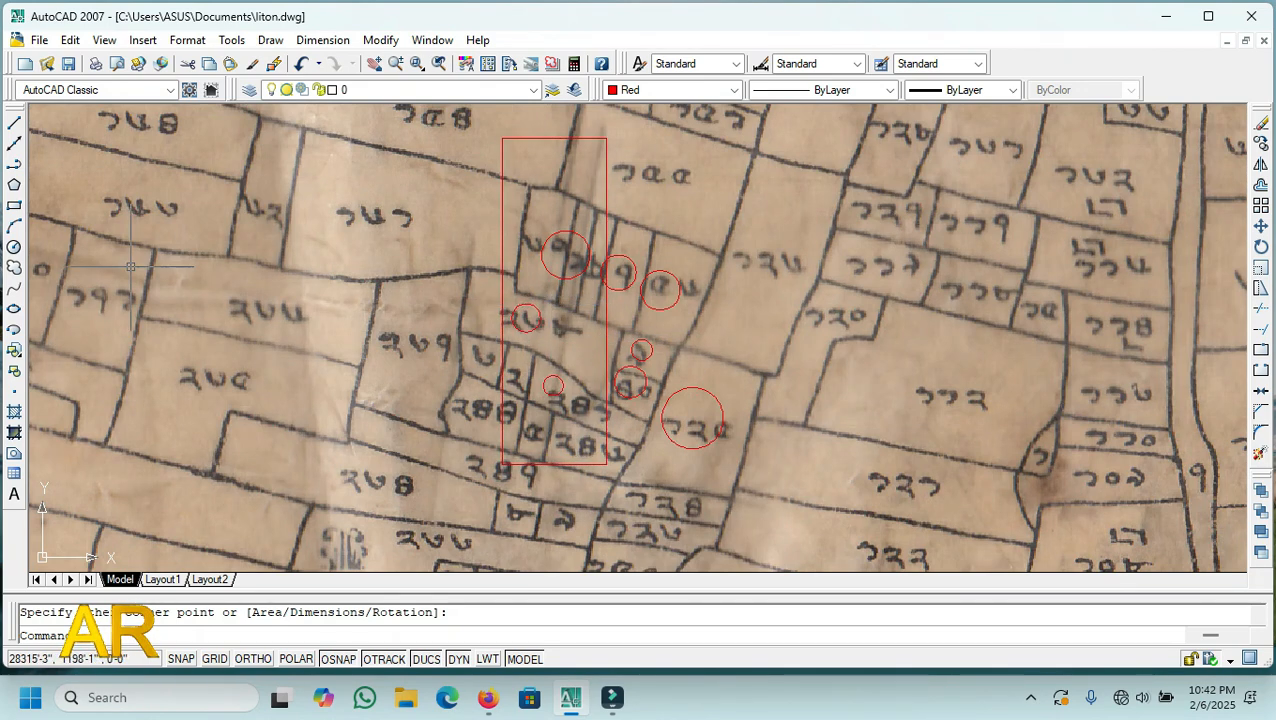
# - Draw a short straight polyline along the sloping plot boundary through the corner junction between plots ২৪৪ and ২৪১
pyautogui.click(14, 164)
pyautogui.scroll(6, 550, 455)
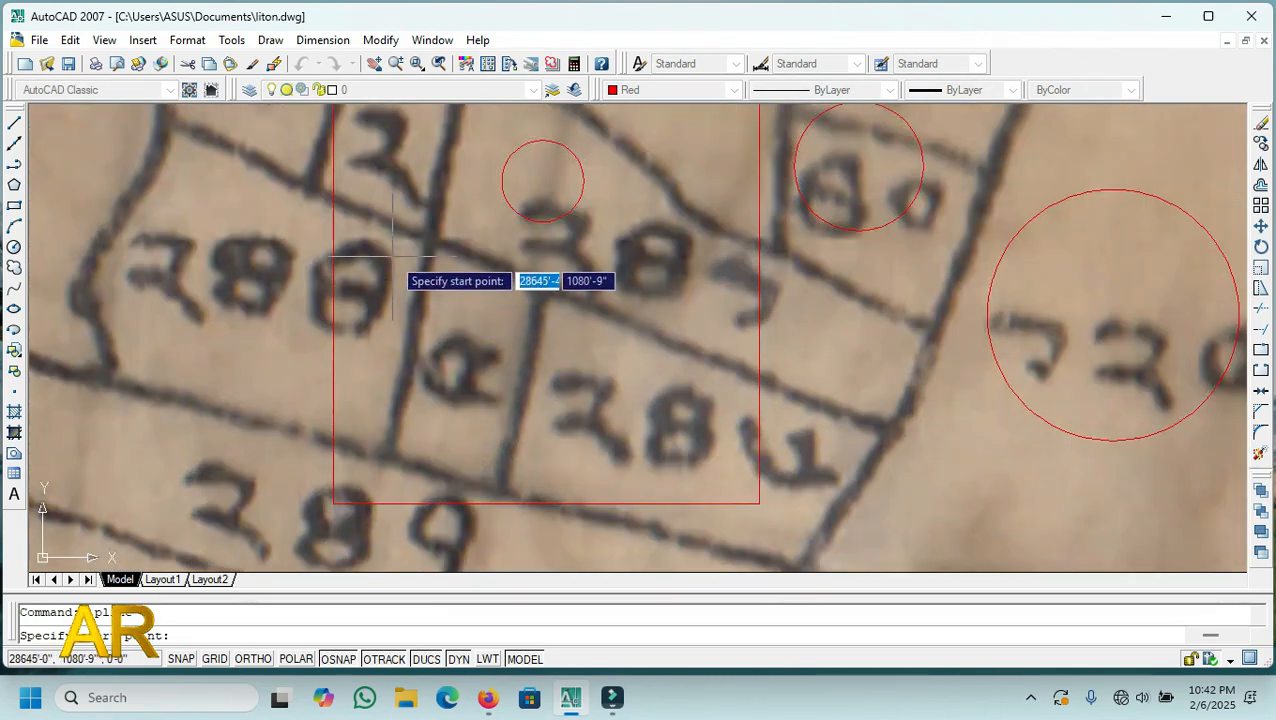
pyautogui.click(378, 219)
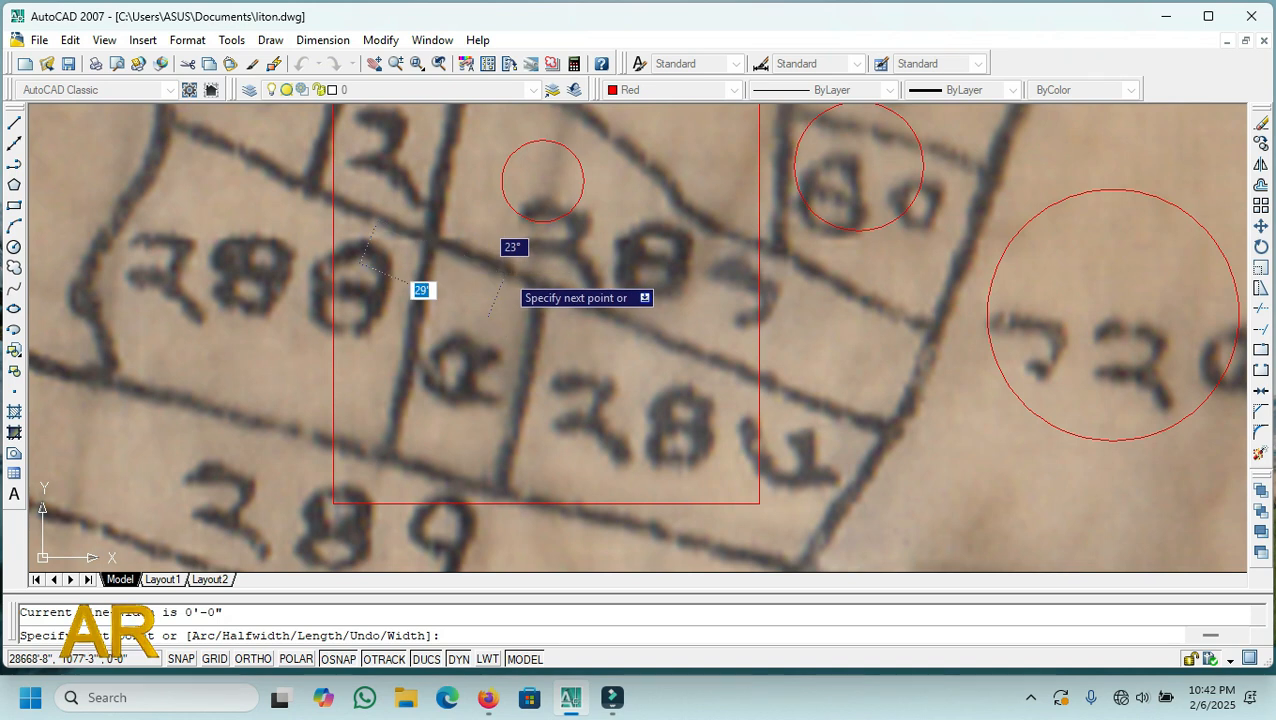
pyautogui.click(510, 272)
pyautogui.rightClick(598, 282)
pyautogui.click(625, 292)
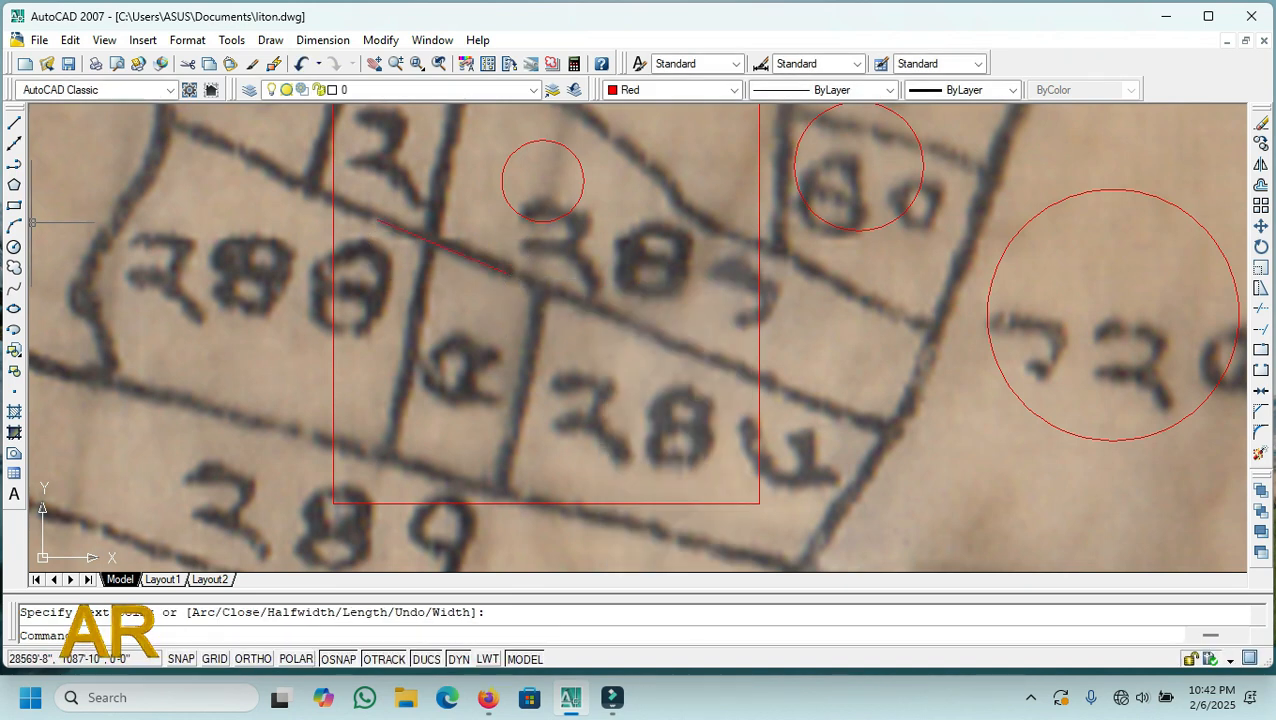
# - Draw a second short polyline crossing the first at the same junction, running down the boundary between plots ২৪৪ and ৫
pyautogui.click(14, 164)
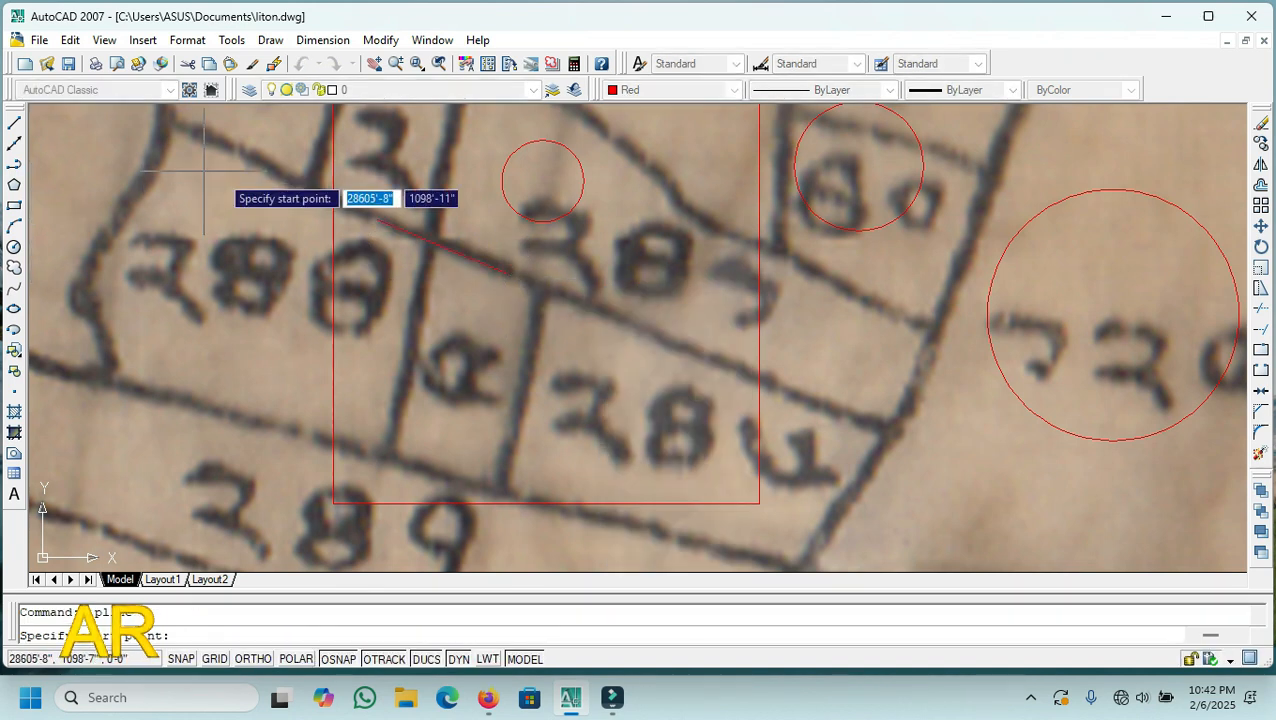
pyautogui.click(436, 192)
pyautogui.click(420, 299)
pyautogui.rightClick(490, 298)
pyautogui.click(527, 316)
pyautogui.scroll(-4, 448, 312)
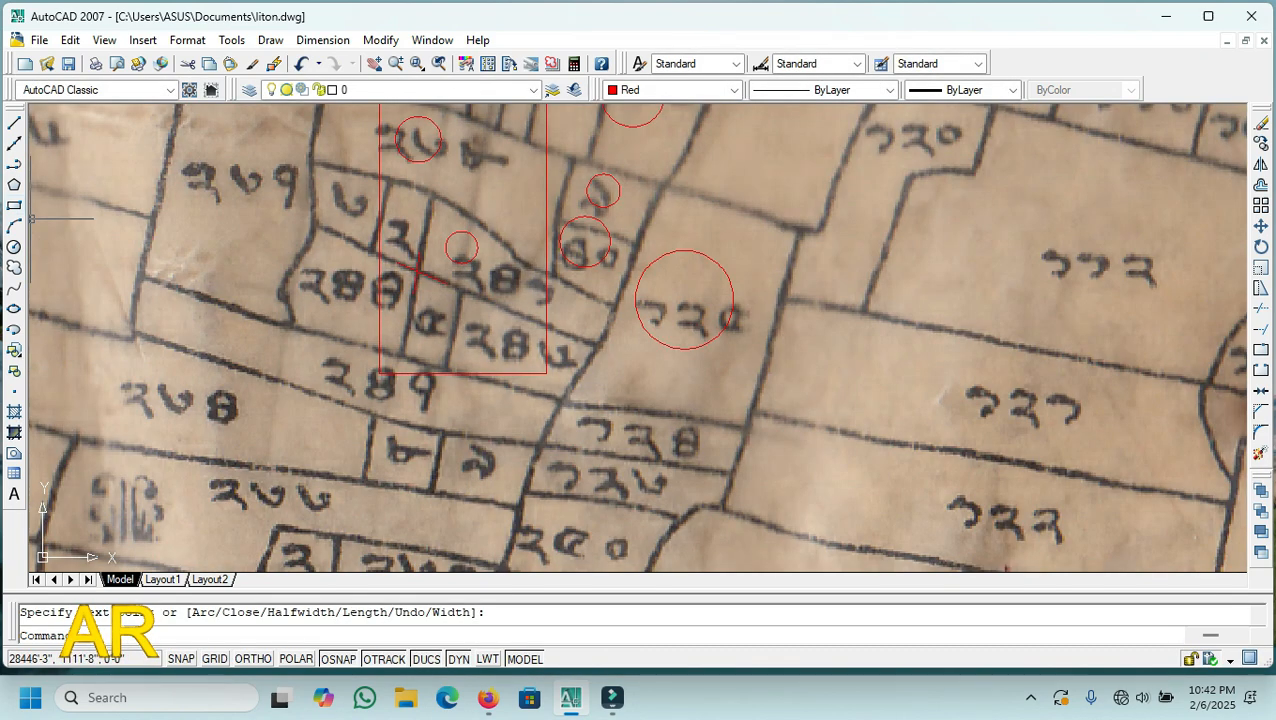
# - Draw a short sloping polyline through the boundary junction between plots ২৪৭, ১২৫ and ১২৪
pyautogui.click(14, 164)
pyautogui.scroll(5, 537, 423)
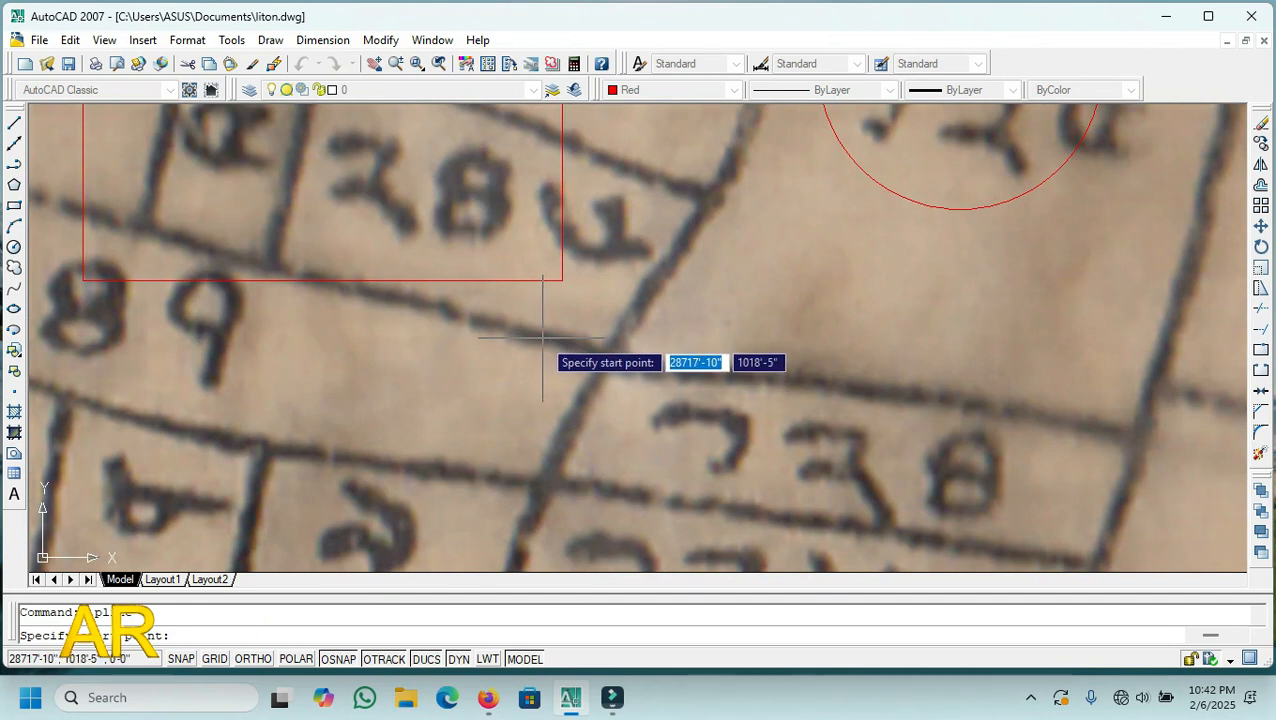
pyautogui.click(541, 335)
pyautogui.click(670, 378)
pyautogui.rightClick(697, 344)
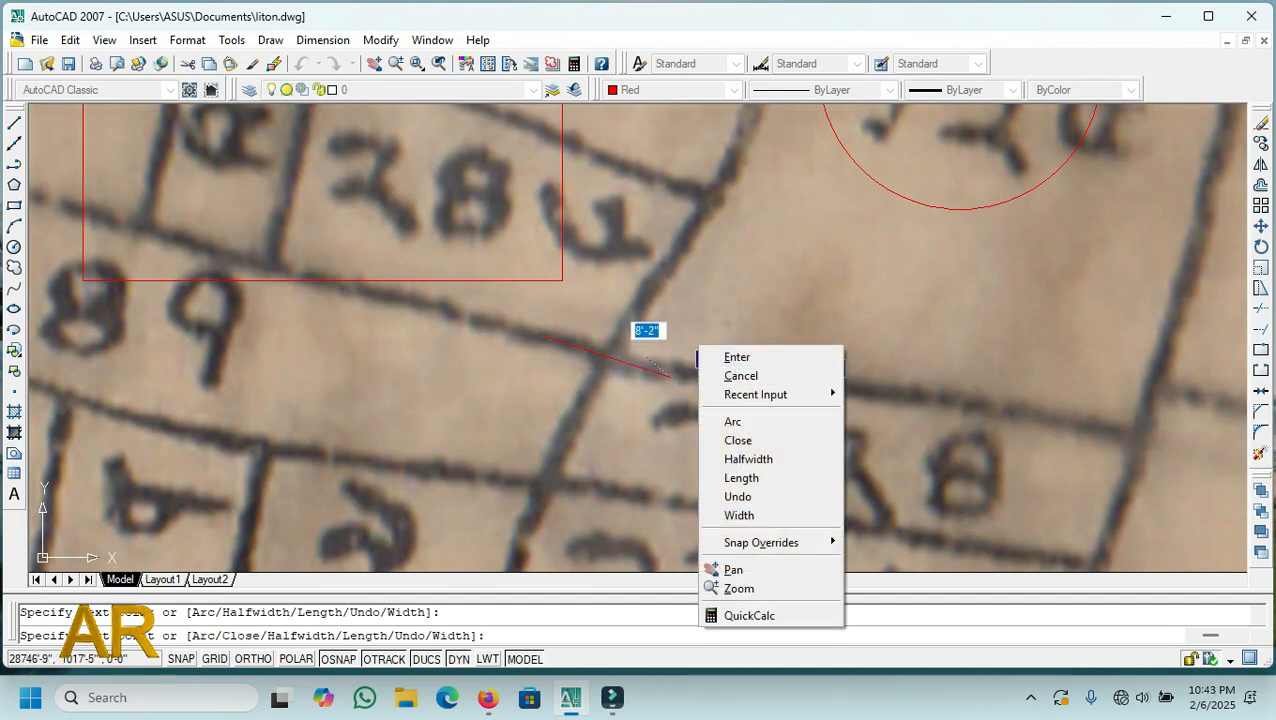
pyautogui.click(737, 357)
# - Draw a second short polyline crossing the first at the same junction, along the steep boundary beside plots ২৪৭ and ১২৪
pyautogui.press('Return')
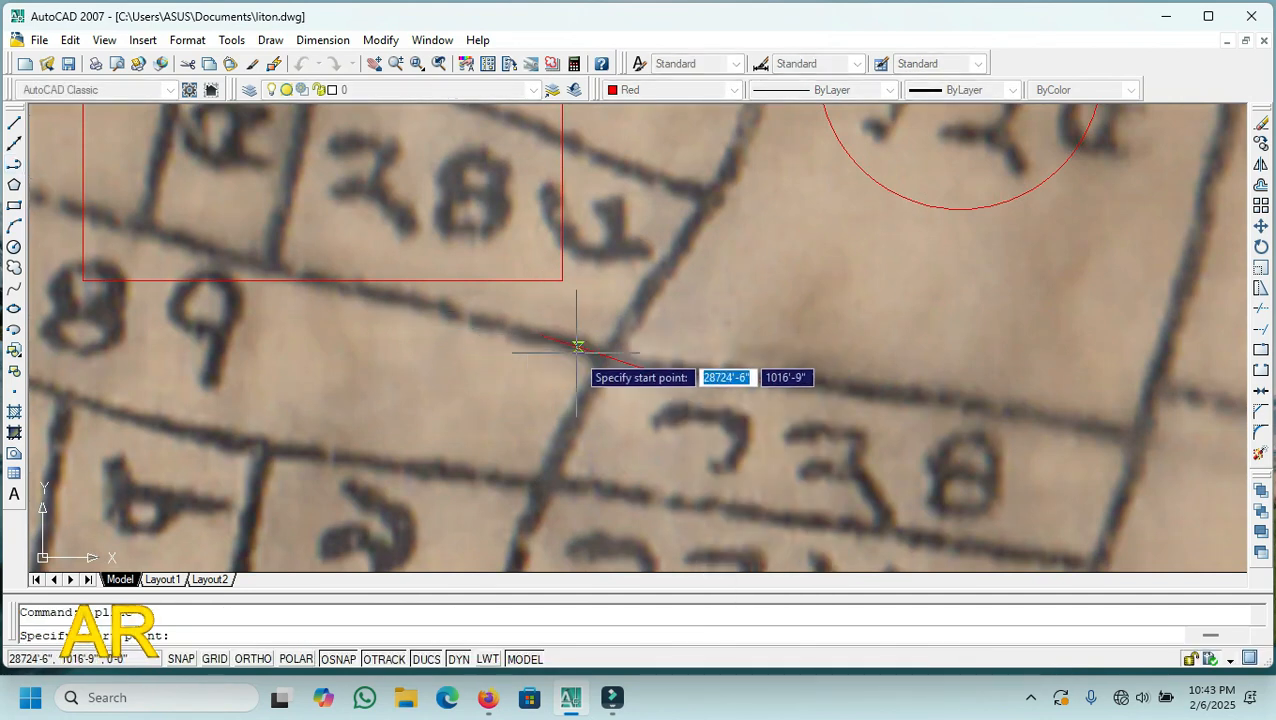
pyautogui.scroll(3, 640, 340)
pyautogui.click(648, 325)
pyautogui.rightClick(600, 287)
pyautogui.click(640, 296)
pyautogui.scroll(-3, 633, 252)
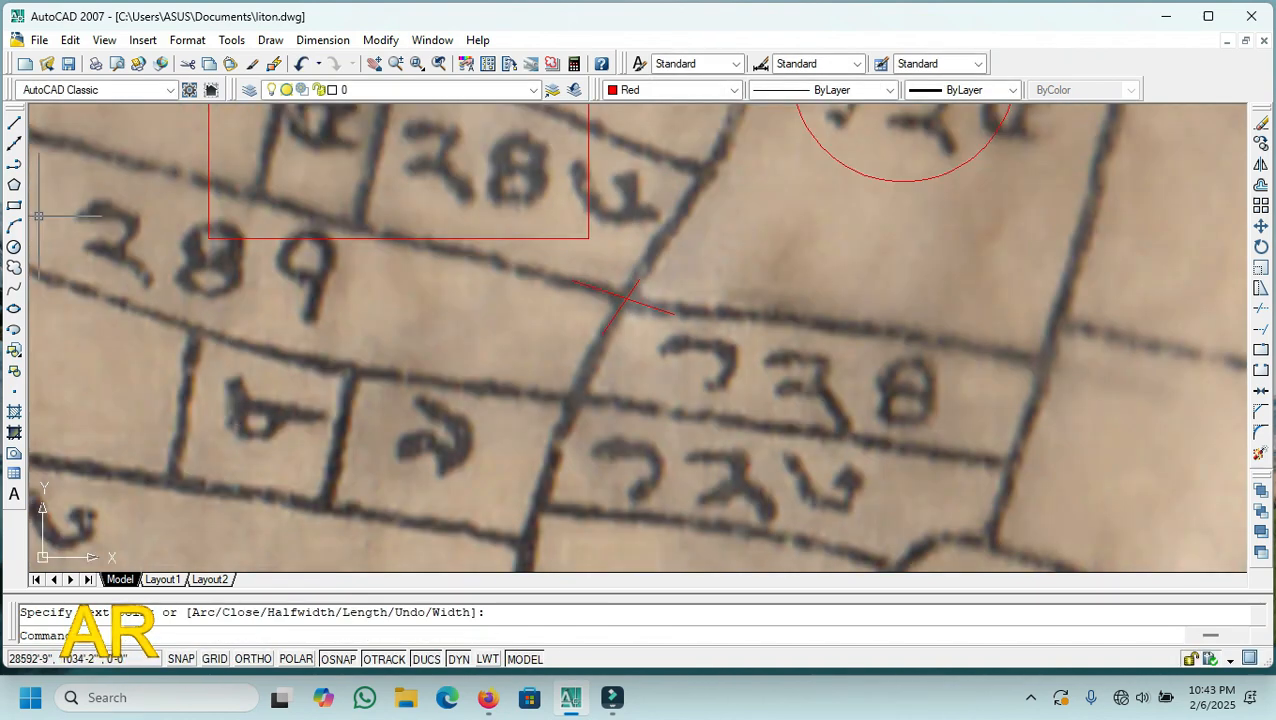
# - Draw a circle with a radius of about 6' on the boundary junction between plots ৯, ১২৪ and ১২৩
pyautogui.write('c')
pyautogui.press('Return')
pyautogui.scroll(3, 541, 347)
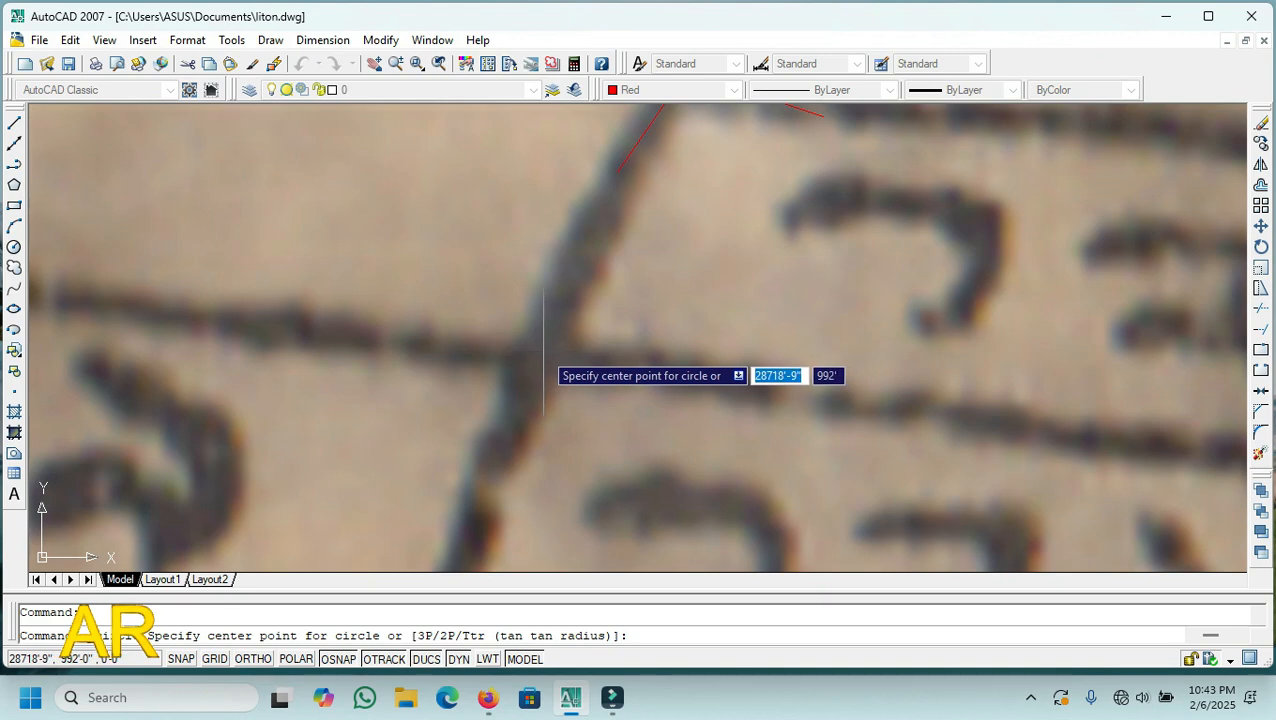
pyautogui.click(541, 347)
pyautogui.click(572, 398)
pyautogui.scroll(-3, 605, 430)
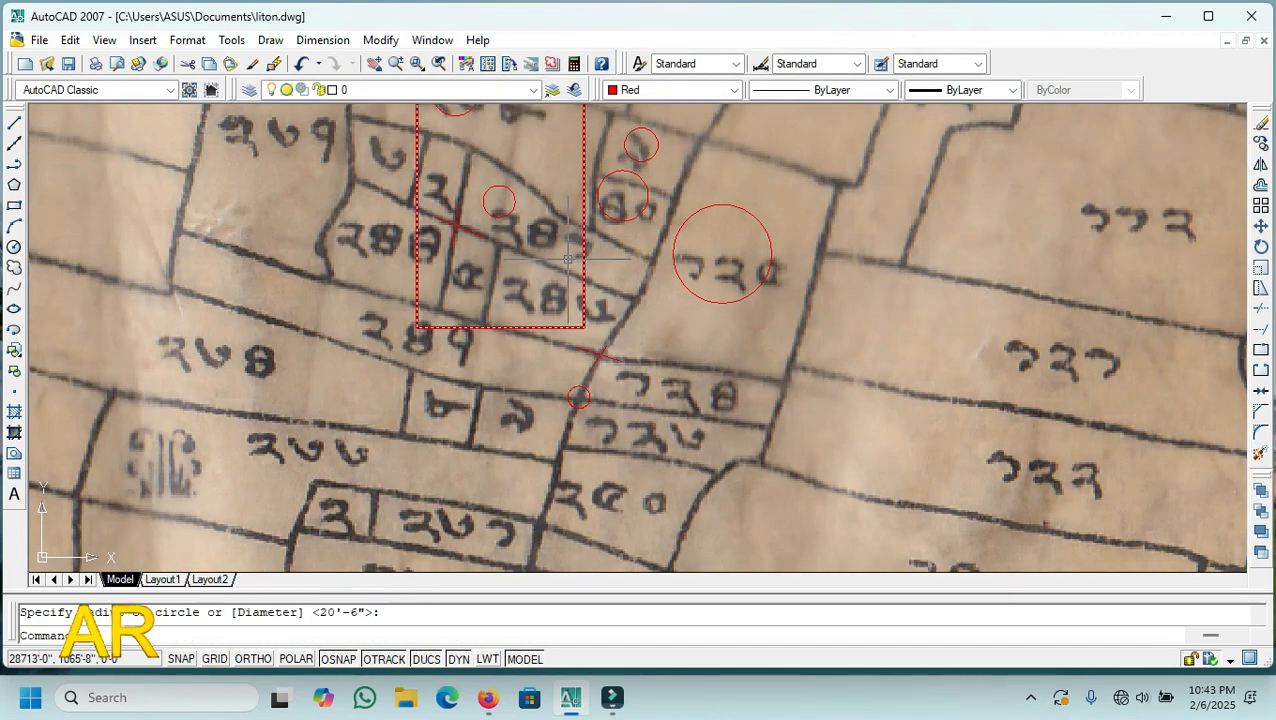
# - Erase the small circles and crossed polylines around the upright rectangle, the circle on plot ৫৬, and the rectangle itself
pyautogui.scroll(-2, 610, 408)
pyautogui.scroll(-2, 608, 413)
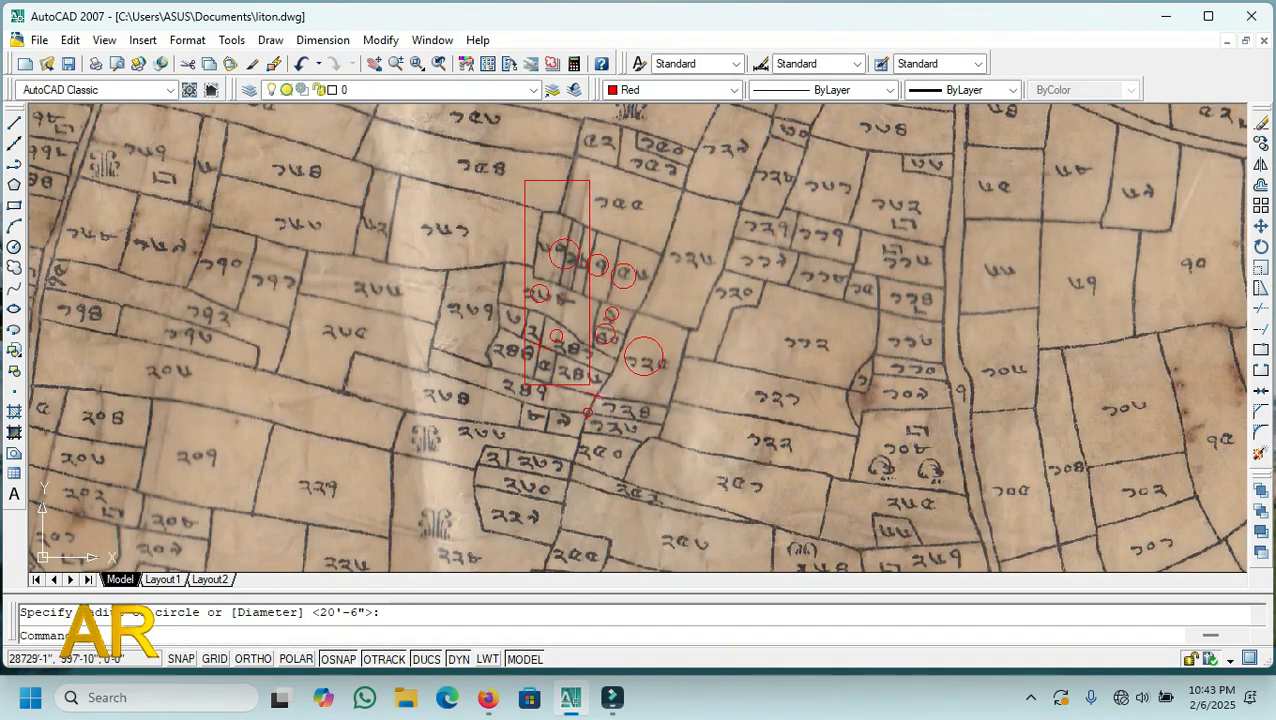
pyautogui.click(445, 145)
pyautogui.click(625, 384)
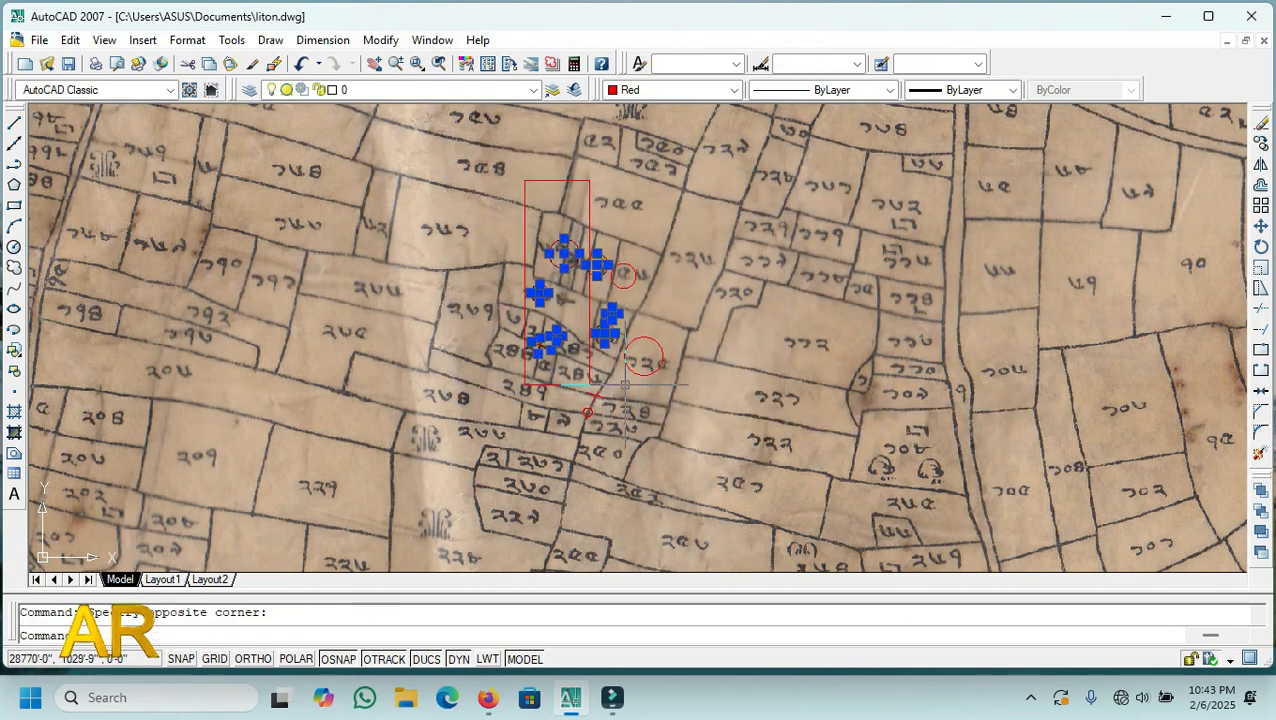
pyautogui.press('Delete')
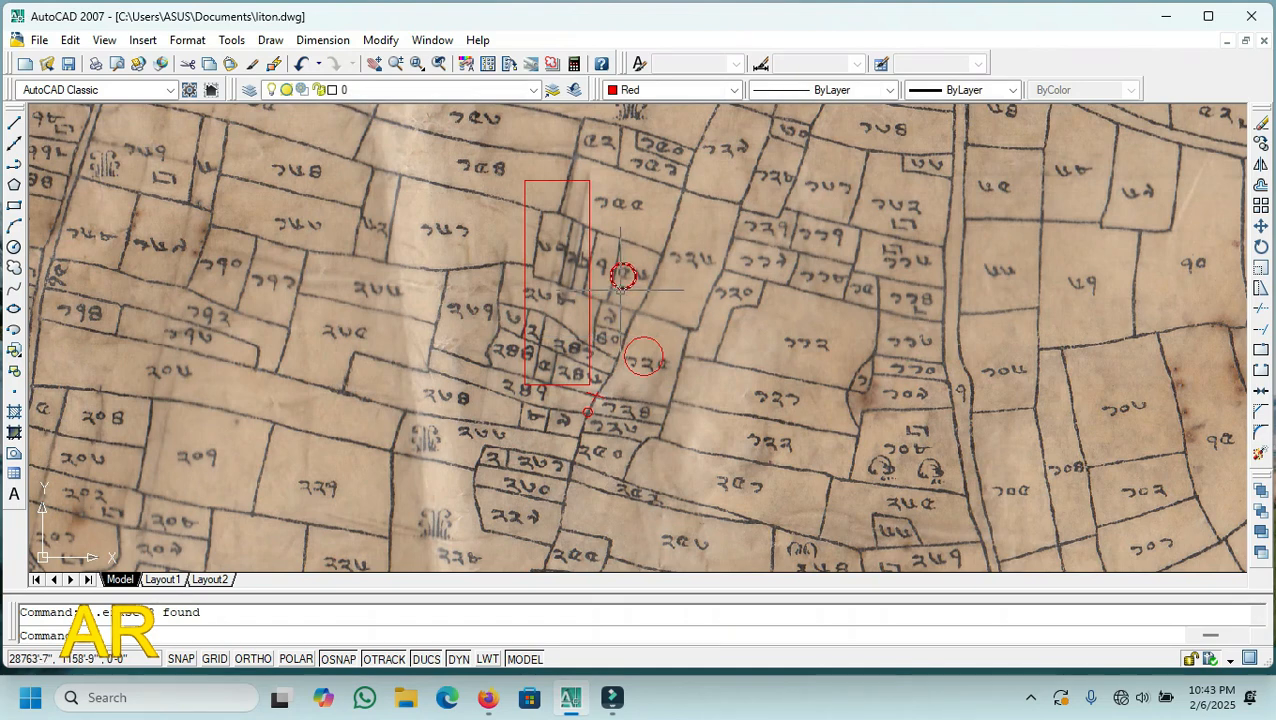
pyautogui.click(622, 275)
pyautogui.press('Delete')
pyautogui.click(590, 268)
pyautogui.press('Delete')
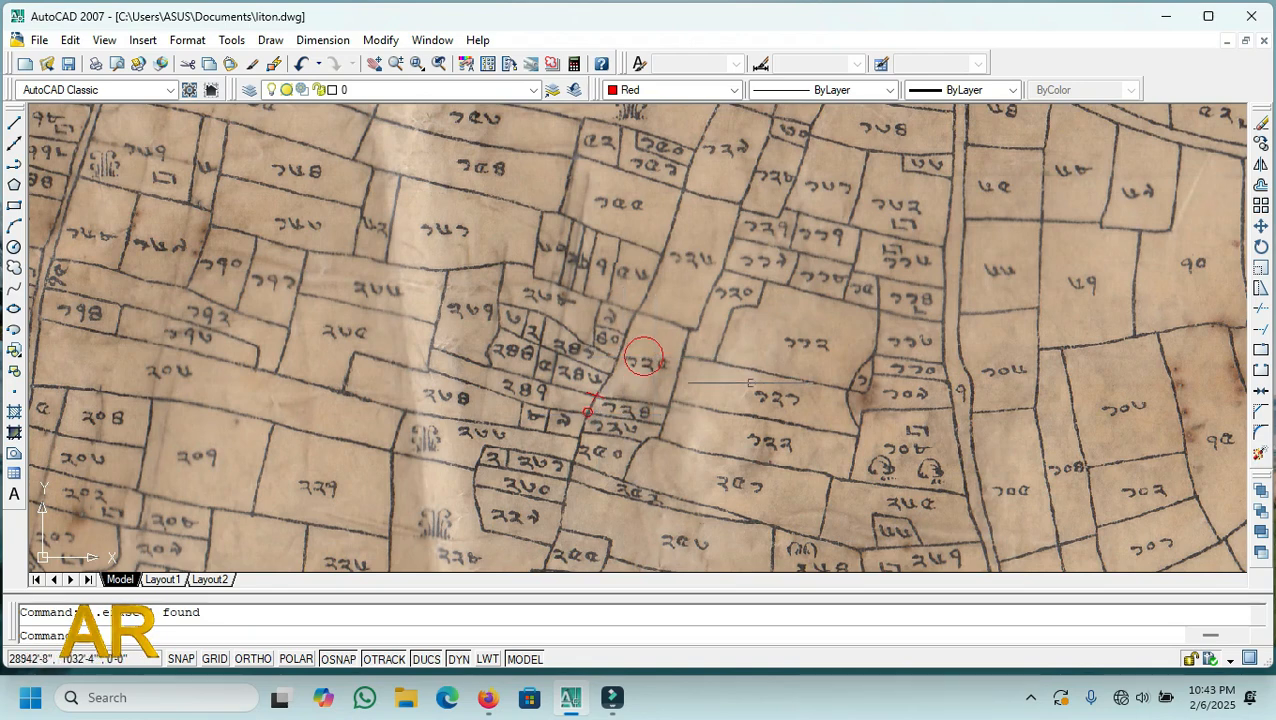
# - Draw a polyline about 76'-6" long along the upper boundary of plot ১২৫, from its eastern corner to its western corner
pyautogui.scroll(-2, 700, 430)
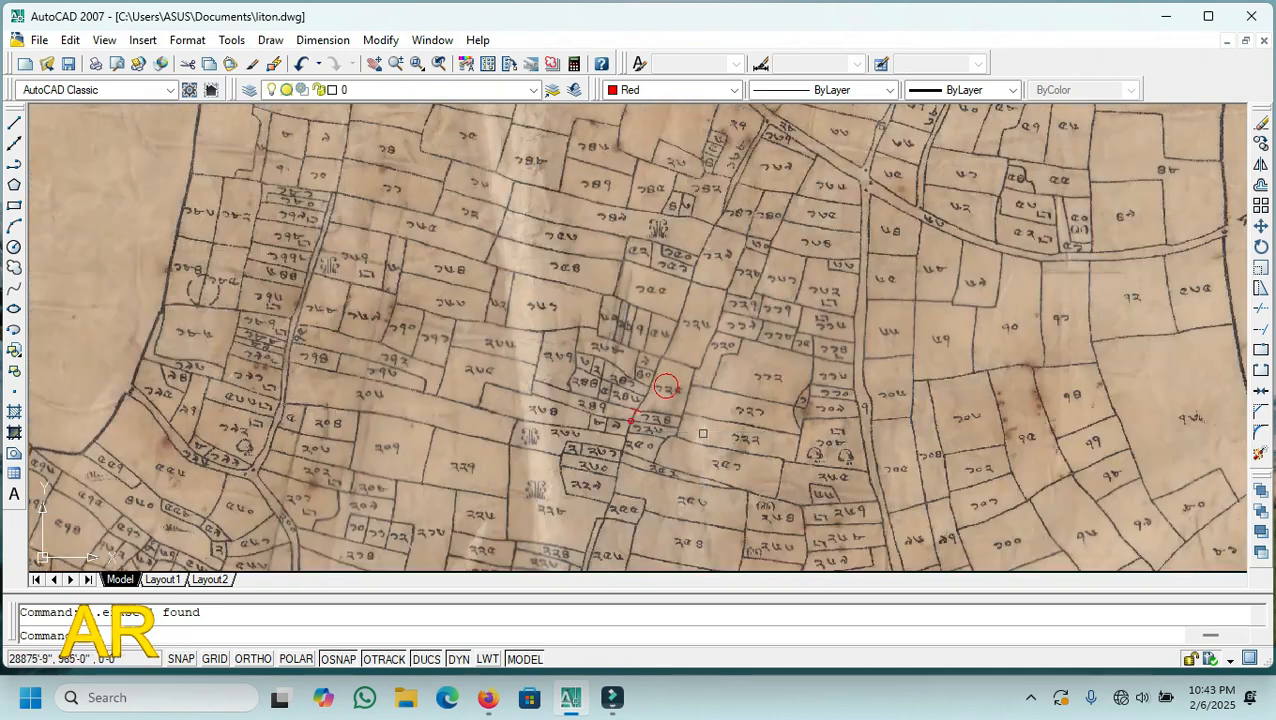
pyautogui.scroll(6, 684, 441)
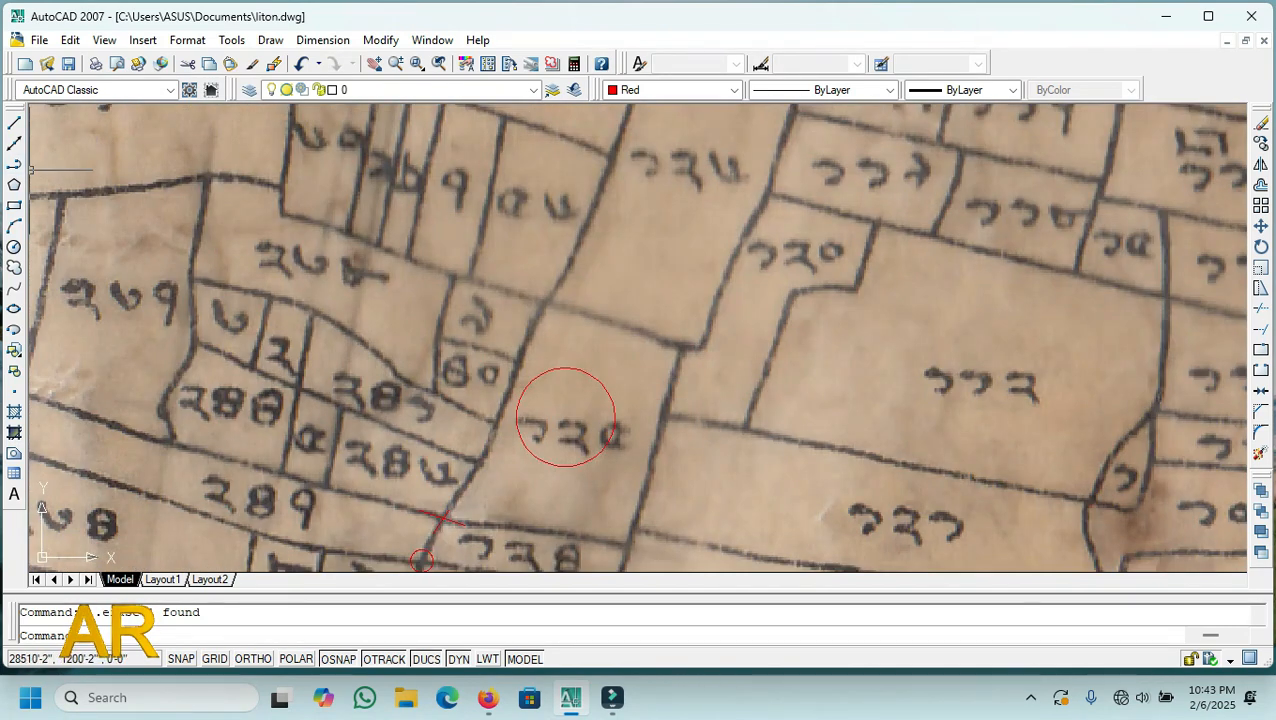
pyautogui.click(14, 164)
pyautogui.scroll(5, 660, 337)
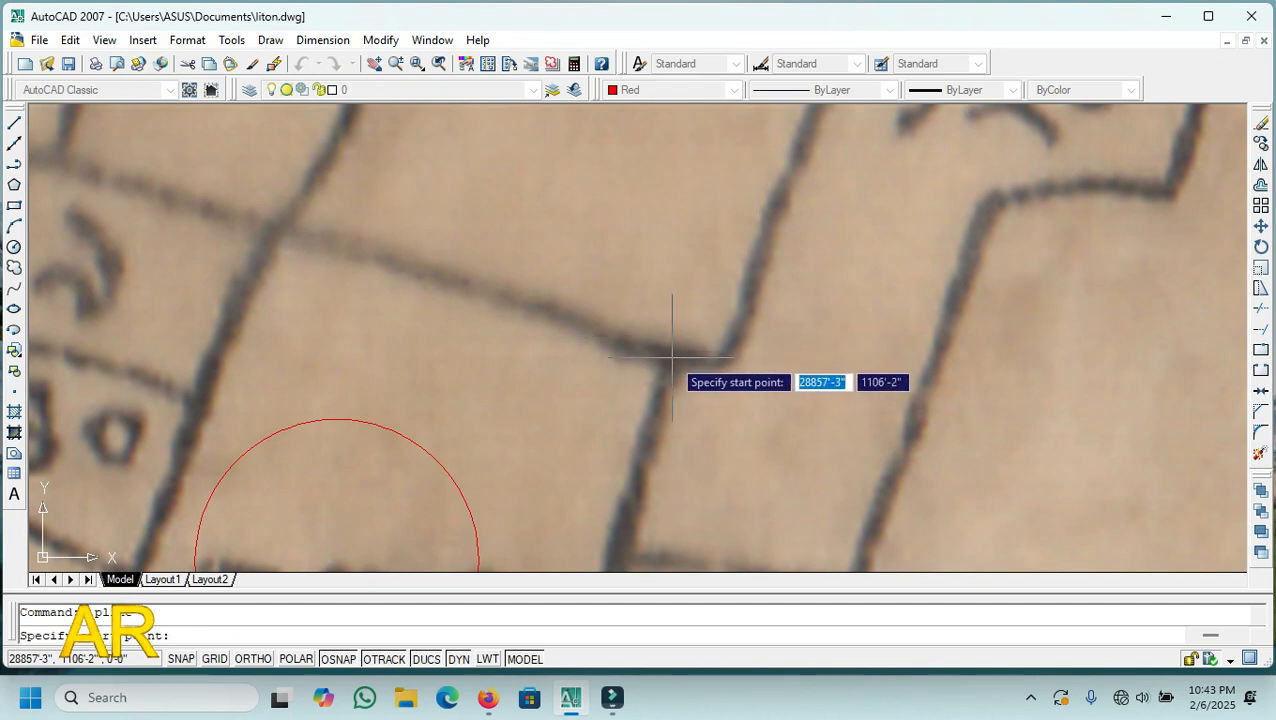
pyautogui.click(673, 356)
pyautogui.scroll(-2, 678, 435)
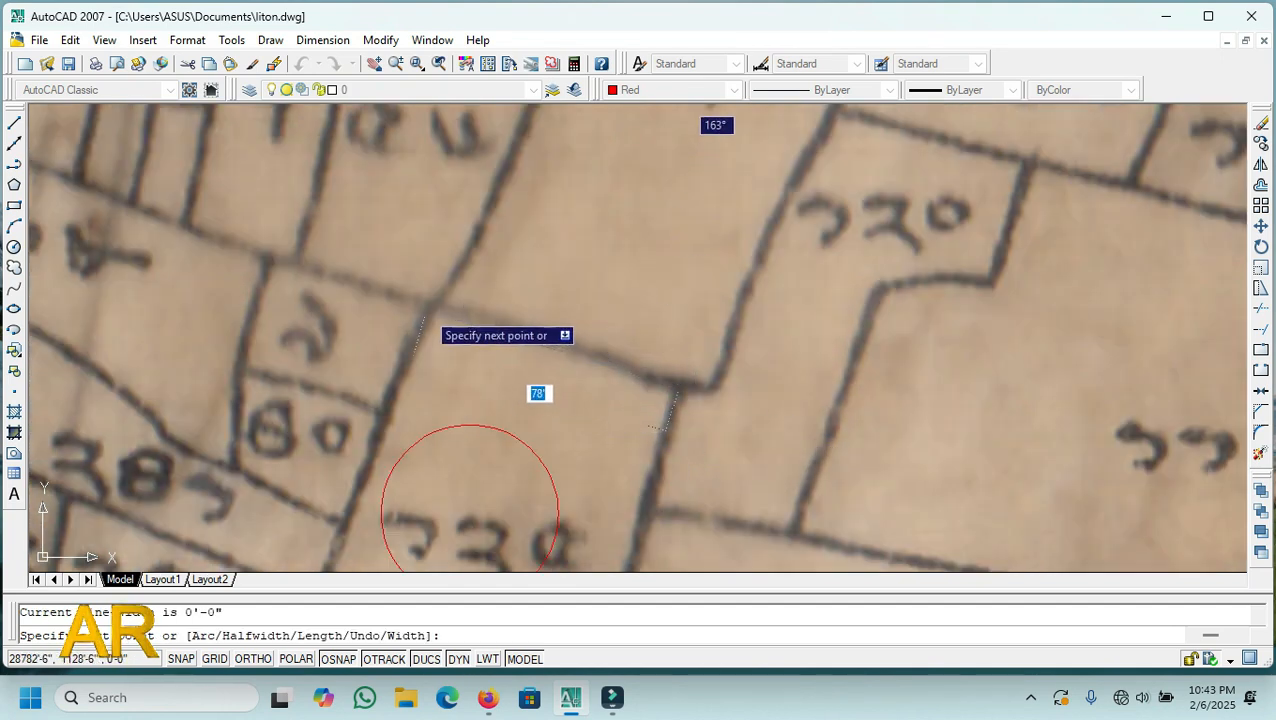
pyautogui.scroll(4, 420, 312)
pyautogui.click(419, 292)
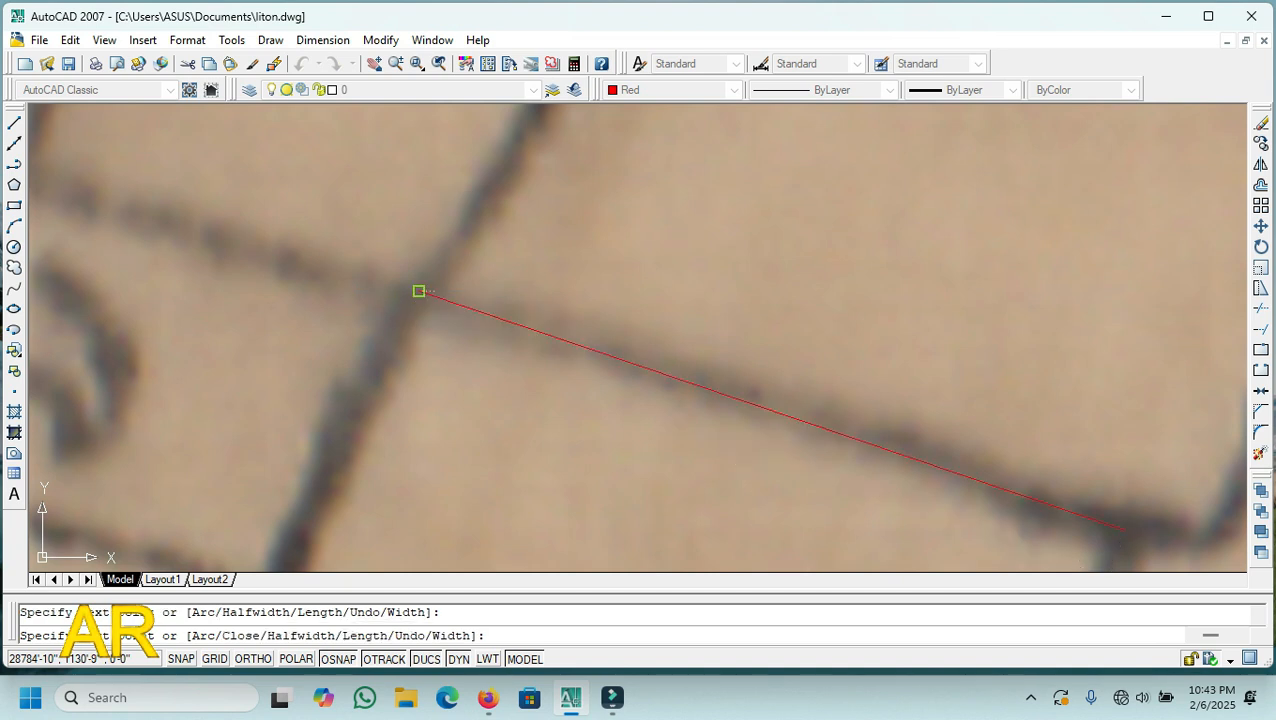
pyautogui.scroll(-4, 550, 305)
pyautogui.rightClick(692, 290)
pyautogui.click(735, 288)
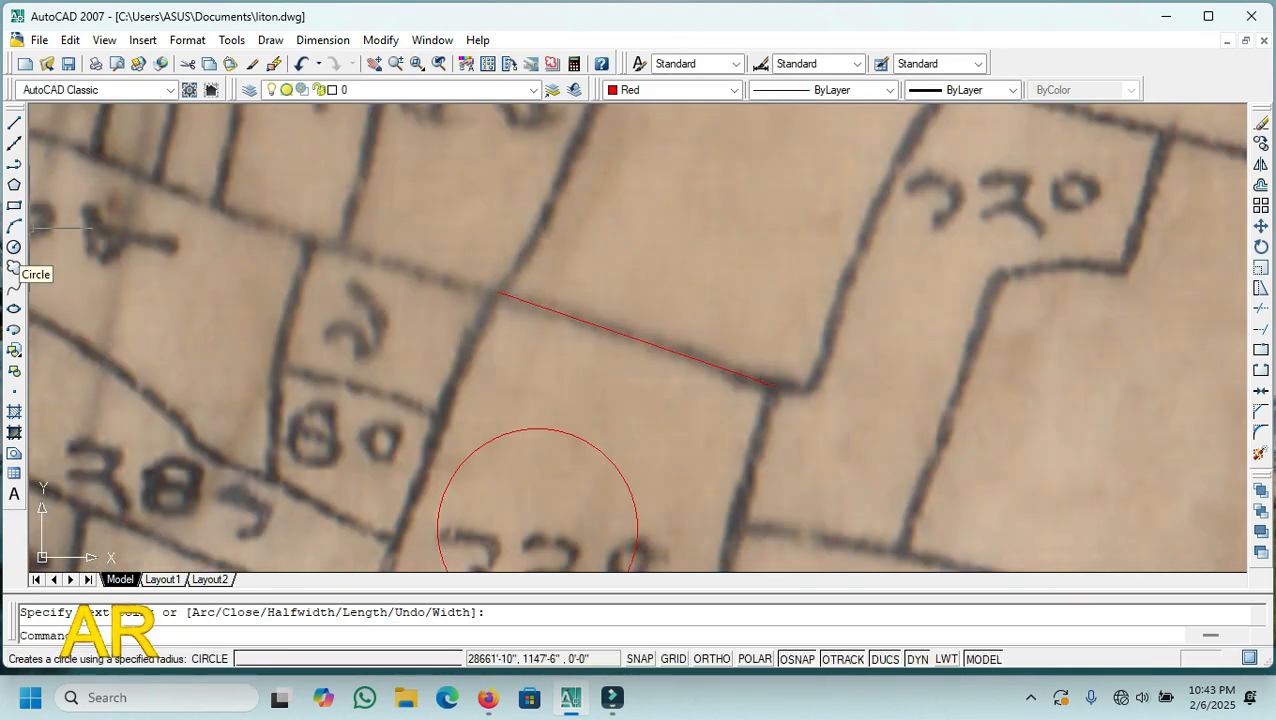
# - Draw a small circle centred on the eastern end of the polyline along plot ১২৫'s upper boundary
pyautogui.click(14, 247)
pyautogui.click(773, 385)
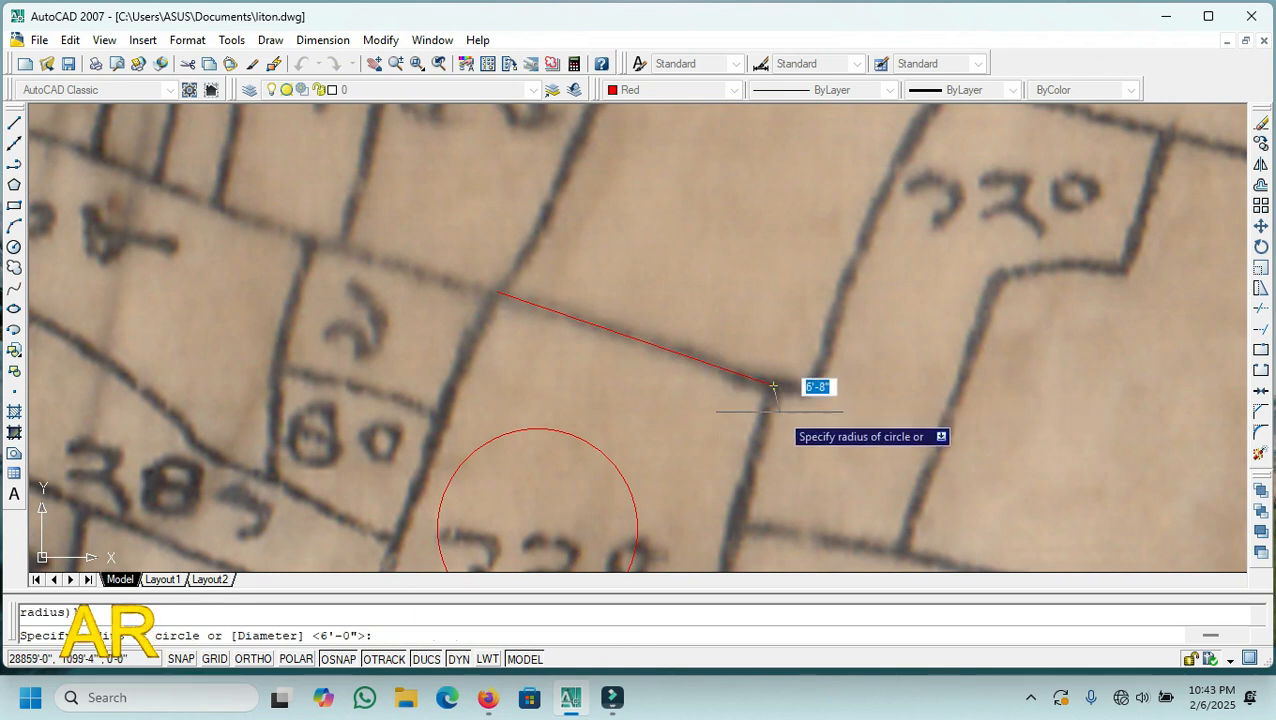
pyautogui.click(775, 417)
pyautogui.scroll(-1, 752, 318)
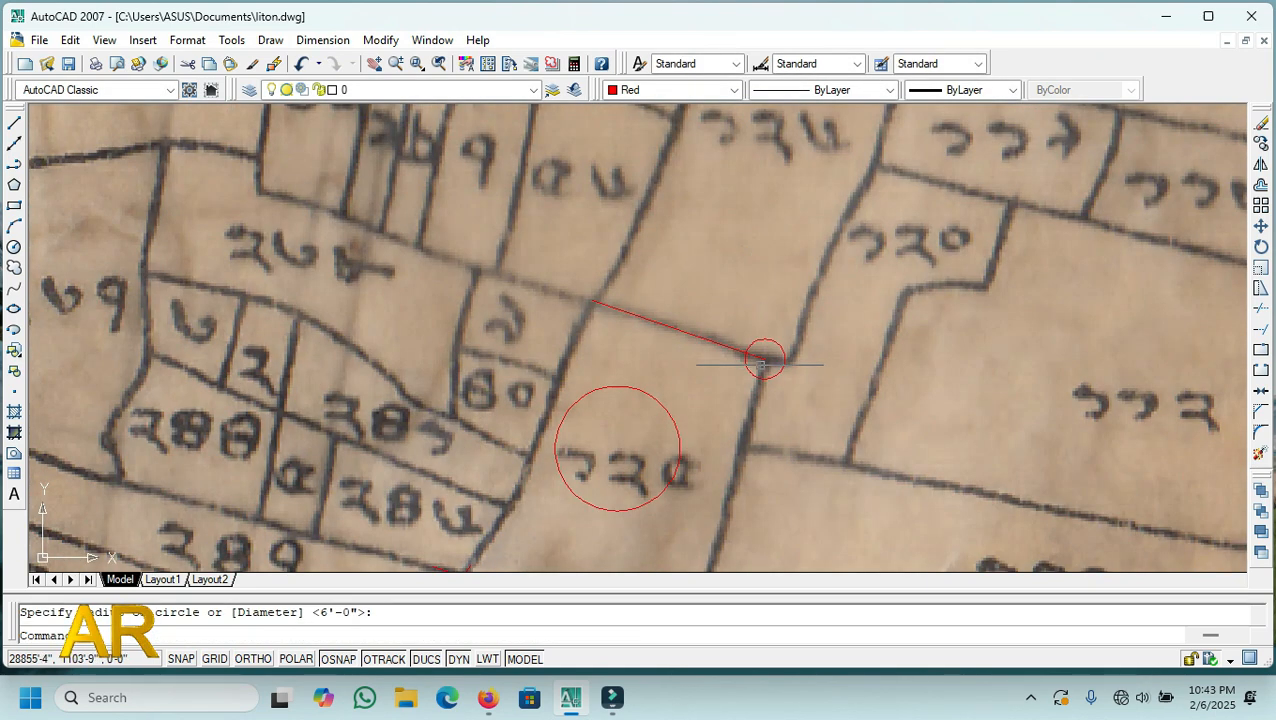
# - Add an aligned dimension between the ends of the polyline on plot ১২৫'s upper boundary, placed just above the line
pyautogui.click(322, 40)
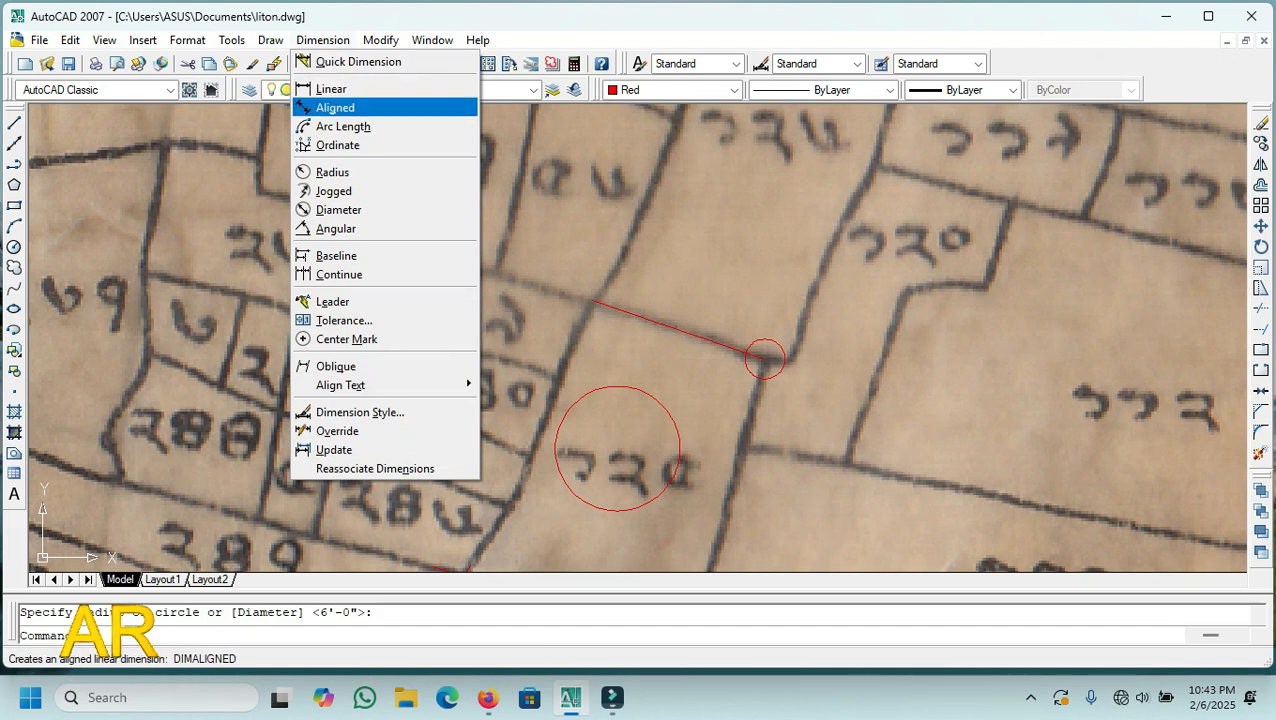
pyautogui.click(342, 105)
pyautogui.scroll(2, 757, 368)
pyautogui.click(823, 379)
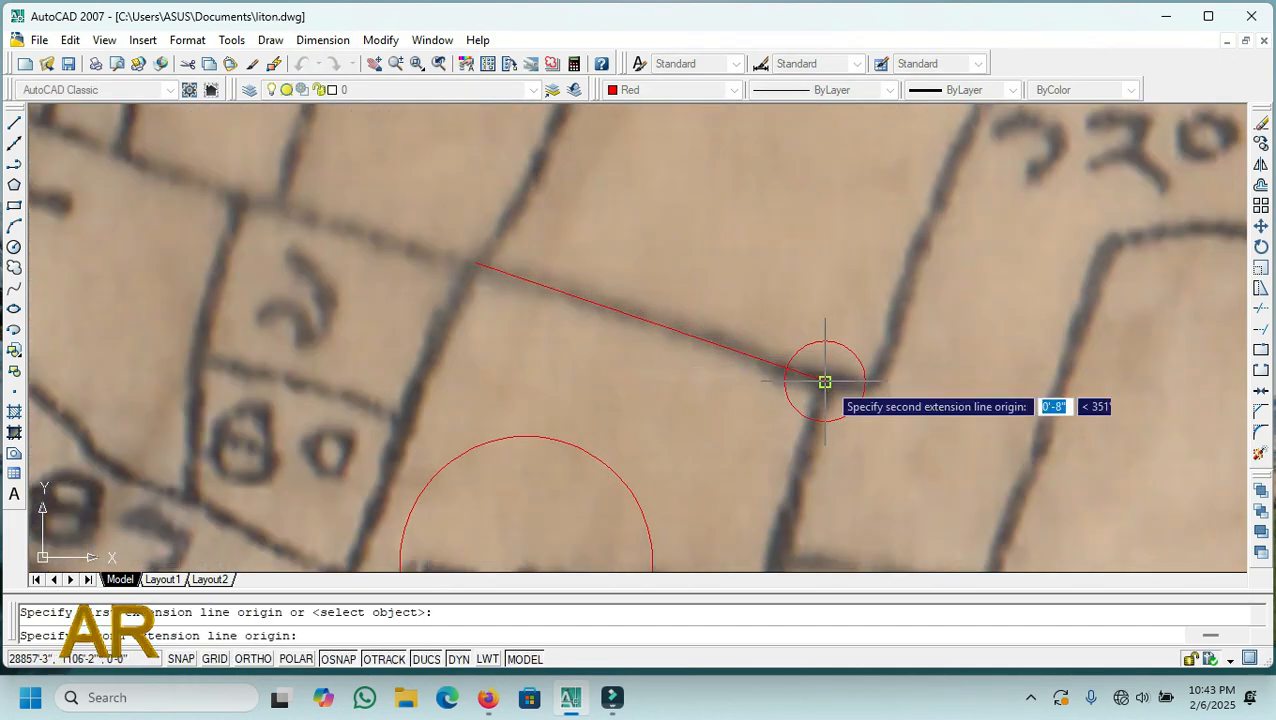
pyautogui.click(477, 263)
pyautogui.click(487, 236)
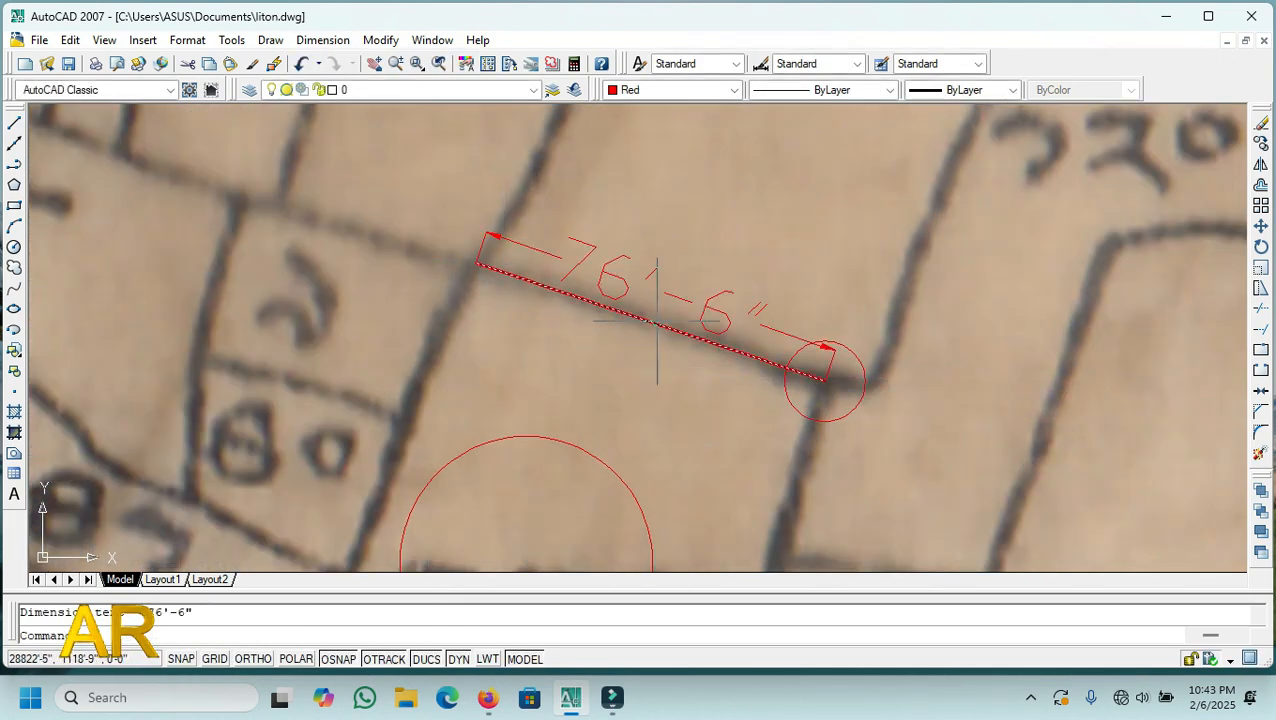
# - Draw a polyline about 65' long up the boundary between plots ১৬৩ and ৬২, from their lower corner to plot ১৬৪'s boundary
pyautogui.scroll(-2, 678, 326)
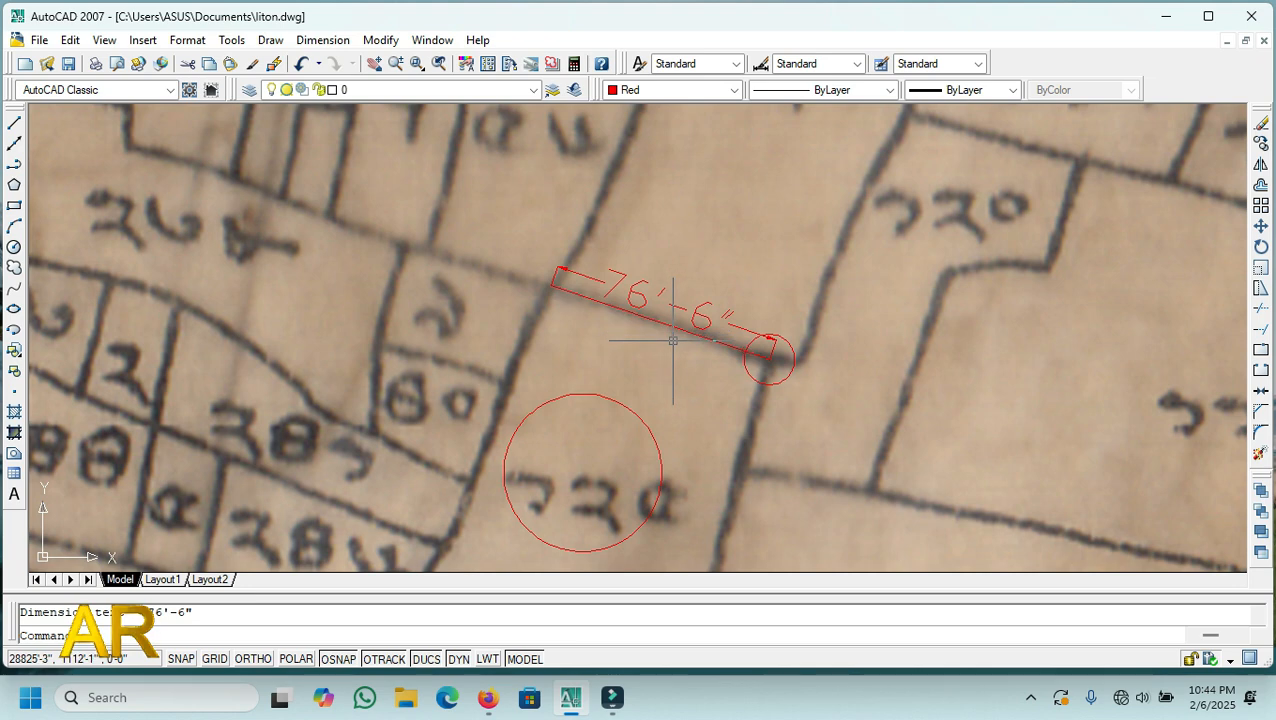
pyautogui.scroll(-2, 701, 366)
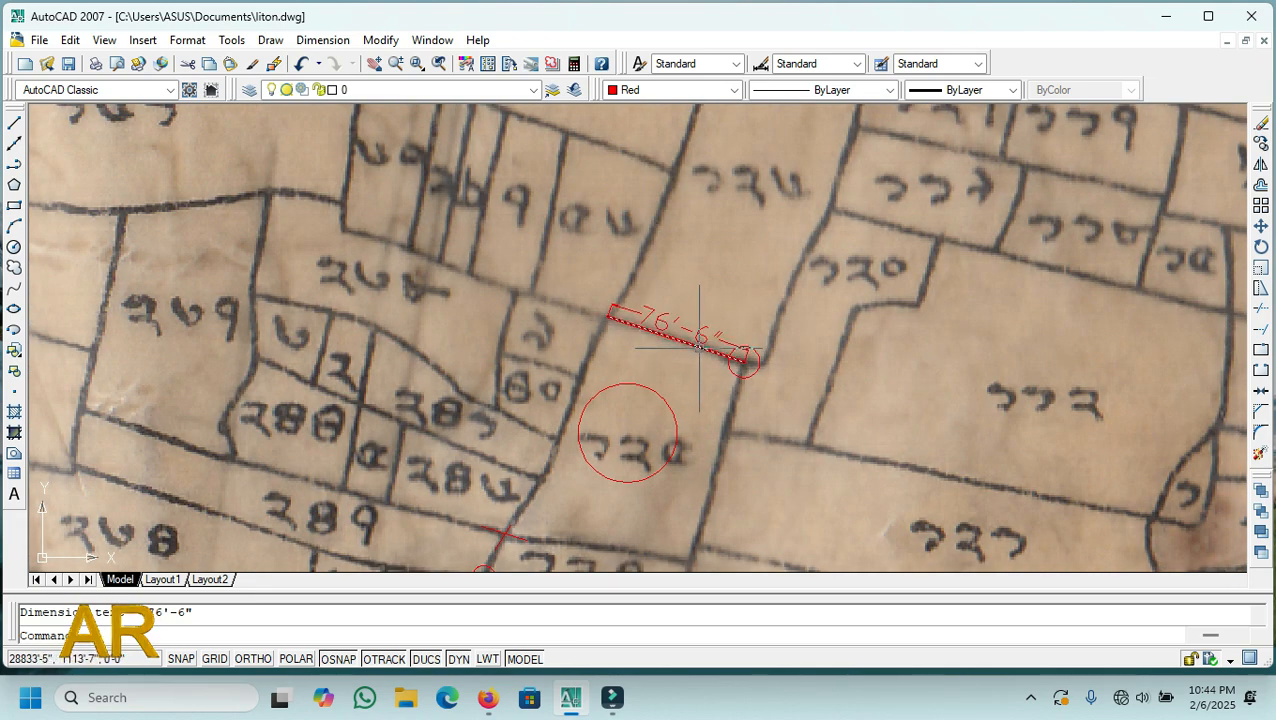
pyautogui.scroll(-2, 725, 360)
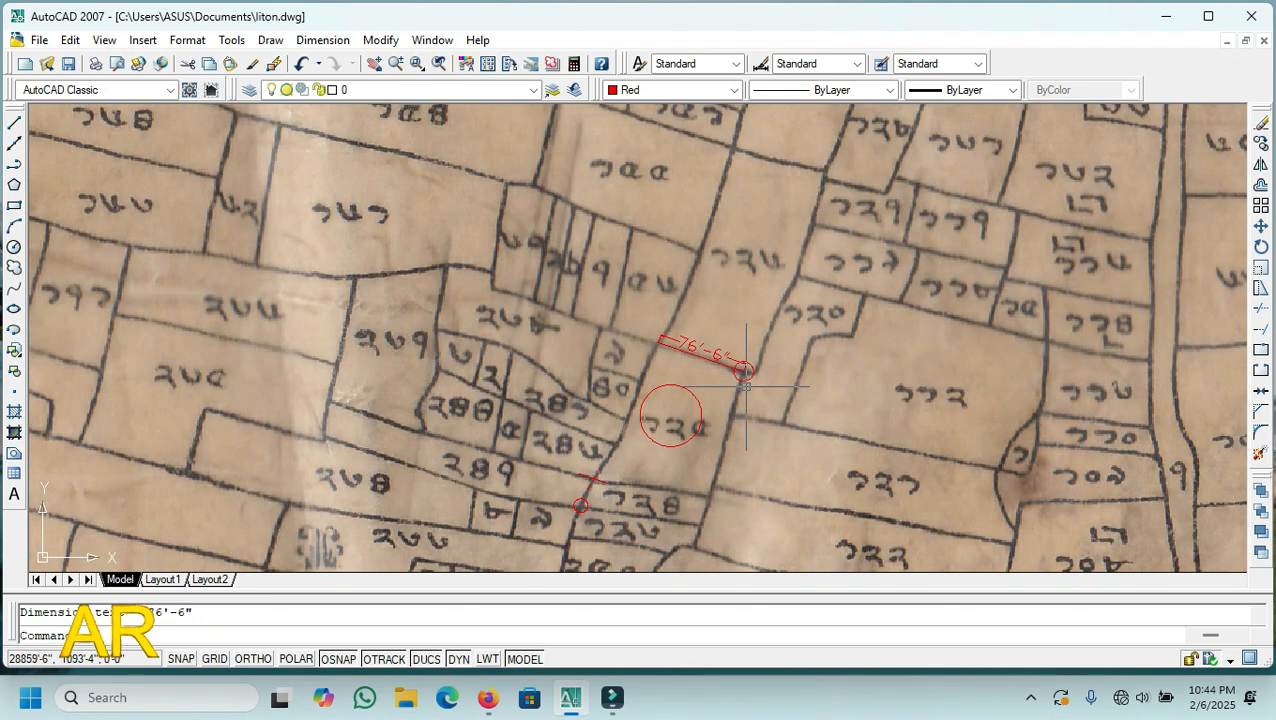
pyautogui.scroll(-2, 871, 395)
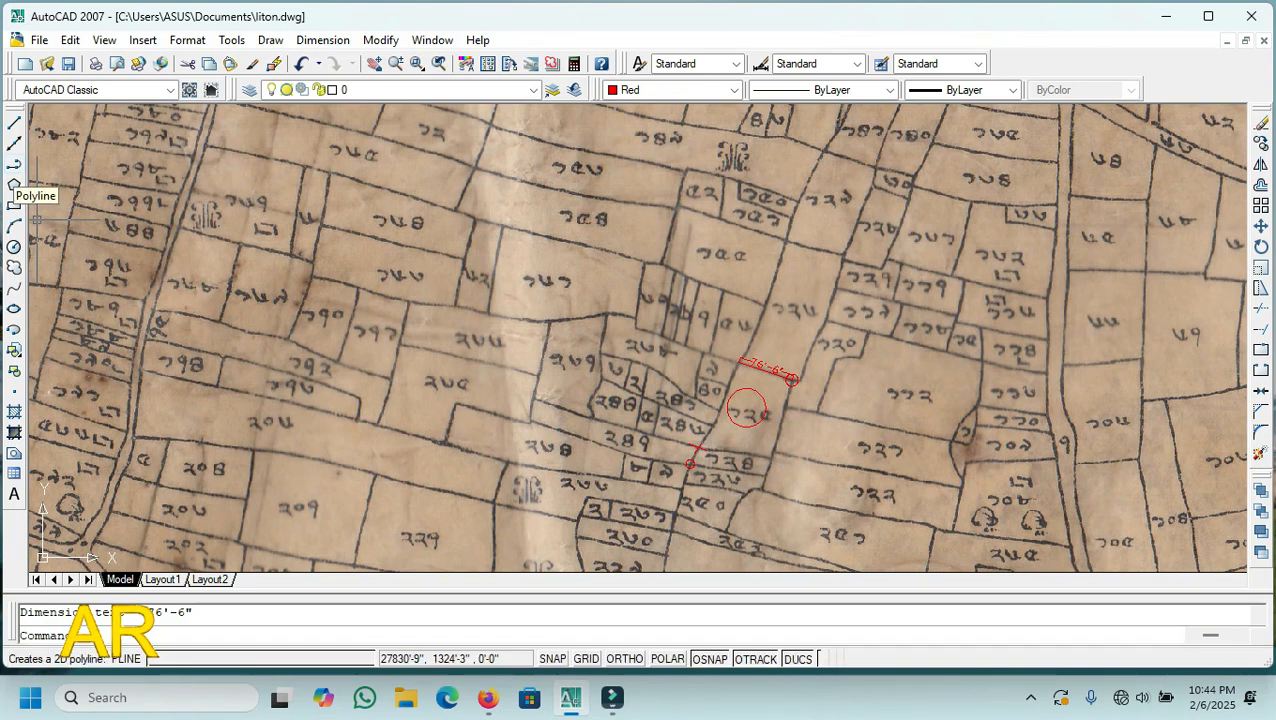
pyautogui.click(14, 163)
pyautogui.scroll(5, 454, 310)
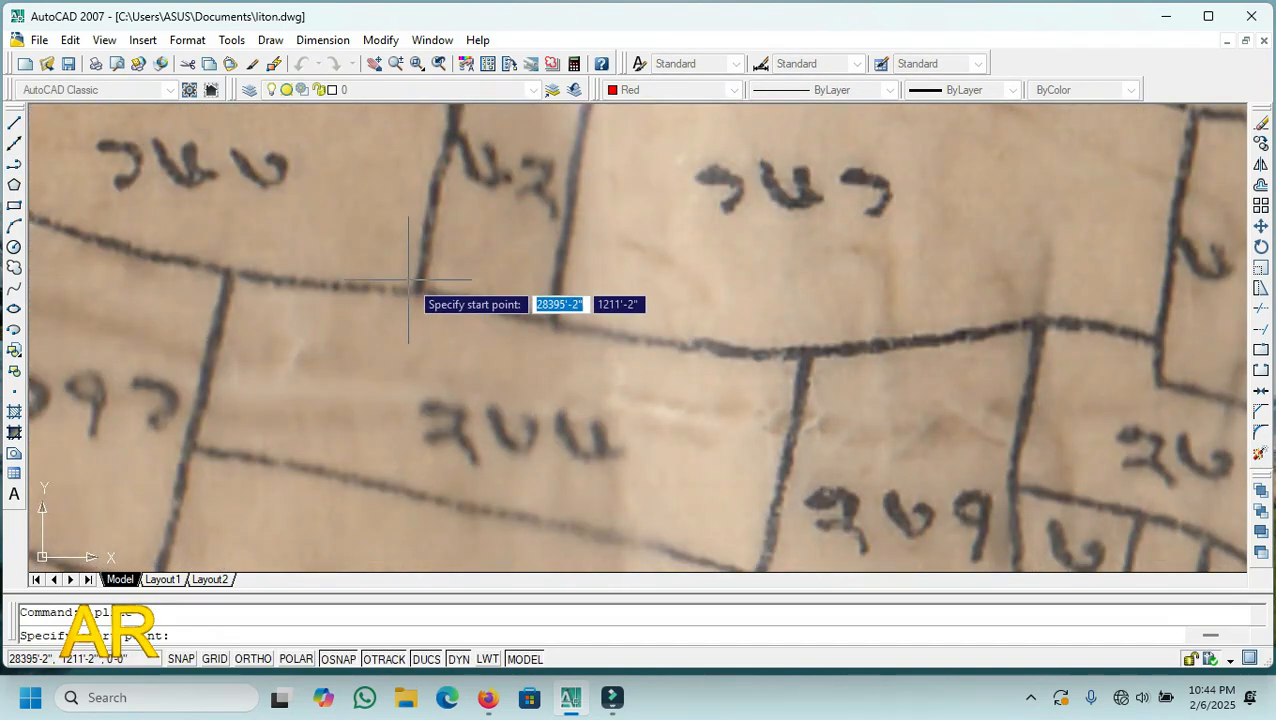
pyautogui.click(418, 290)
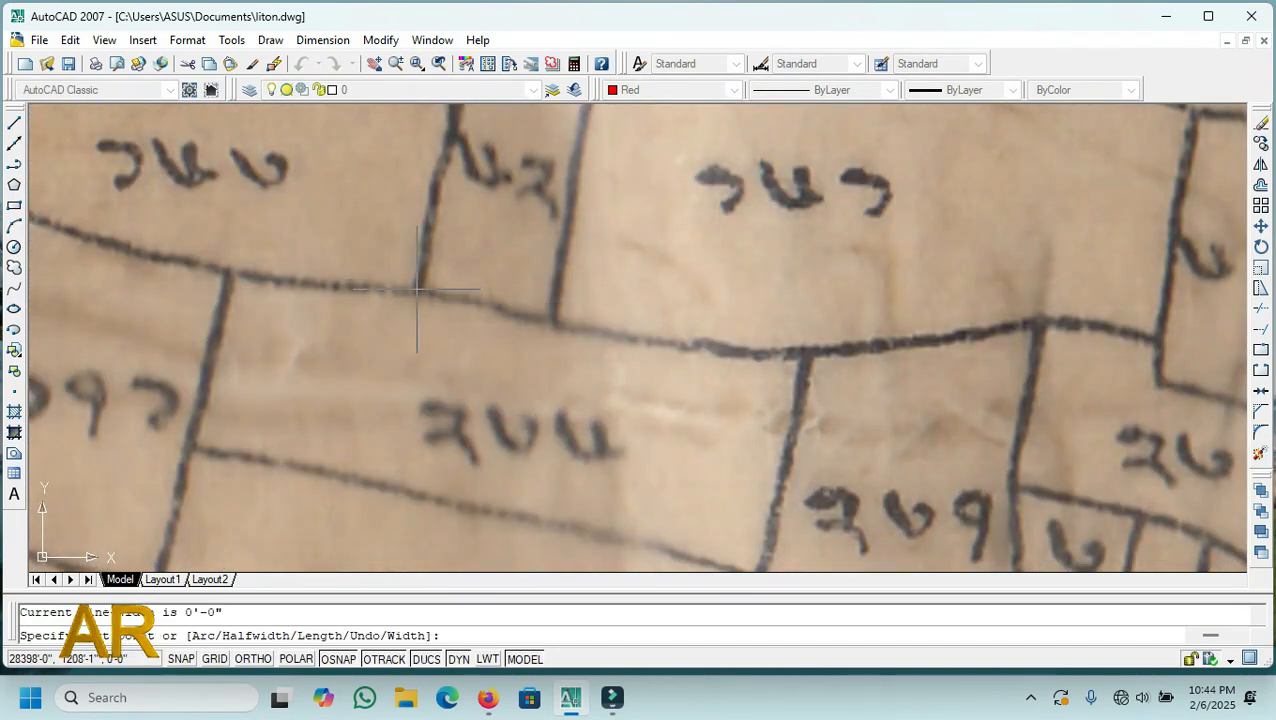
pyautogui.scroll(-3, 421, 305)
pyautogui.scroll(2, 430, 330)
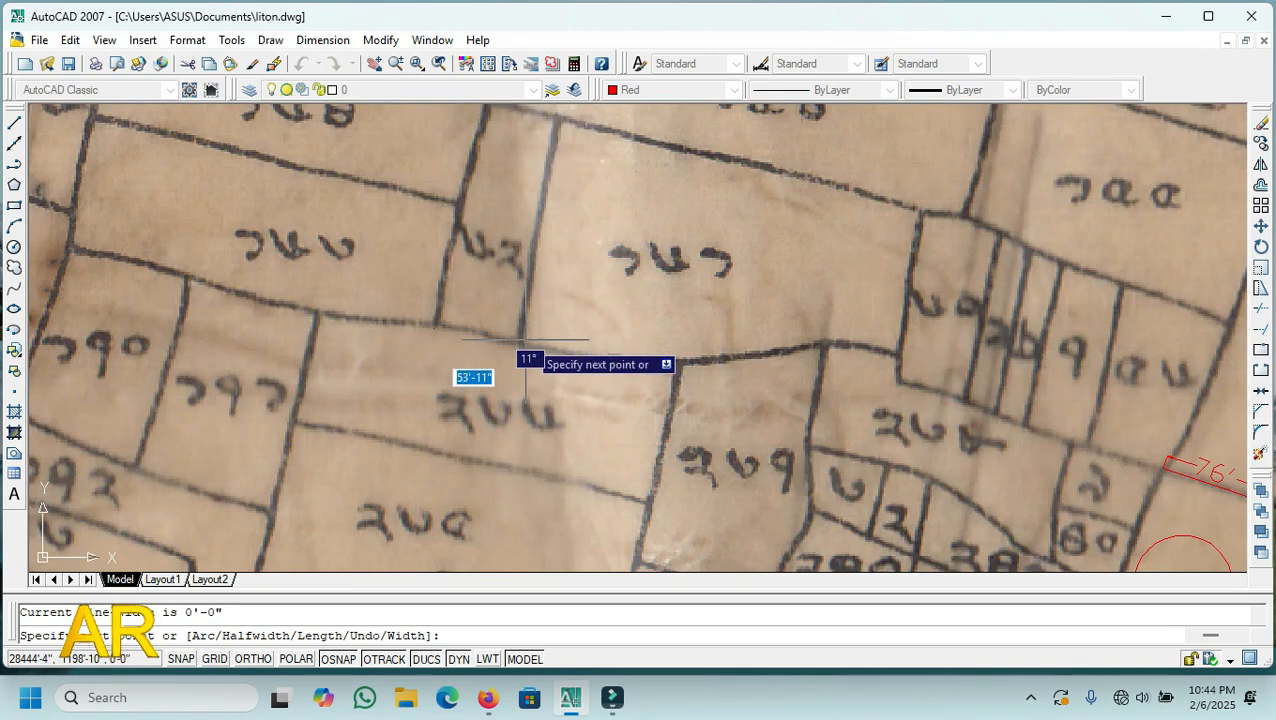
pyautogui.scroll(-1, 530, 358)
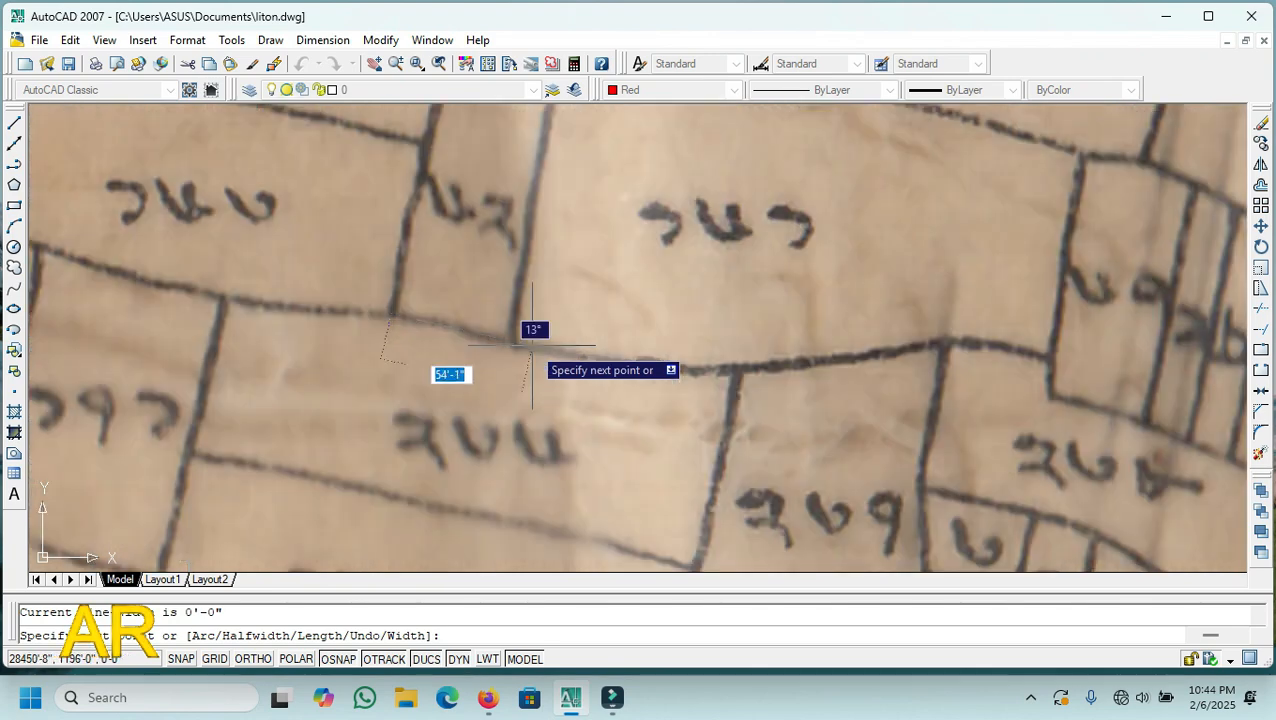
pyautogui.scroll(-1, 600, 390)
pyautogui.scroll(3, 560, 275)
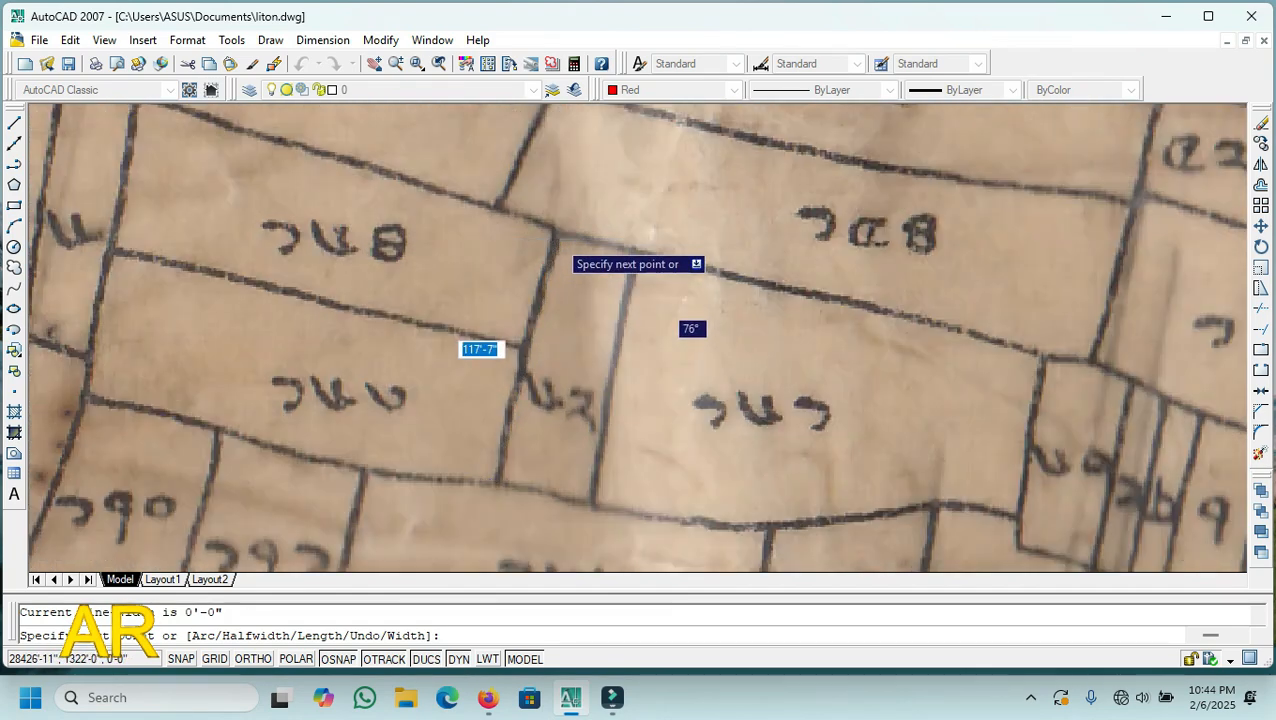
pyautogui.scroll(2, 527, 385)
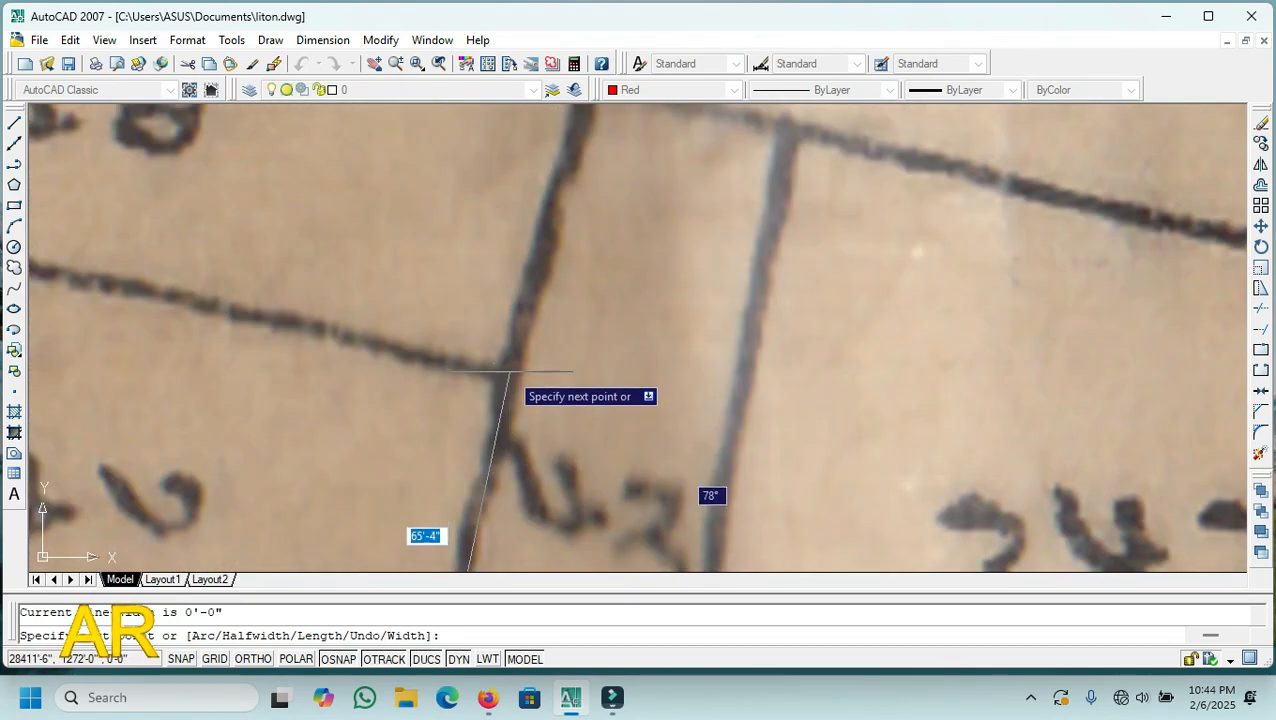
pyautogui.click(501, 362)
pyautogui.rightClick(426, 282)
pyautogui.click(462, 291)
pyautogui.scroll(-5, 552, 298)
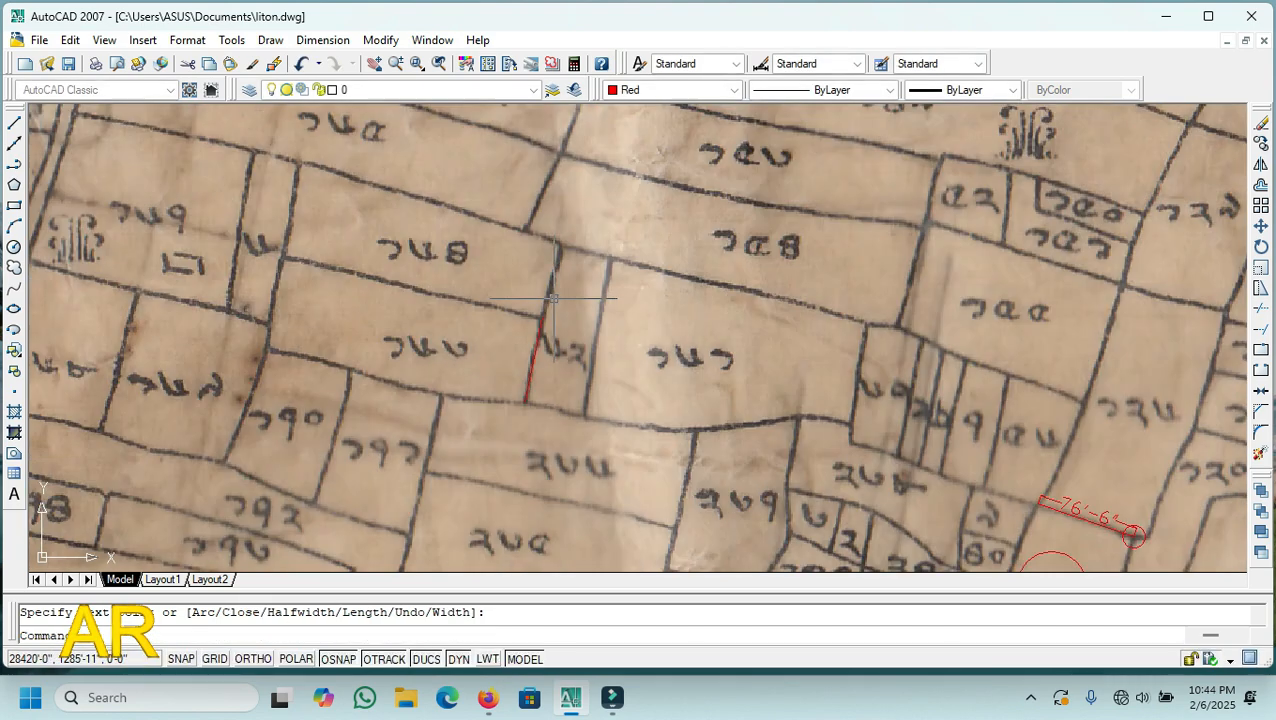
# - Draw a polyline about 62'-8" long along plot ১৬৩'s lower boundary, from plot ৬২'s lower western corner west to plot ১৭১'s upper eastern corner
pyautogui.press('Return')
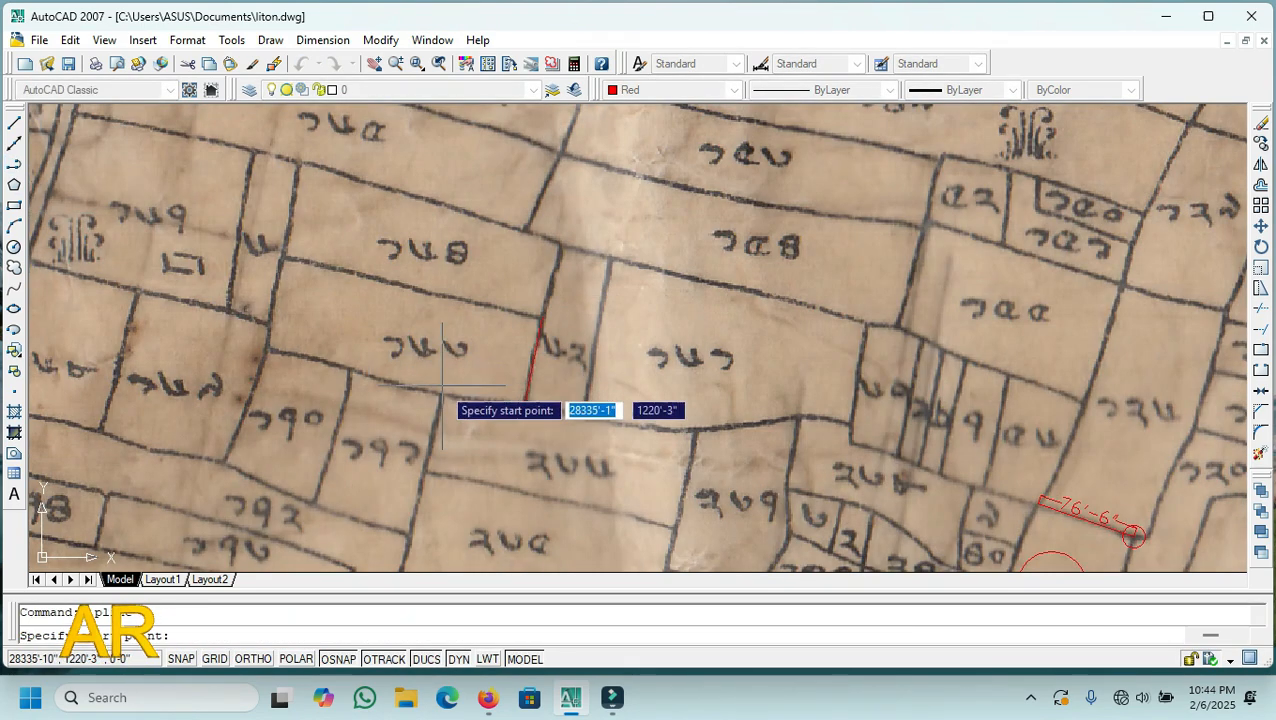
pyautogui.scroll(5, 545, 415)
pyautogui.click(488, 374)
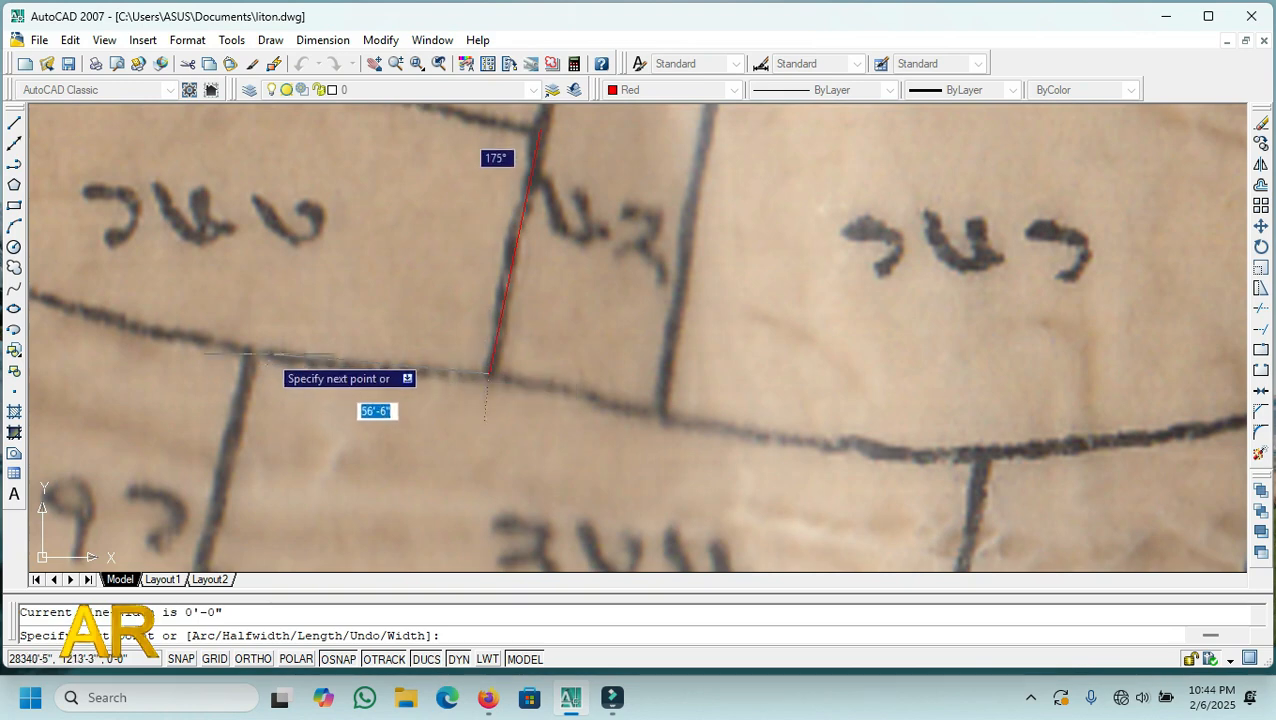
pyautogui.scroll(5, 250, 360)
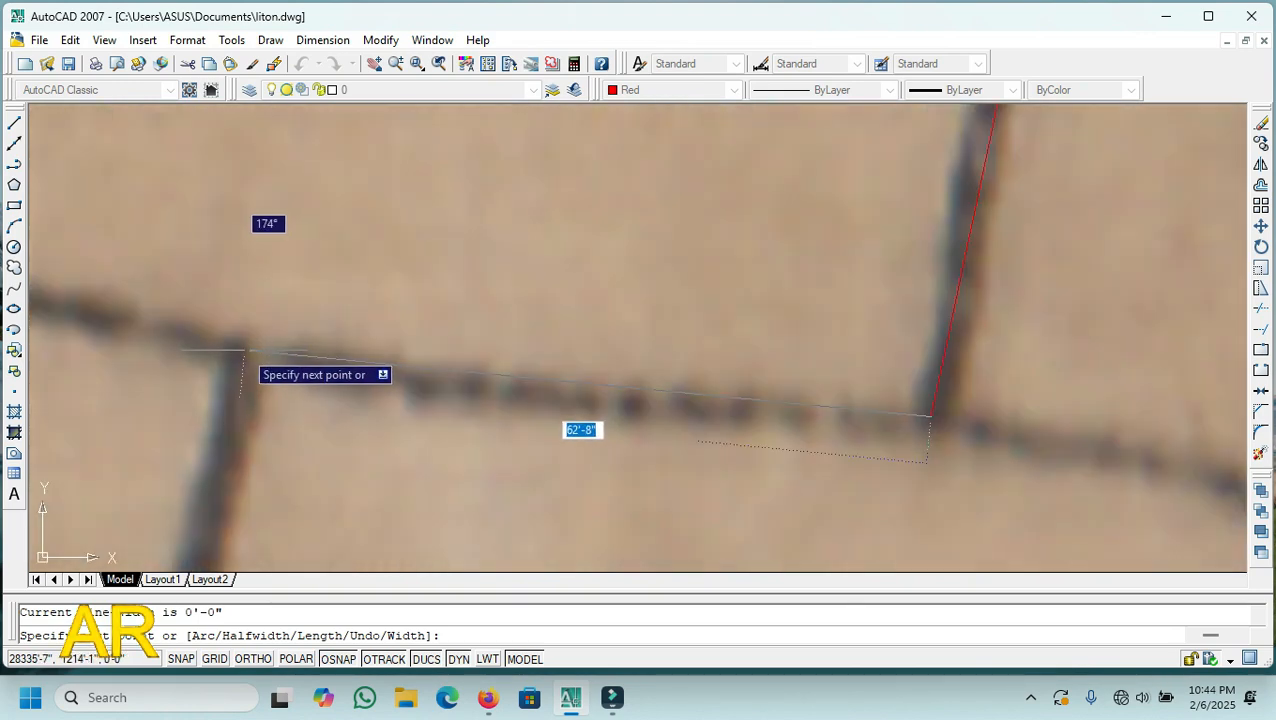
pyautogui.click(240, 350)
pyautogui.rightClick(297, 270)
pyautogui.click(333, 278)
pyautogui.scroll(-5, 424, 271)
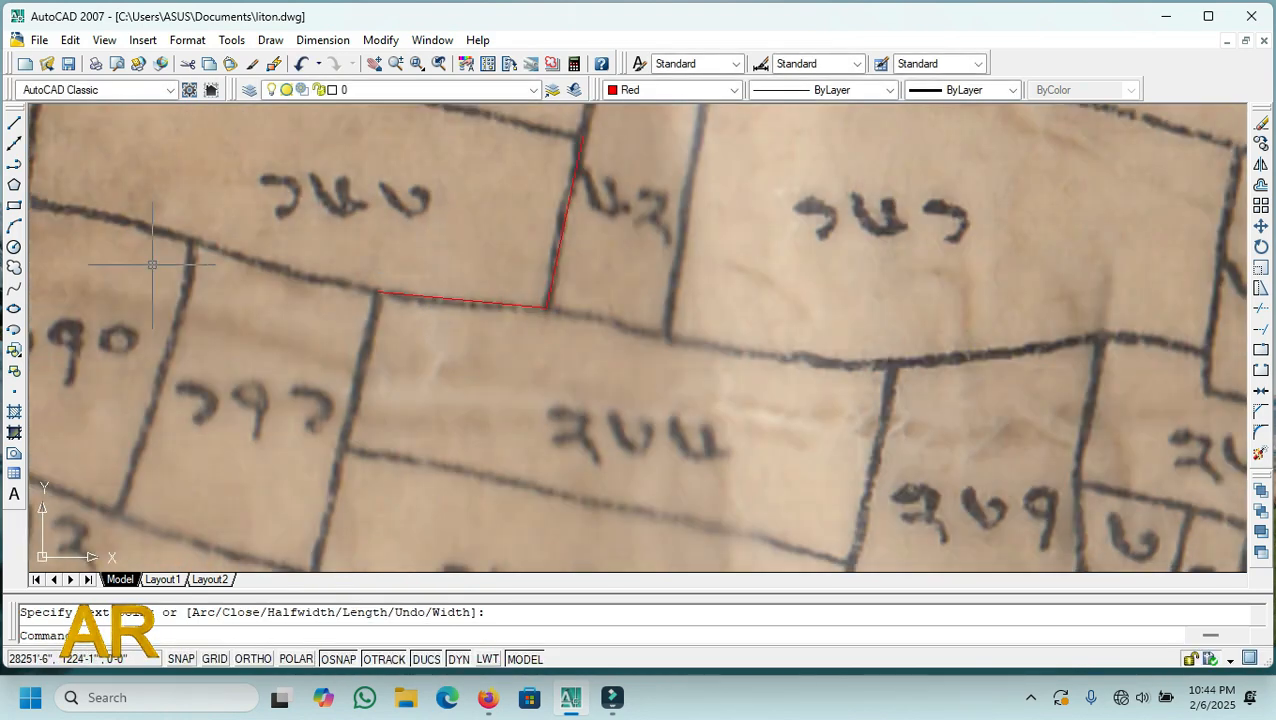
# - Draw a polyline about 45'-7" long along plot ৬২'s lower boundary, from its western corner to its eastern corner
pyautogui.press('Return')
pyautogui.scroll(4, 545, 330)
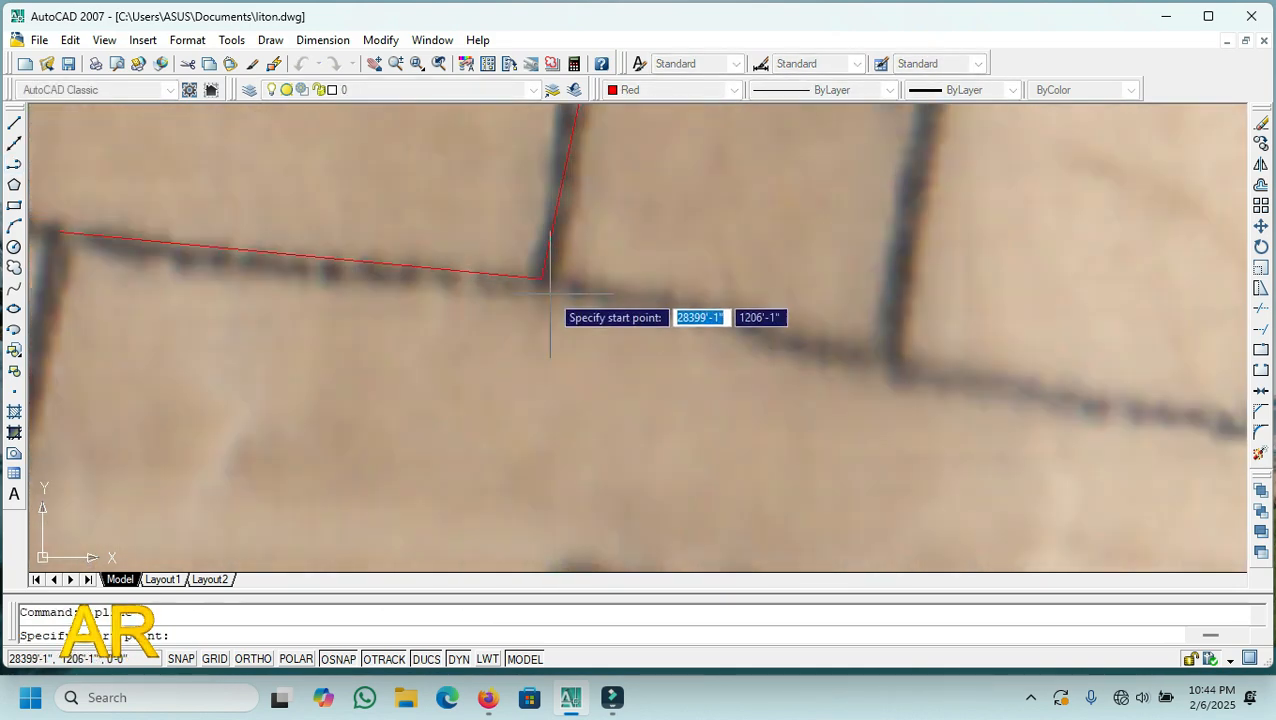
pyautogui.click(541, 279)
pyautogui.scroll(-4, 586, 365)
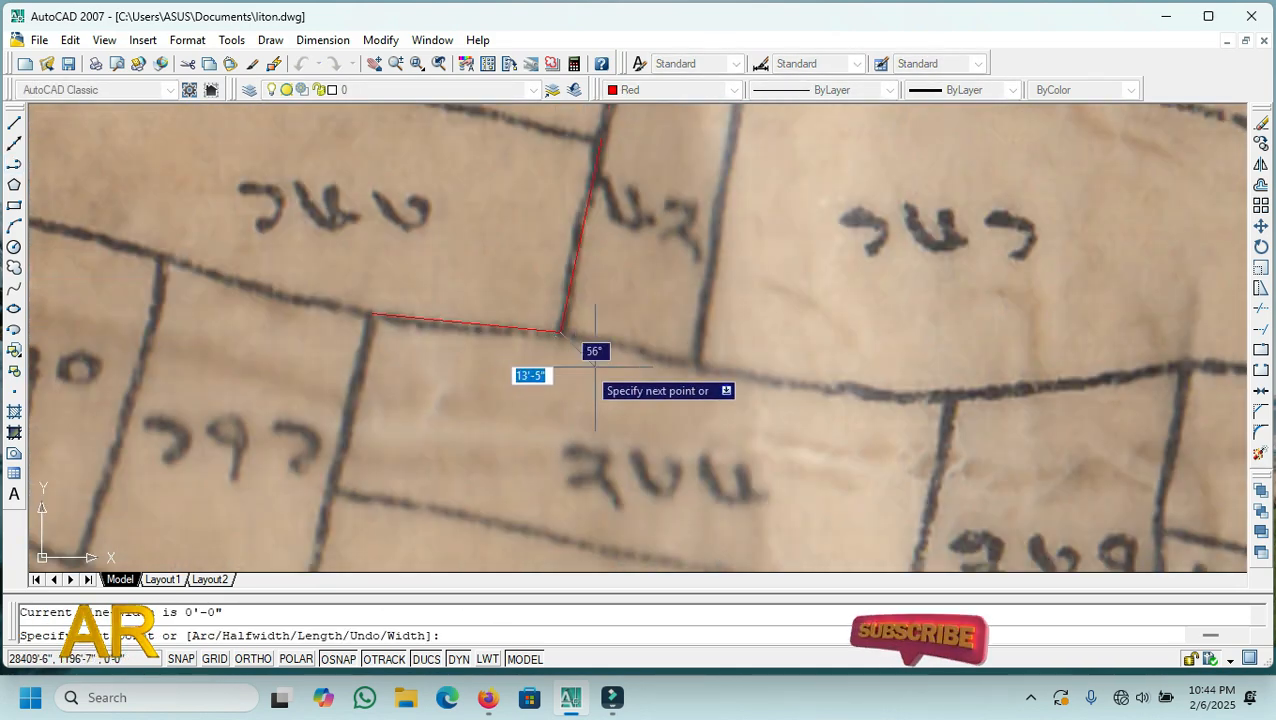
pyautogui.scroll(4, 700, 370)
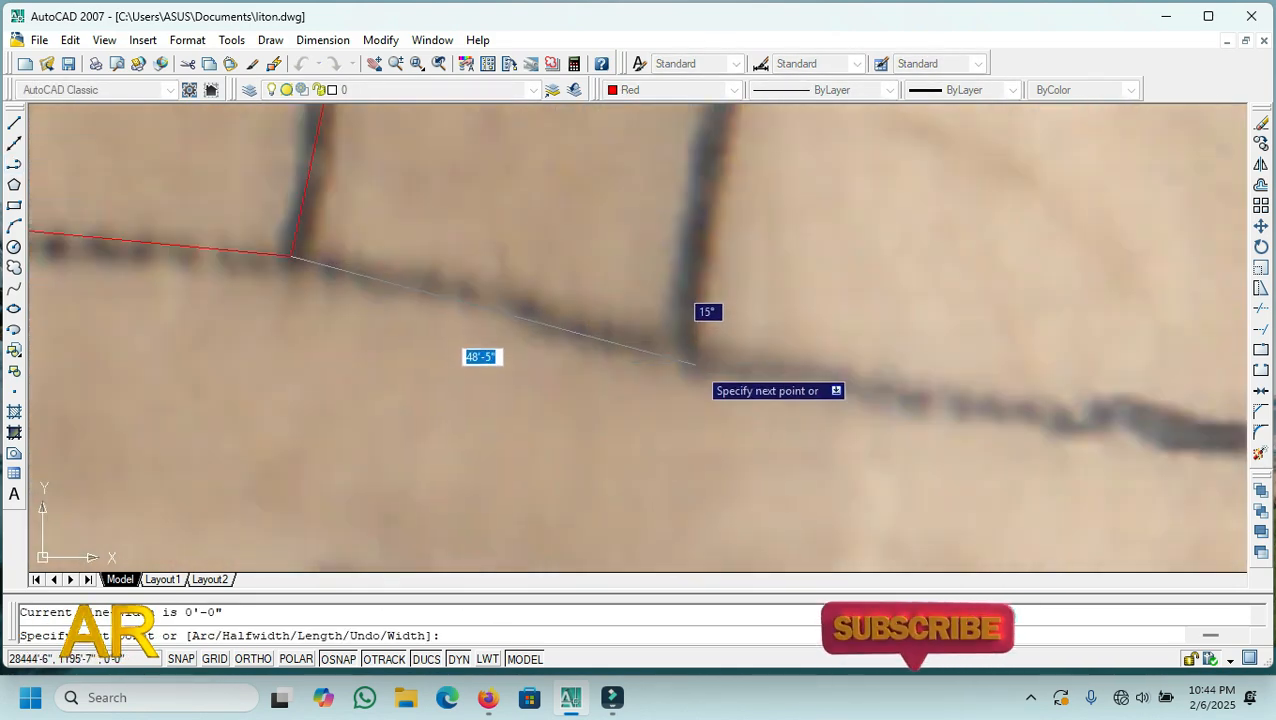
pyautogui.click(680, 333)
pyautogui.rightClick(795, 314)
pyautogui.click(831, 324)
pyautogui.scroll(-4, 800, 333)
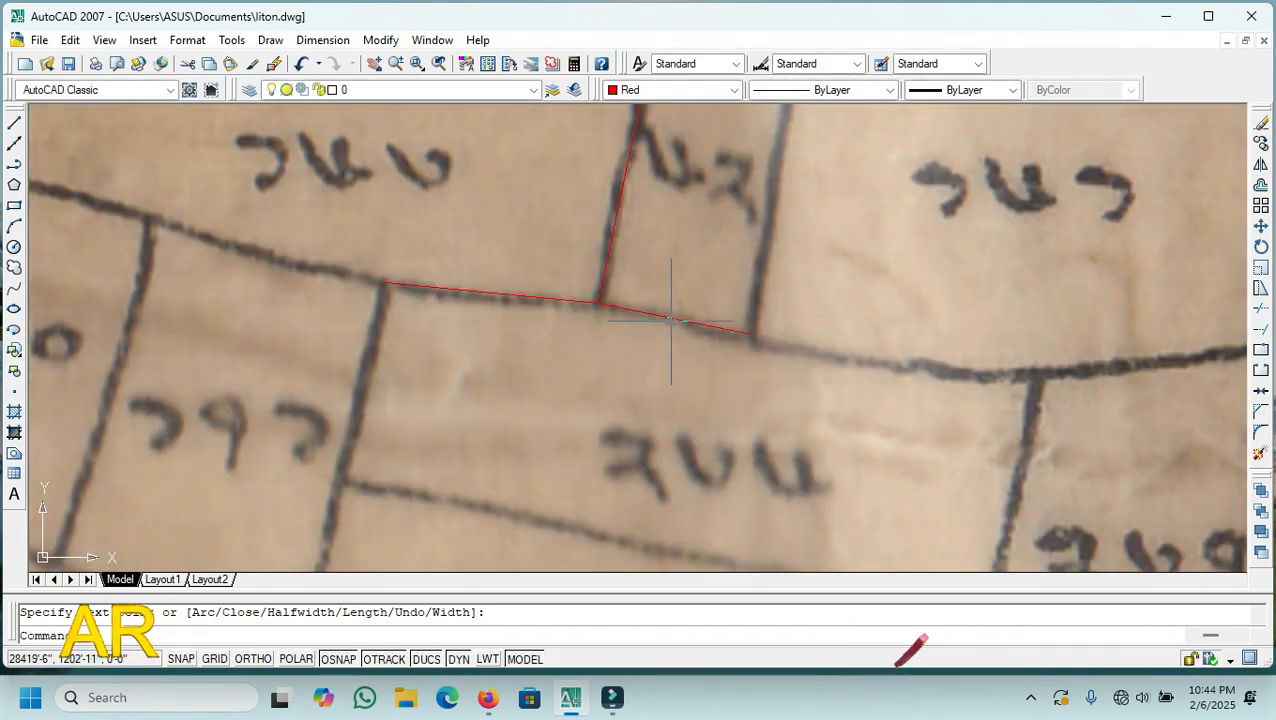
# - Draw a circle with a radius of about 4'-5" centred on the junction of the polylines at plot ৬২'s lower western corner
pyautogui.click(14, 246)
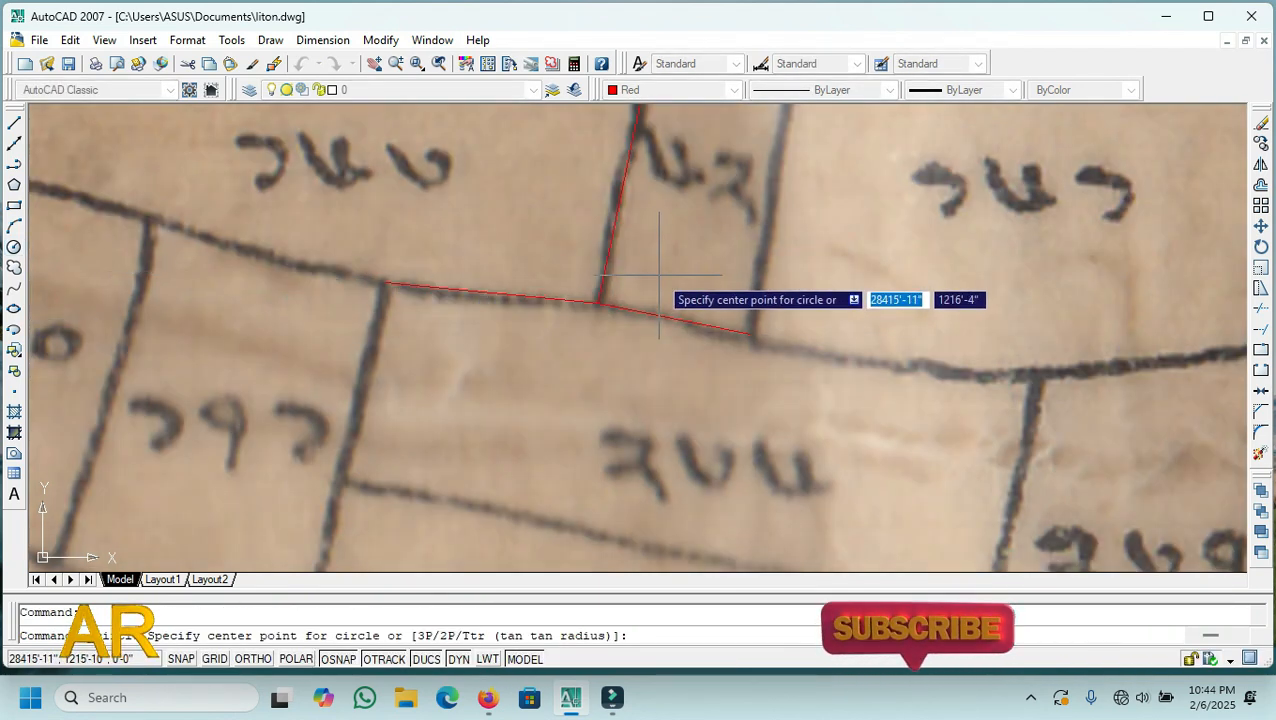
pyautogui.scroll(4, 595, 300)
pyautogui.click(624, 324)
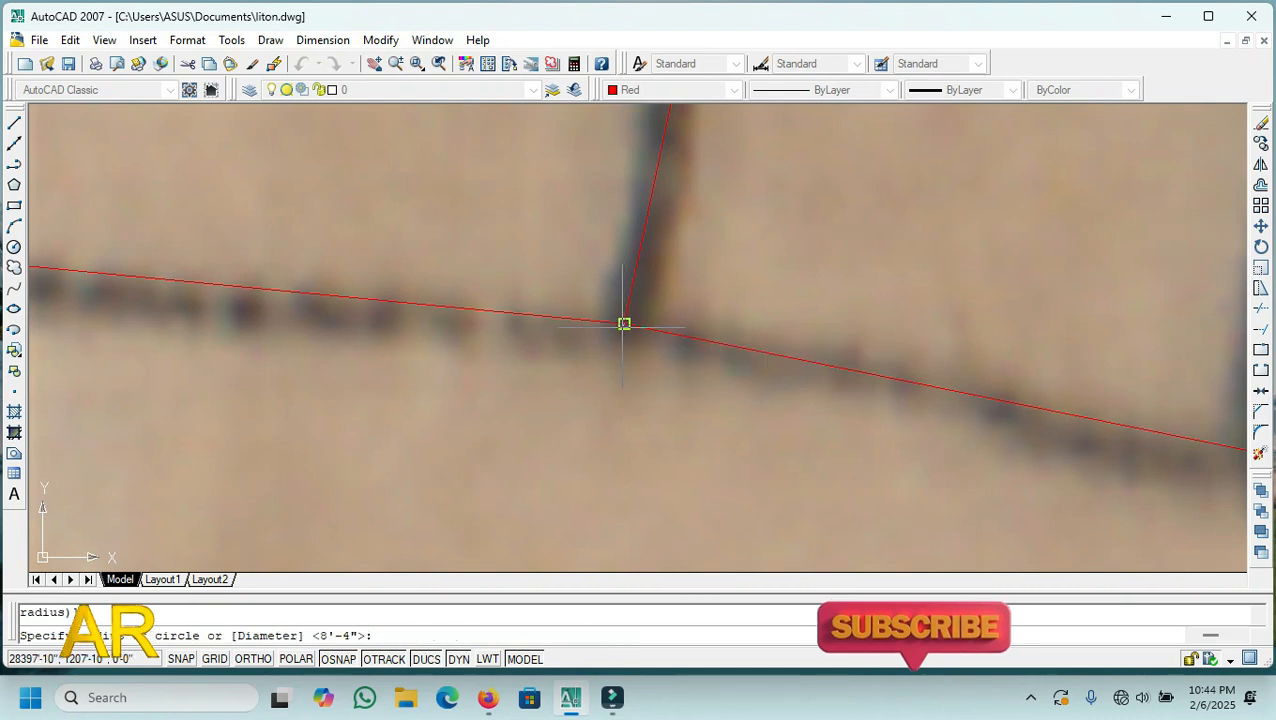
pyautogui.click(631, 384)
pyautogui.scroll(-4, 504, 407)
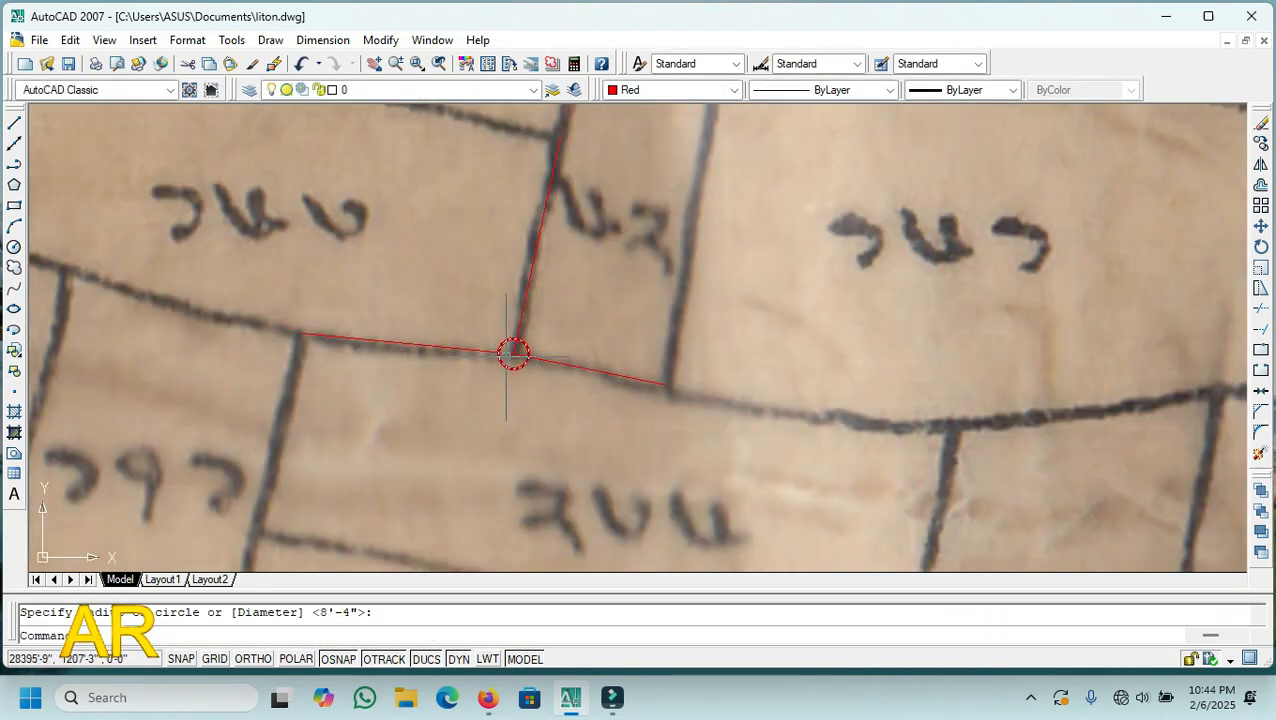
# - Add an aligned dimension between the ends of the polyline on plot ৬২'s lower boundary, placed just below the line
pyautogui.click(322, 39)
pyautogui.click(330, 107)
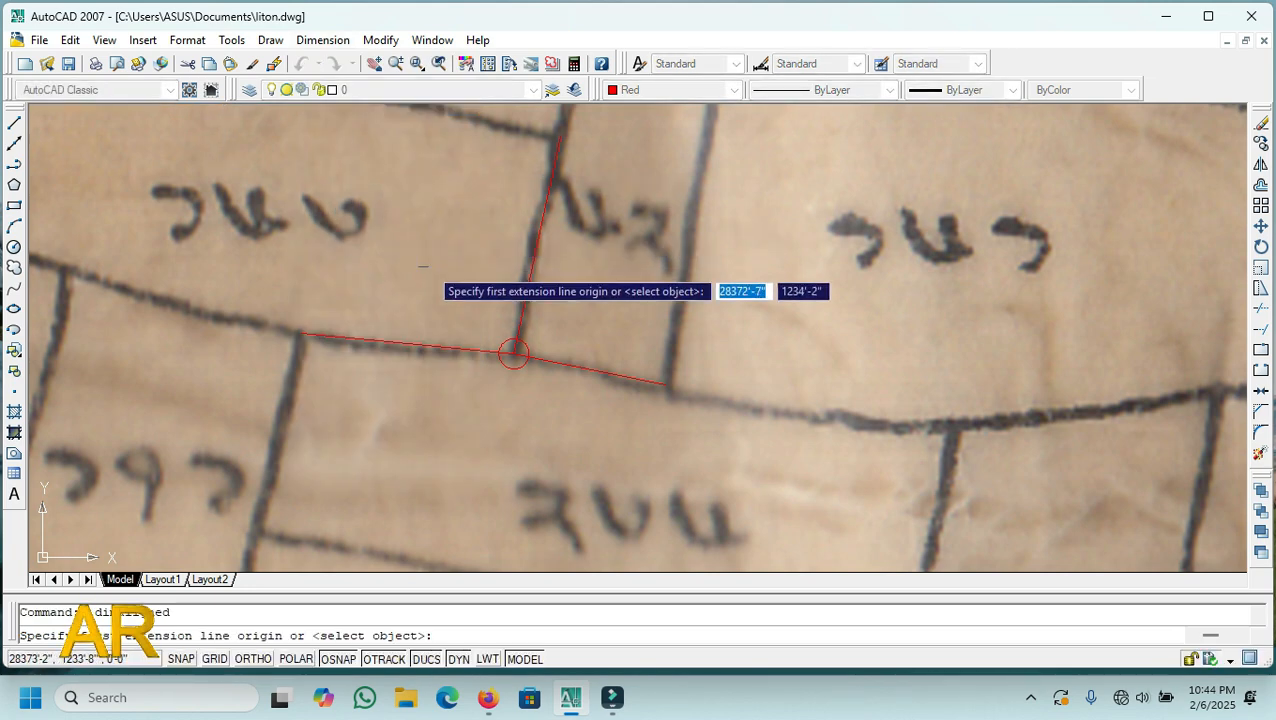
pyautogui.scroll(2, 524, 365)
pyautogui.scroll(2, 507, 348)
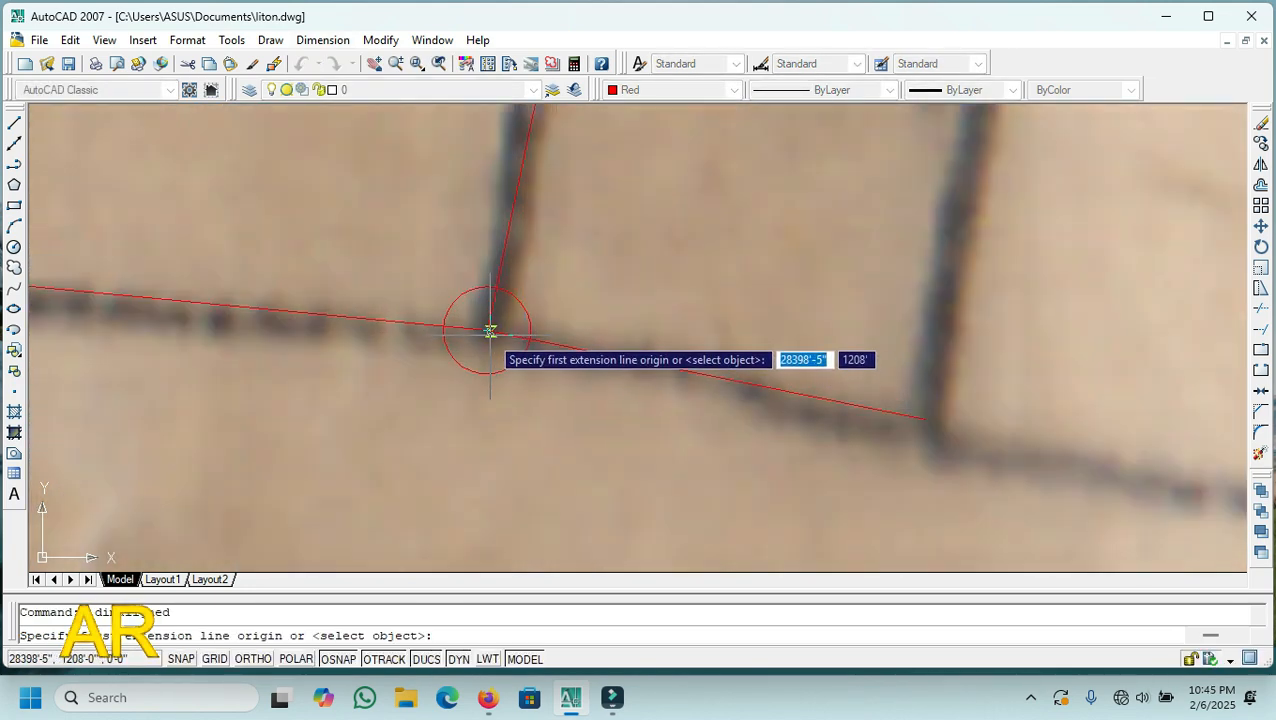
pyautogui.click(486, 330)
pyautogui.scroll(-4, 421, 356)
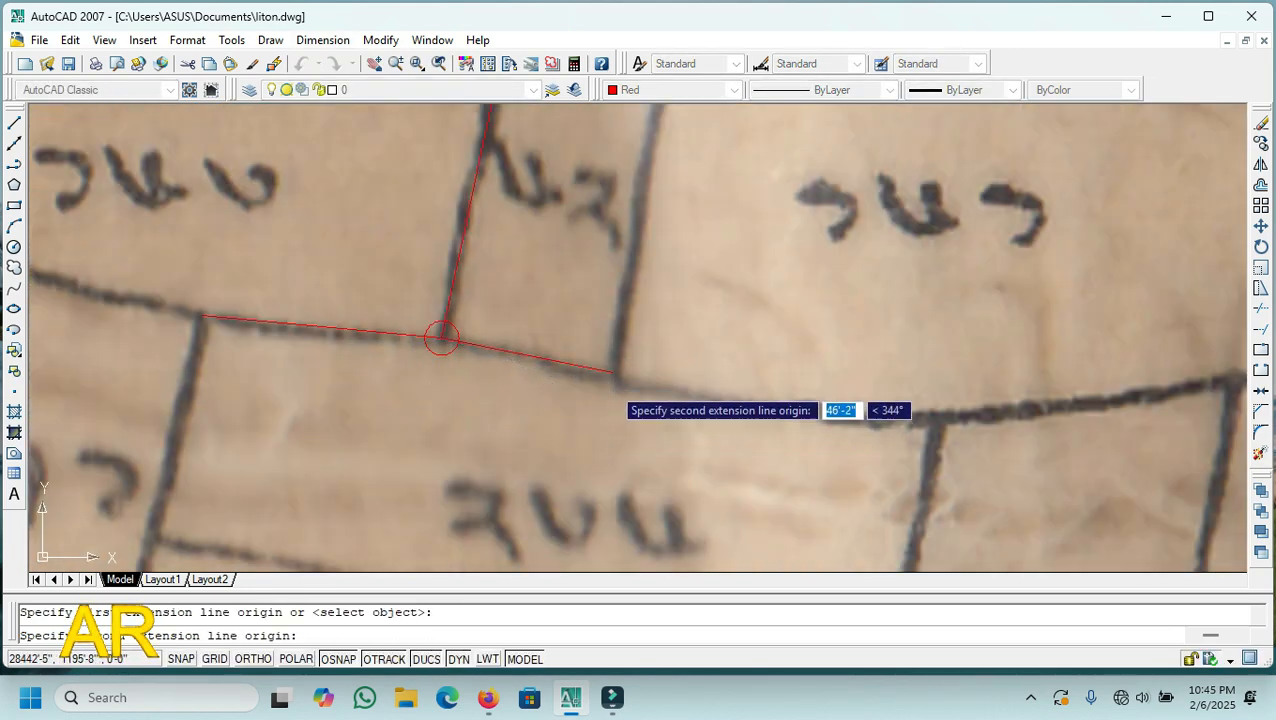
pyautogui.scroll(4, 607, 360)
pyautogui.click(603, 349)
pyautogui.scroll(-3, 640, 400)
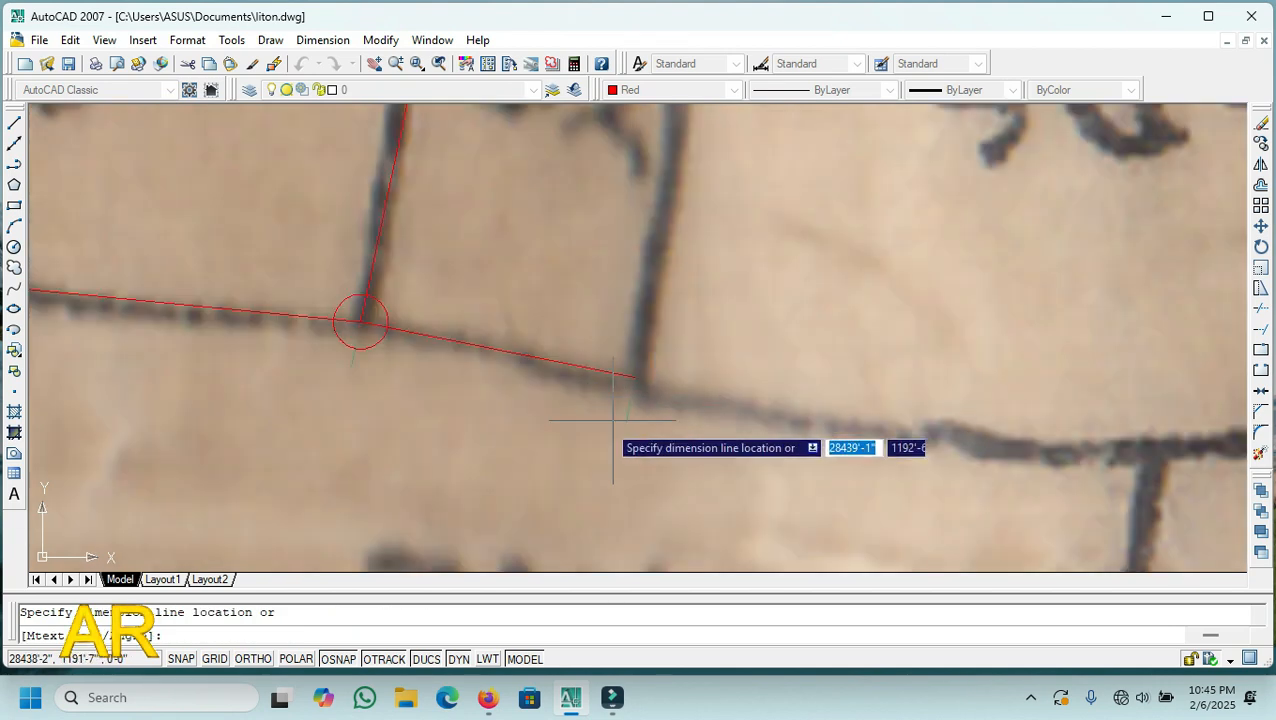
pyautogui.click(592, 431)
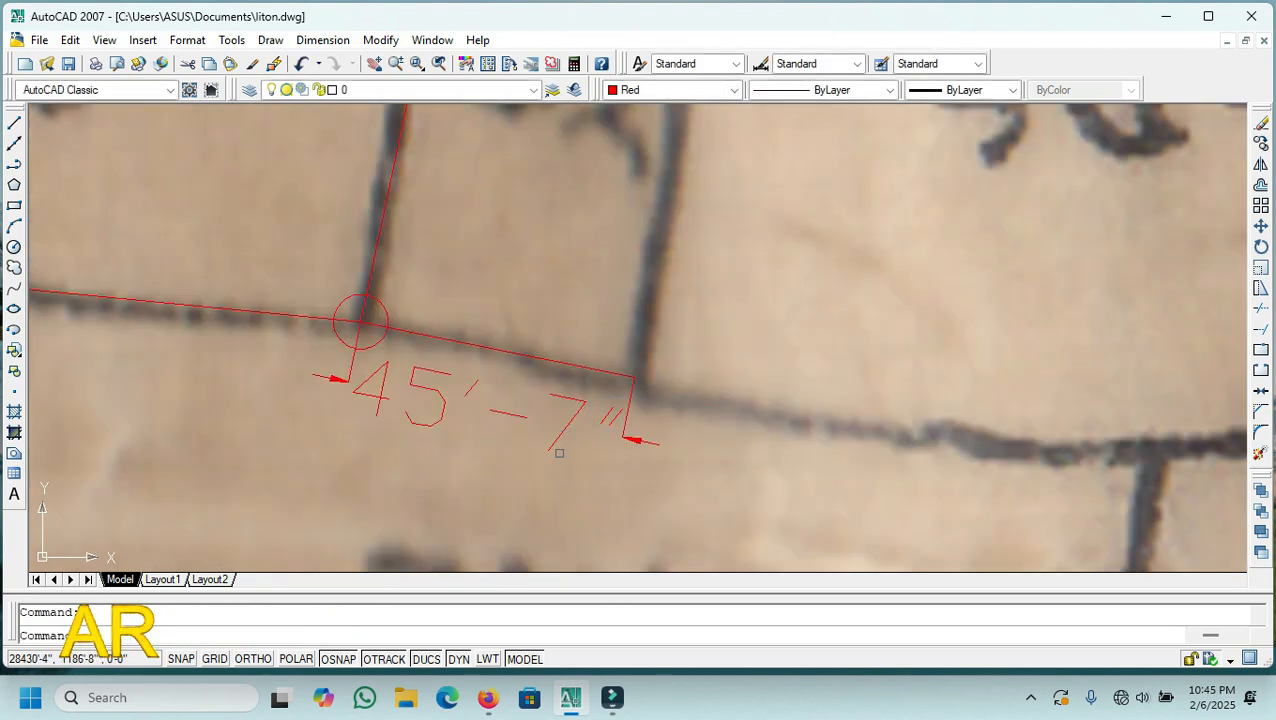
# - Draw a straight polyline about 394'-6" long from the circle centre at plot ৬২'s lower western corner to plot ১২৫'s upper western corner
pyautogui.scroll(-2, 588, 459)
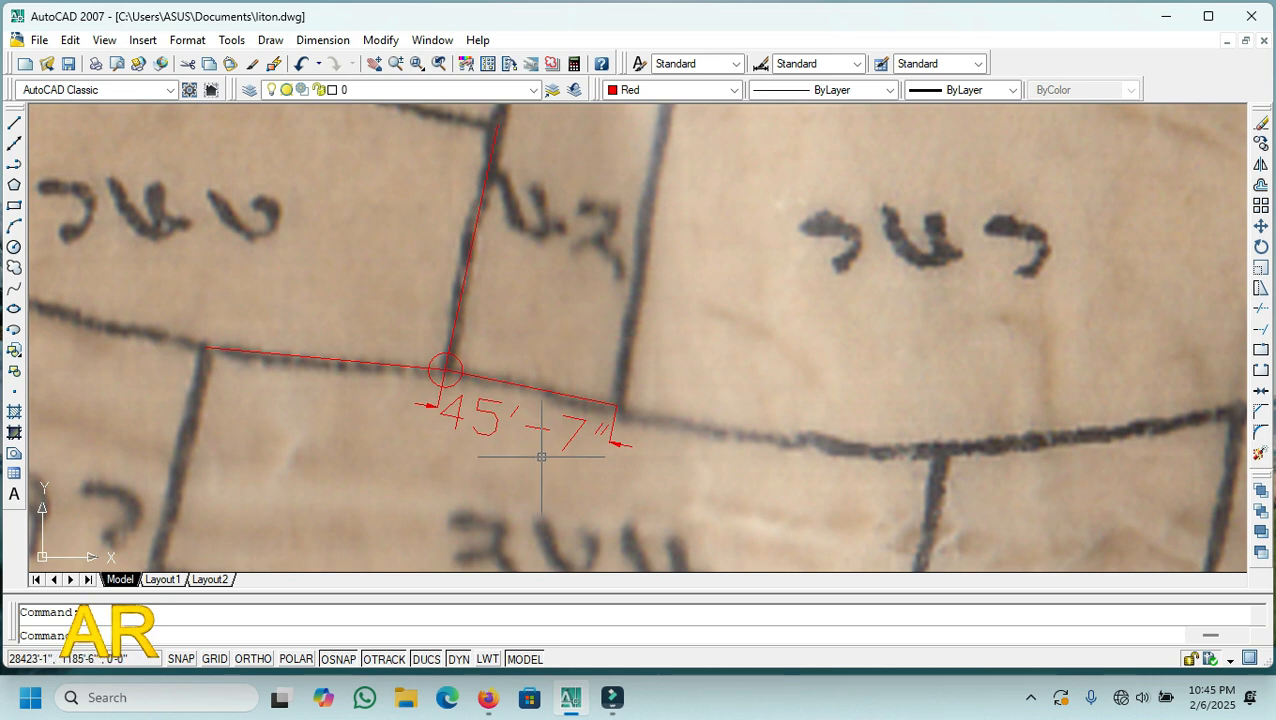
pyautogui.scroll(-2, 462, 400)
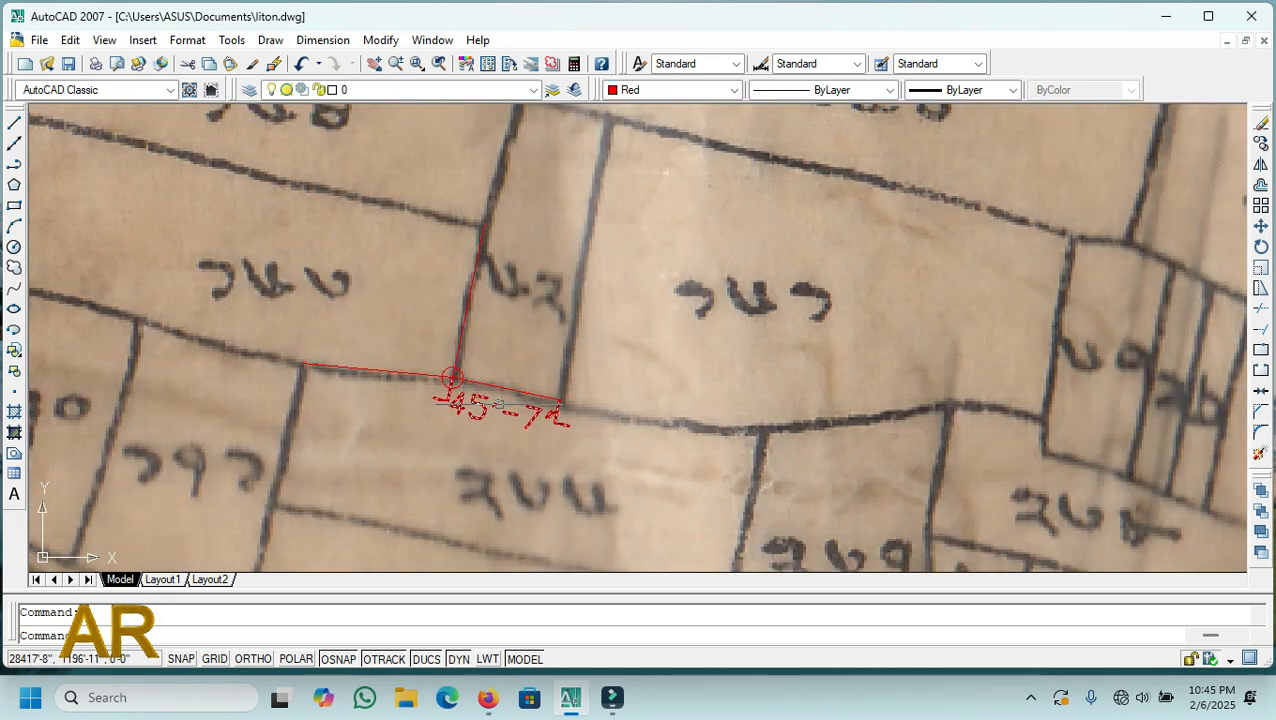
pyautogui.click(14, 164)
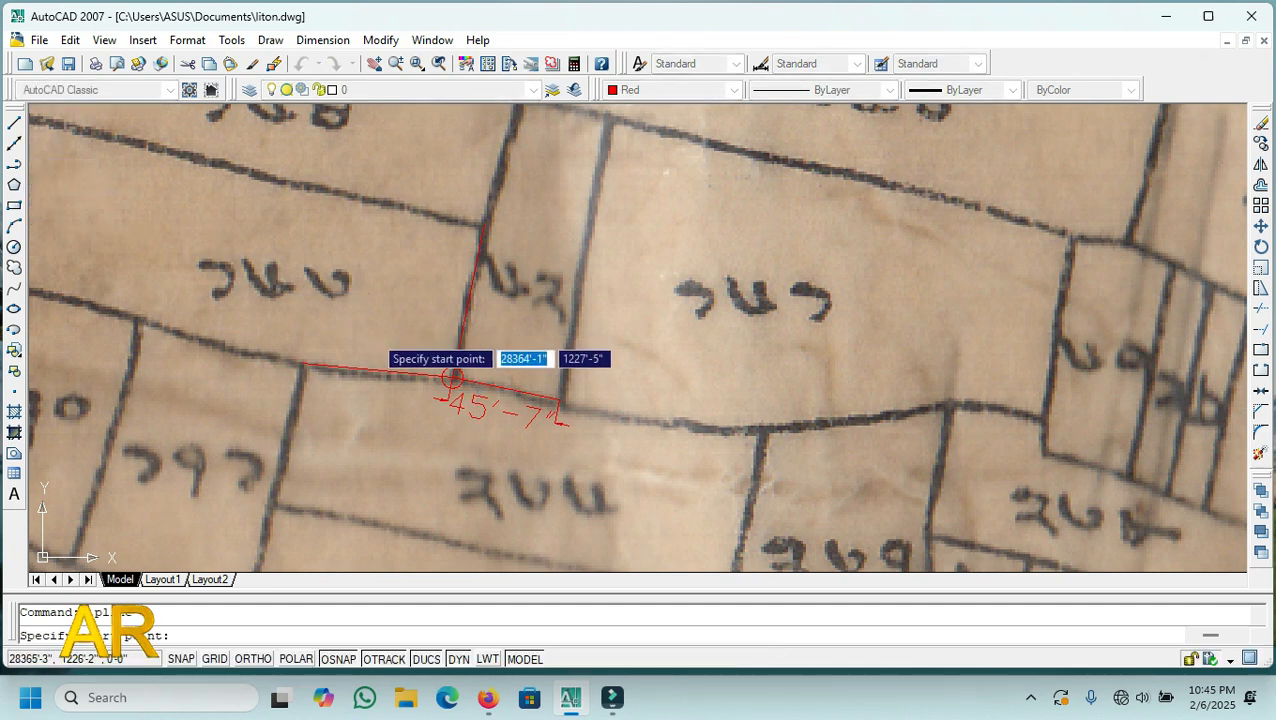
pyautogui.scroll(4, 452, 378)
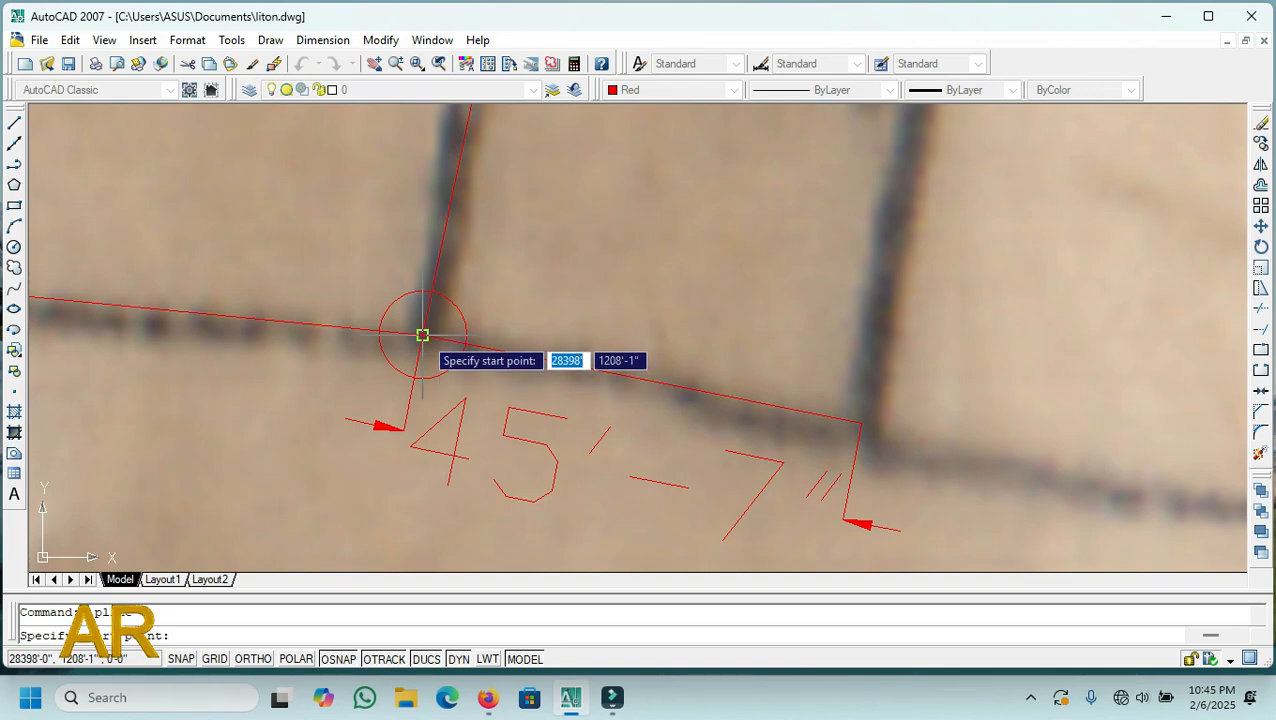
pyautogui.click(422, 334)
pyautogui.scroll(-4, 422, 334)
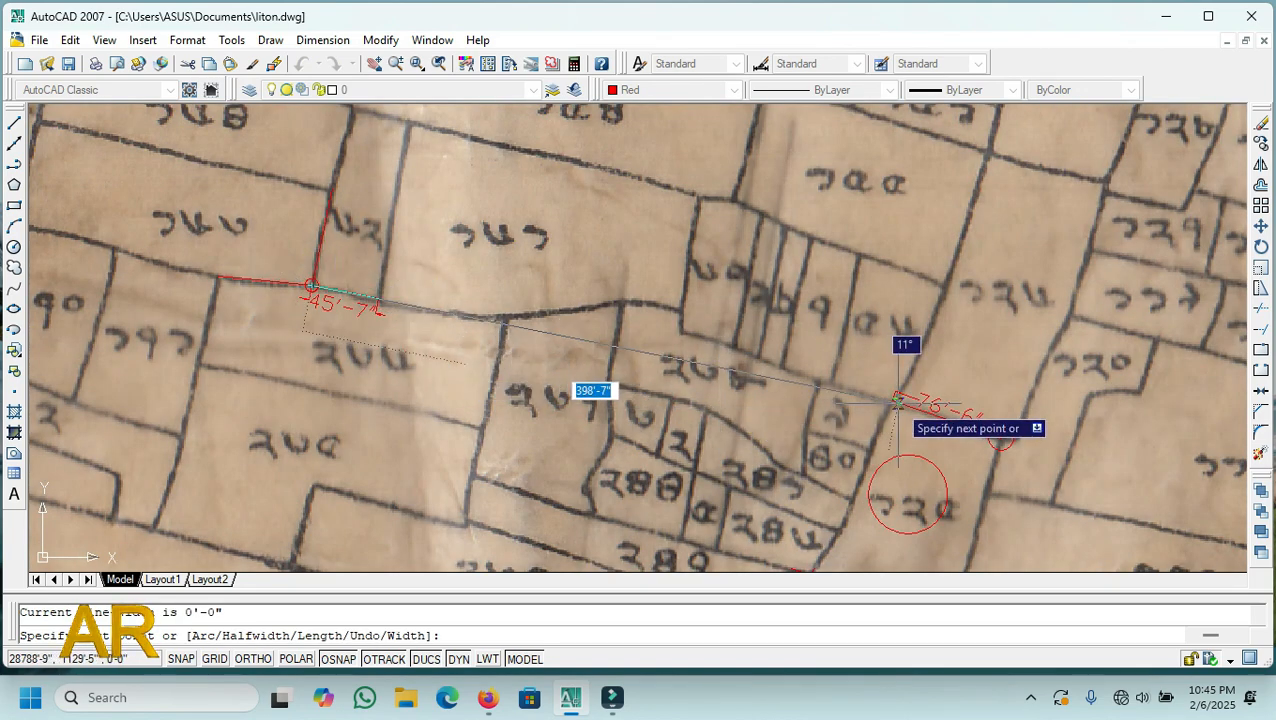
pyautogui.scroll(4, 897, 405)
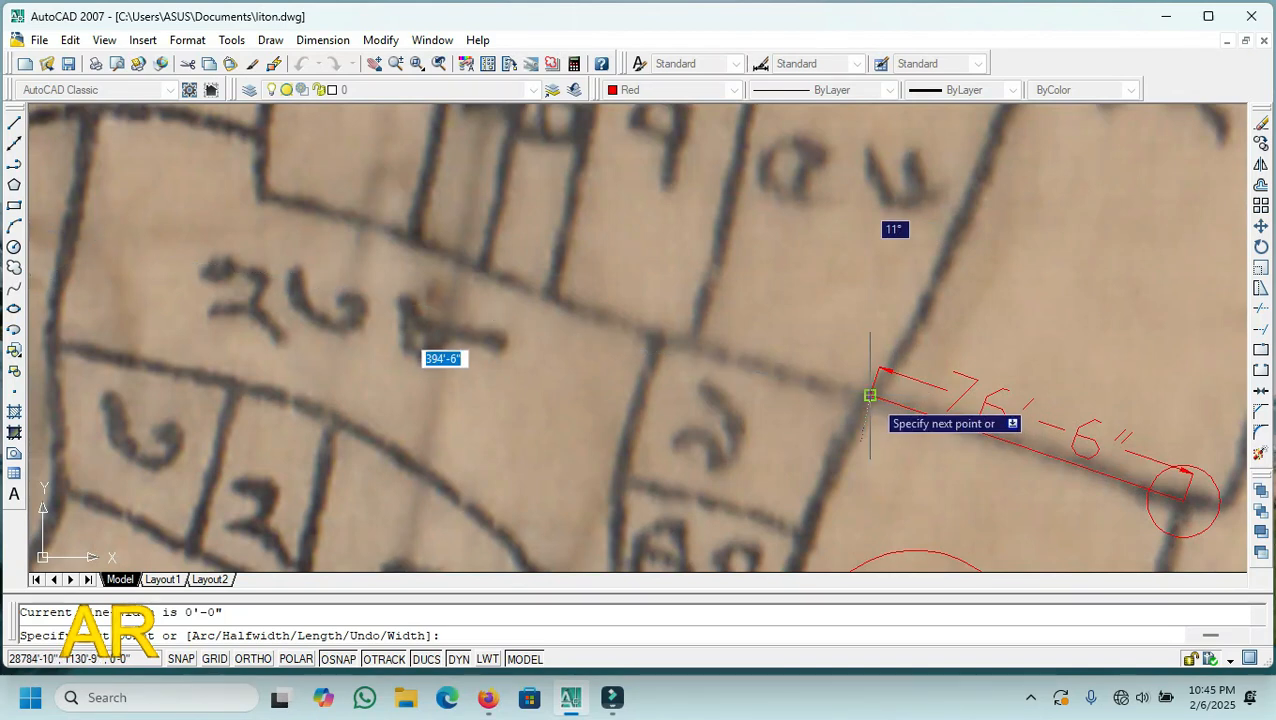
pyautogui.scroll(3, 870, 393)
pyautogui.click(861, 392)
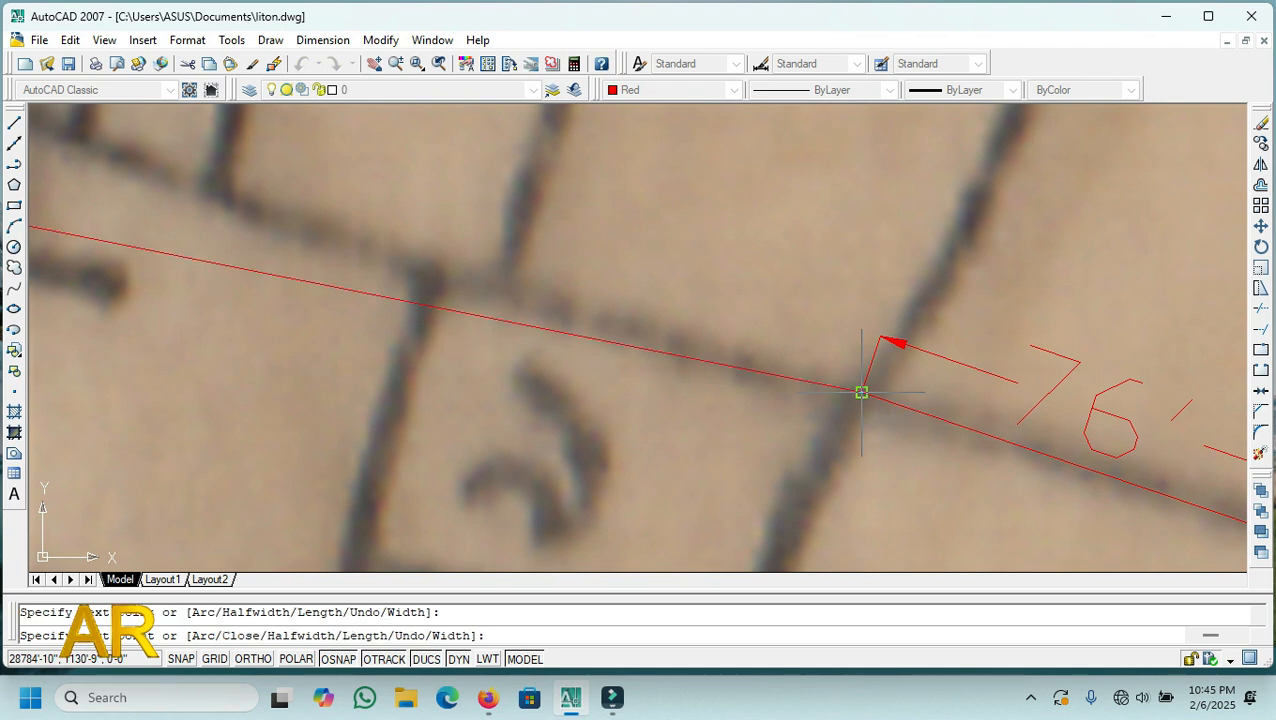
pyautogui.rightClick(806, 275)
pyautogui.click(837, 285)
pyautogui.scroll(-5, 778, 330)
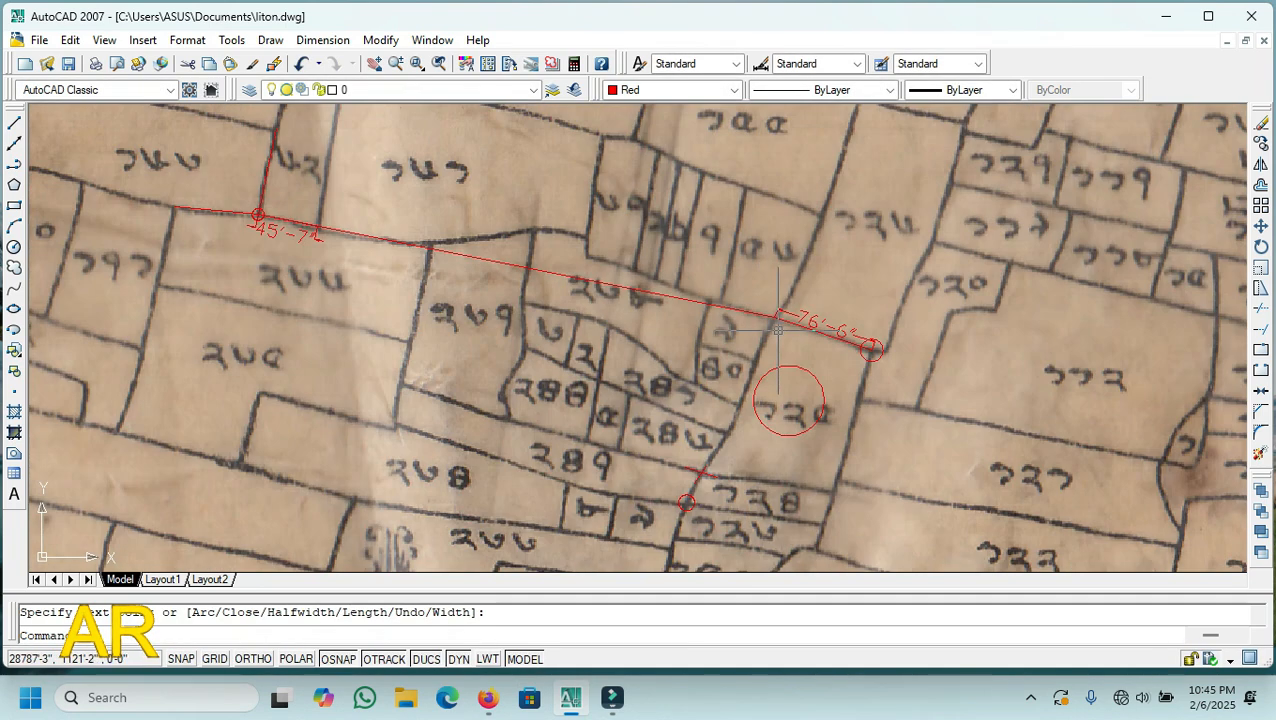
# - Draw a small circle centred on the western end of the polyline along plot ১২৫'s upper boundary
pyautogui.click(14, 247)
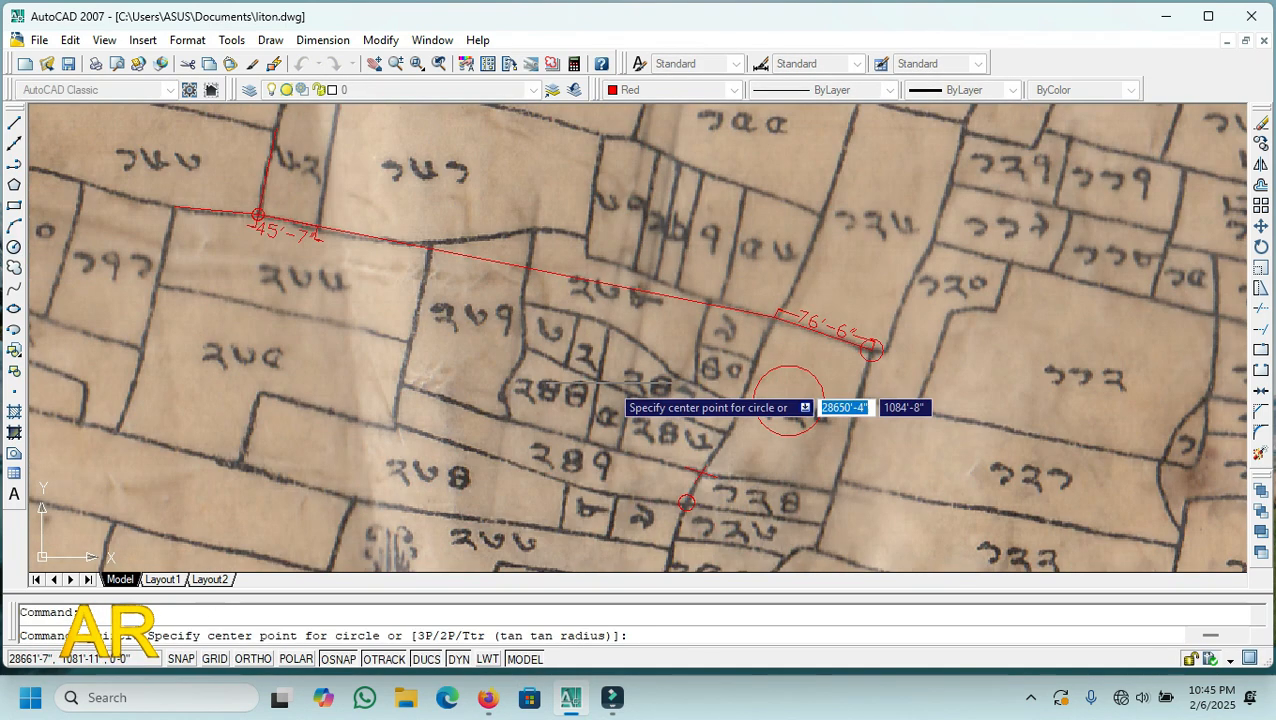
pyautogui.scroll(4, 784, 342)
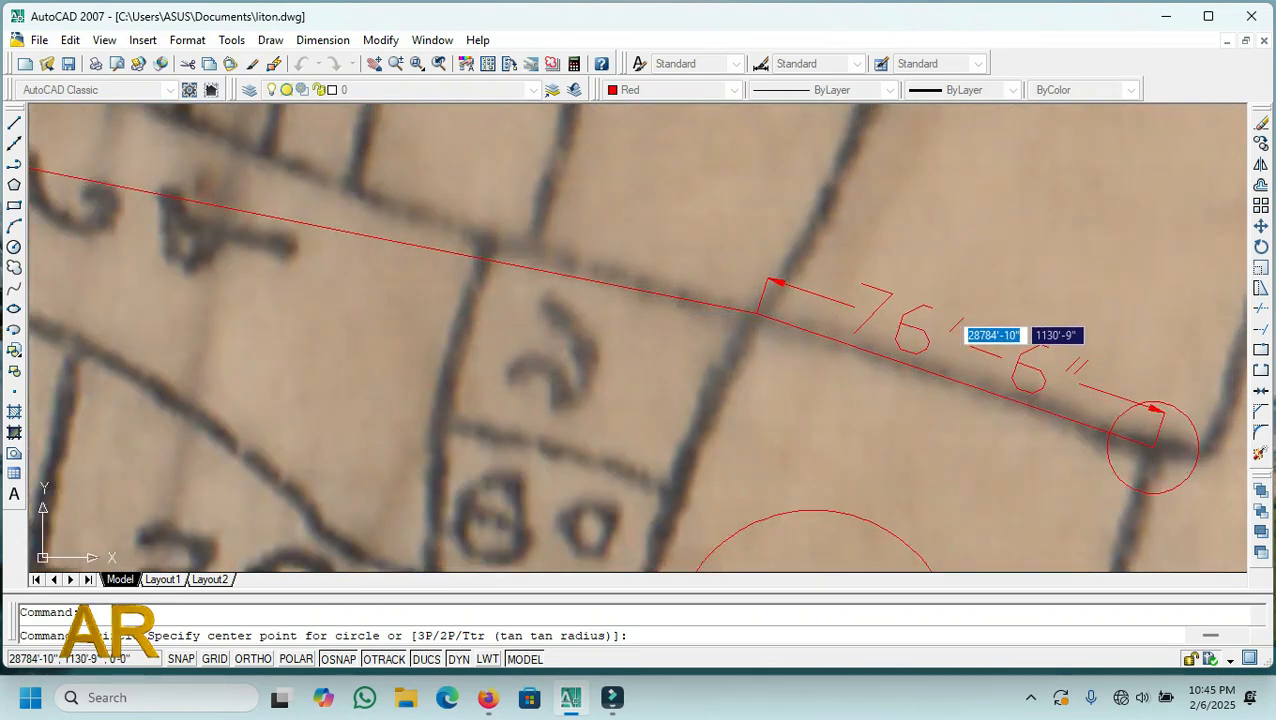
pyautogui.click(757, 314)
pyautogui.press('Return')
pyautogui.scroll(-4, 507, 347)
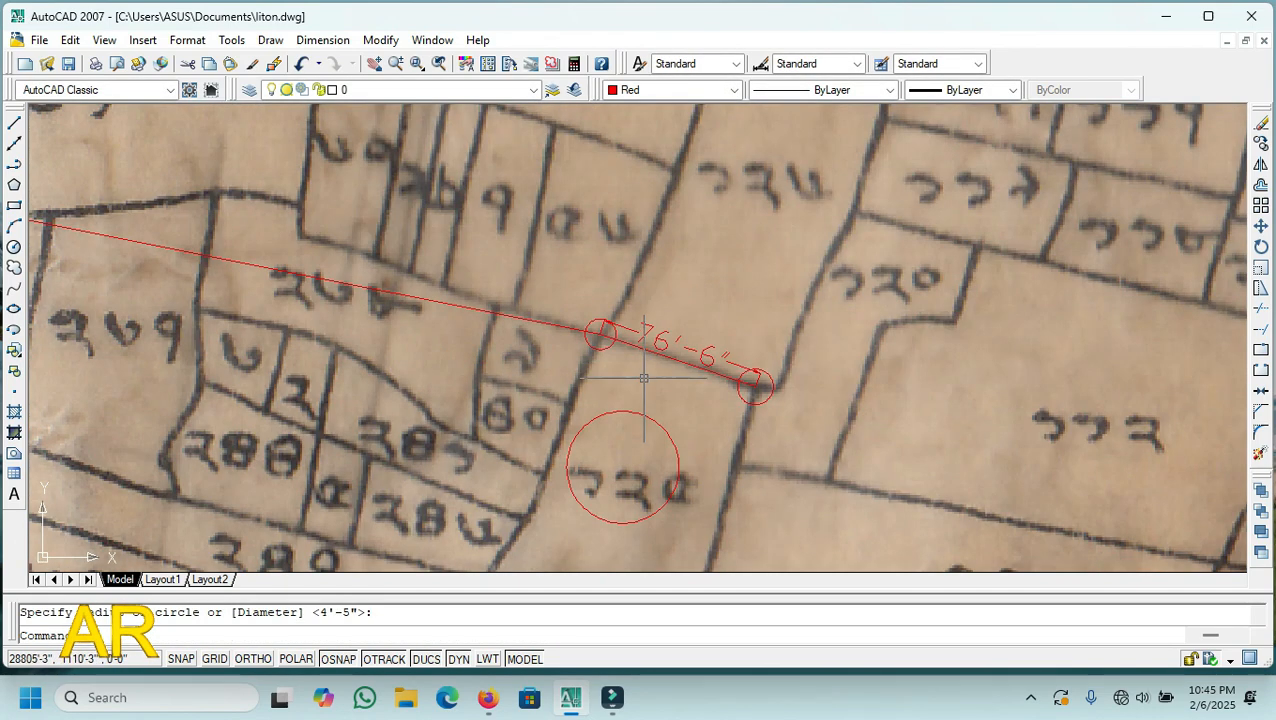
# - Draw a polyline about 178' long from the circle centre at plot ১২৫'s upper western corner up to plot ১৫৫'s upper eastern corner
pyautogui.scroll(-5, 604, 376)
pyautogui.scroll(7, 612, 378)
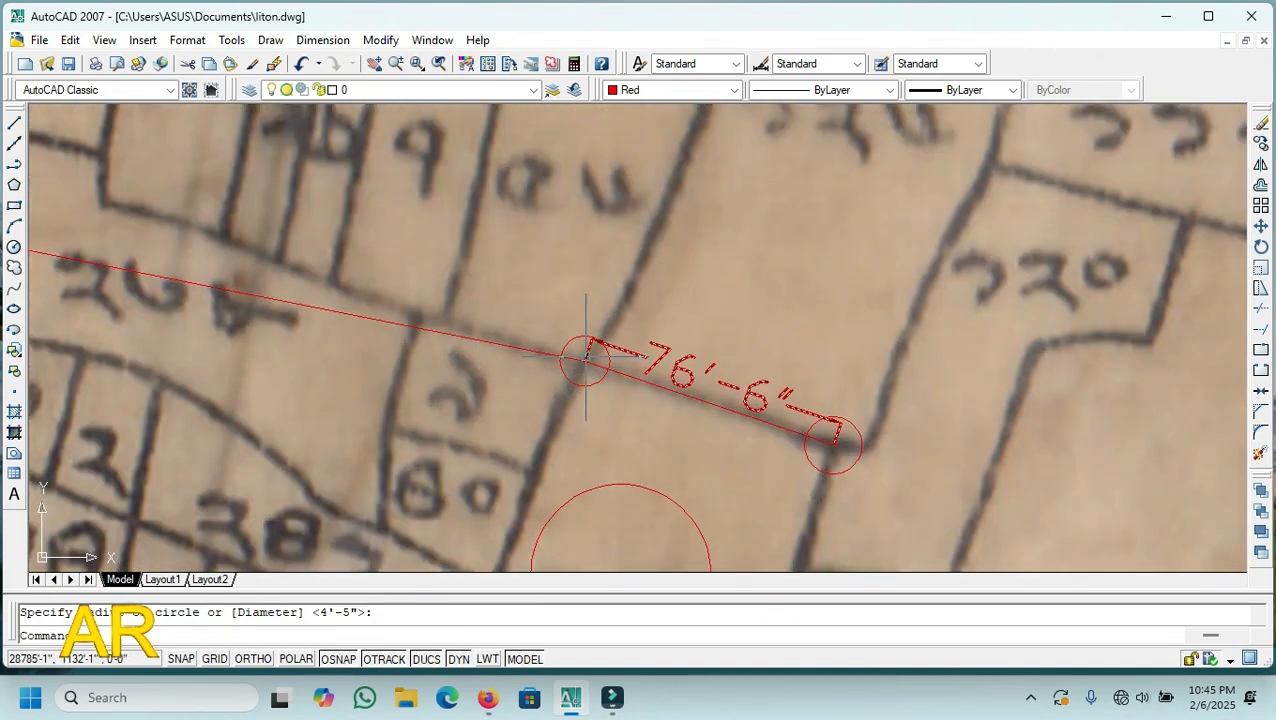
pyautogui.scroll(-2, 601, 334)
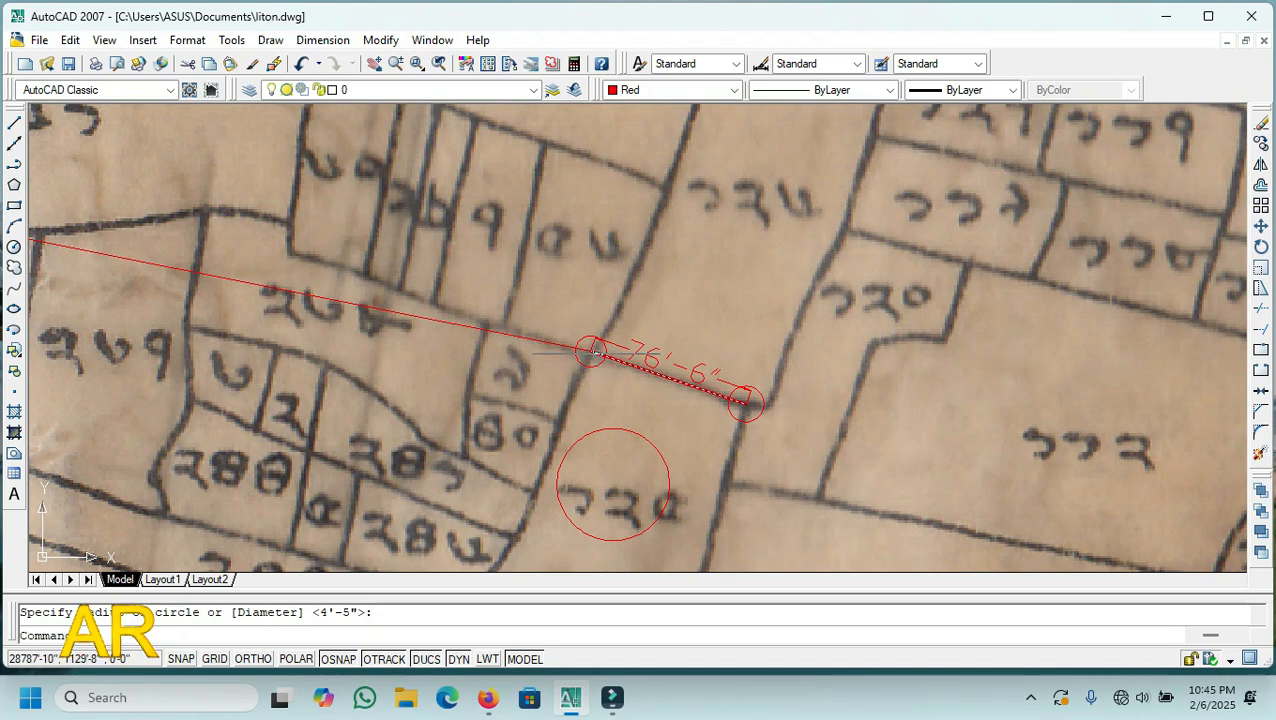
pyautogui.scroll(-2, 512, 422)
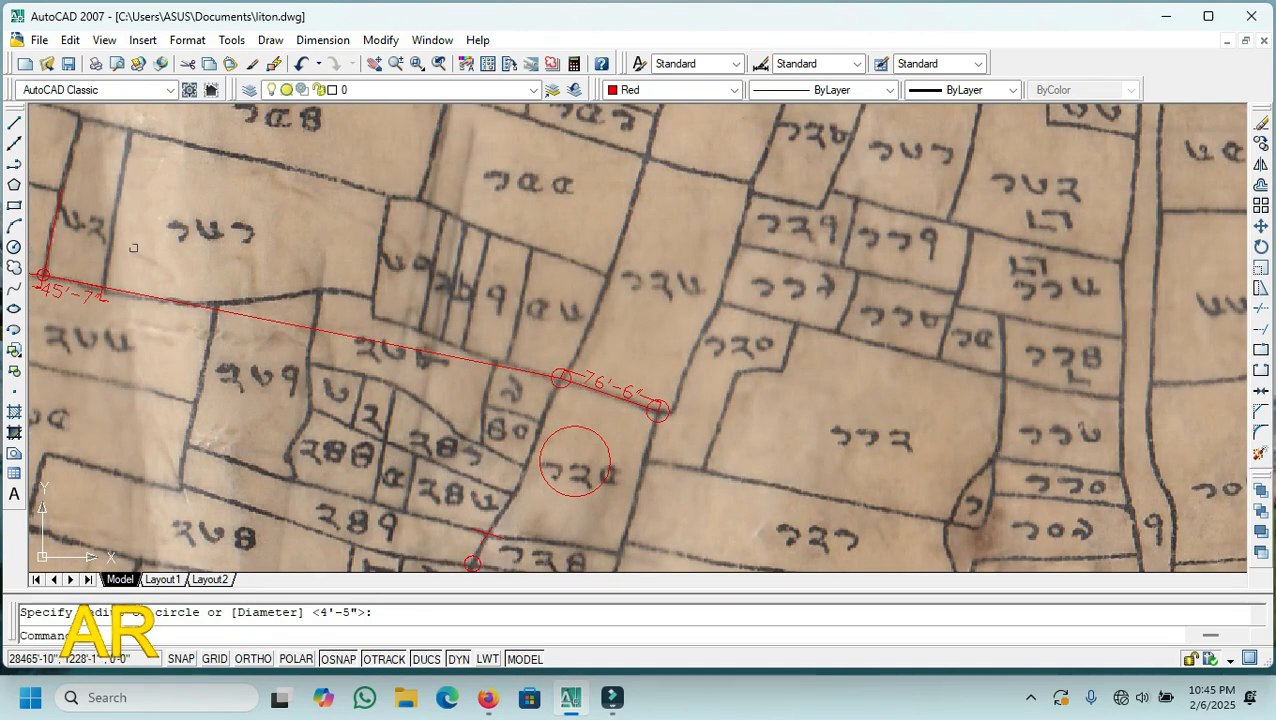
pyautogui.click(14, 164)
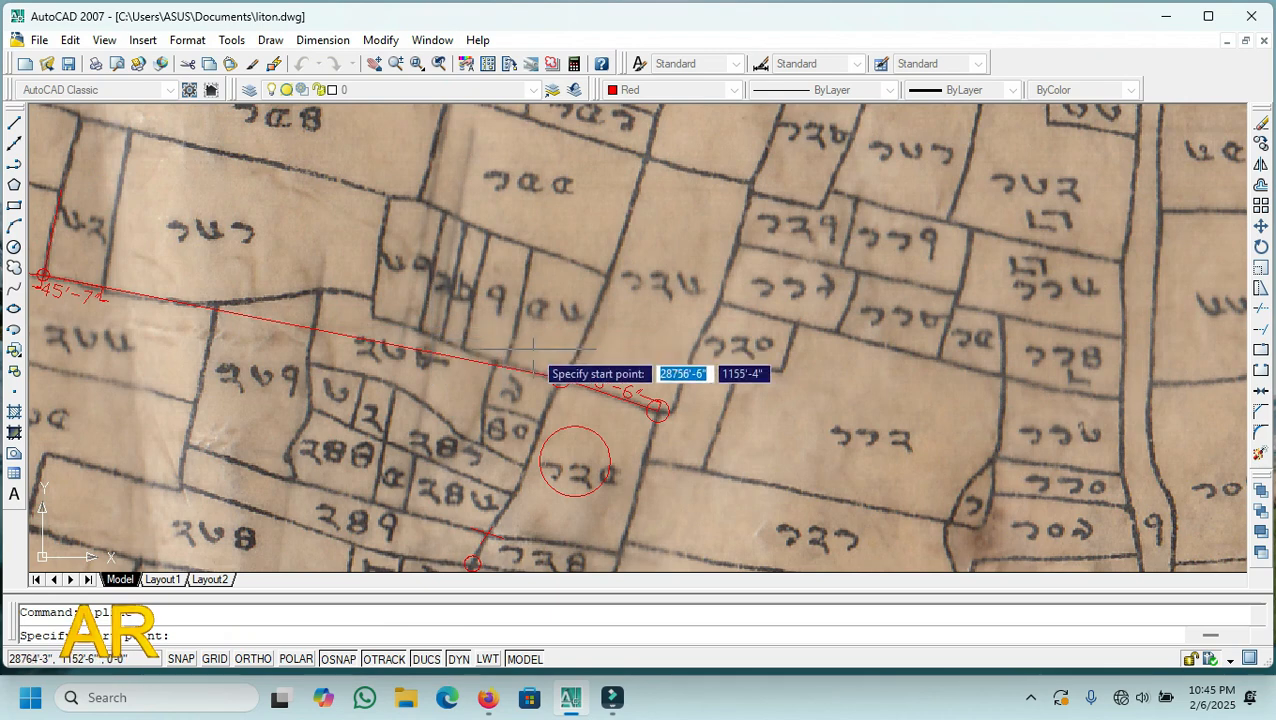
pyautogui.scroll(6, 569, 366)
pyautogui.scroll(-1, 500, 464)
pyautogui.click(500, 464)
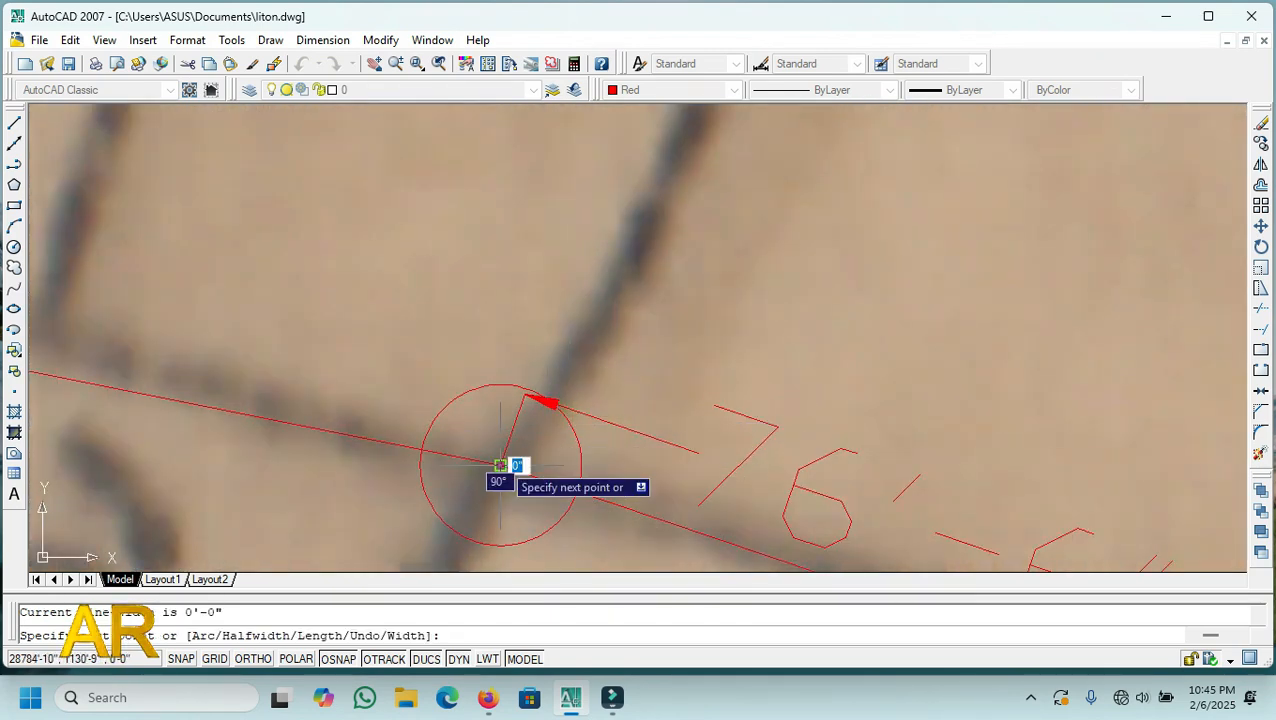
pyautogui.scroll(-4, 521, 520)
pyautogui.scroll(7, 612, 390)
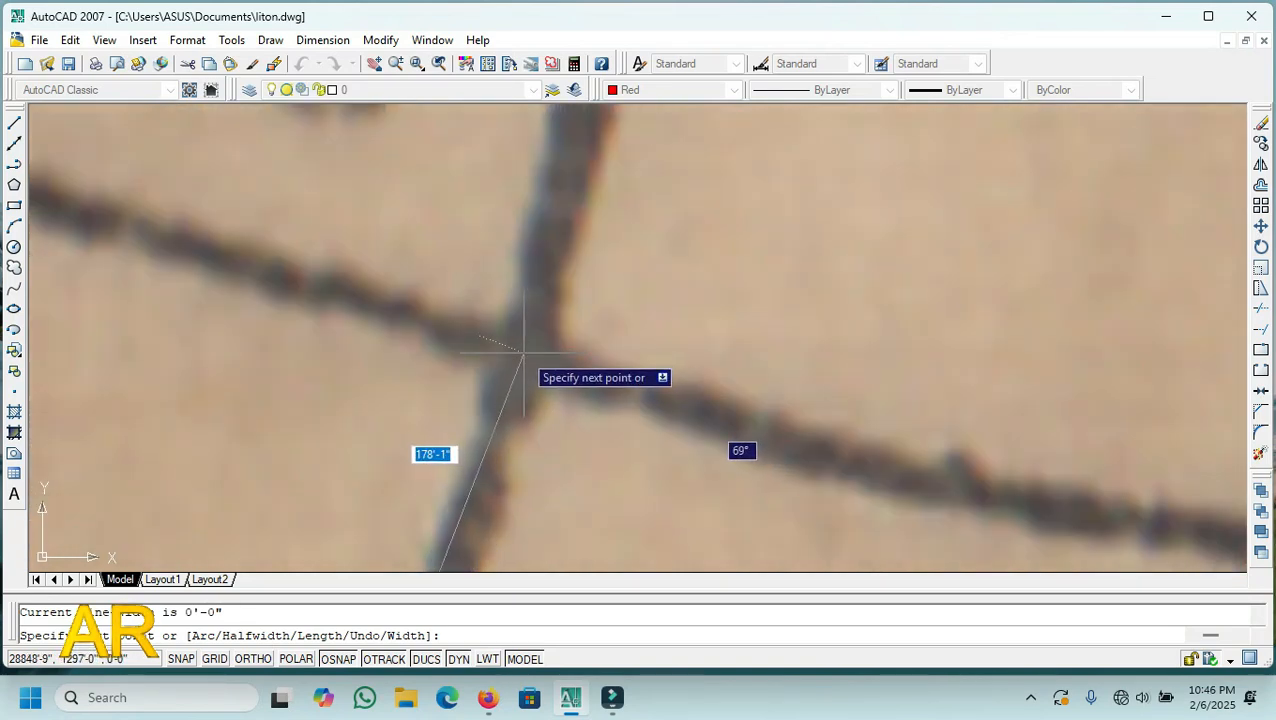
pyautogui.click(523, 352)
pyautogui.rightClick(660, 311)
pyautogui.click(729, 316)
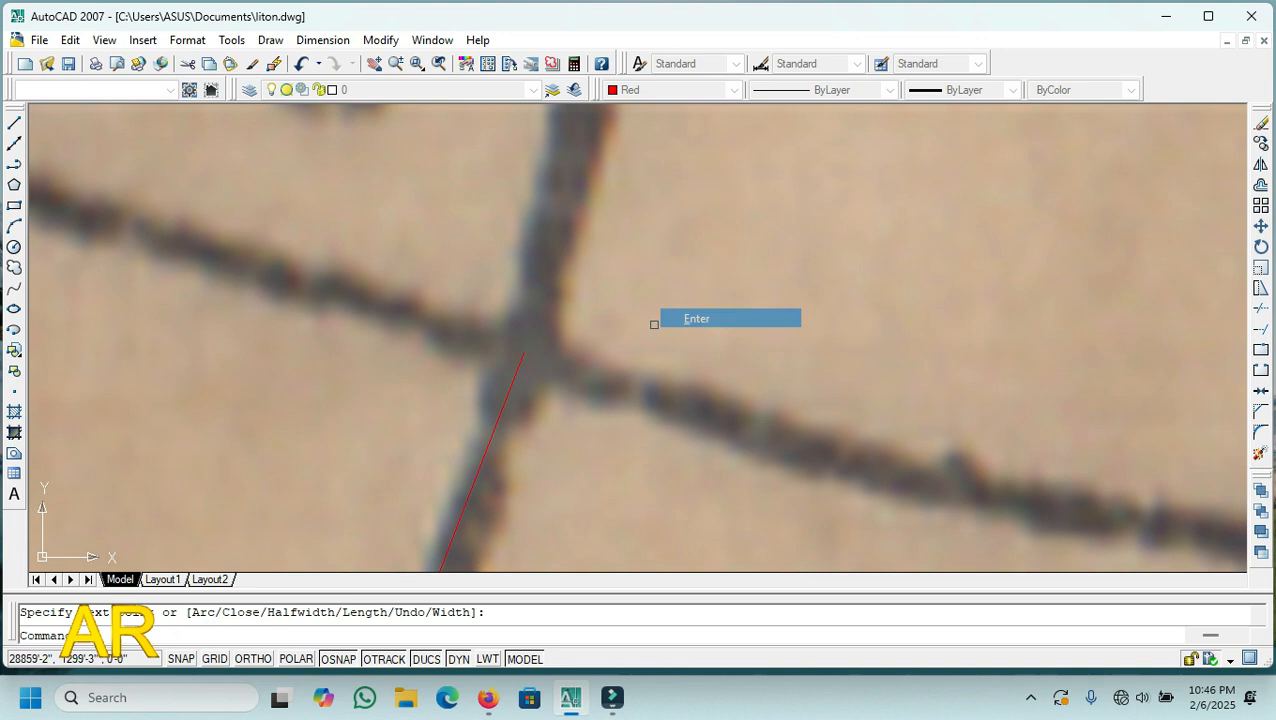
# - Draw a circle of about 4'-1" radius centred on the polyline's upper end at plot ১৫৫'s upper eastern corner
pyautogui.click(14, 246)
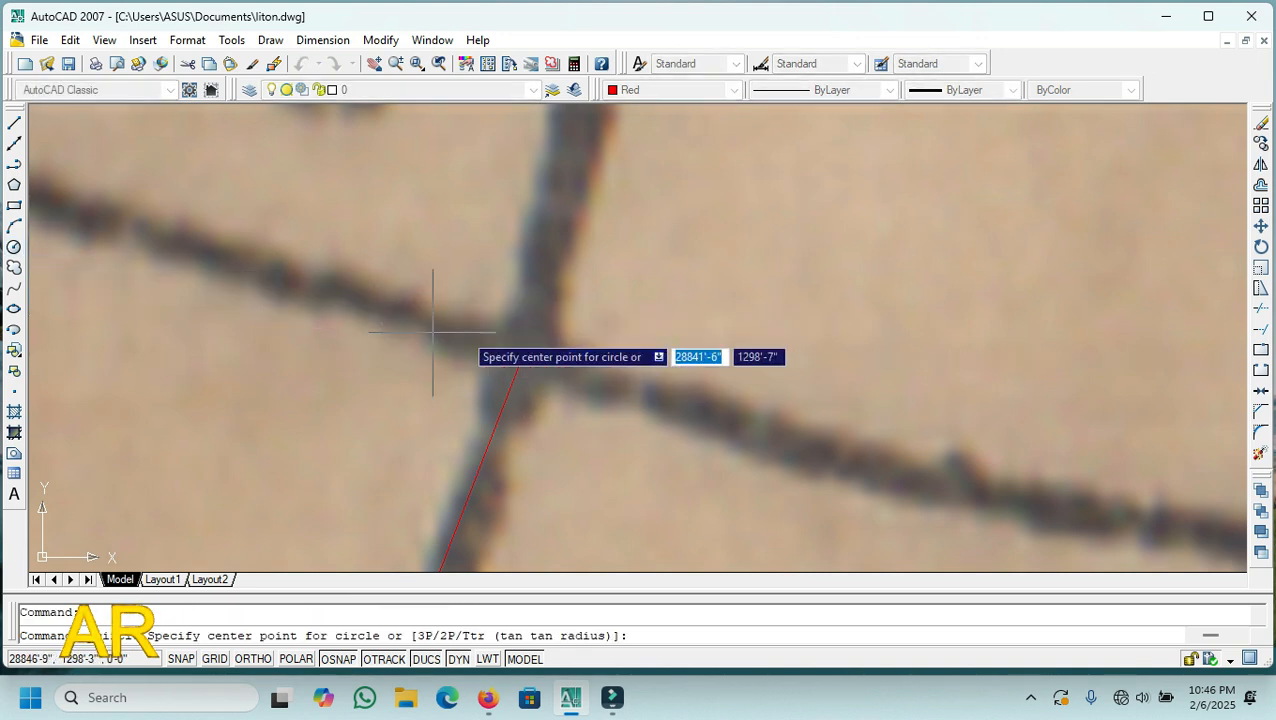
pyautogui.click(521, 356)
pyautogui.press('Return')
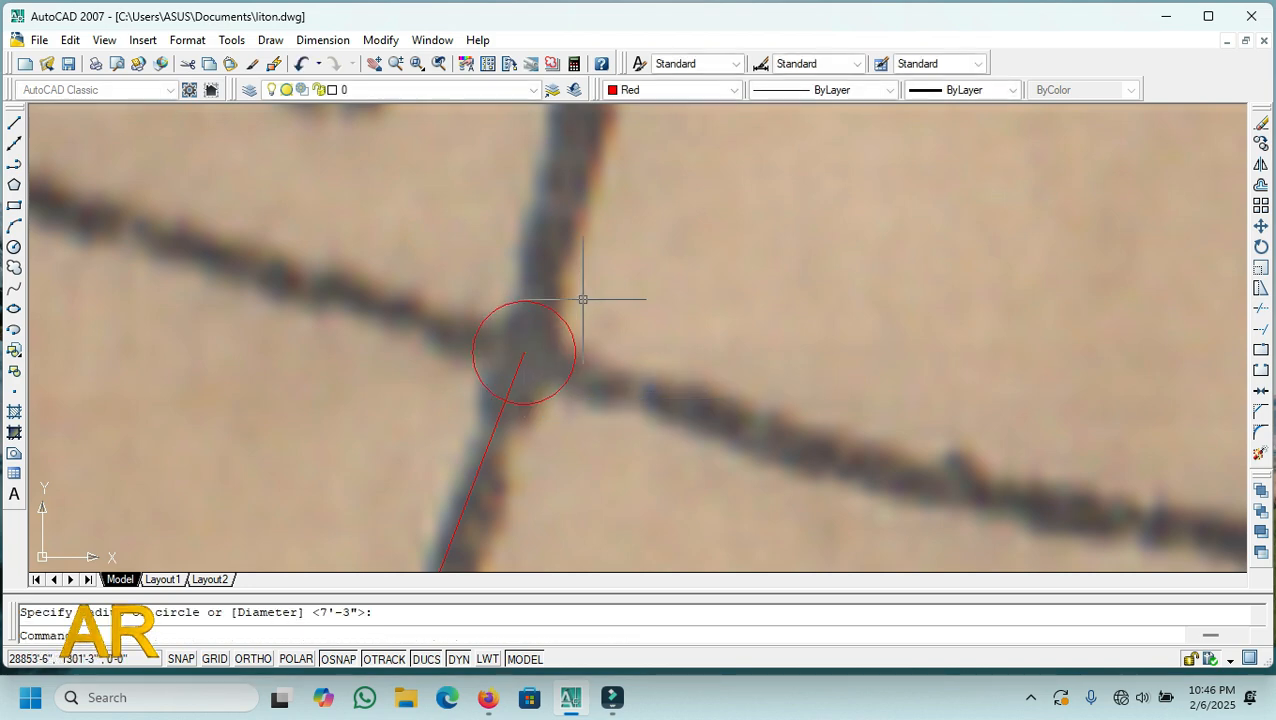
pyautogui.scroll(-2, 593, 228)
pyautogui.scroll(-3, 593, 228)
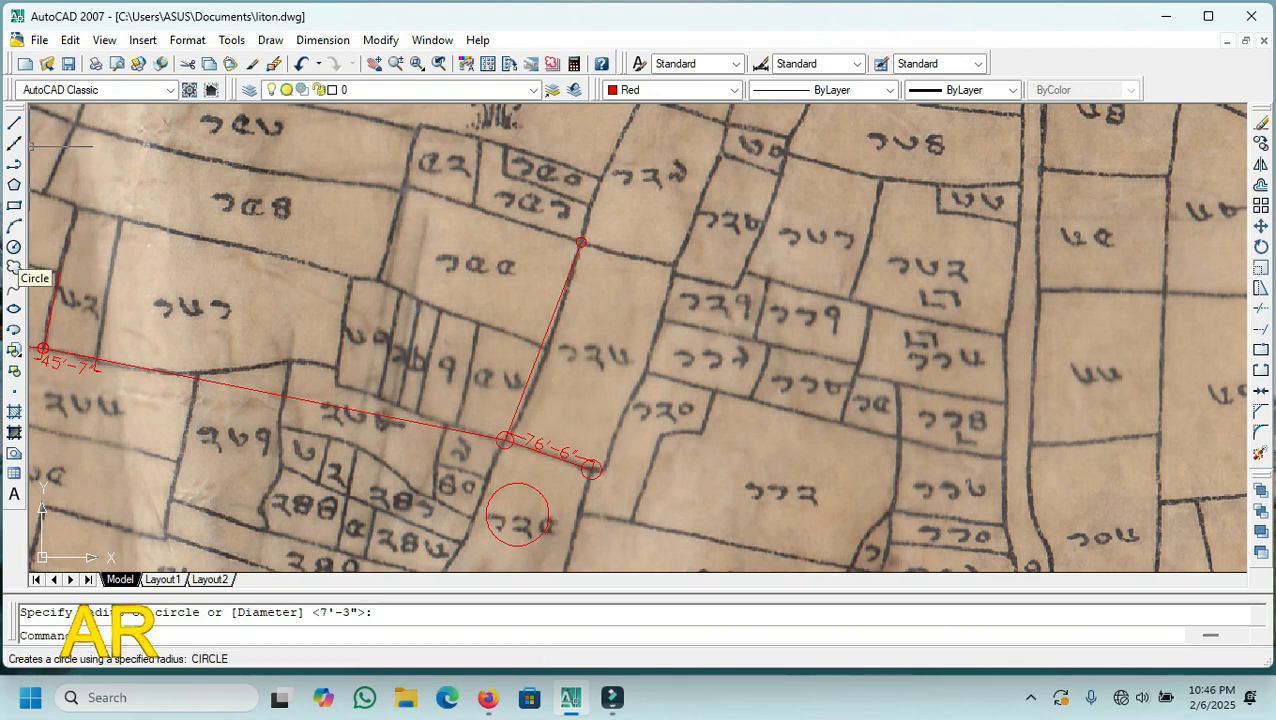
# - Draw a polyline about 80'-3" long from the circle centre at plot ১৫৫'s upper eastern corner along plot ১২৬'s upper boundary to its eastern corner
pyautogui.click(14, 164)
pyautogui.scroll(5, 600, 265)
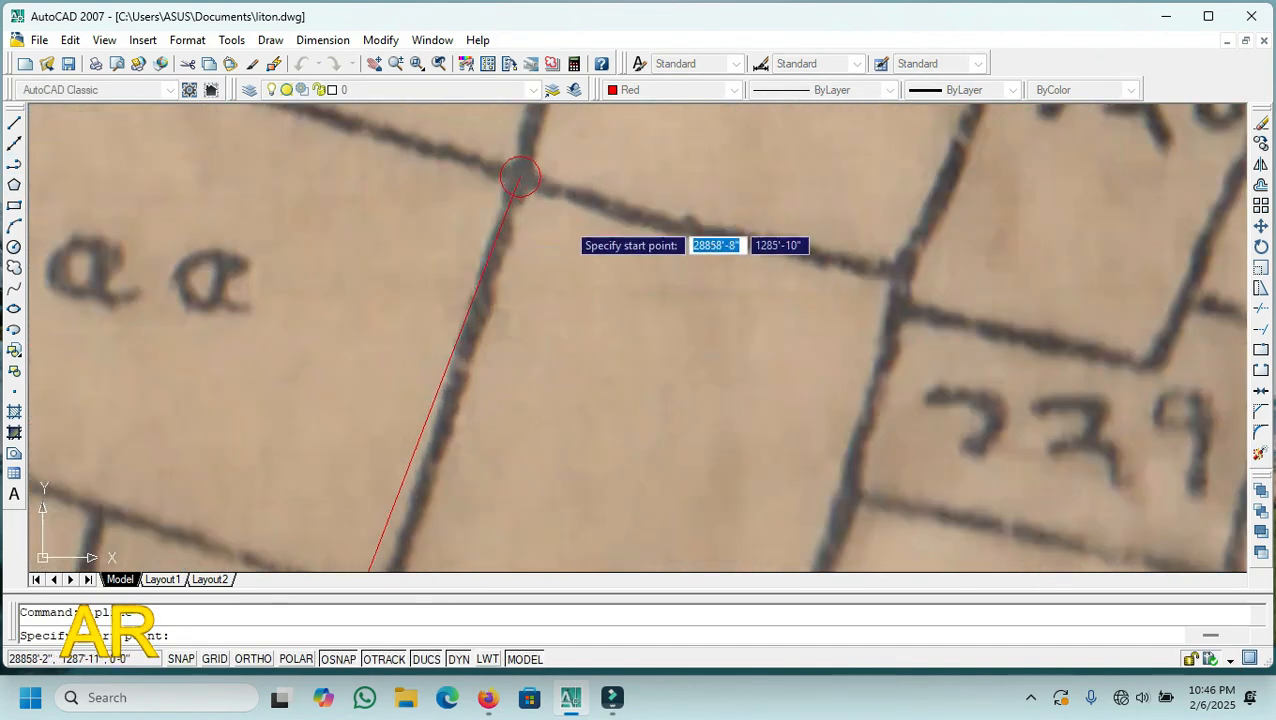
pyautogui.click(518, 181)
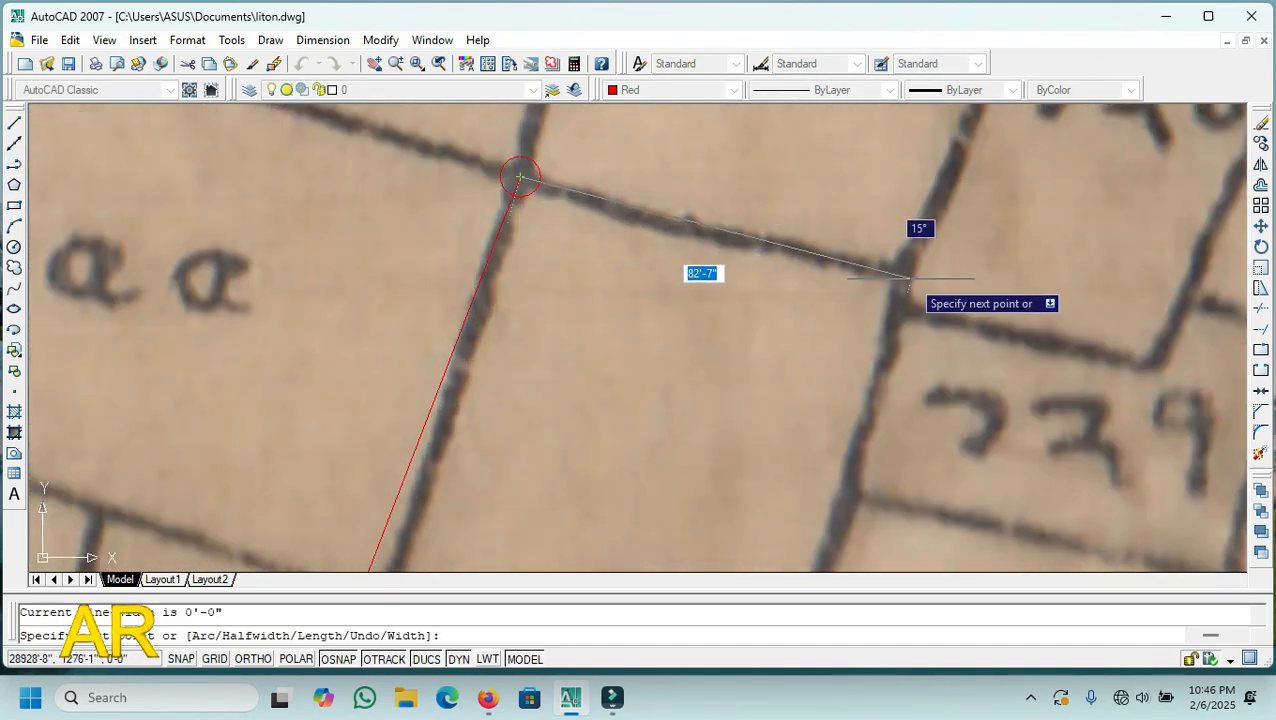
pyautogui.scroll(4, 880, 266)
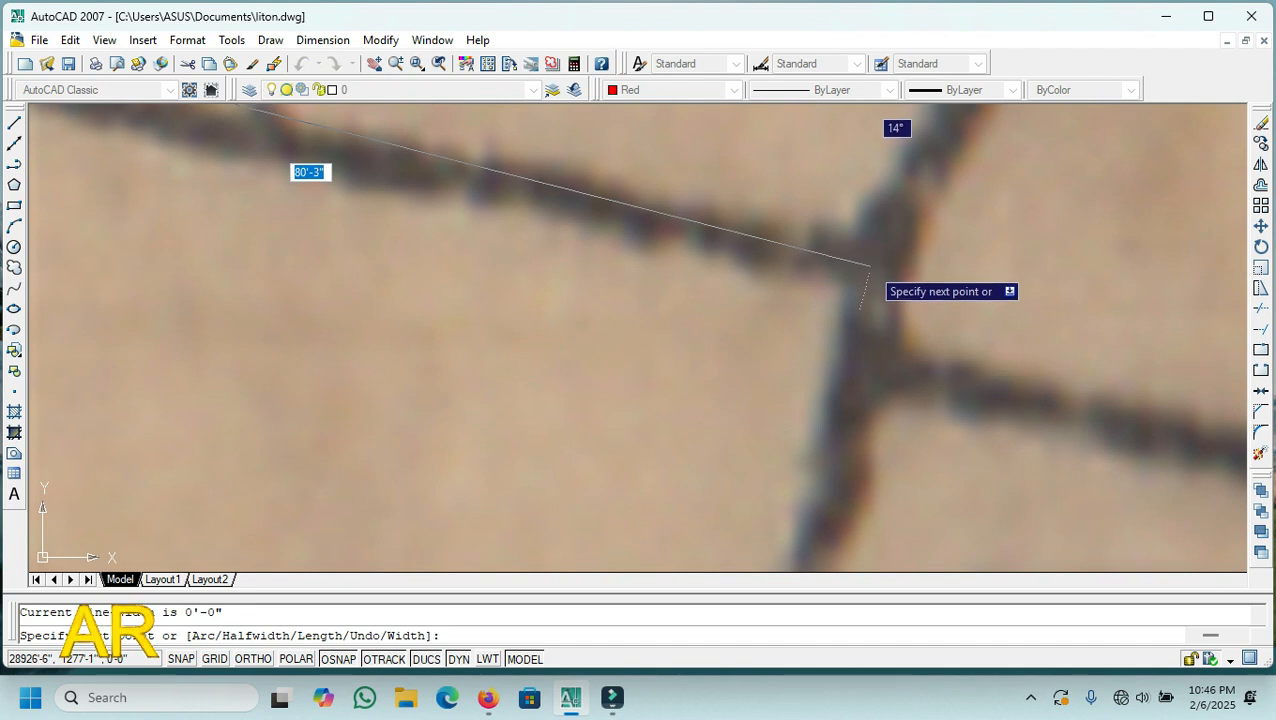
pyautogui.click(871, 266)
pyautogui.rightClick(968, 258)
pyautogui.click(995, 267)
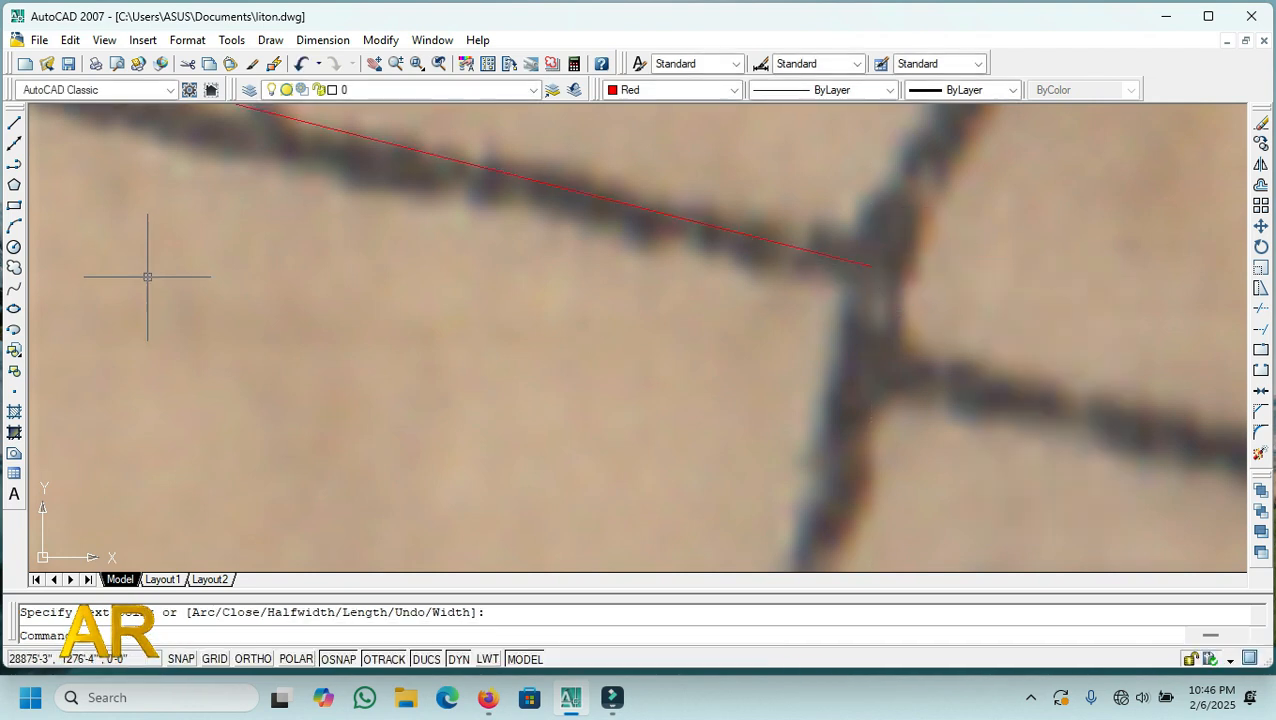
# - Draw a small circle centred on the eastern end of the polyline along plot ১২৬'s upper boundary
pyautogui.write('c')
pyautogui.press('Return')
pyautogui.click(869, 265)
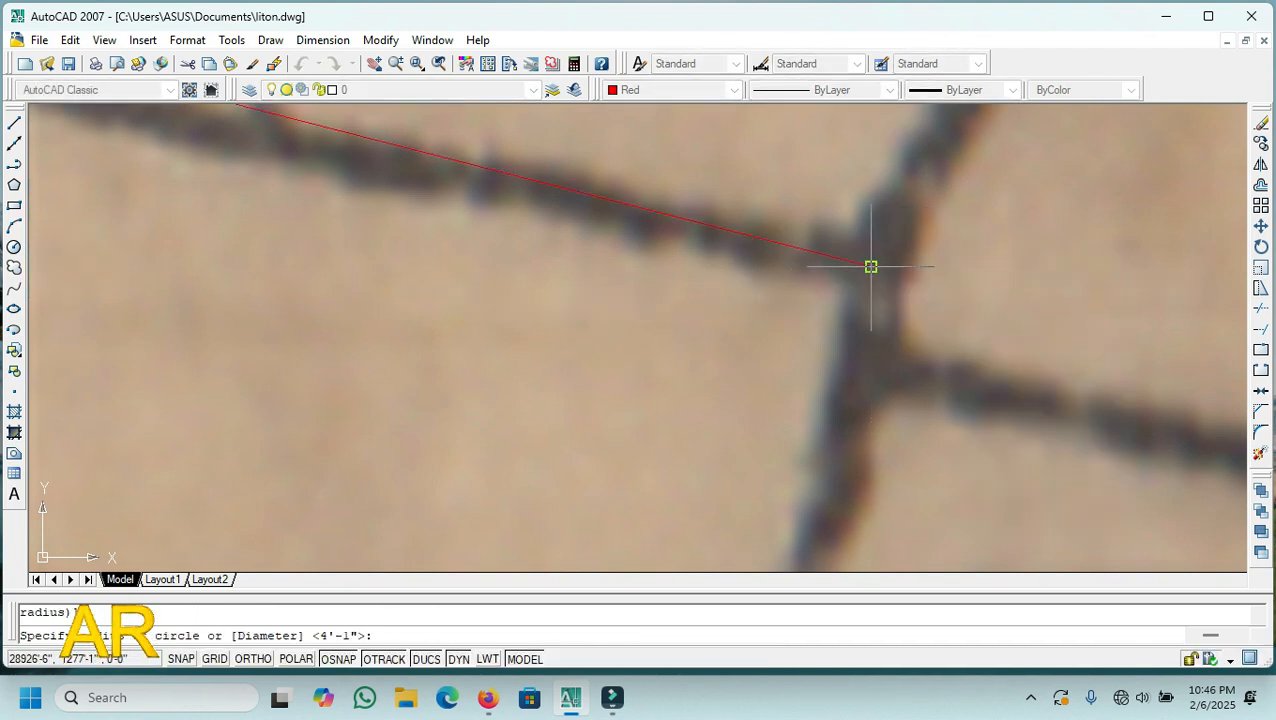
pyautogui.click(921, 240)
pyautogui.scroll(-5, 640, 288)
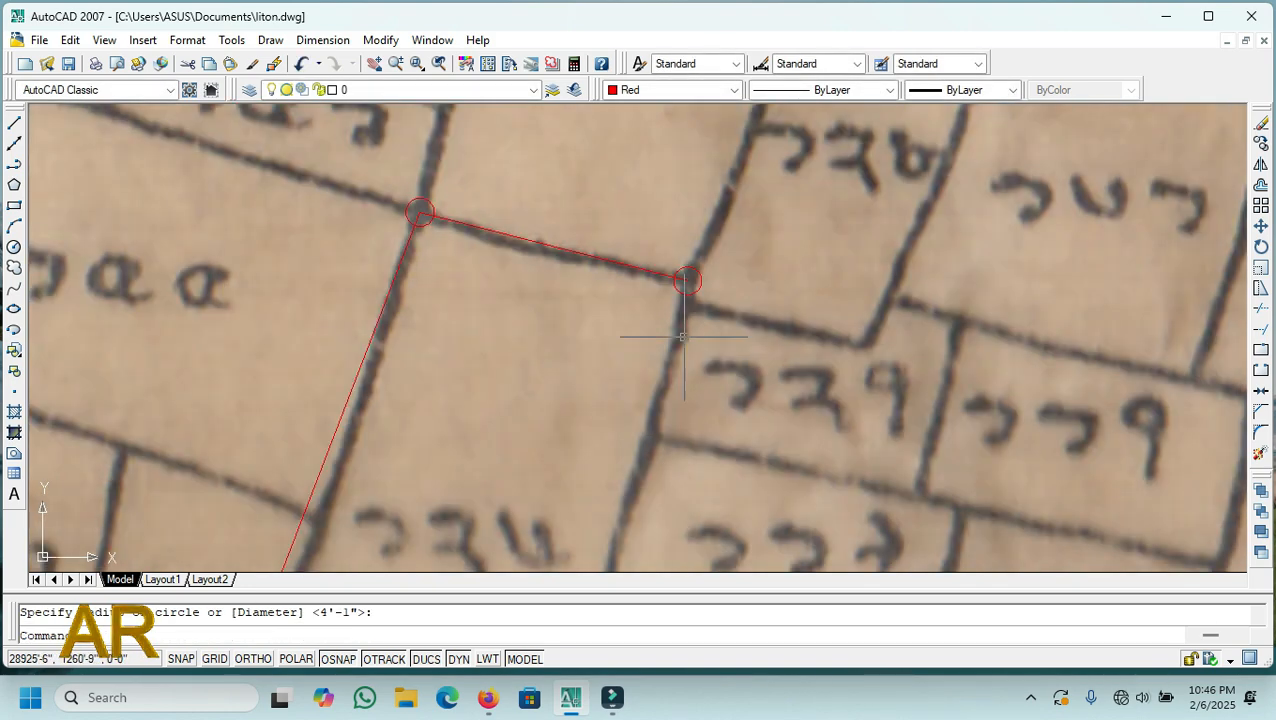
pyautogui.scroll(-4, 687, 285)
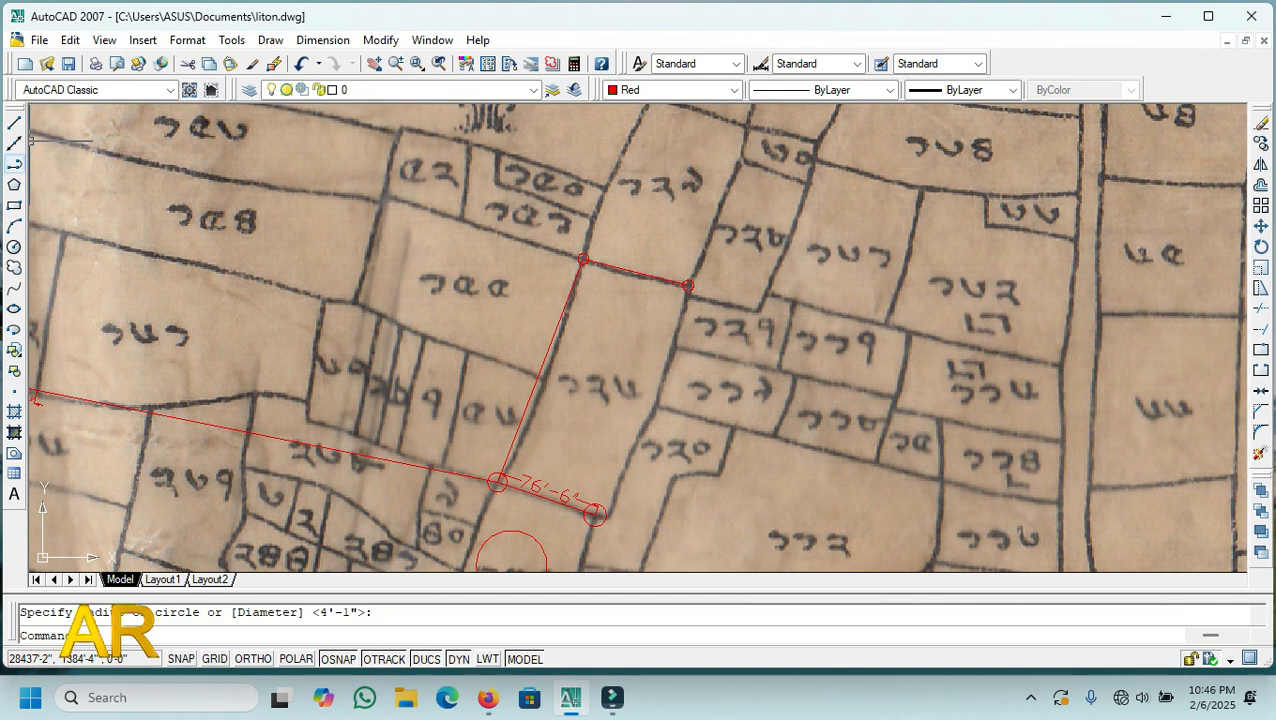
# - Draw a polyline about 184'-4" long from the circle centre at plot ১২৬'s upper eastern corner down to the circle centre at plot ১২৫'s upper eastern corner
pyautogui.write('pl')
pyautogui.press('Return')
pyautogui.scroll(5, 650, 300)
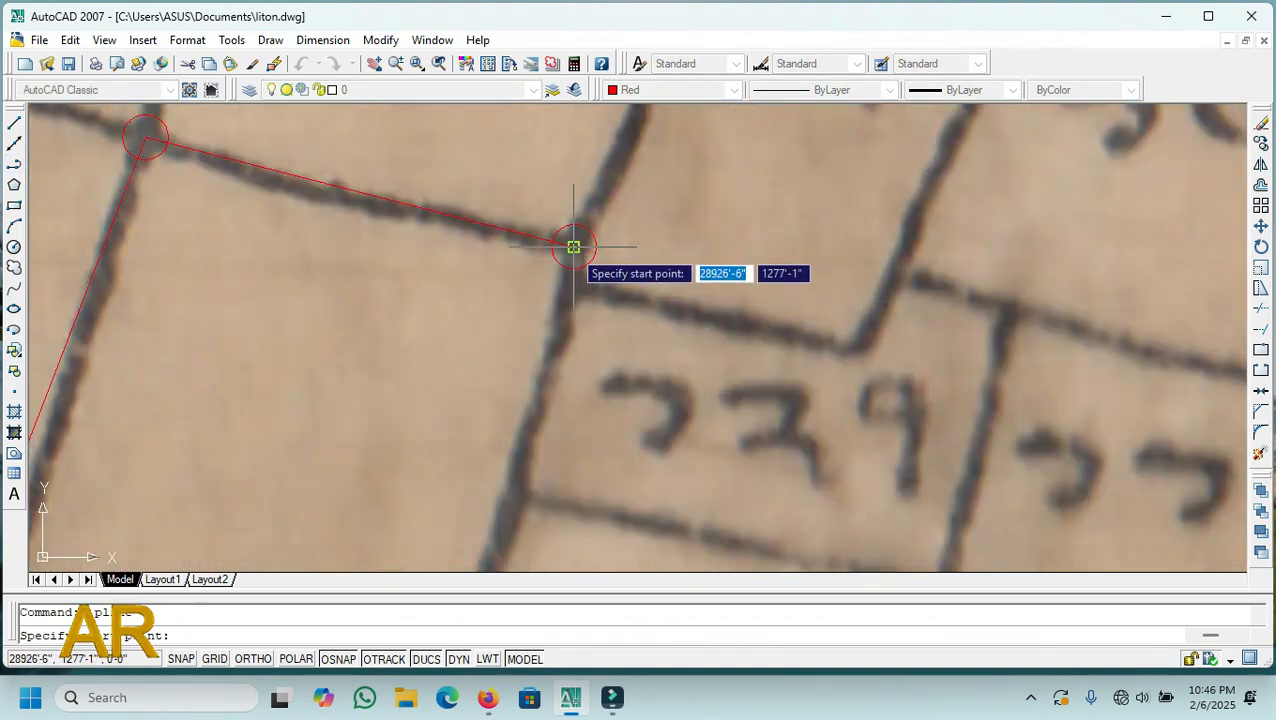
pyautogui.click(573, 246)
pyautogui.scroll(-5, 592, 445)
pyautogui.scroll(5, 588, 458)
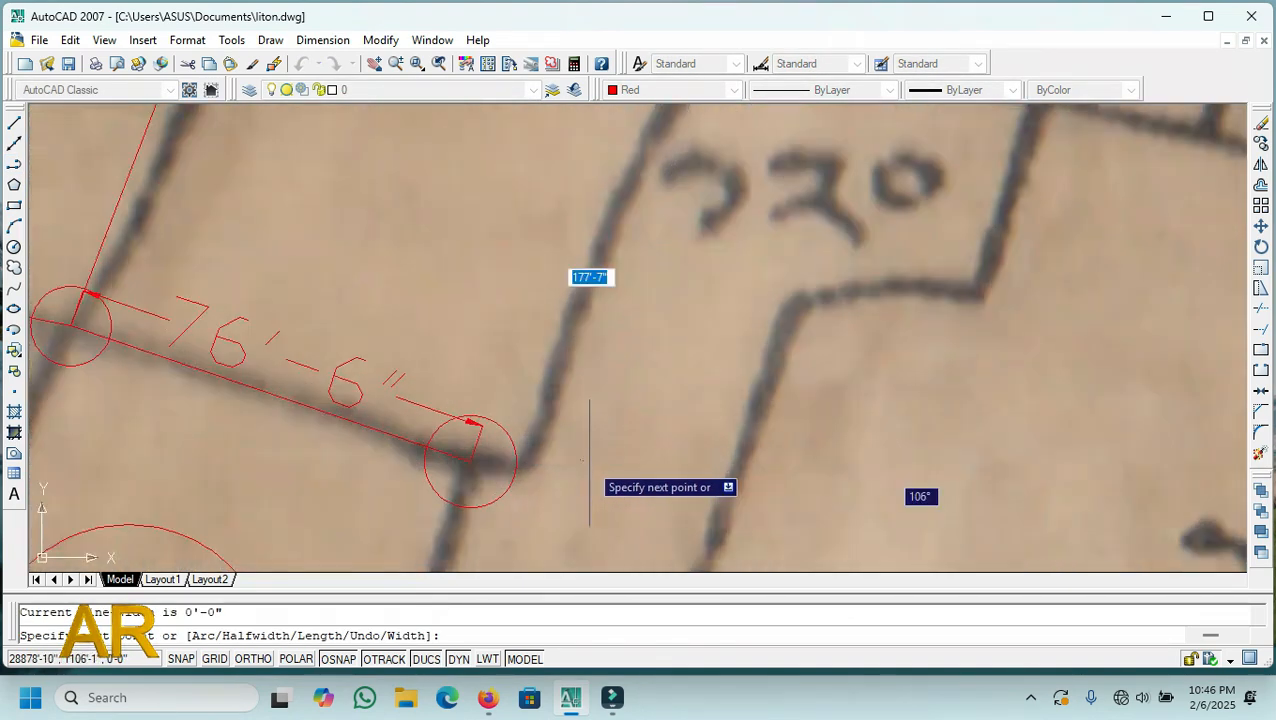
pyautogui.click(470, 461)
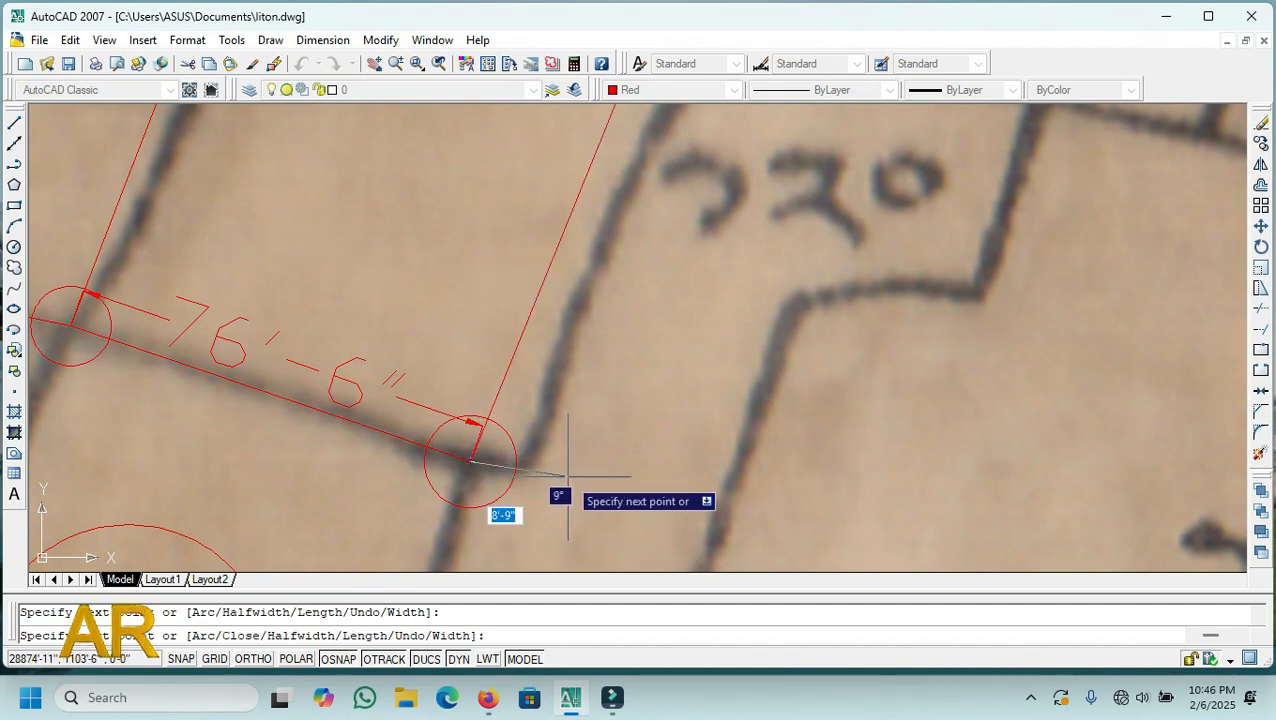
pyautogui.scroll(-3, 564, 490)
pyautogui.rightClick(730, 375)
pyautogui.click(769, 387)
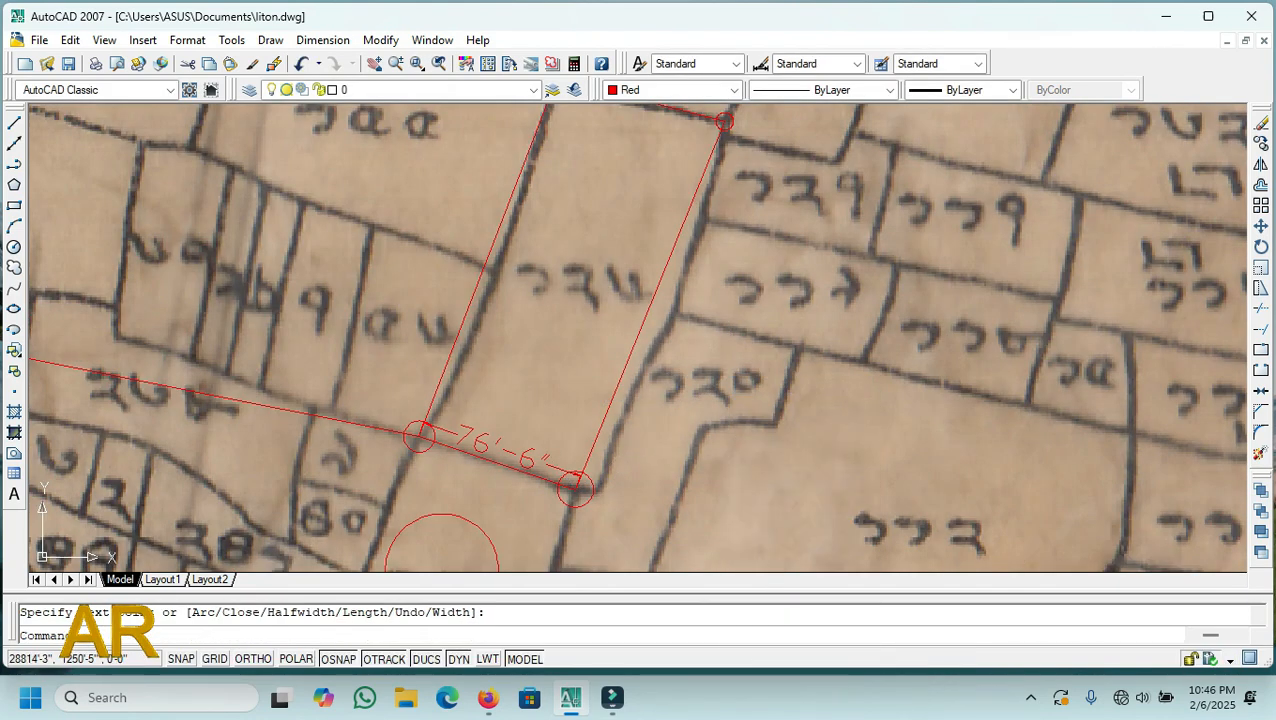
# - Add an aligned dimension between the ends of the polyline along plot ১২৬'s eastern boundary, placed just east of the line
pyautogui.click(322, 40)
pyautogui.click(345, 106)
pyautogui.scroll(-2, 612, 370)
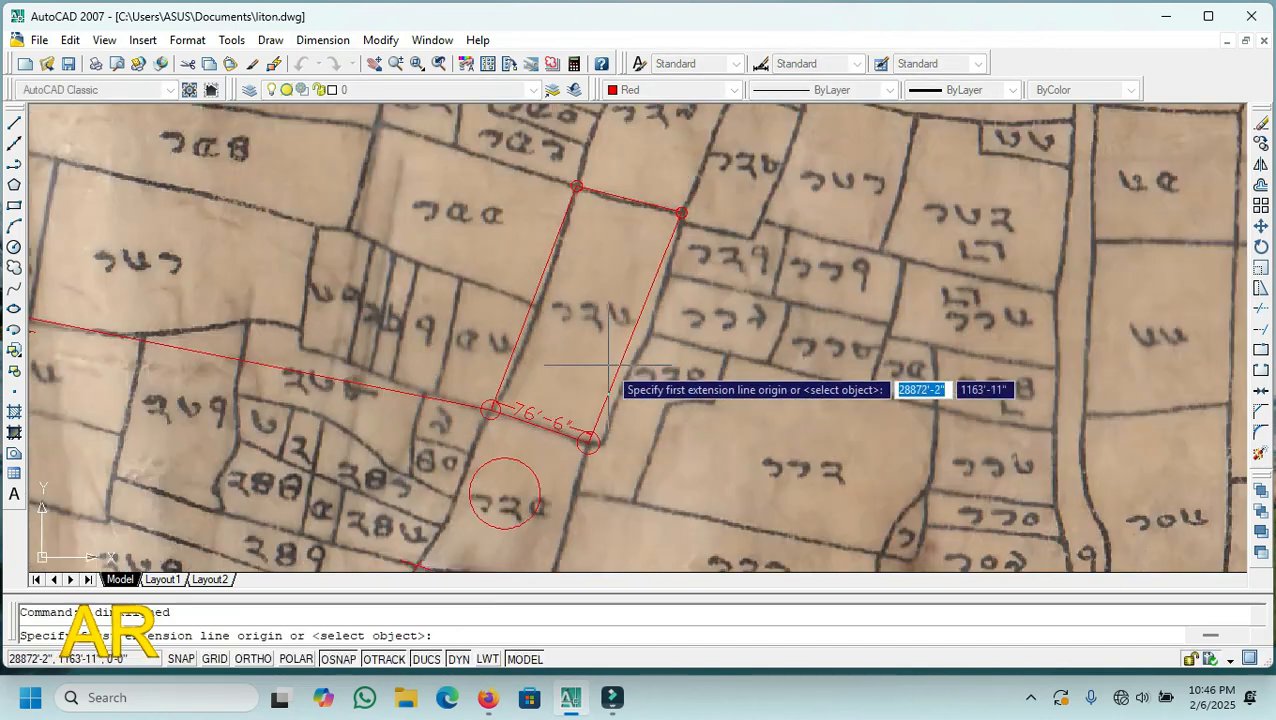
pyautogui.scroll(6, 679, 210)
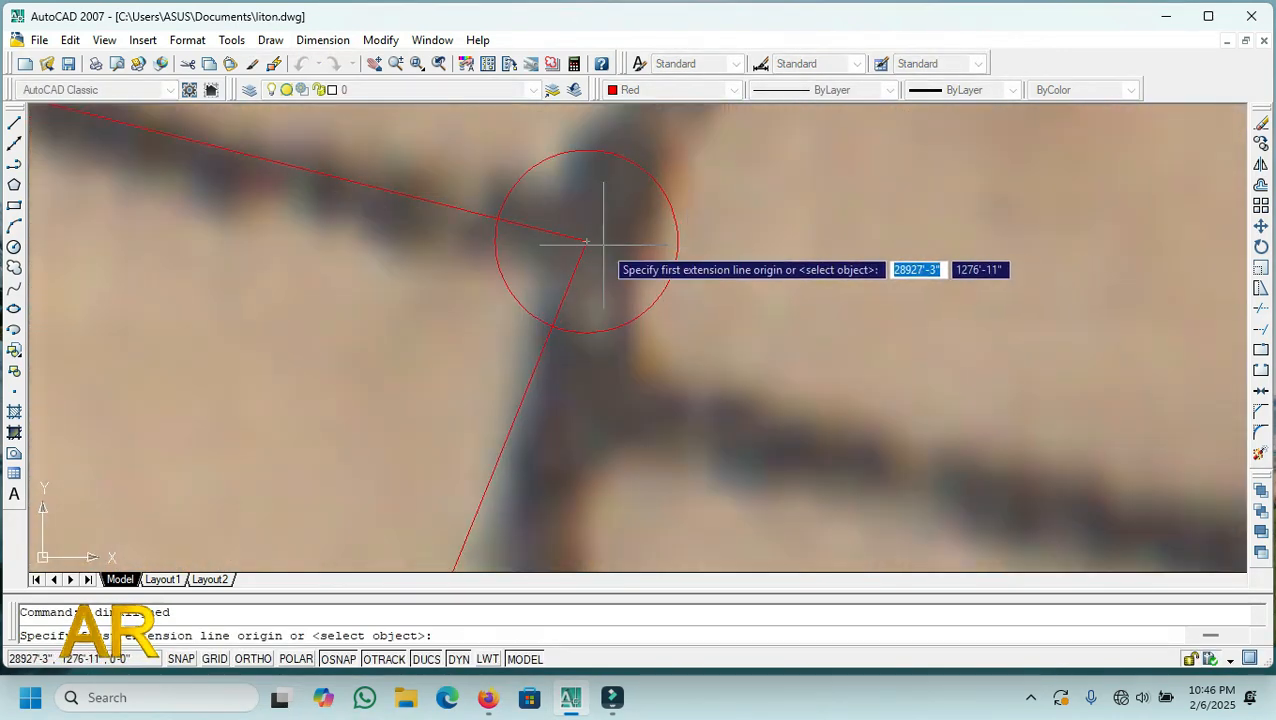
pyautogui.click(587, 241)
pyautogui.scroll(-4, 755, 225)
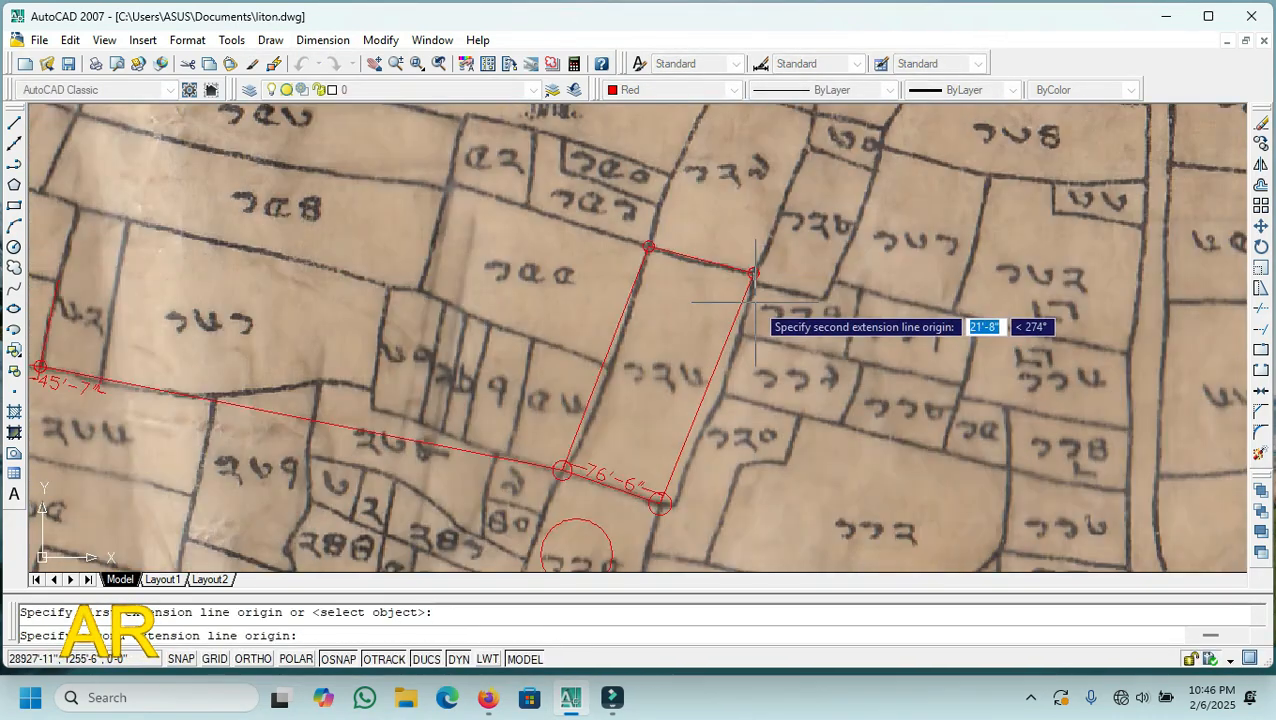
pyautogui.scroll(2, 658, 490)
pyautogui.scroll(5, 658, 490)
pyautogui.click(667, 406)
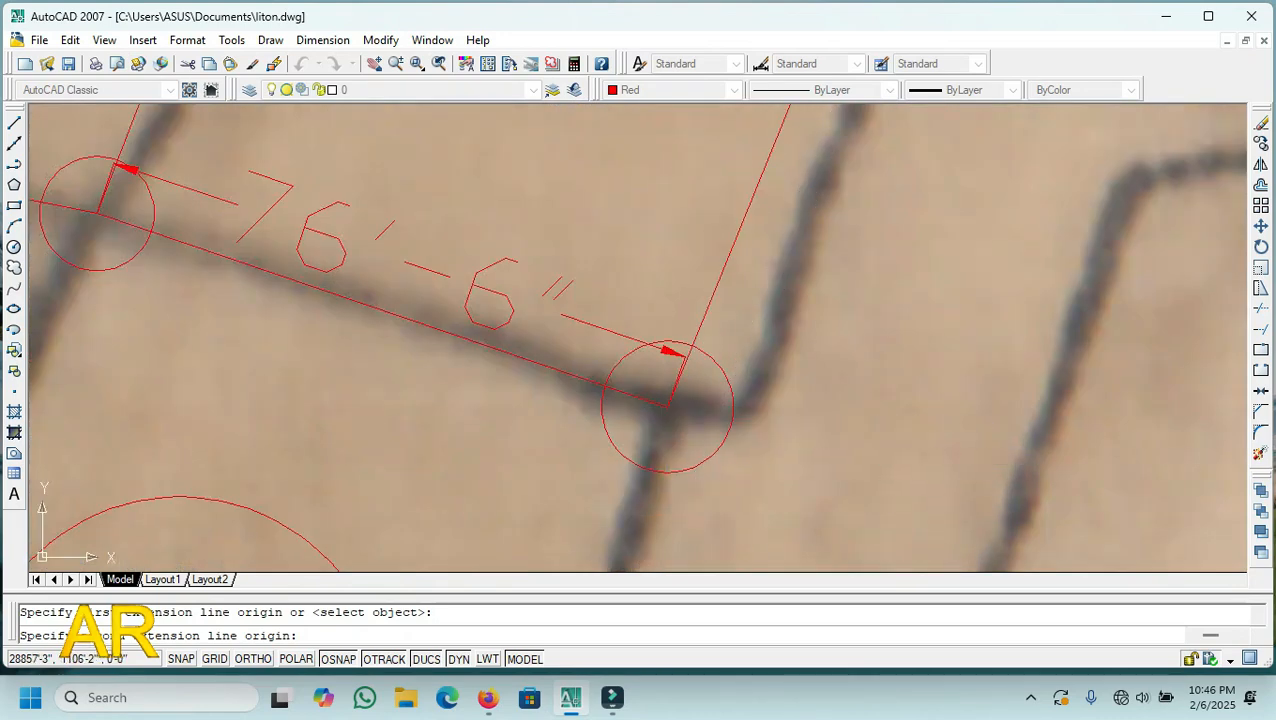
pyautogui.click(790, 440)
pyautogui.scroll(-5, 679, 456)
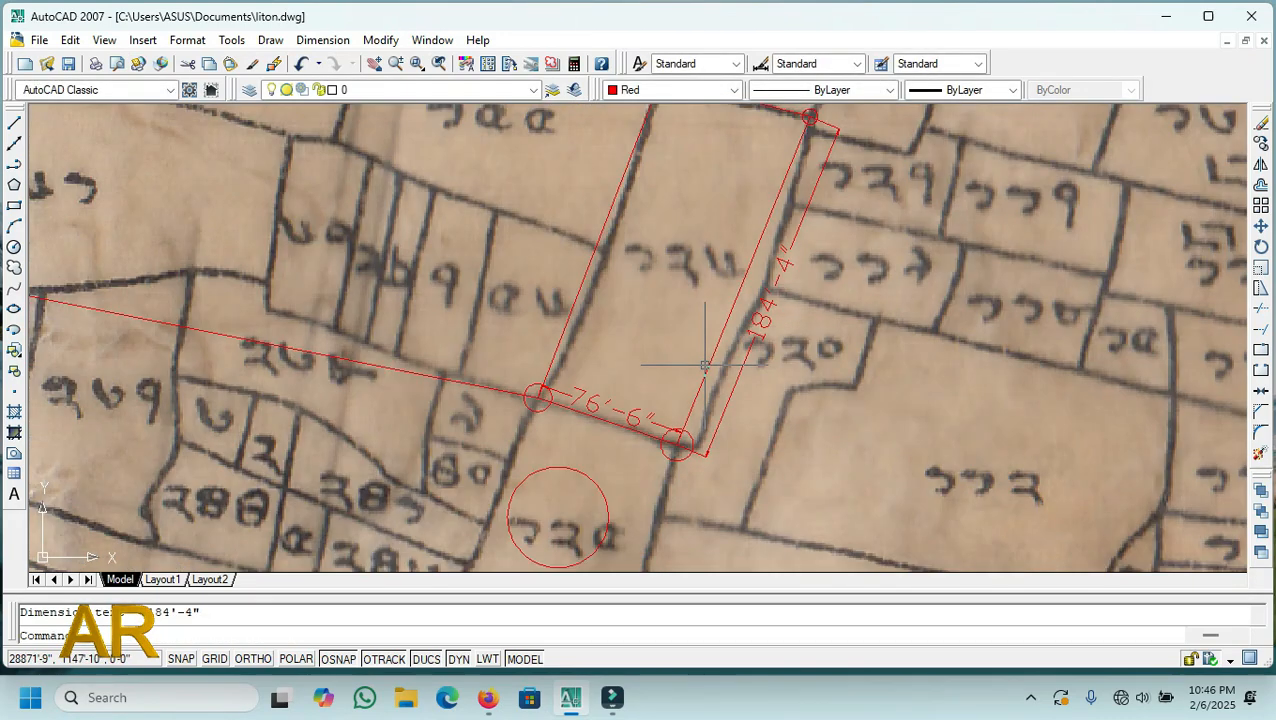
# - Delete the large circle around the number of plot ১২৫
pyautogui.scroll(-6, 705, 366)
pyautogui.scroll(9, 725, 400)
pyautogui.scroll(-6, 742, 280)
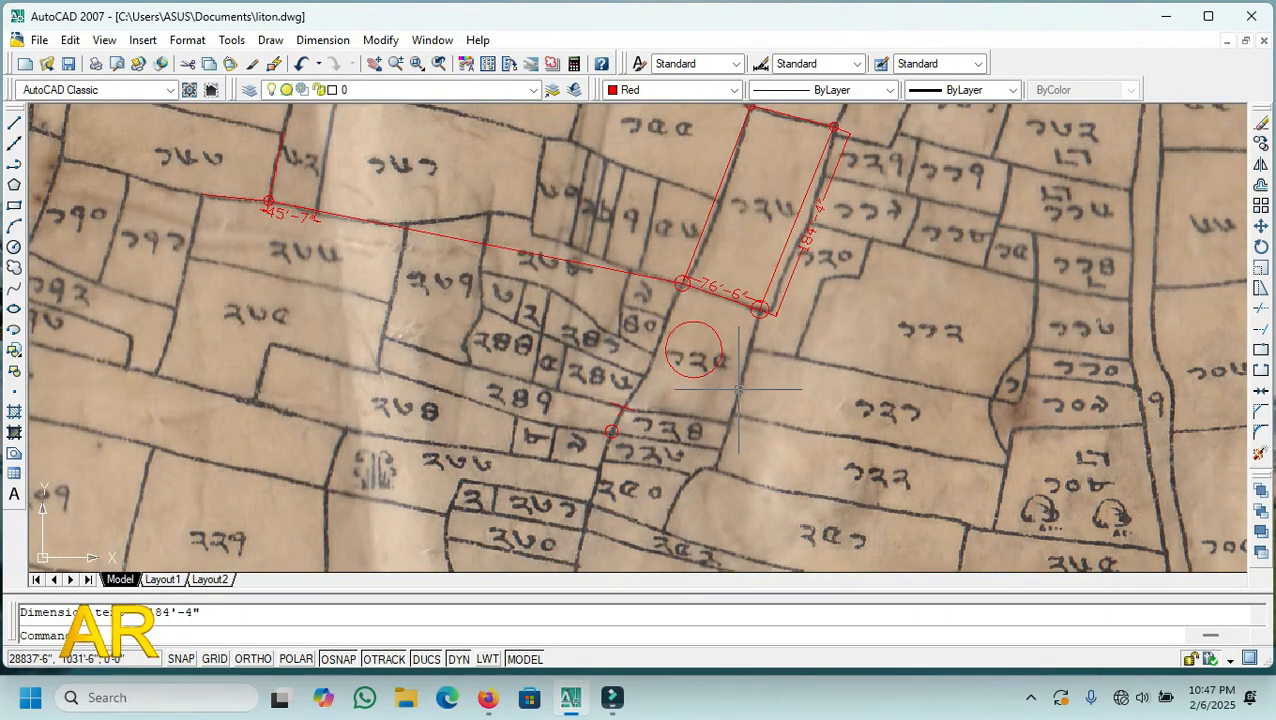
pyautogui.scroll(5, 718, 337)
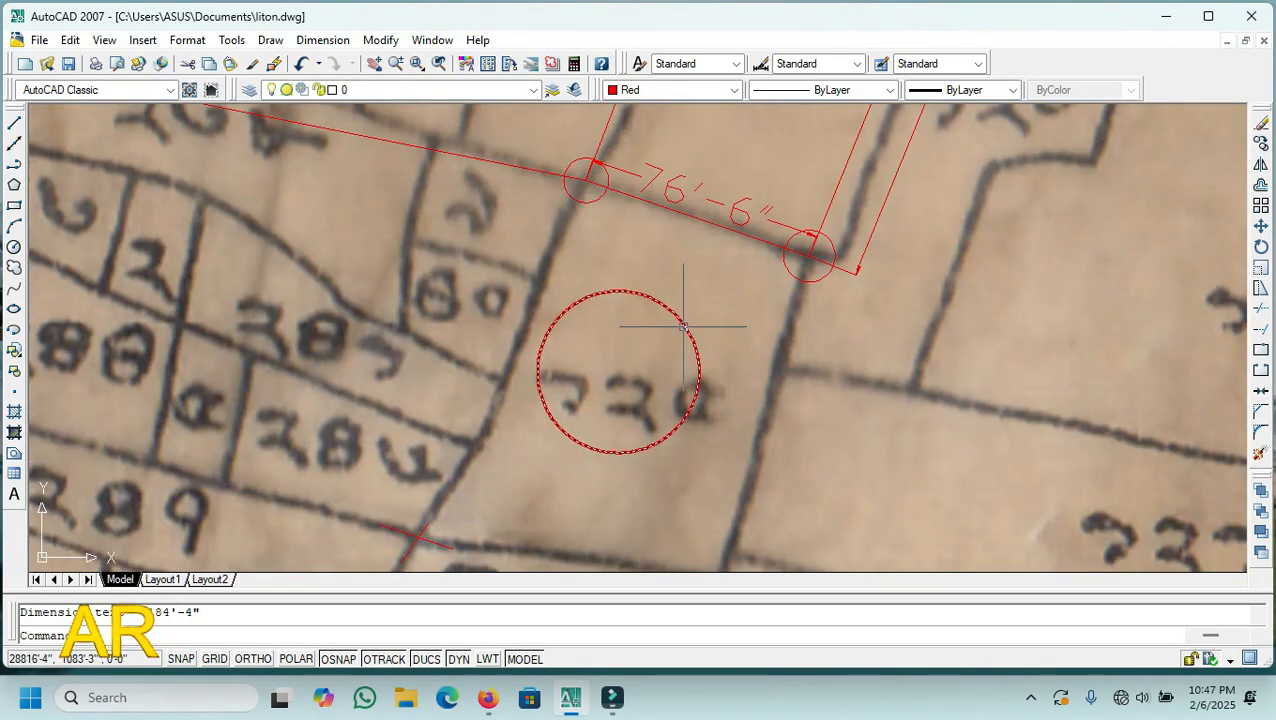
pyautogui.click(669, 306)
pyautogui.press('Delete')
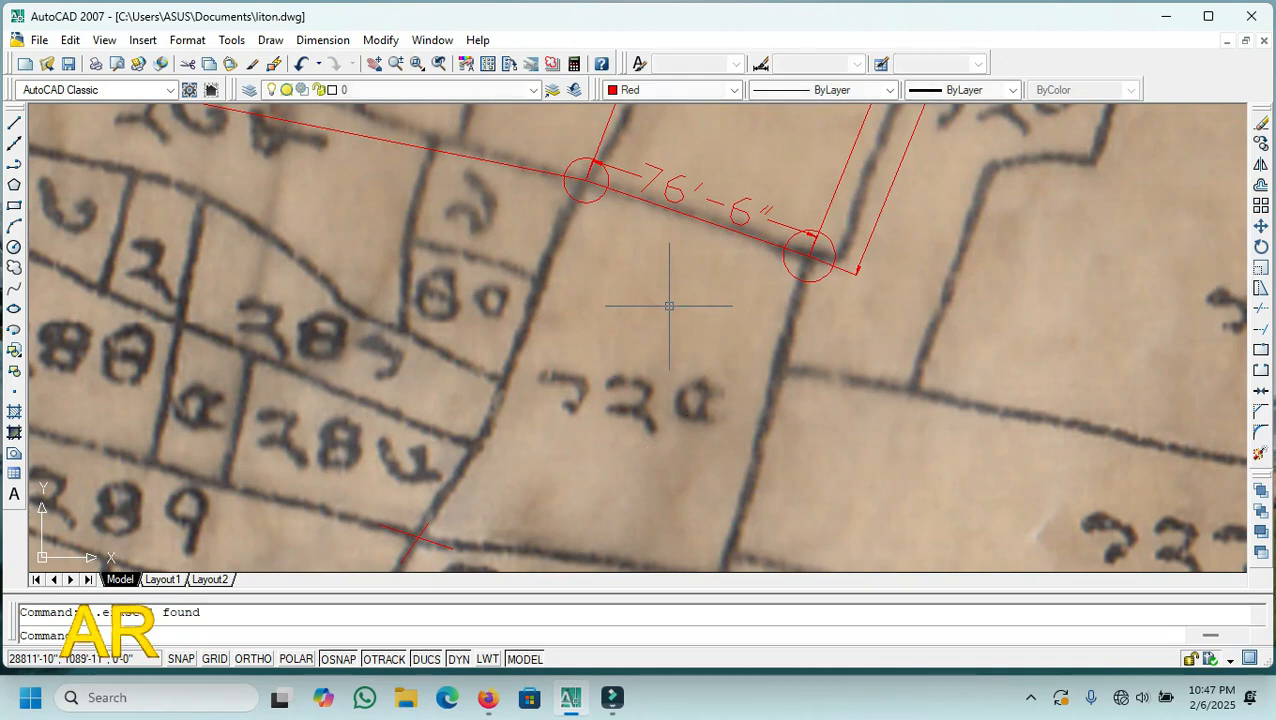
# - Draw a polyline from plot ১২৫'s upper eastern circle centre about 109' down to its lower eastern corner, continuing to its upper western circle centre
pyautogui.scroll(-2, 675, 290)
pyautogui.scroll(-2, 678, 283)
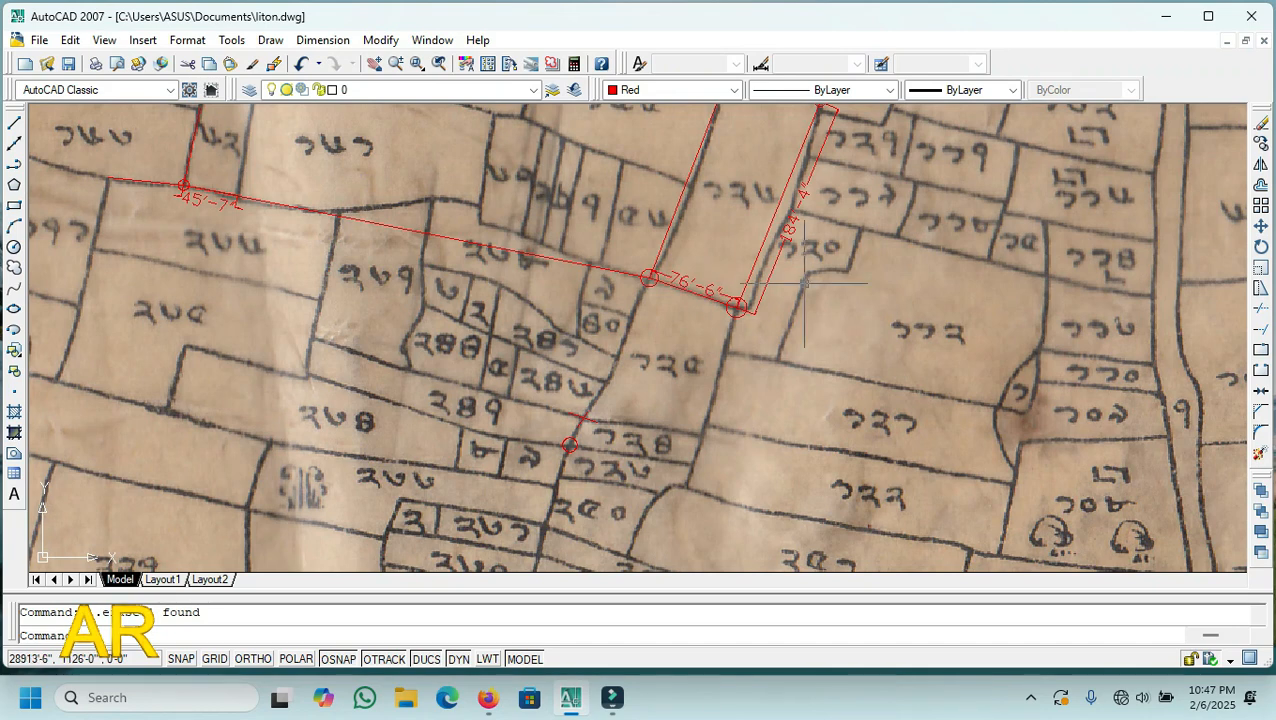
pyautogui.scroll(5, 737, 308)
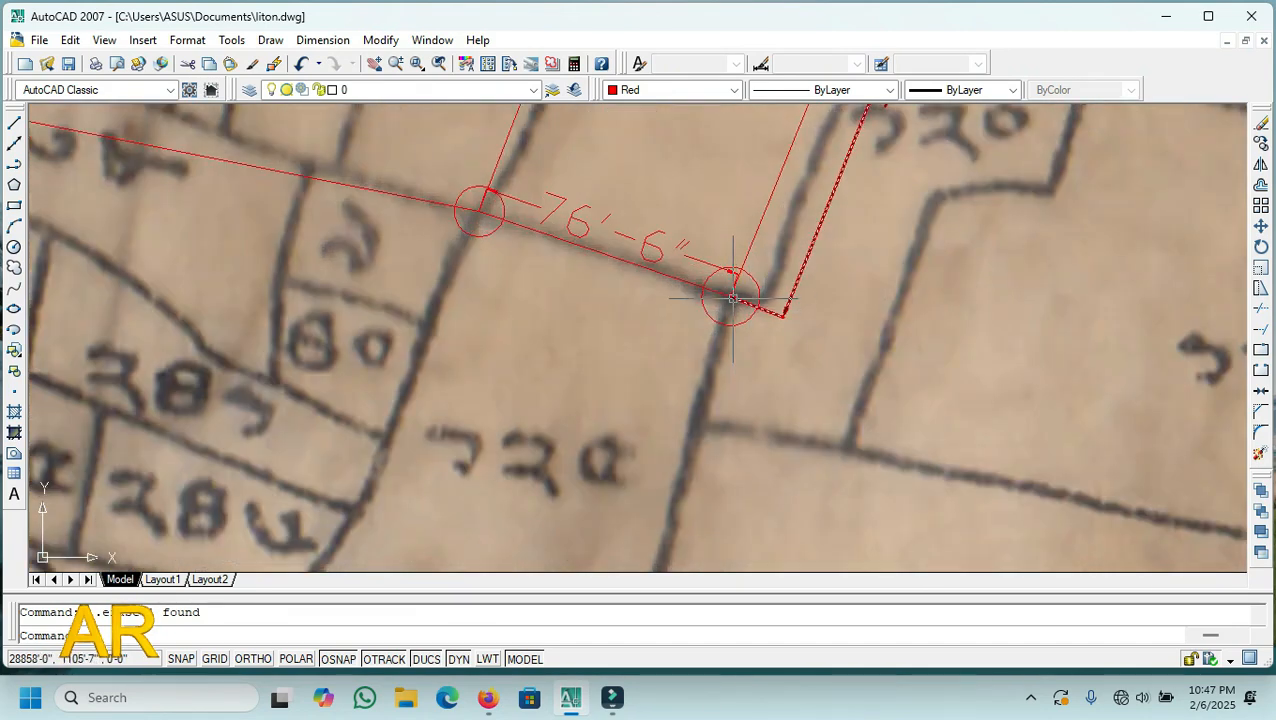
pyautogui.scroll(-4, 700, 305)
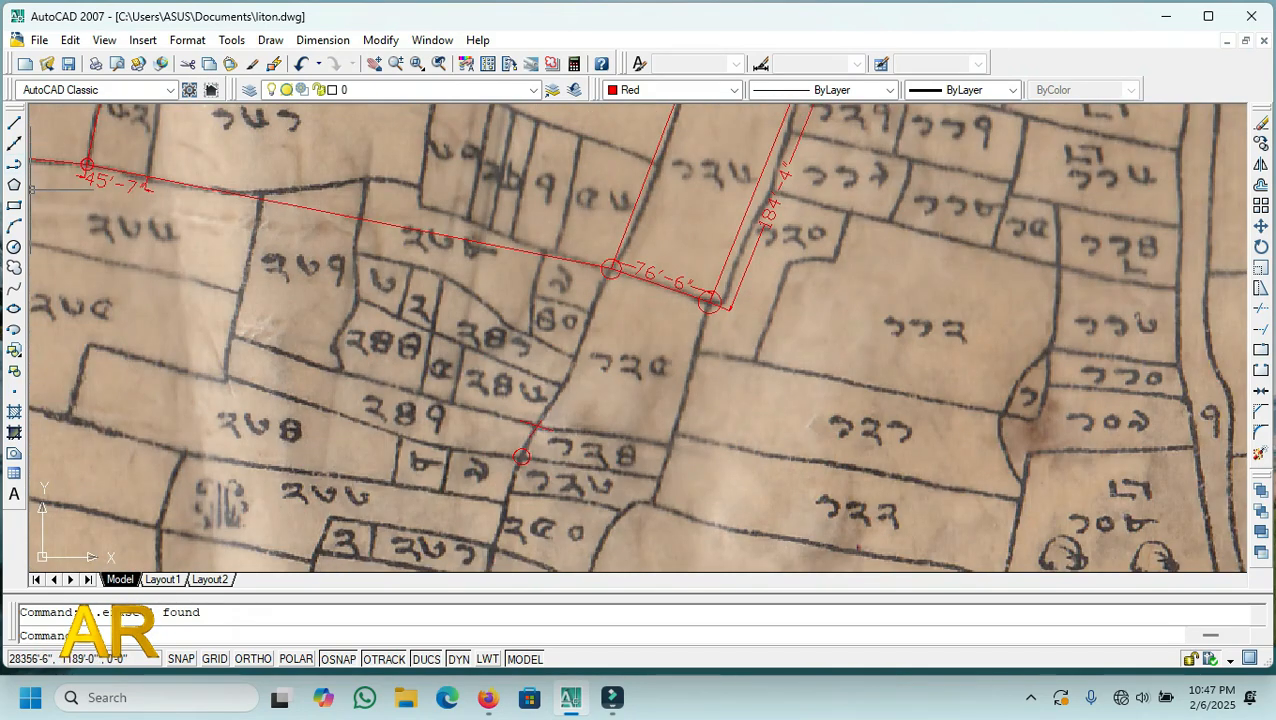
pyautogui.click(14, 163)
pyautogui.scroll(3, 748, 330)
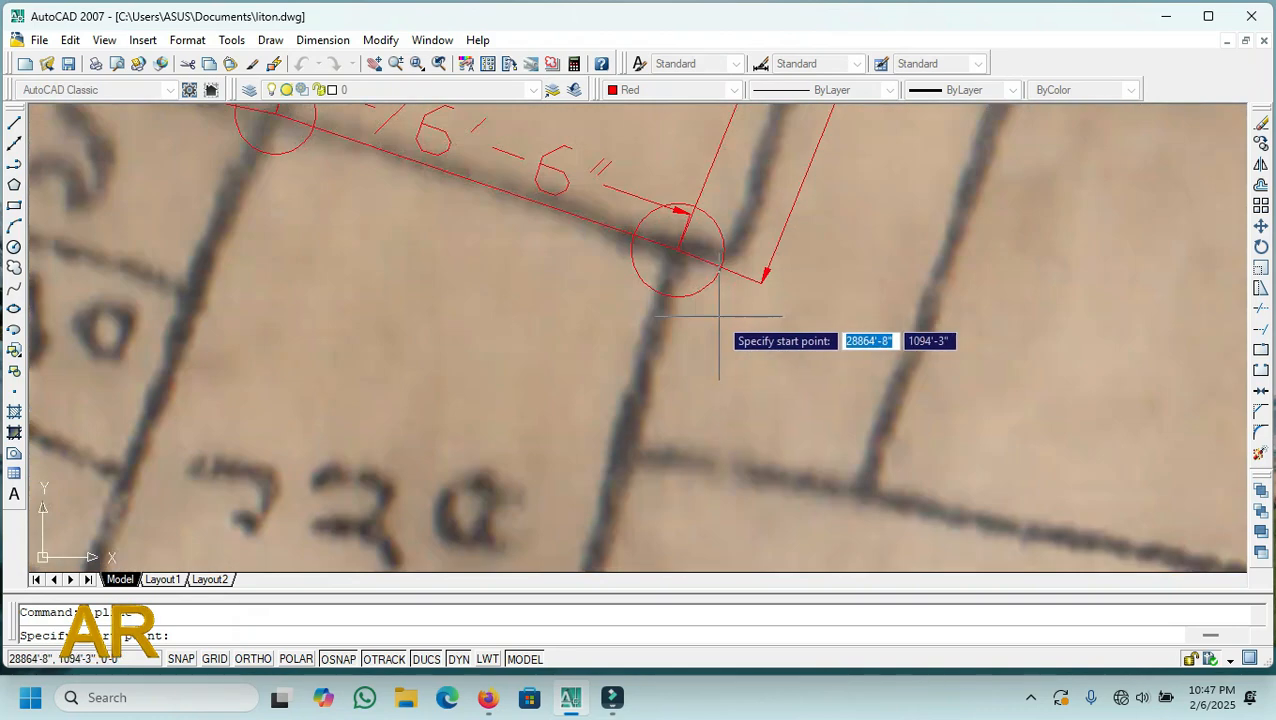
pyautogui.click(677, 249)
pyautogui.scroll(-3, 703, 236)
pyautogui.scroll(4, 650, 350)
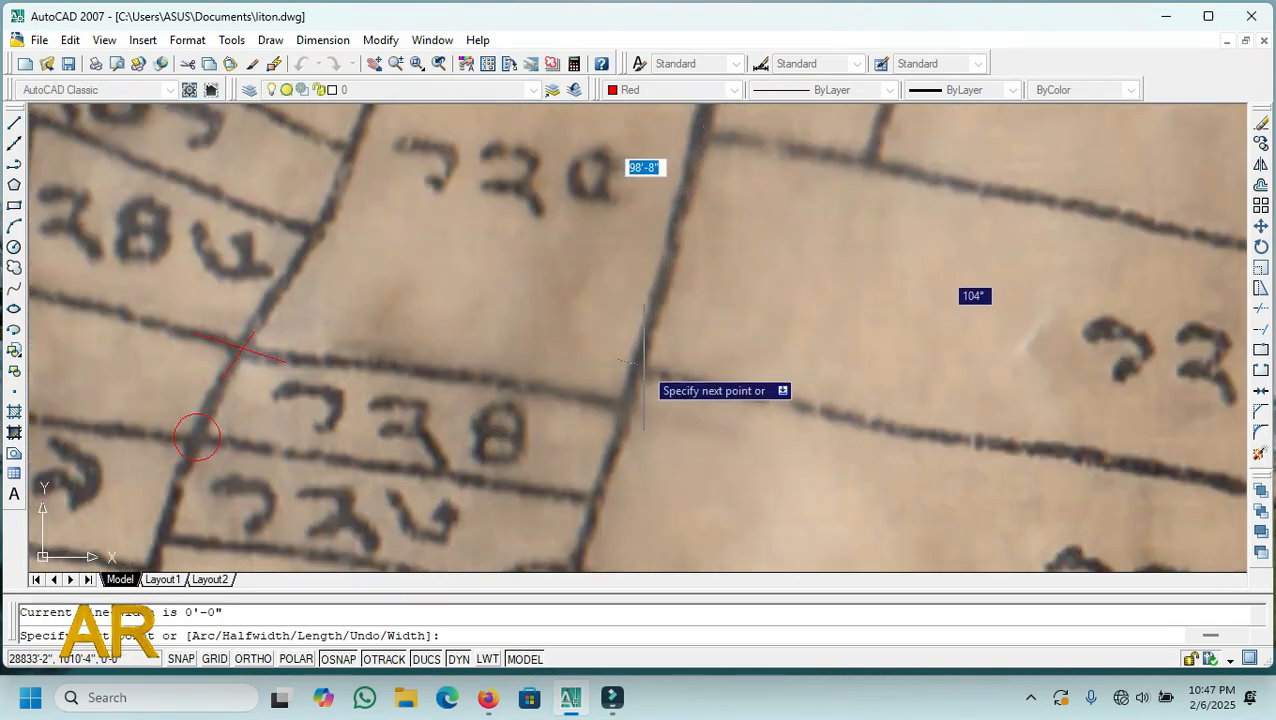
pyautogui.scroll(2, 635, 380)
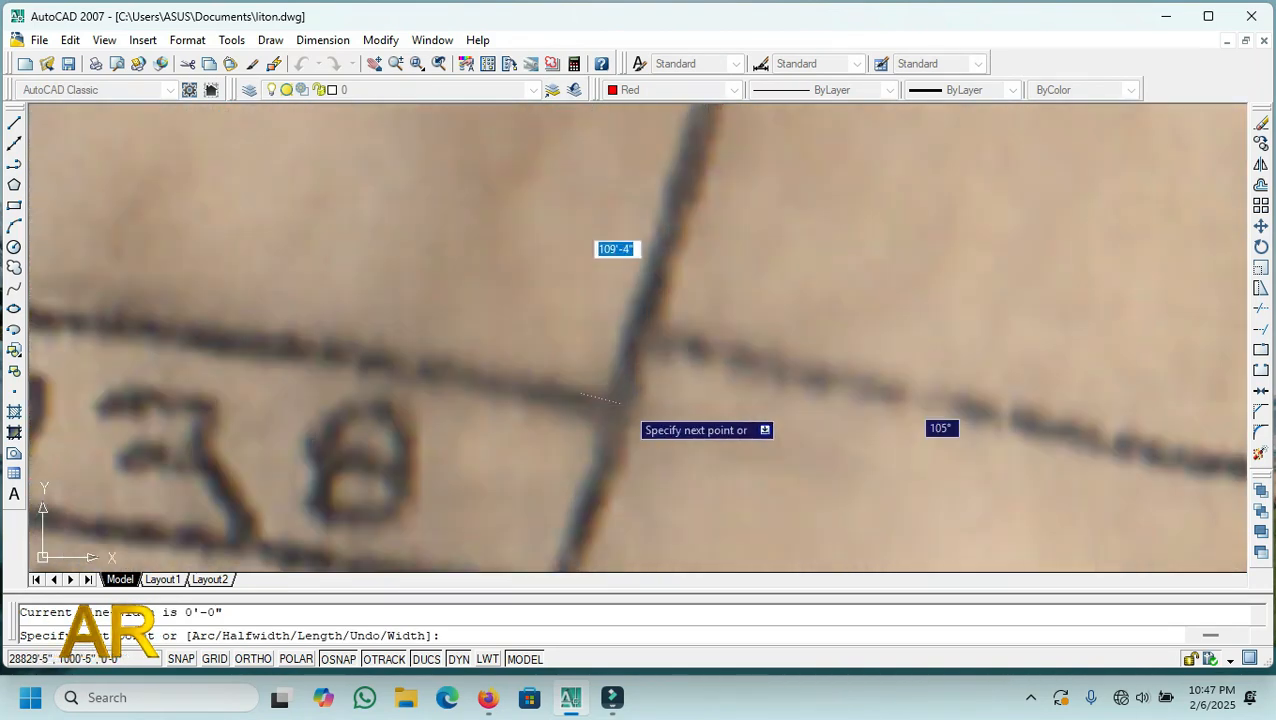
pyautogui.click(620, 405)
pyautogui.scroll(-4, 700, 490)
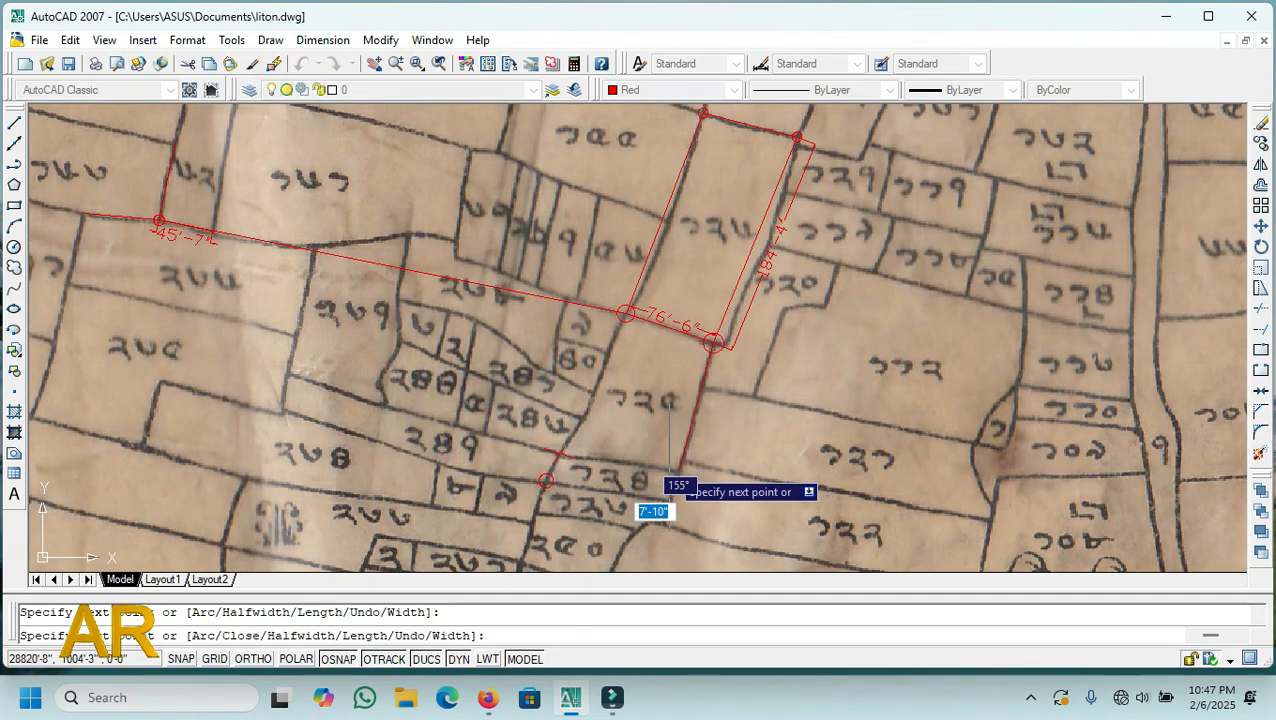
pyautogui.scroll(2, 639, 339)
pyautogui.scroll(2, 639, 337)
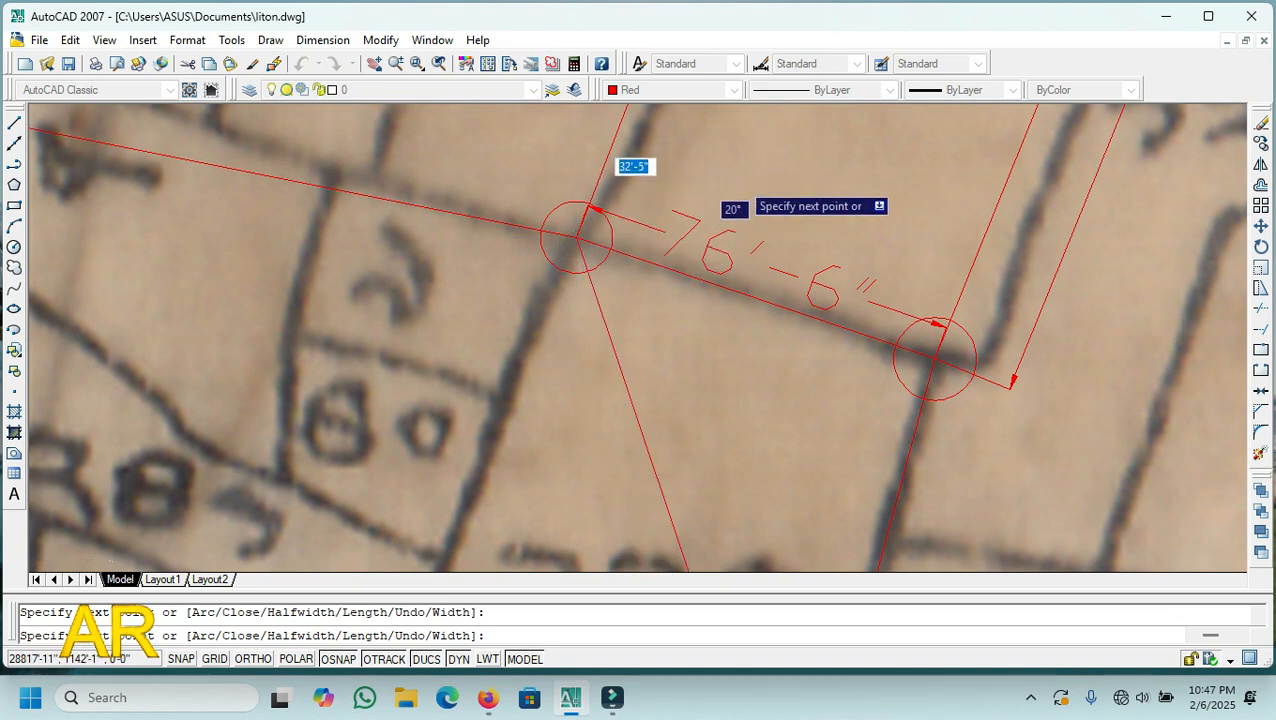
pyautogui.scroll(-4, 742, 181)
pyautogui.rightClick(776, 158)
pyautogui.click(812, 167)
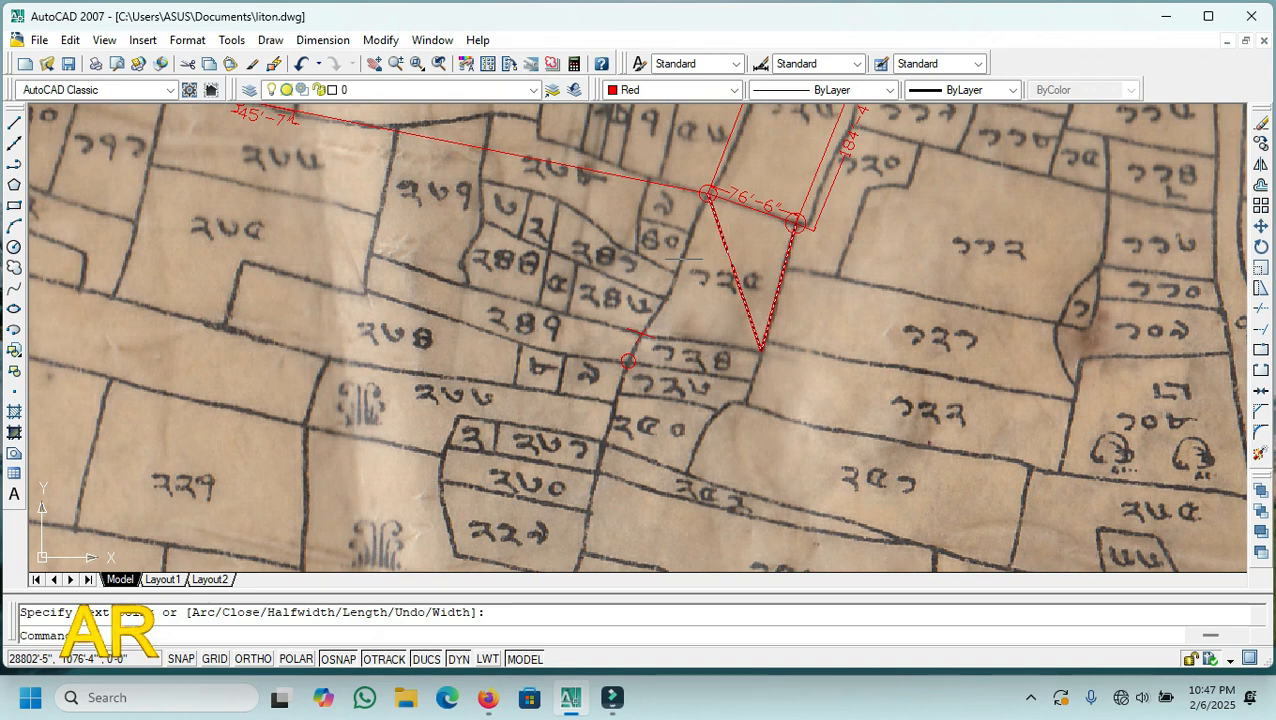
# - Delete the V-shaped polyline crossing plot ১২৫
pyautogui.click(726, 268)
pyautogui.press('Delete')
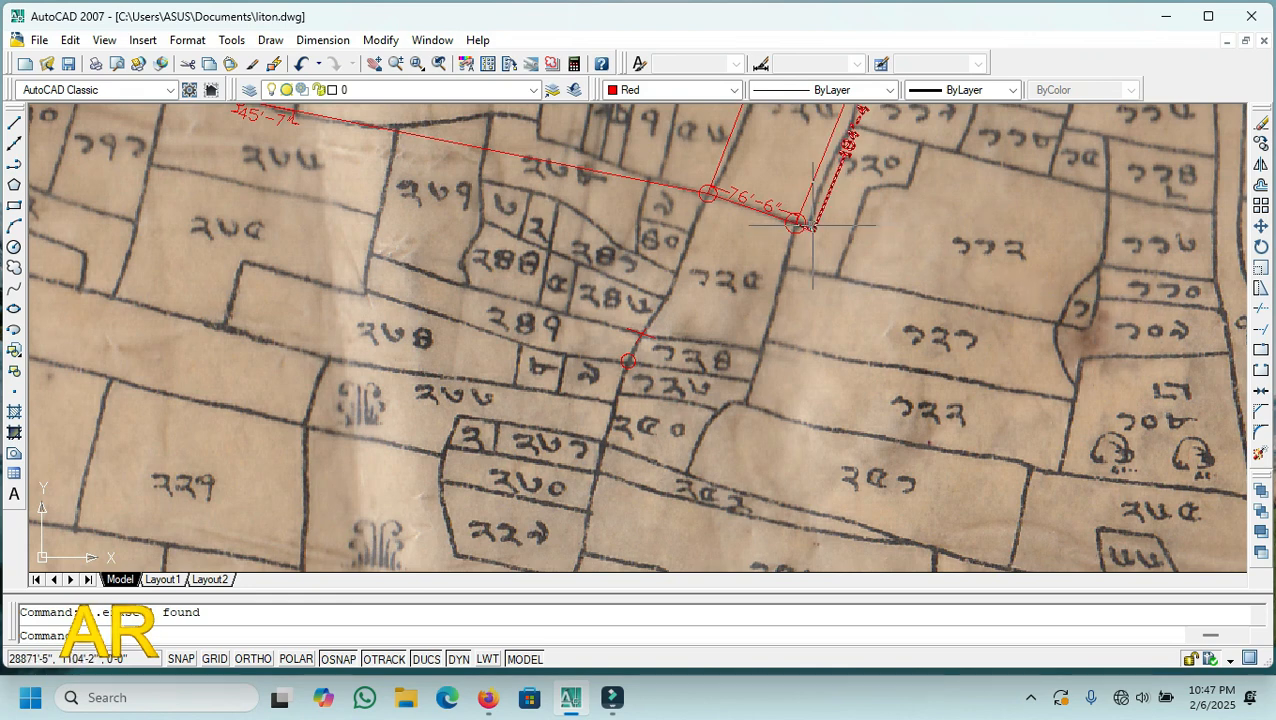
pyautogui.scroll(-3, 788, 309)
pyautogui.scroll(6, 816, 265)
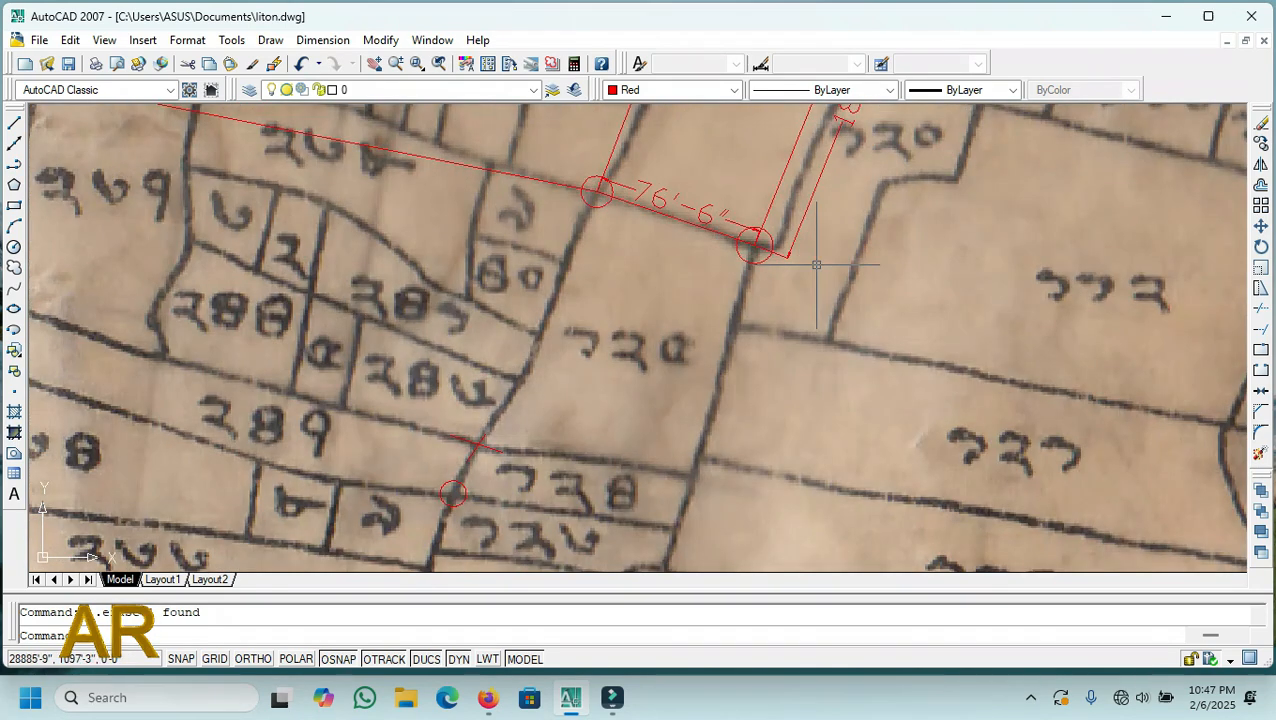
pyautogui.scroll(-2, 482, 275)
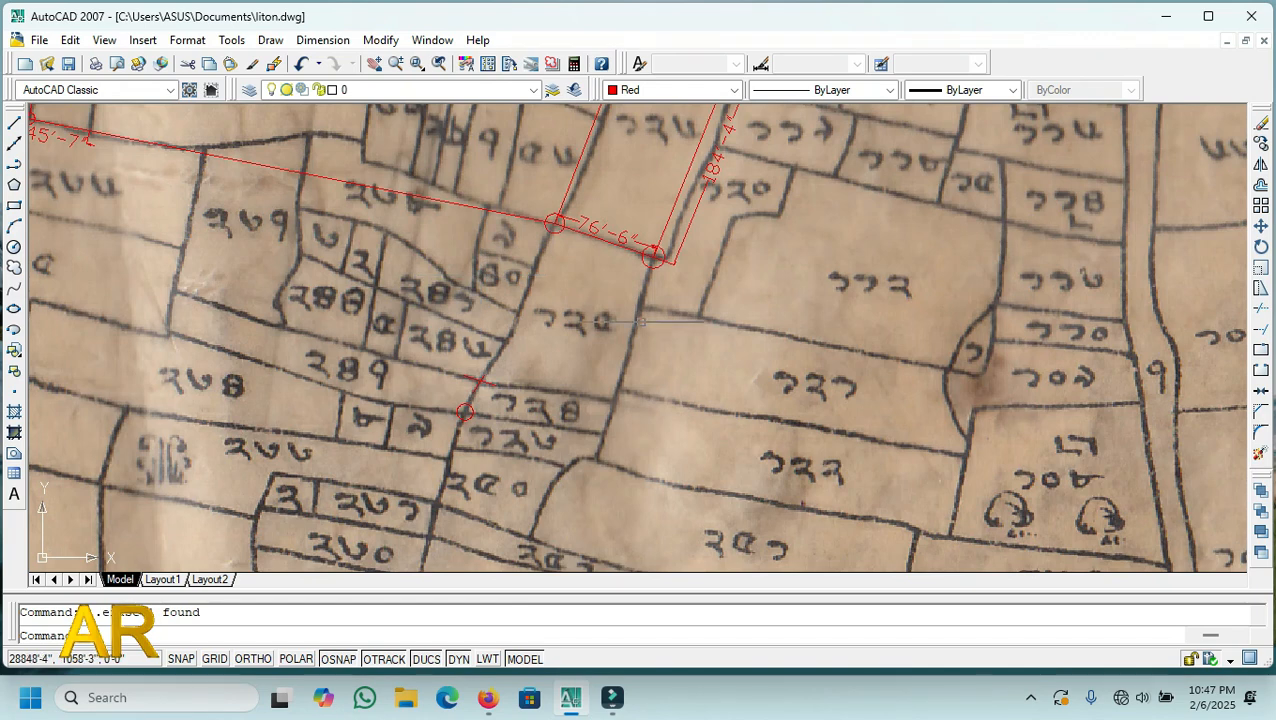
pyautogui.scroll(2, 1016, 342)
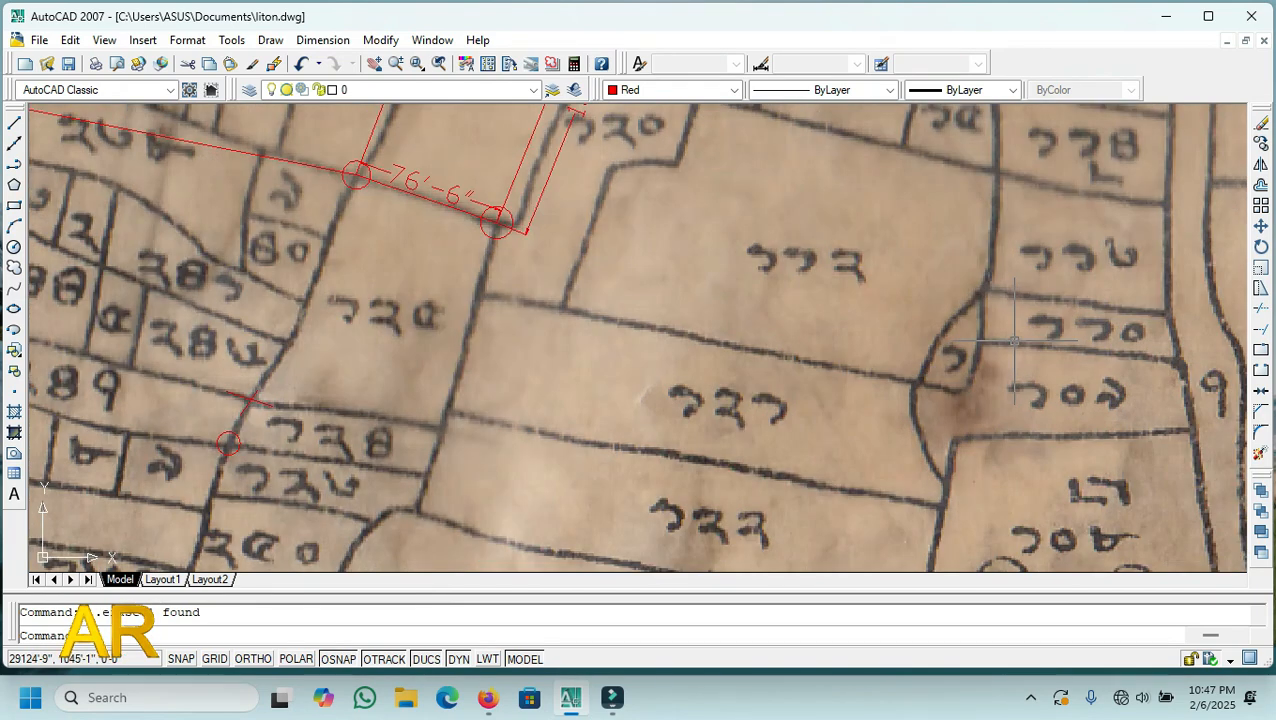
# - Draw a circle of about 6' radius centred on the junction where plots ১১০ and ১০৯ meet the small plot ১
pyautogui.click(14, 163)
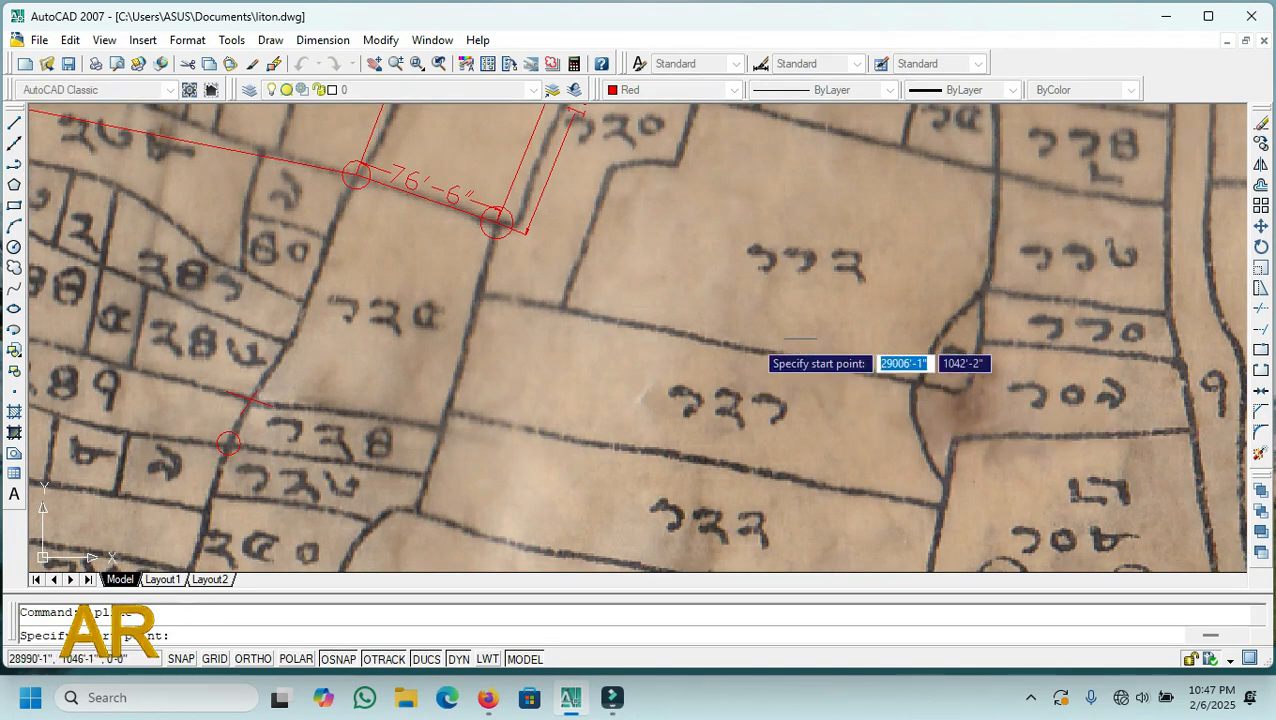
pyautogui.click(14, 247)
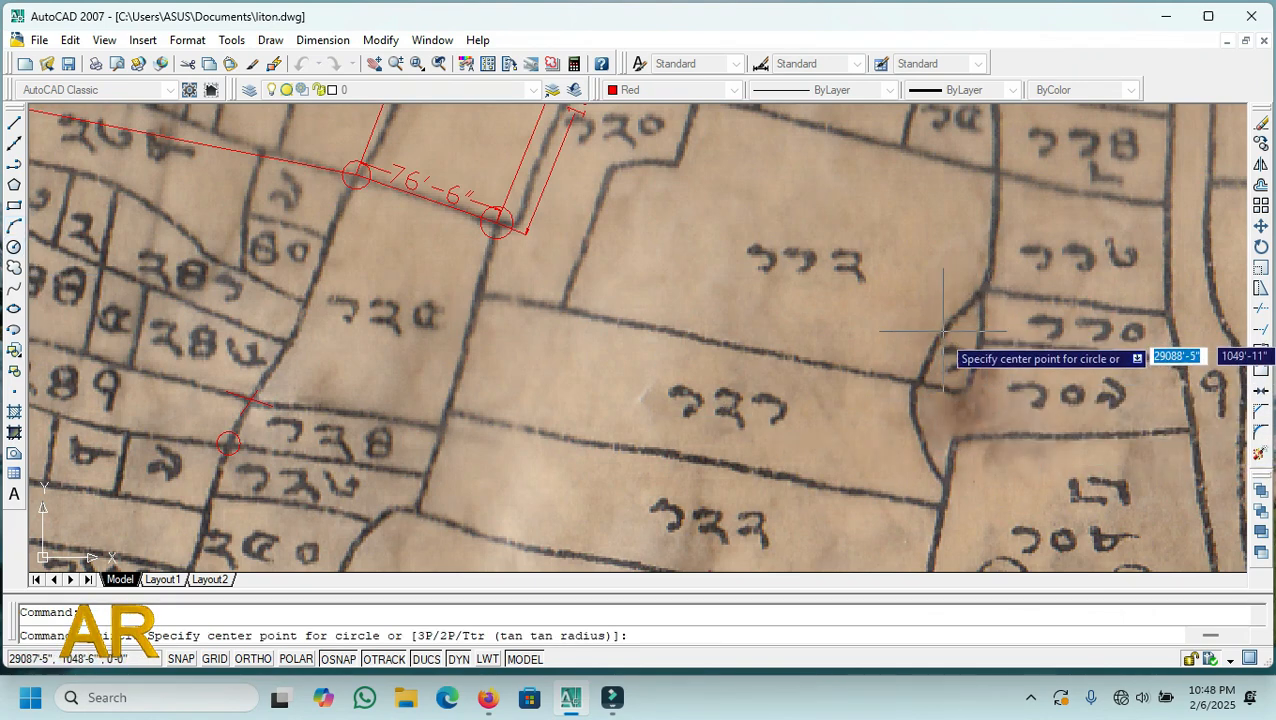
pyautogui.scroll(3, 1005, 343)
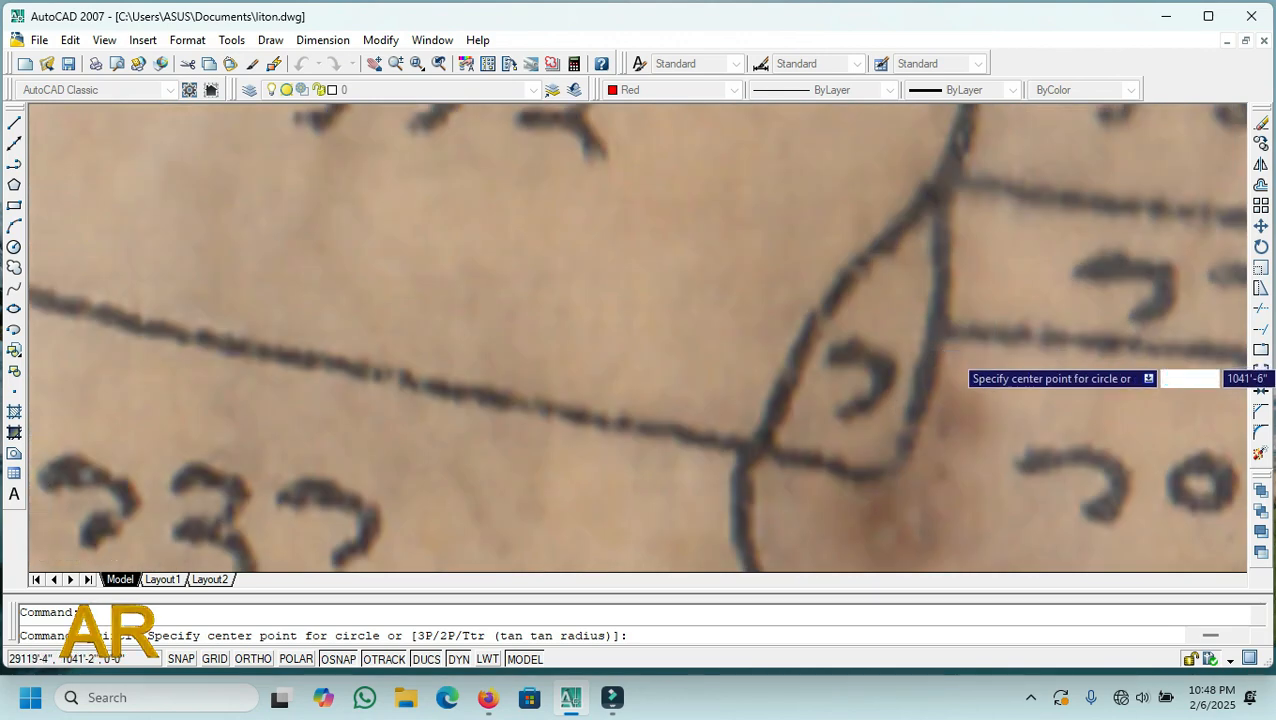
pyautogui.scroll(-2, 1005, 355)
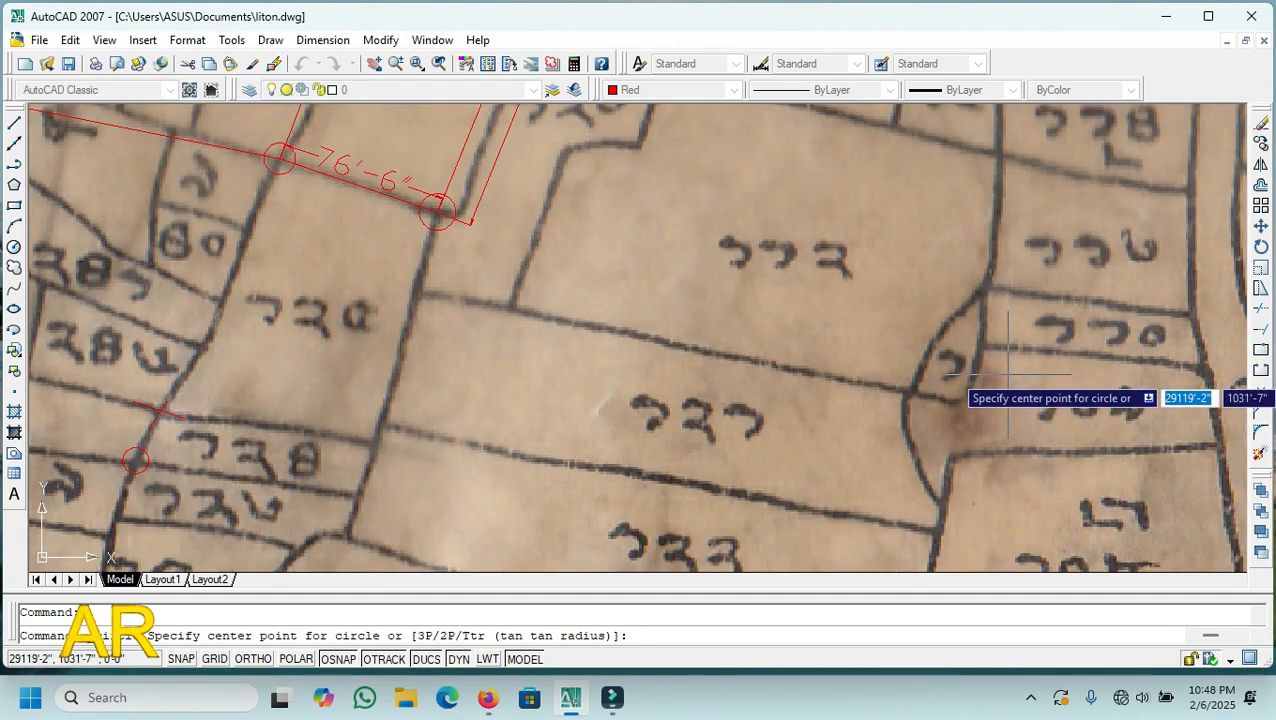
pyautogui.scroll(4, 1010, 368)
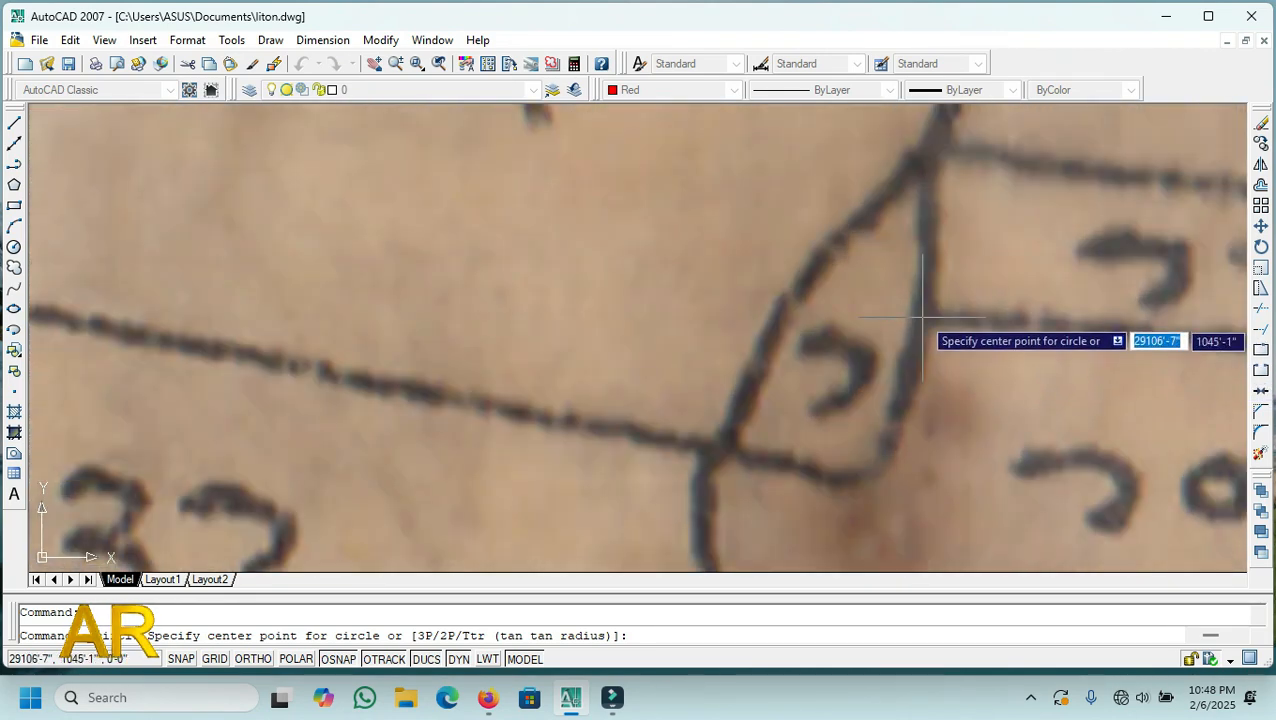
pyautogui.click(926, 316)
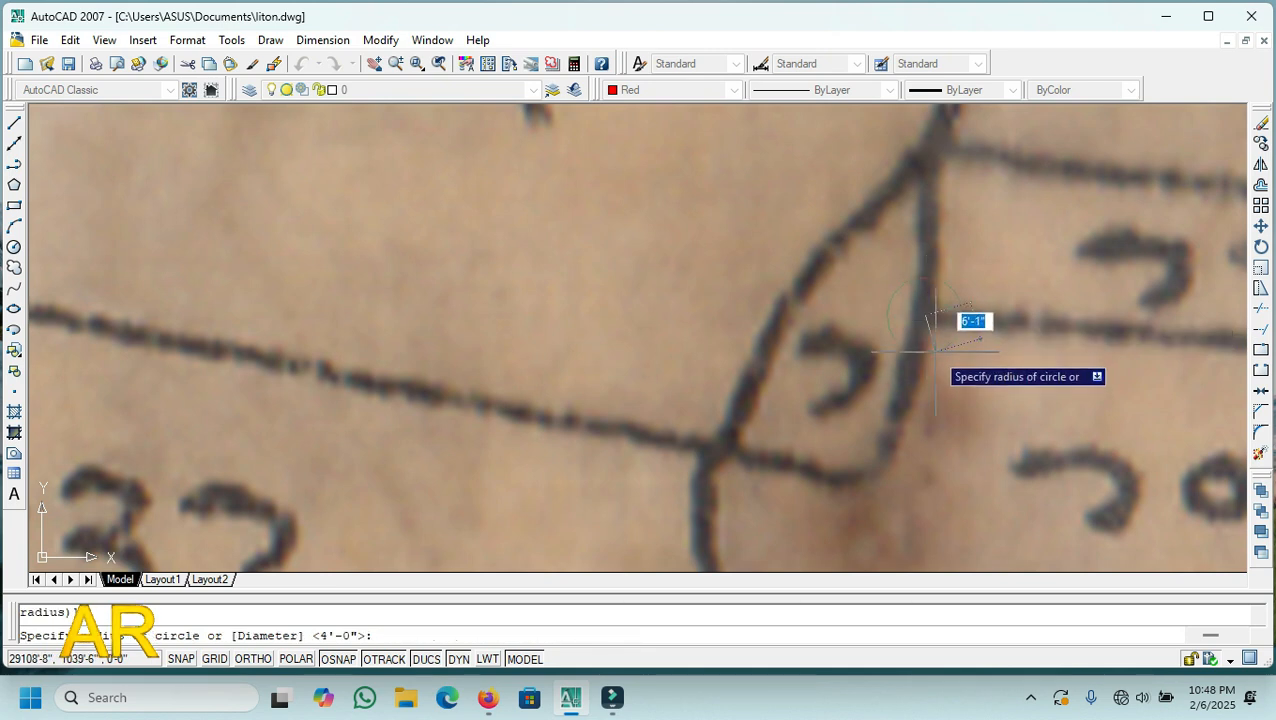
pyautogui.click(936, 351)
pyautogui.scroll(-4, 990, 364)
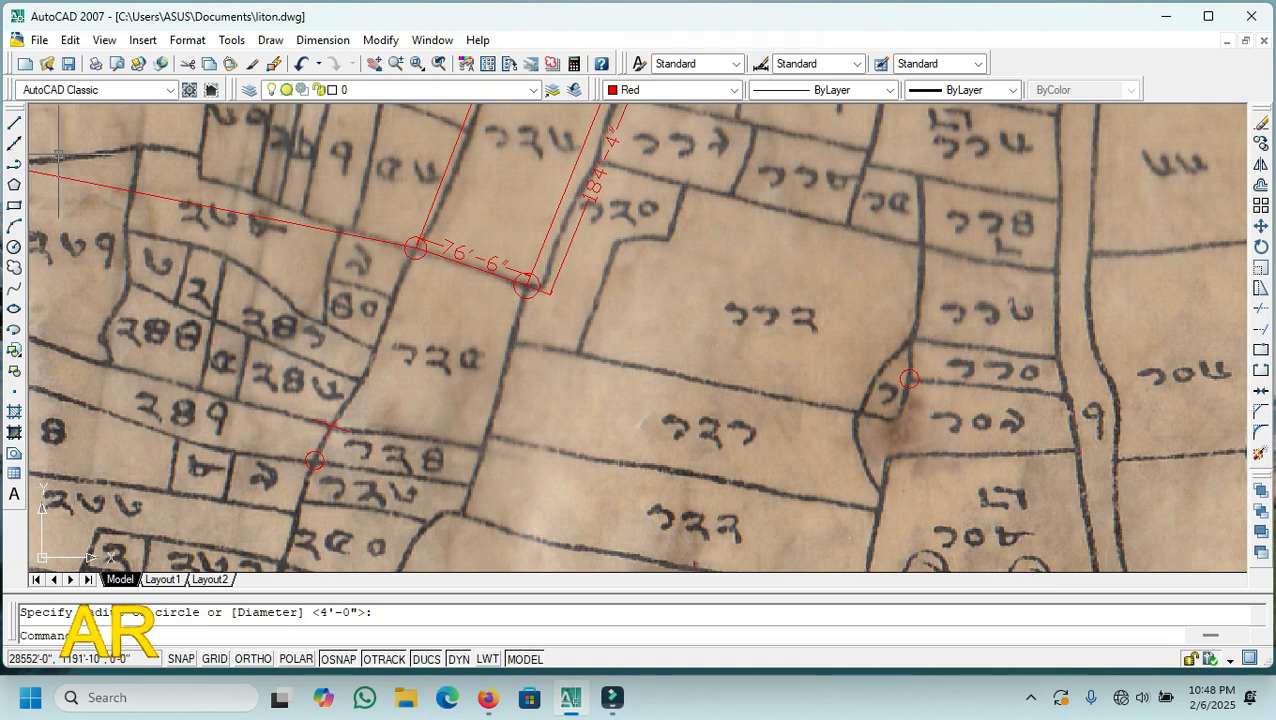
# - Draw a polyline about 257' long from plot ১২৫'s upper eastern circle centre across plot ১১২ to the circle beside plot ১১০
pyautogui.click(14, 163)
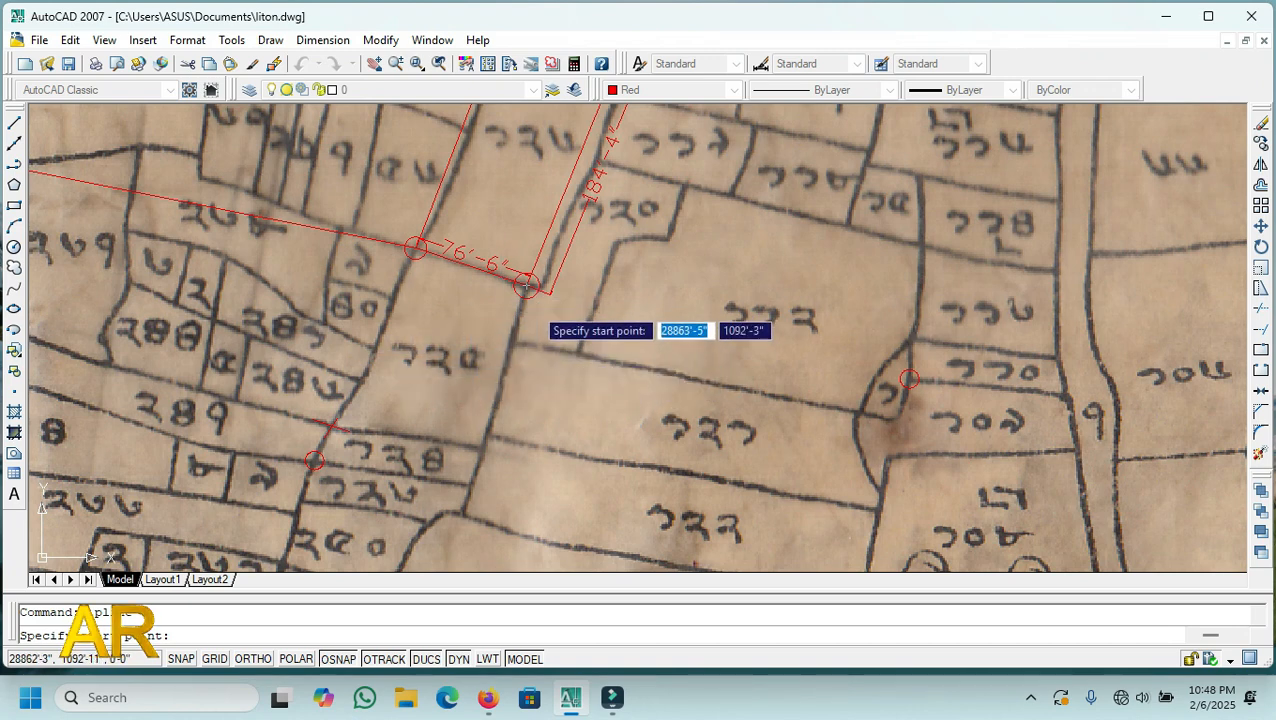
pyautogui.scroll(2, 525, 288)
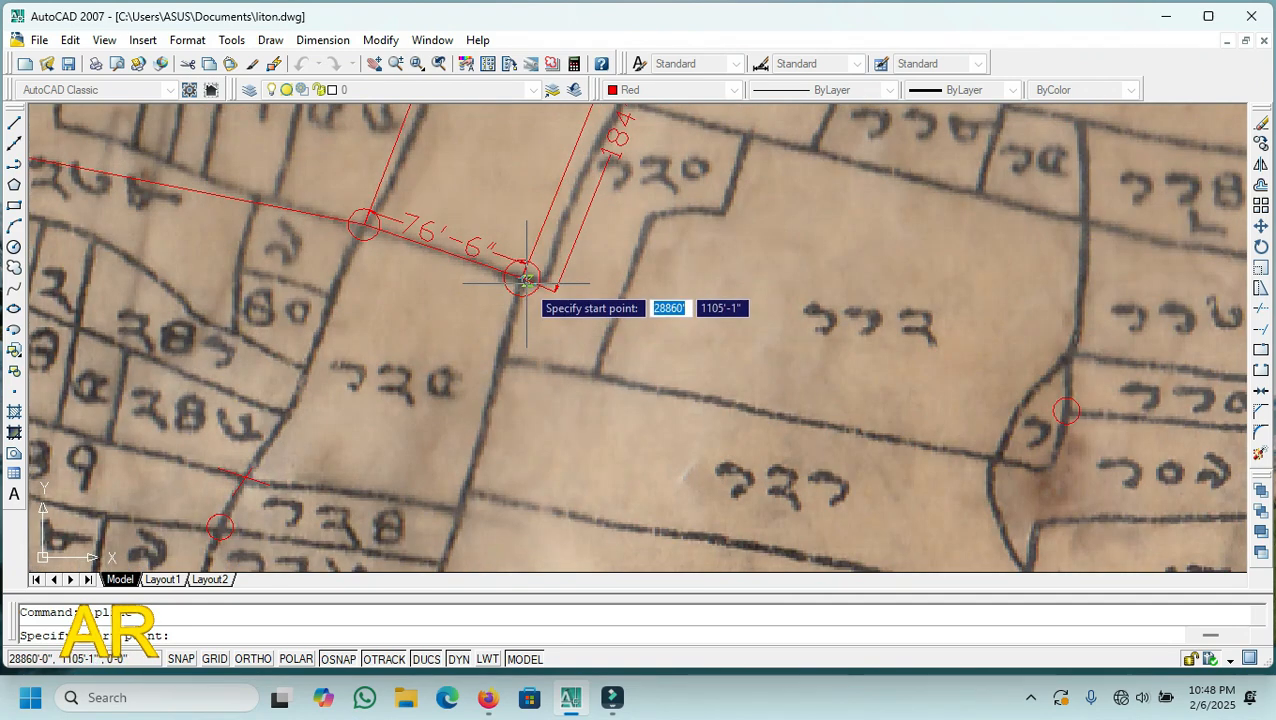
pyautogui.scroll(3, 521, 280)
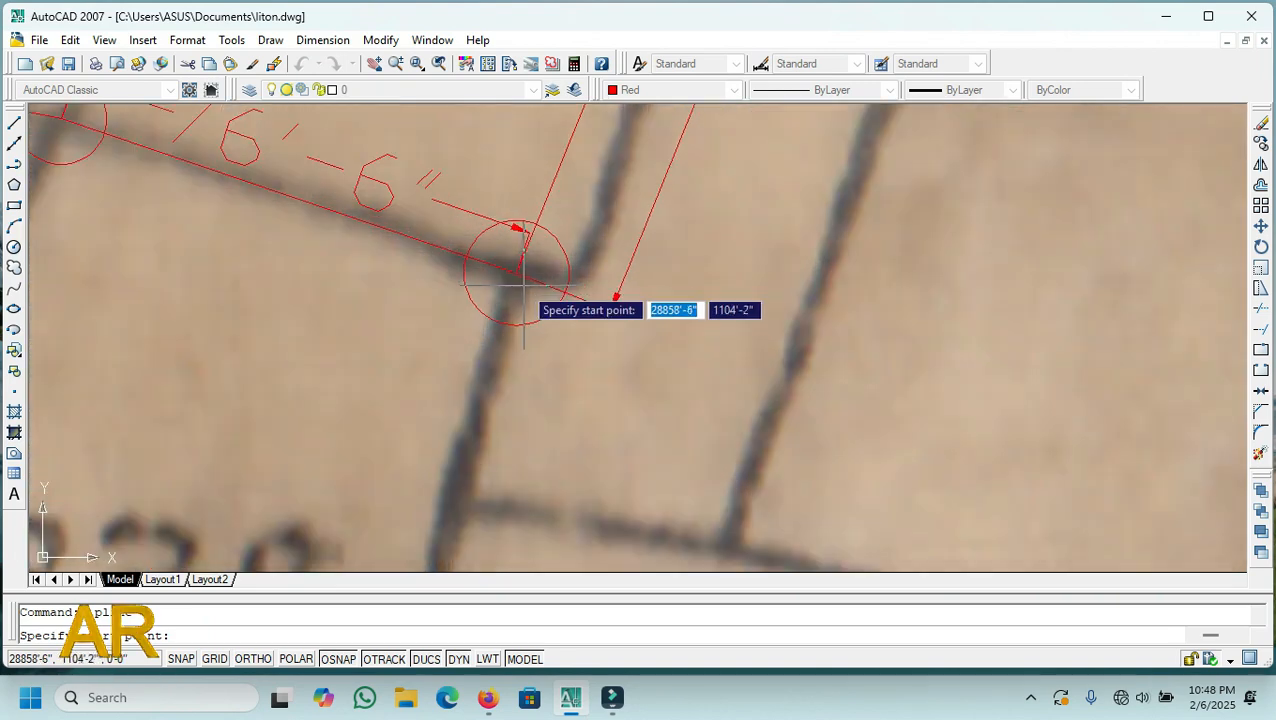
pyautogui.click(516, 272)
pyautogui.scroll(-4, 413, 250)
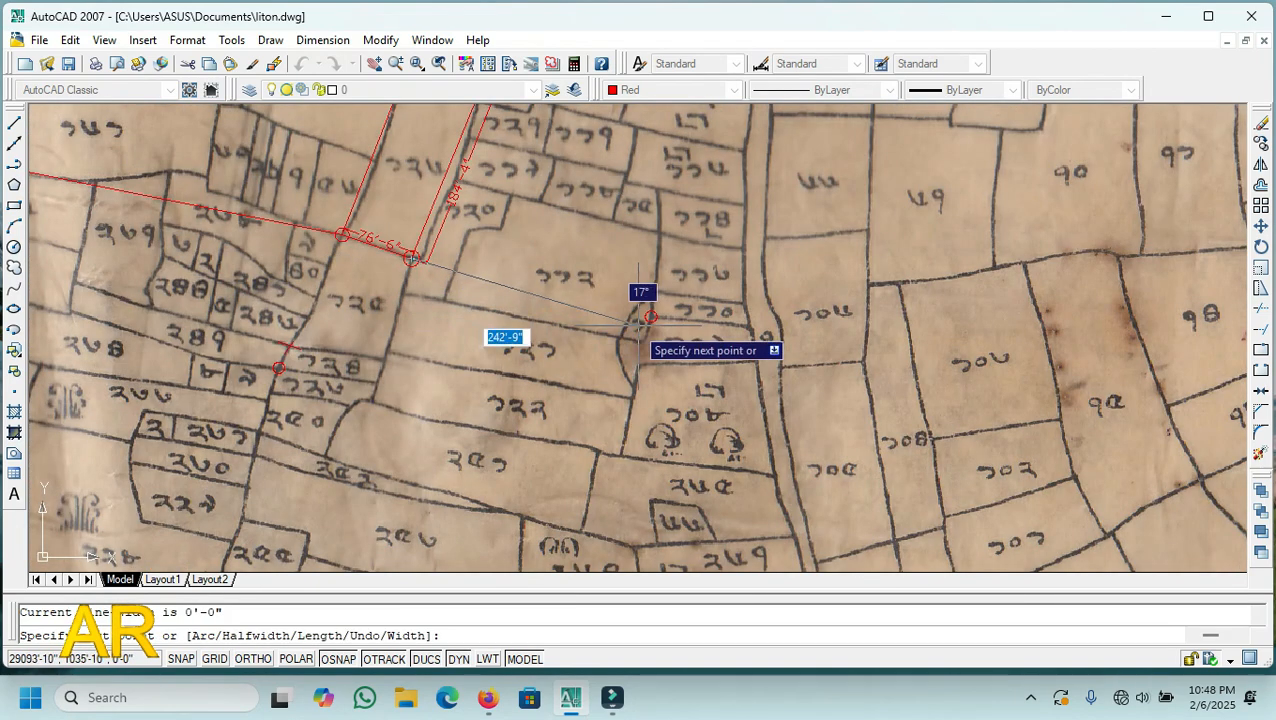
pyautogui.scroll(3, 668, 307)
pyautogui.scroll(1, 668, 307)
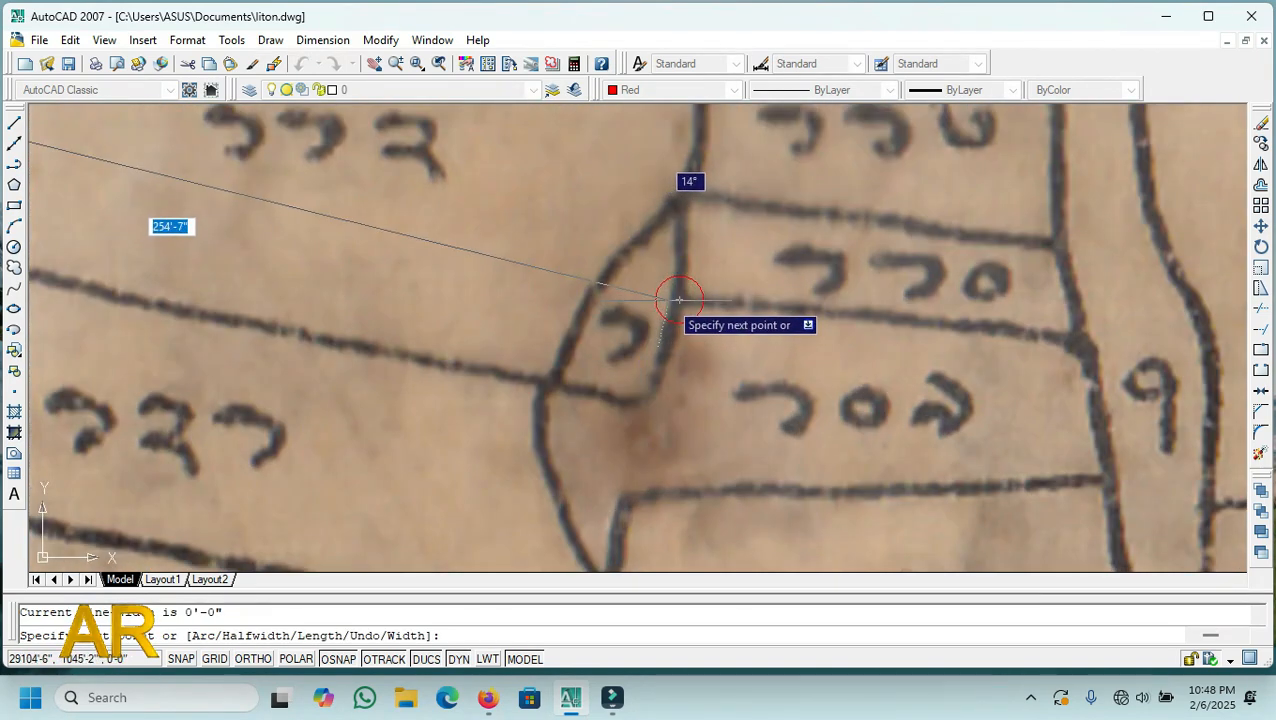
pyautogui.scroll(-2, 690, 298)
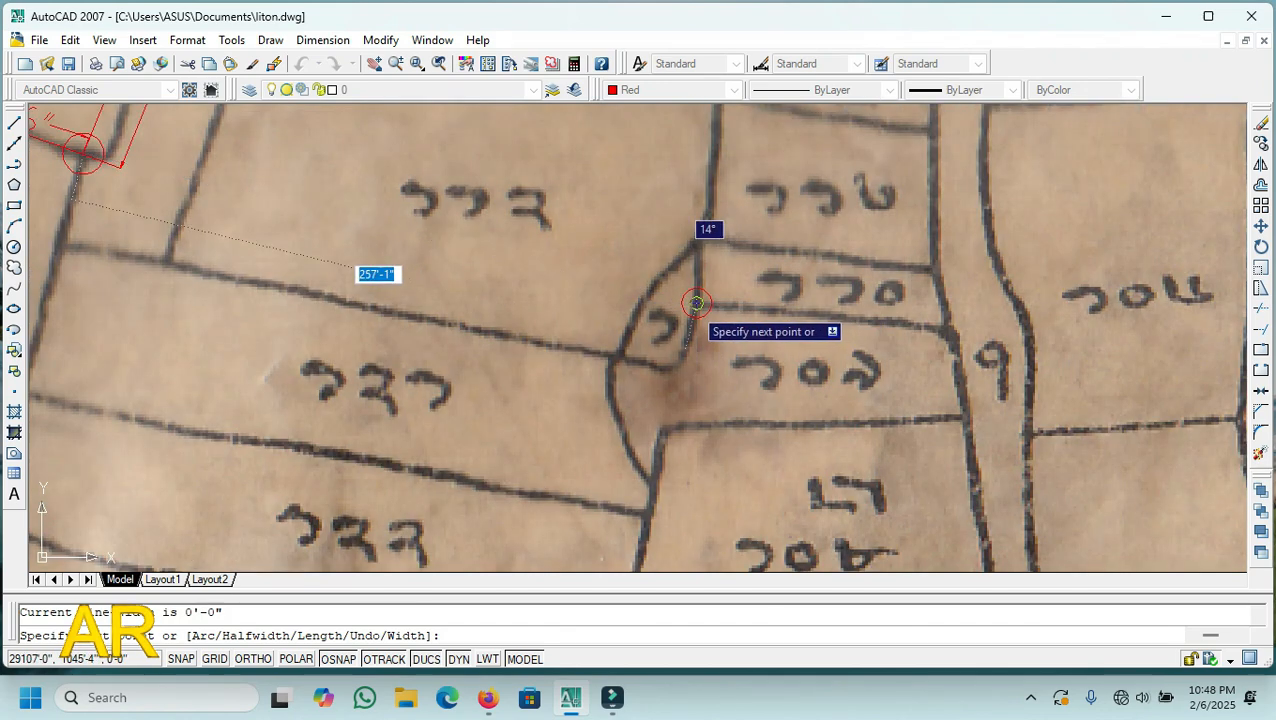
pyautogui.scroll(1, 696, 303)
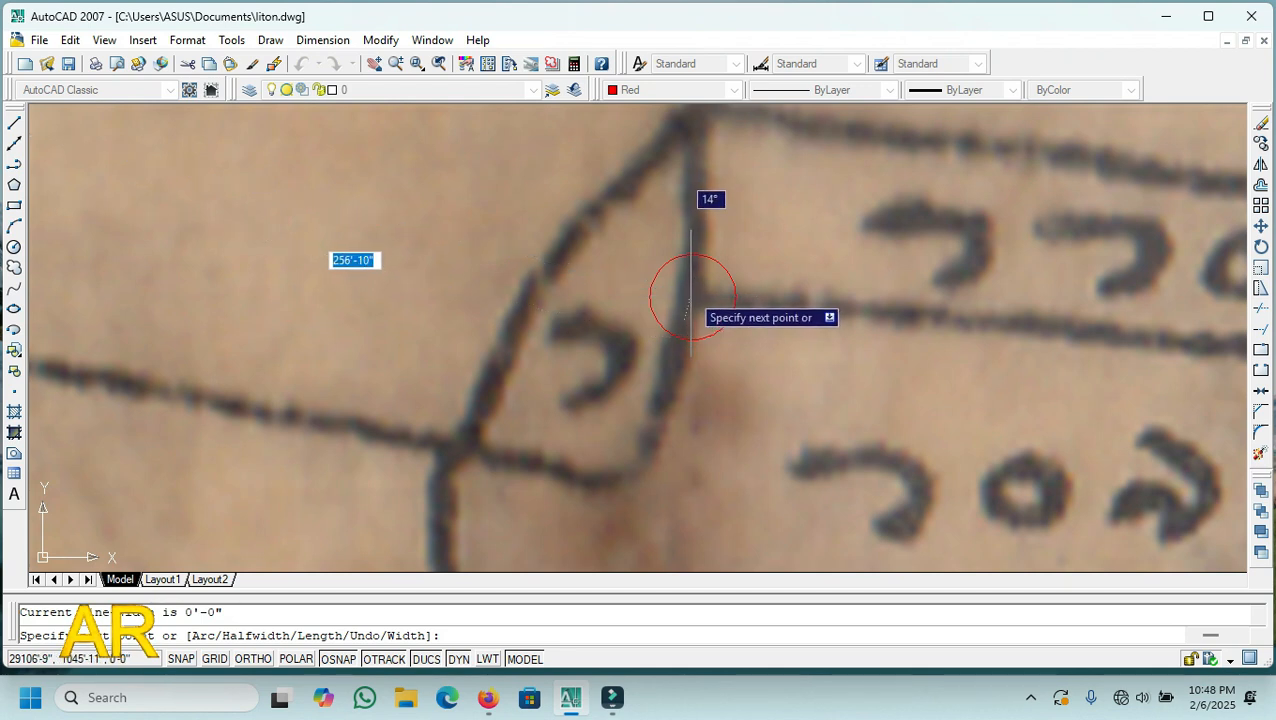
pyautogui.click(690, 291)
pyautogui.scroll(-4, 762, 392)
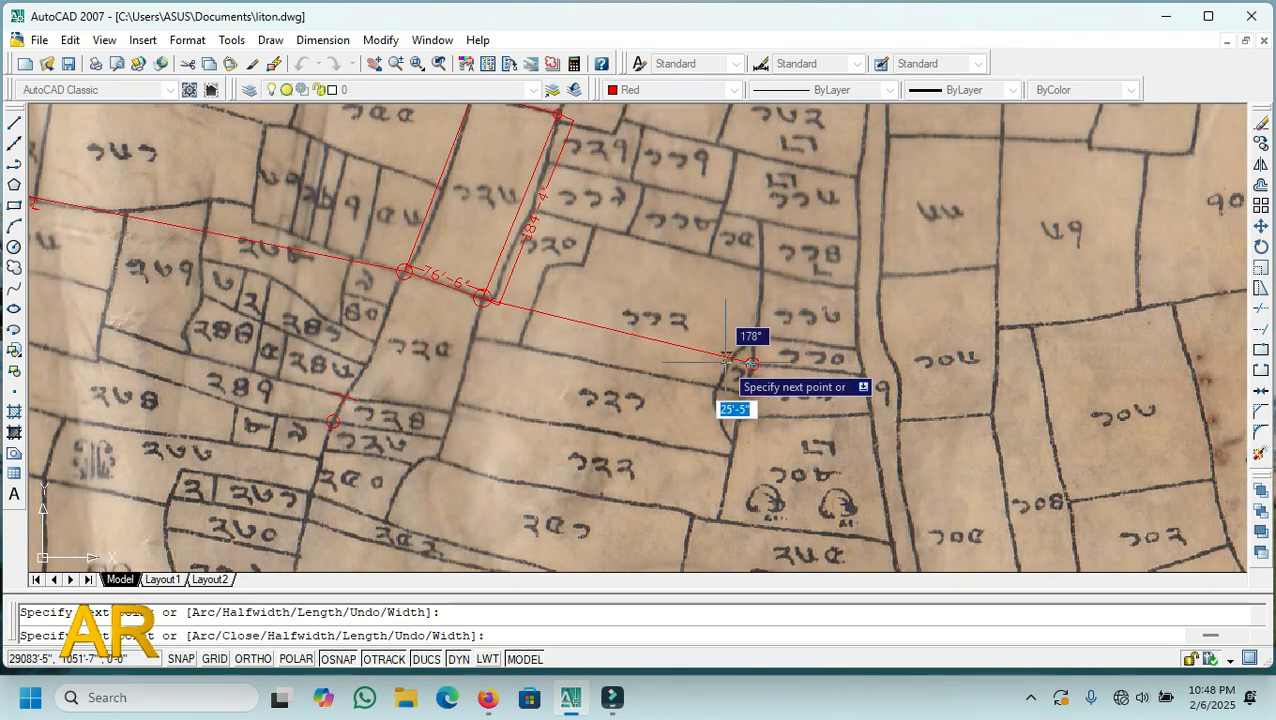
pyautogui.scroll(3, 766, 345)
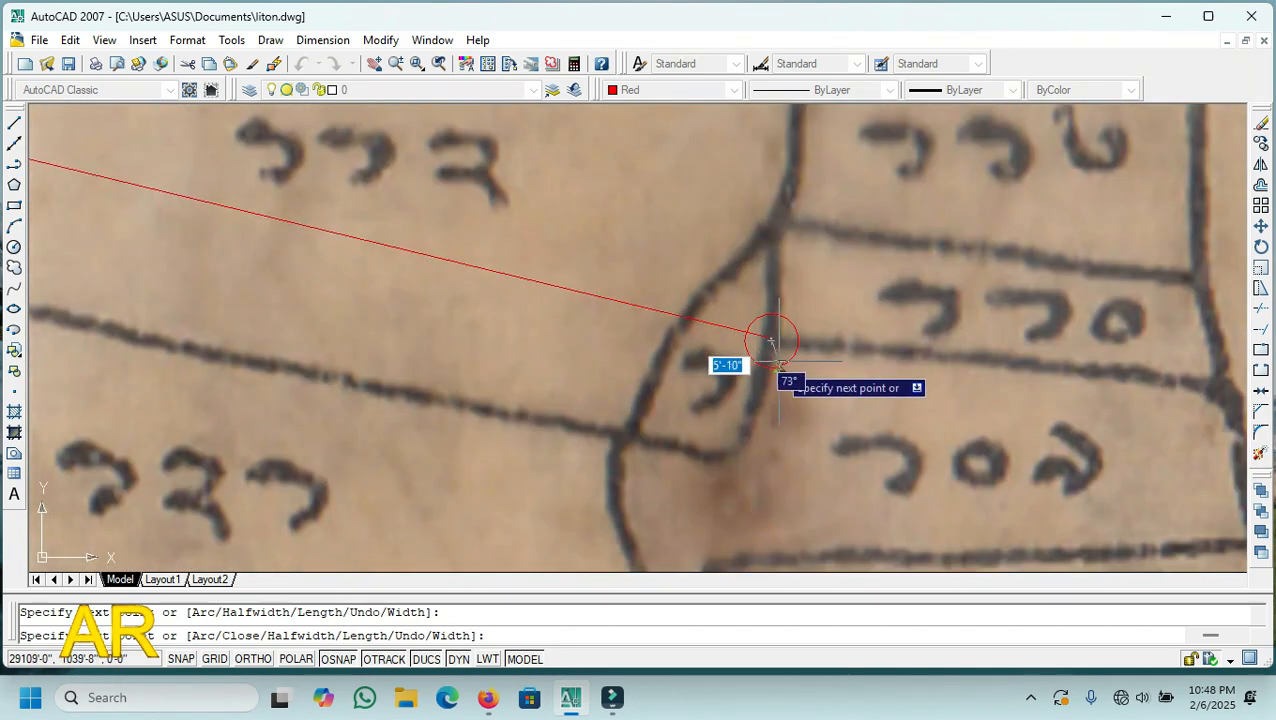
pyautogui.rightClick(771, 341)
pyautogui.click(851, 291)
pyautogui.scroll(-4, 769, 356)
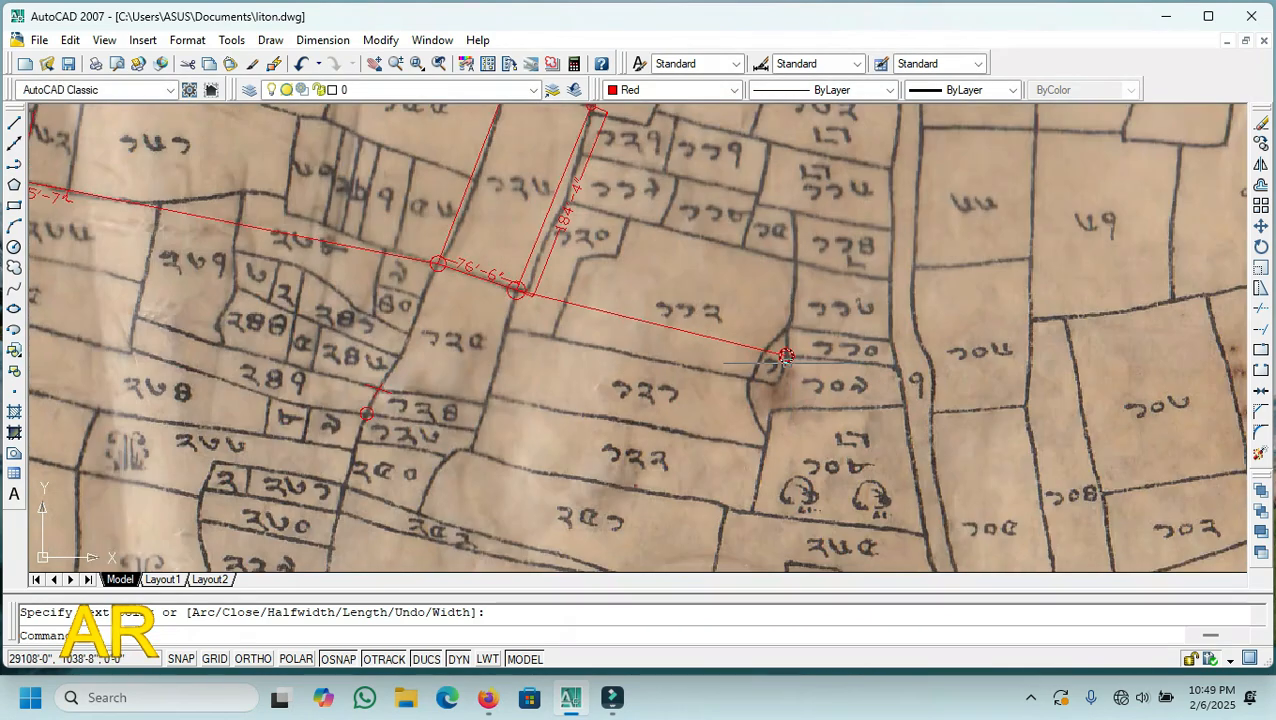
# - Trace plot ১২৫'s eastern boundary with a polyline from the upper circle centre, about 37' and then 72' down to plot ১২৪'s corner
pyautogui.scroll(3, 516, 298)
pyautogui.scroll(3, 516, 298)
pyautogui.scroll(-2, 412, 272)
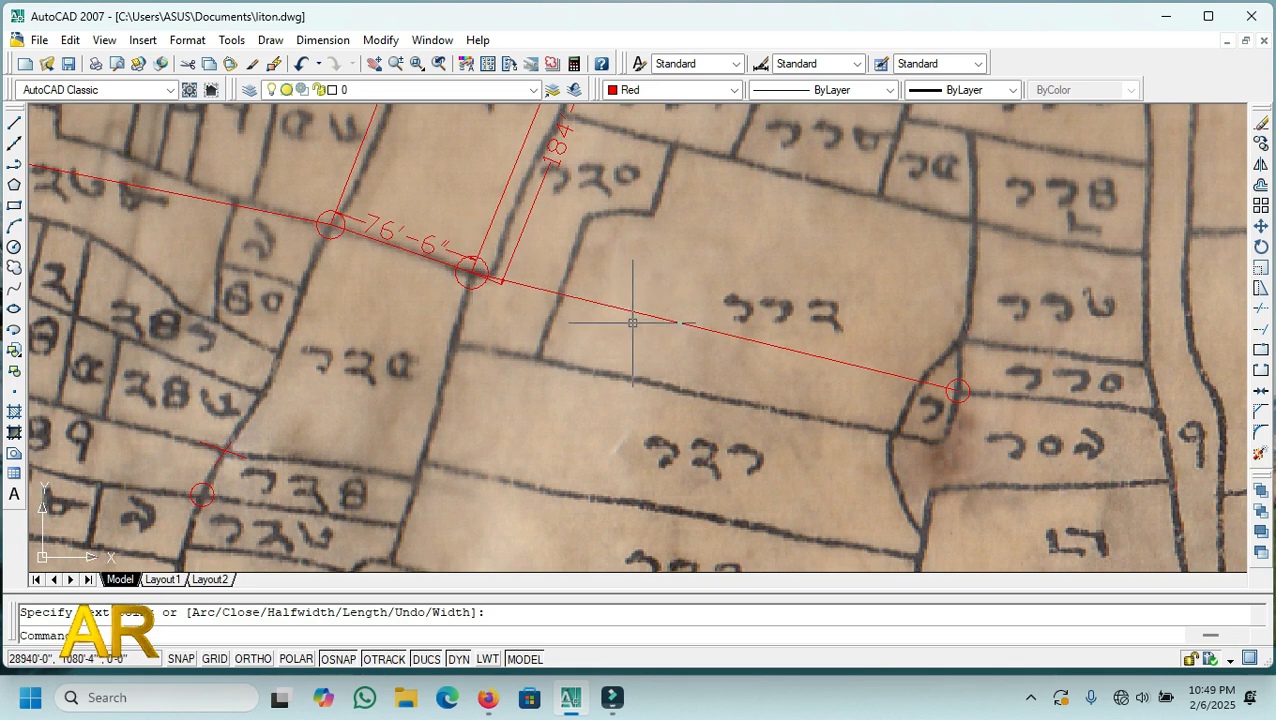
pyautogui.scroll(-2, 698, 305)
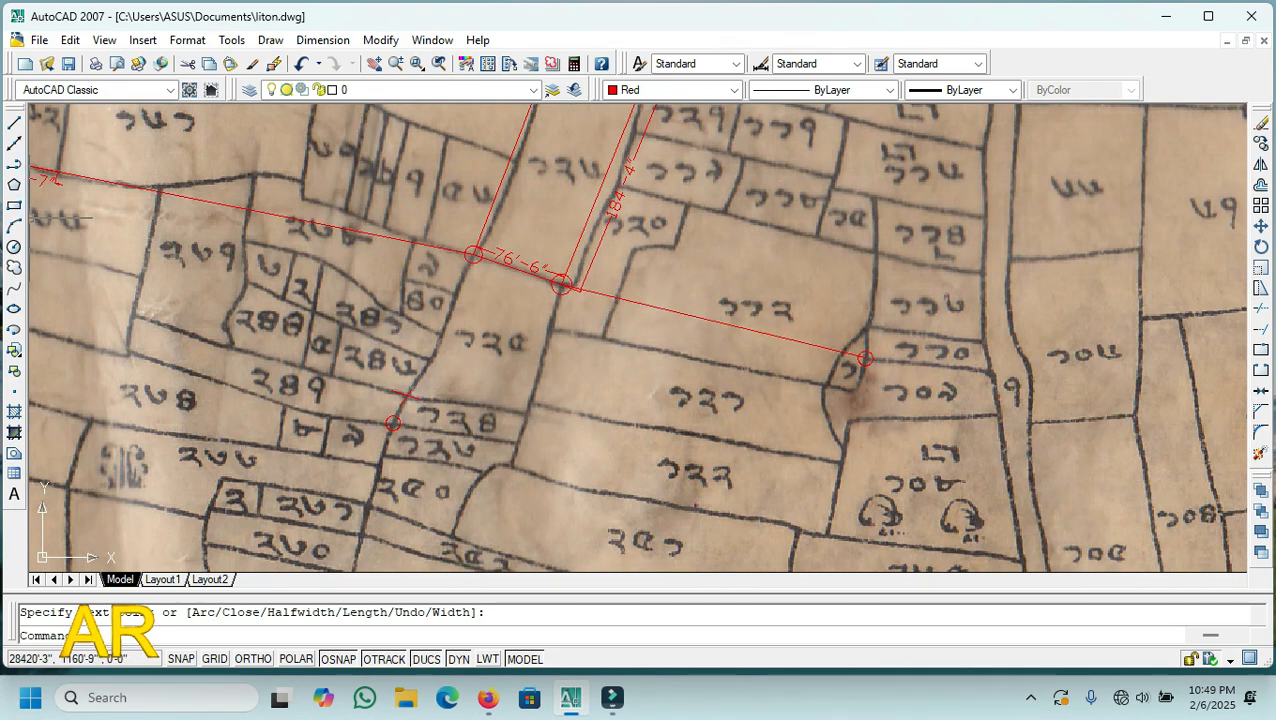
pyautogui.click(14, 164)
pyautogui.scroll(6, 598, 262)
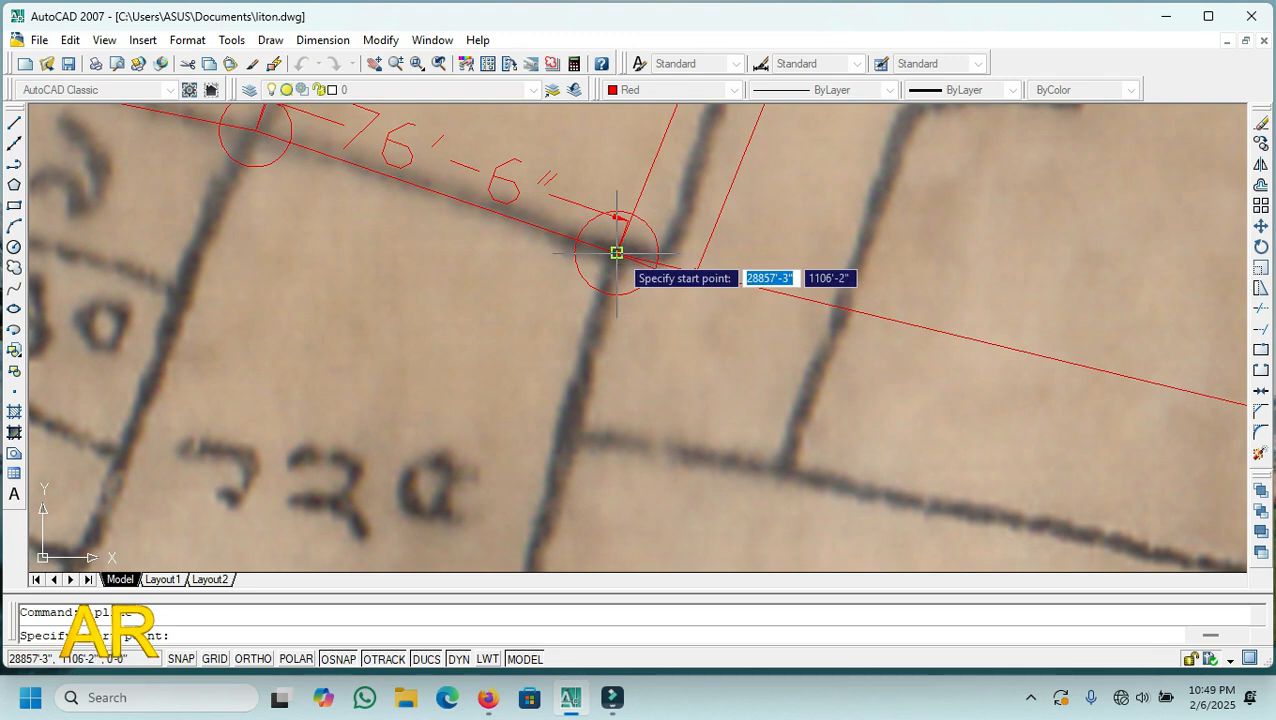
pyautogui.click(616, 253)
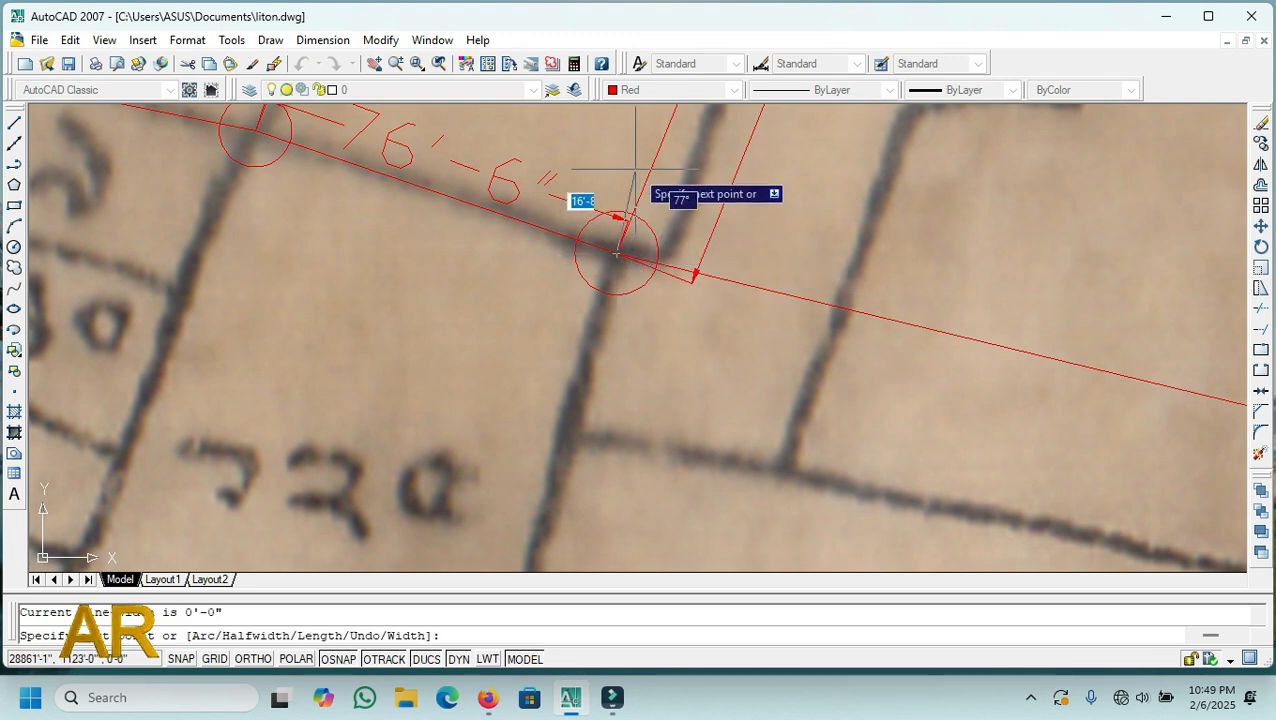
pyautogui.scroll(-5, 636, 169)
pyautogui.scroll(8, 615, 240)
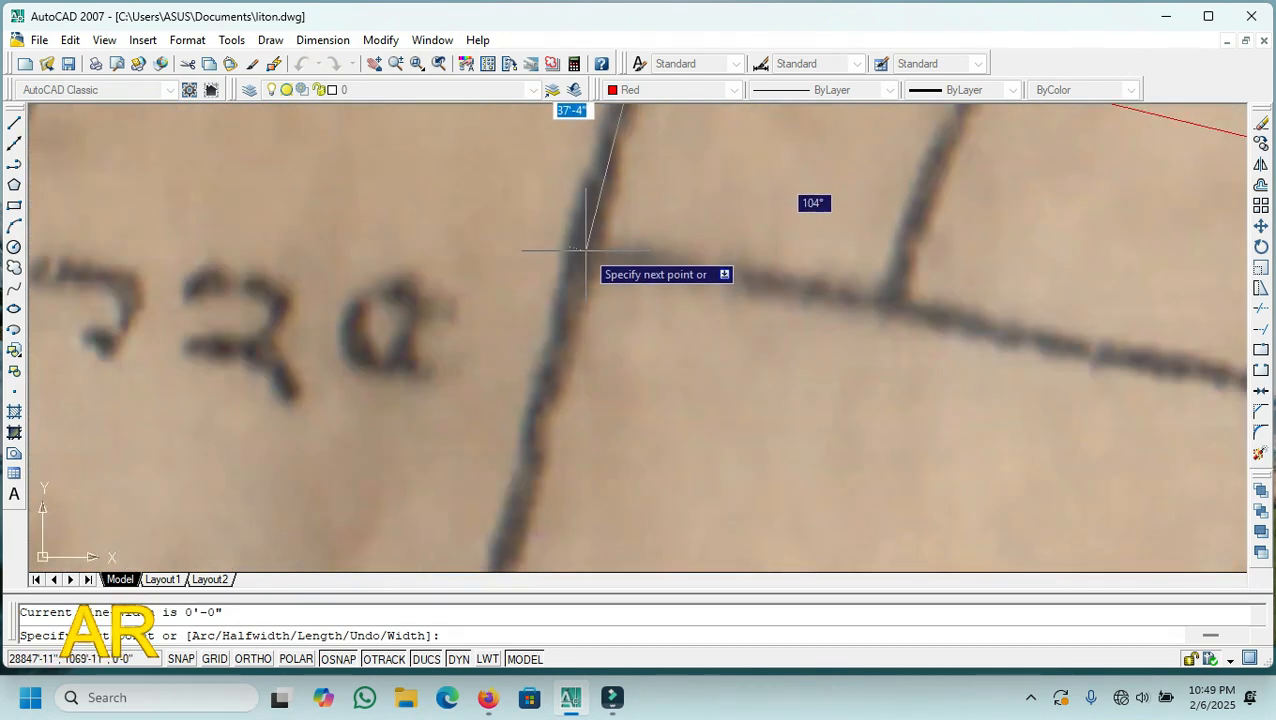
pyautogui.click(585, 250)
pyautogui.scroll(-4, 600, 310)
pyautogui.scroll(3, 604, 330)
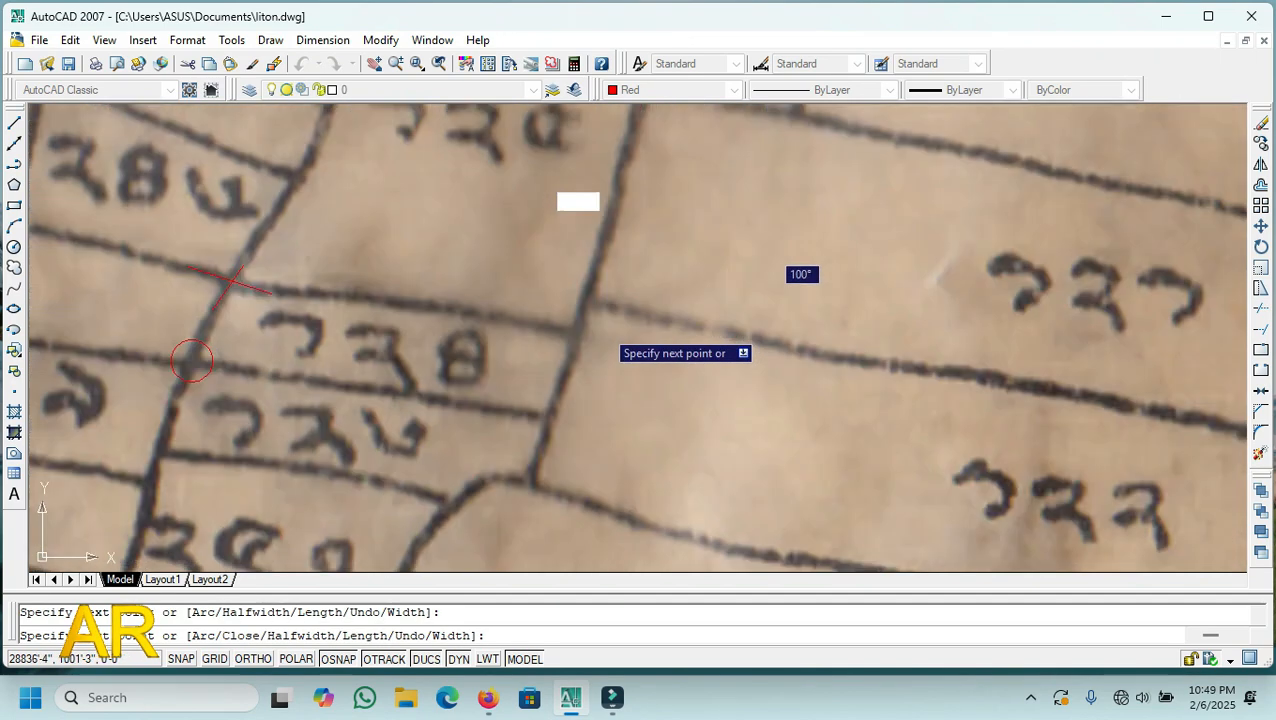
pyautogui.scroll(2, 600, 325)
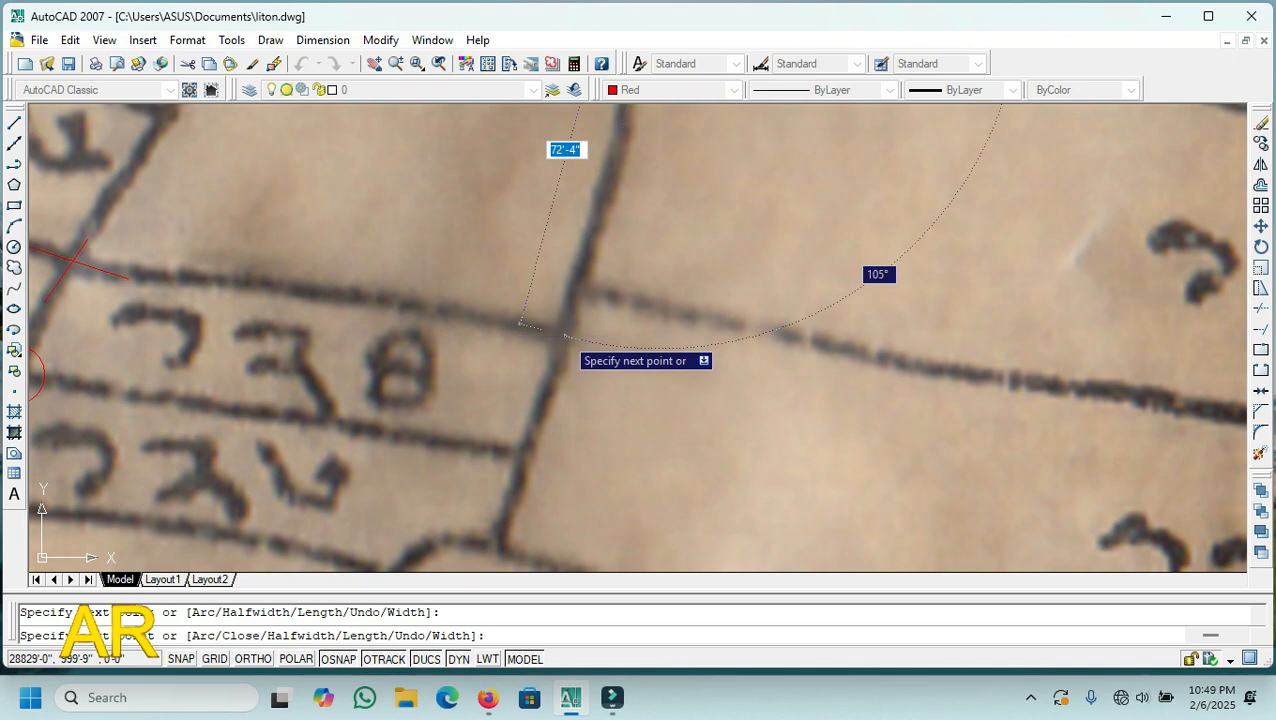
pyautogui.scroll(-3, 555, 378)
pyautogui.rightClick(657, 395)
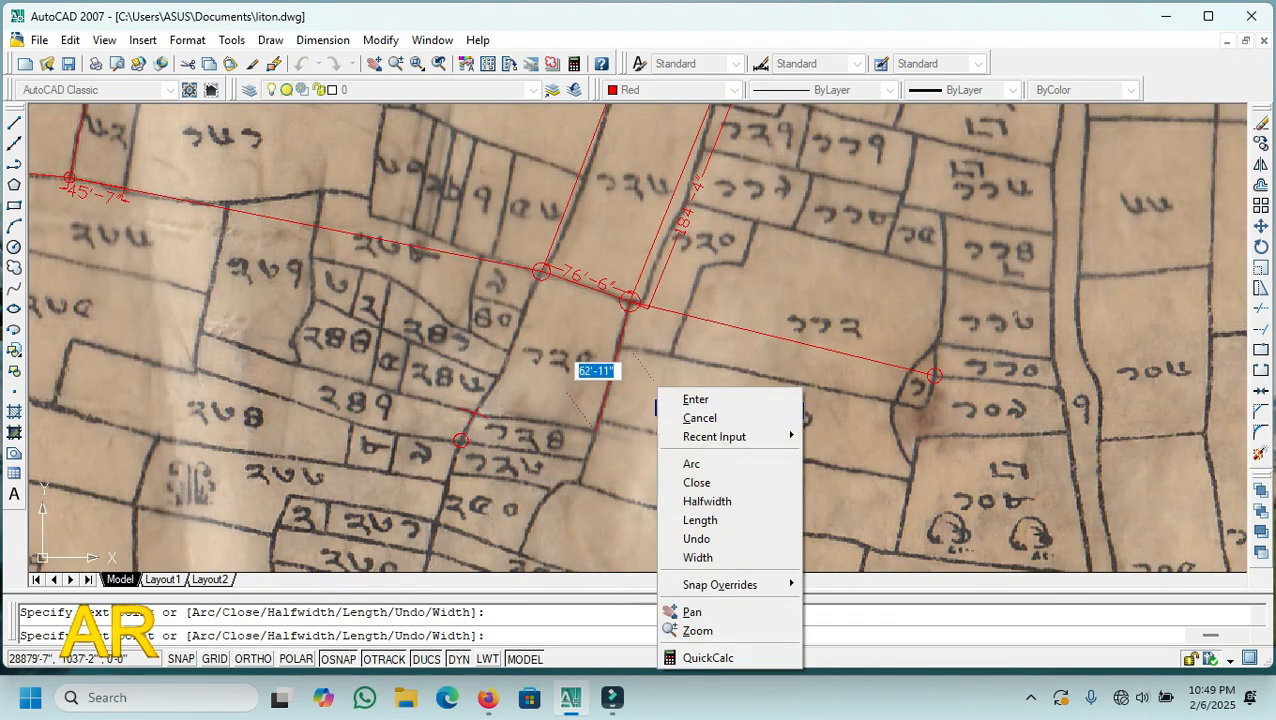
pyautogui.click(690, 399)
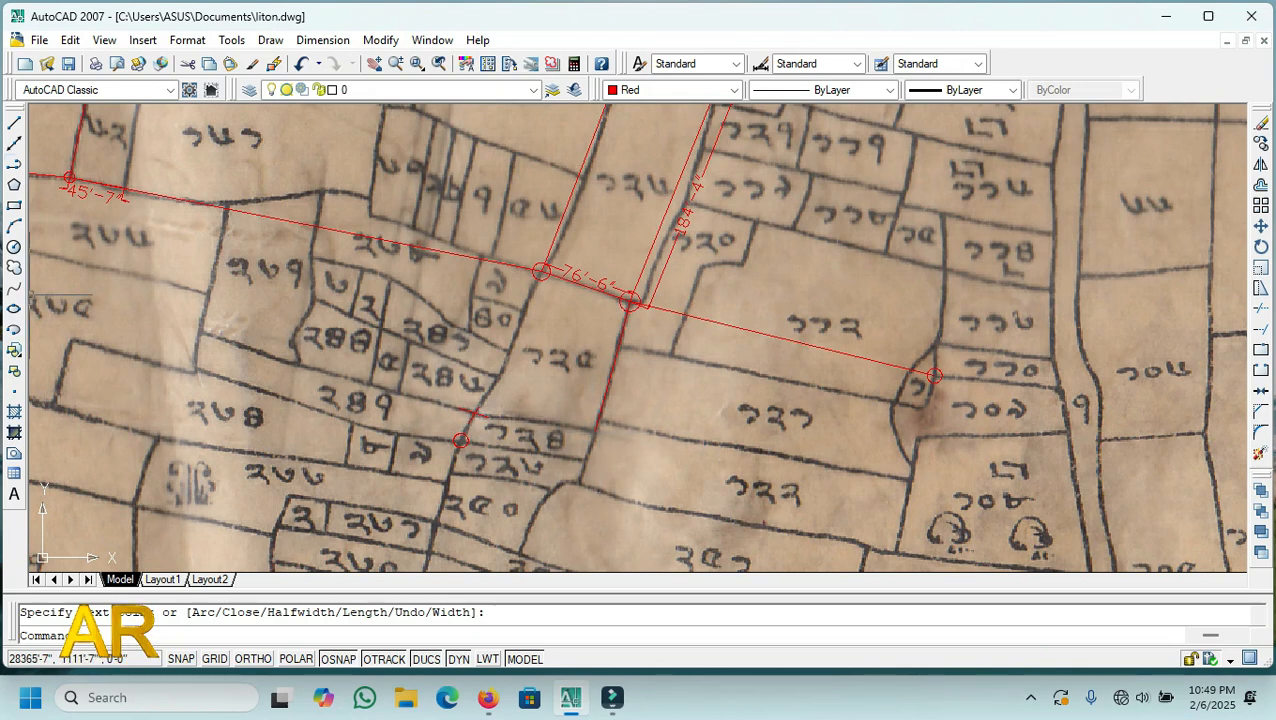
# - Start a polyline at plot ১২৫'s lower eastern corner and run it about 99'-7" to the crossing red lines at its lower western corner
pyautogui.click(14, 163)
pyautogui.scroll(2, 603, 441)
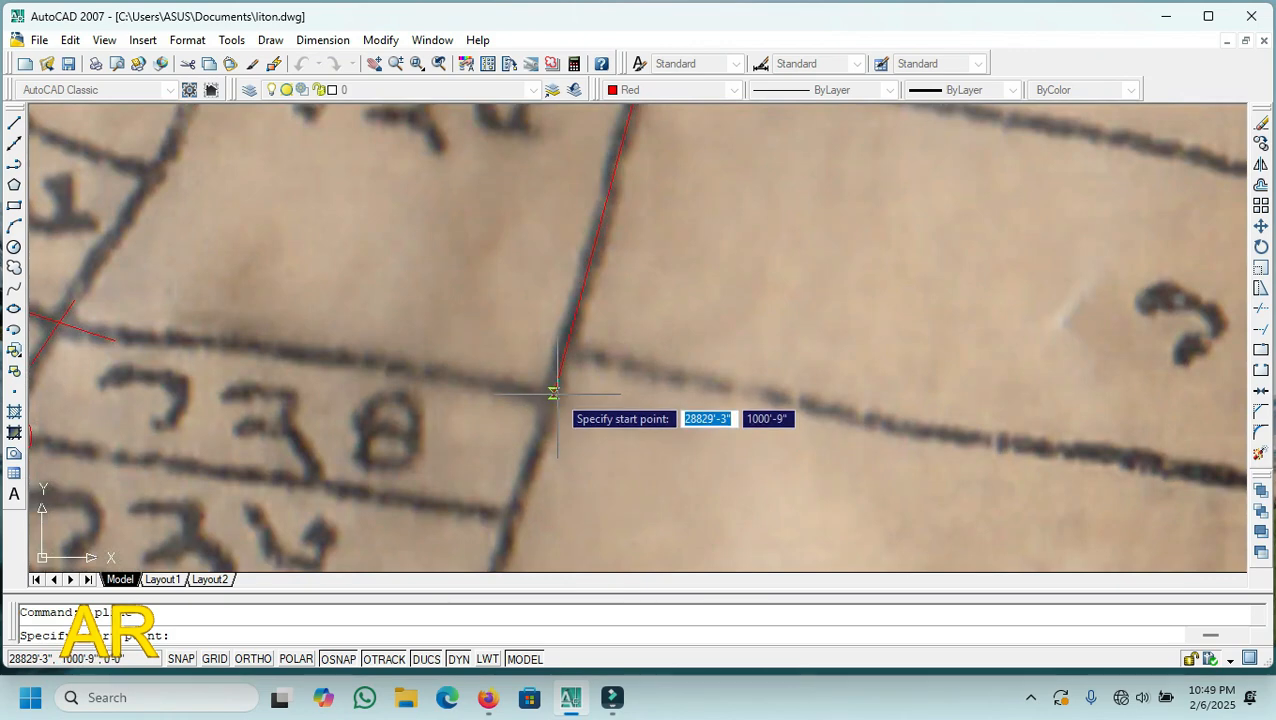
pyautogui.click(552, 398)
pyautogui.scroll(-5, 645, 388)
pyautogui.scroll(5, 398, 345)
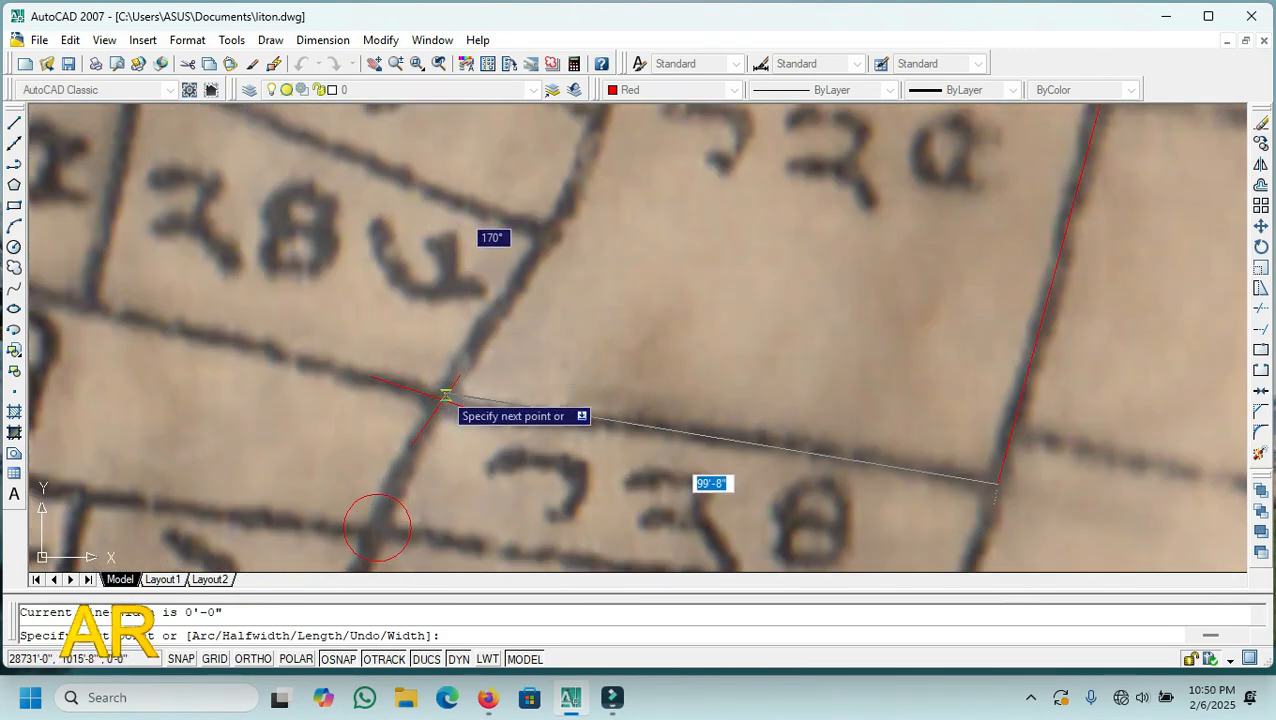
pyautogui.scroll(5, 446, 397)
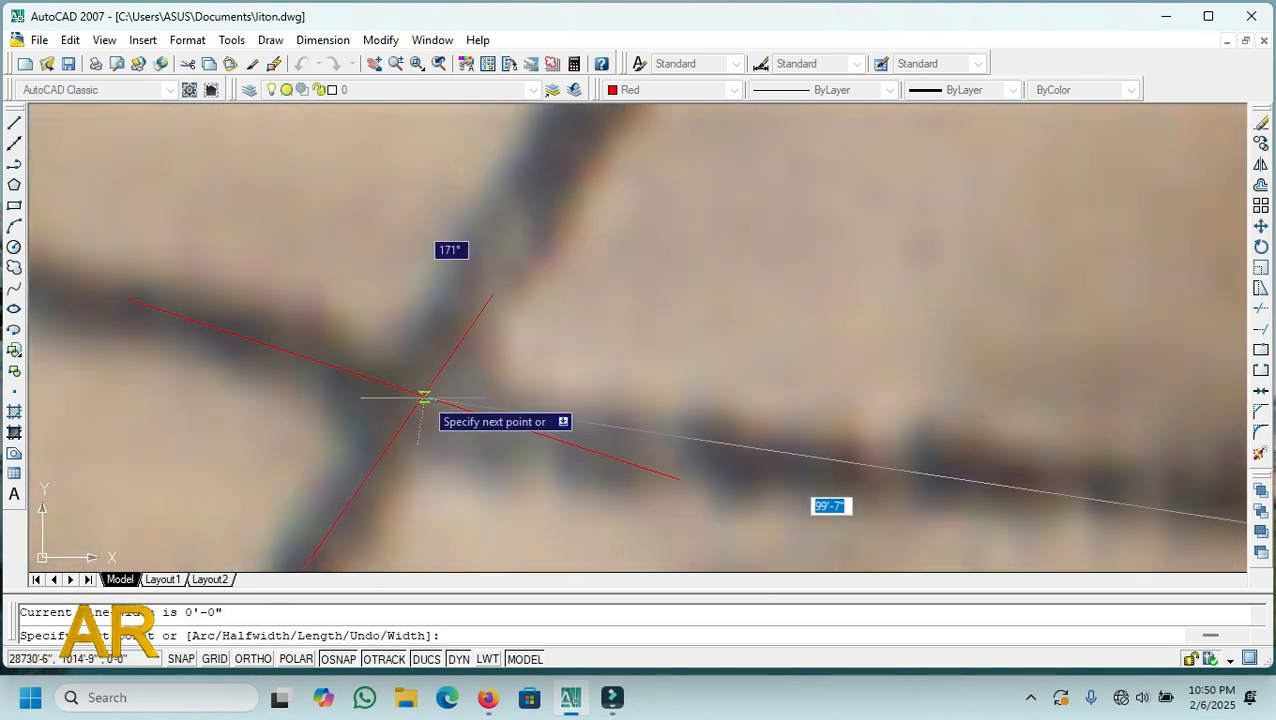
pyautogui.scroll(3, 420, 395)
pyautogui.click(412, 392)
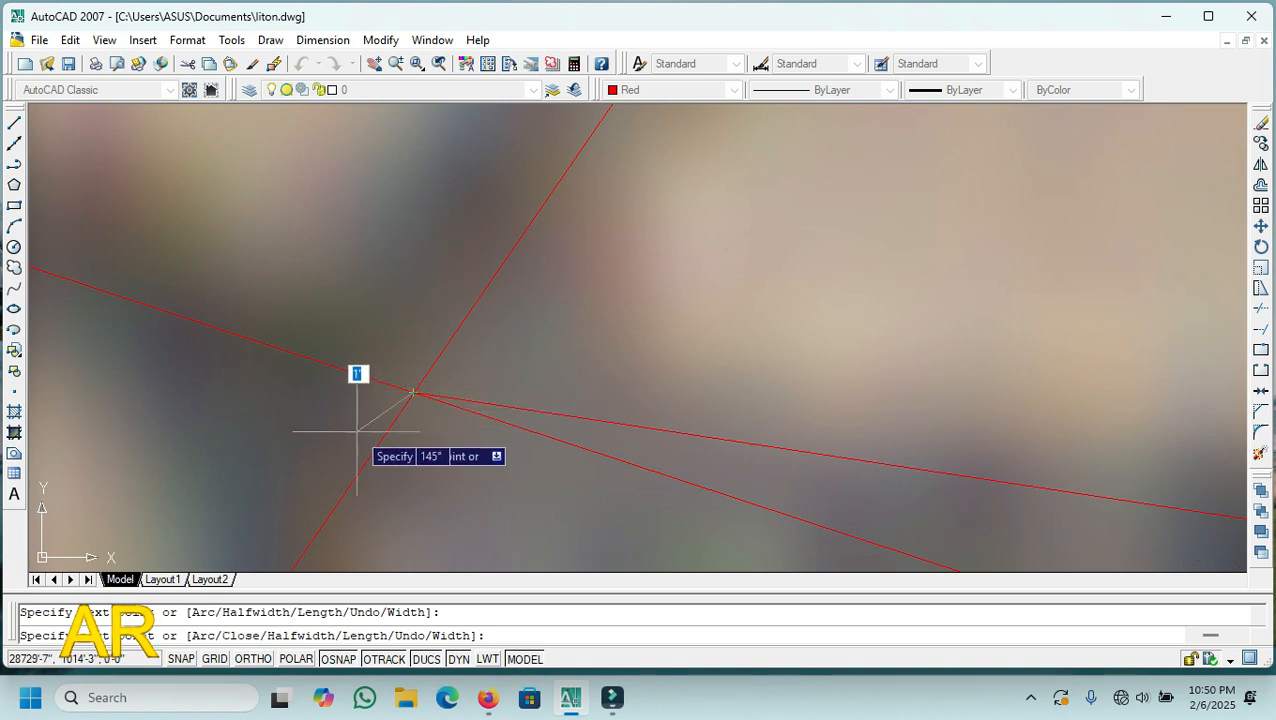
# - Continue the polyline diagonally across plot ১২৫ to the upper eastern circle centre and end it there
pyautogui.scroll(-4, 350, 440)
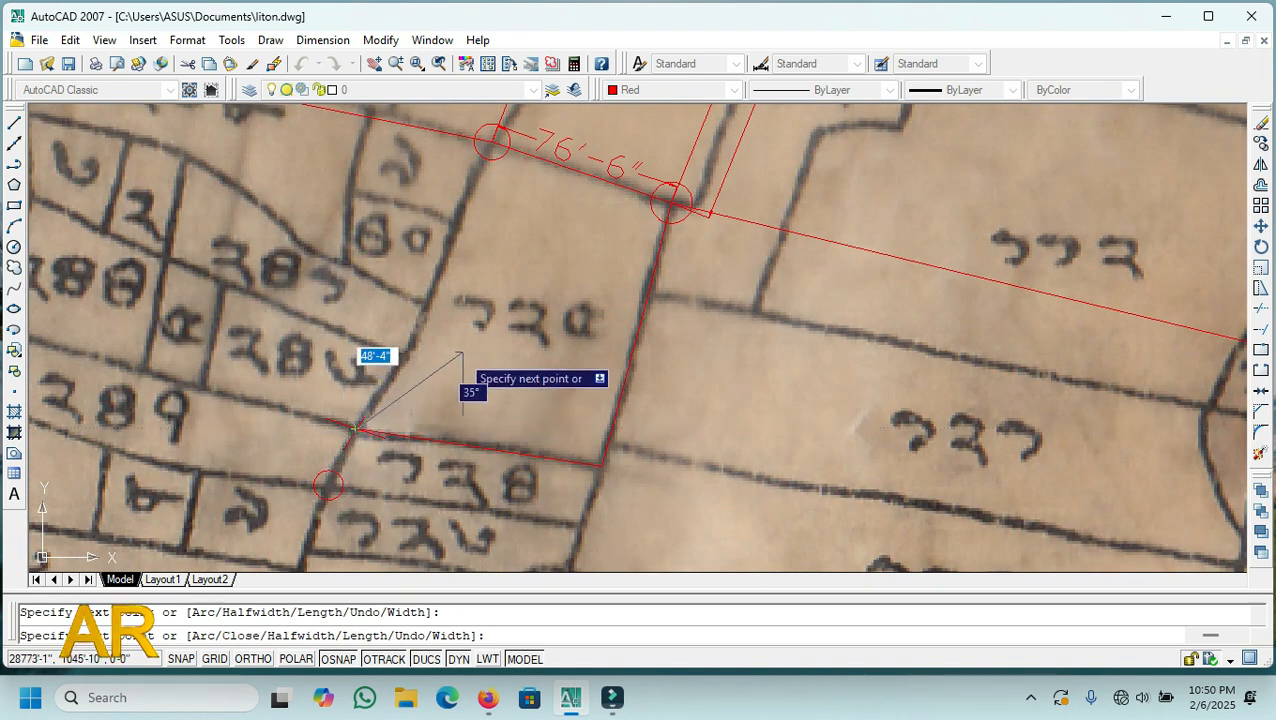
pyautogui.scroll(2, 655, 213)
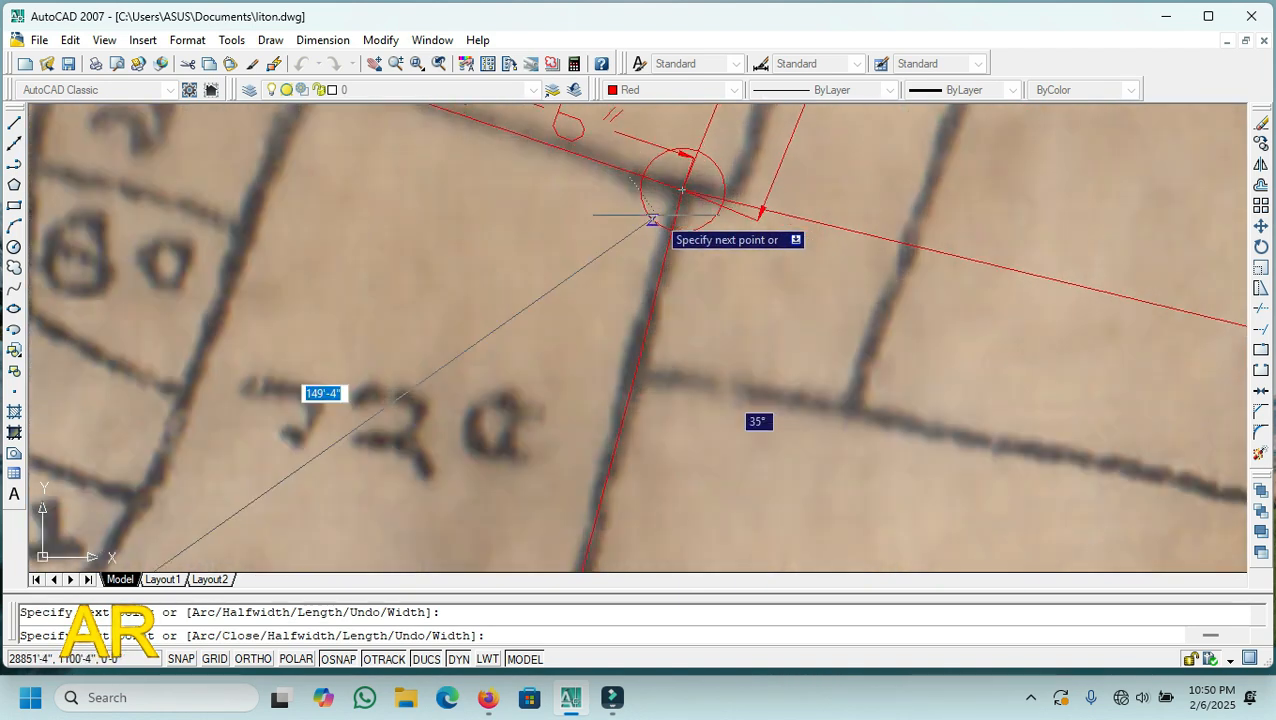
pyautogui.click(681, 189)
pyautogui.scroll(-2, 740, 335)
pyautogui.rightClick(808, 252)
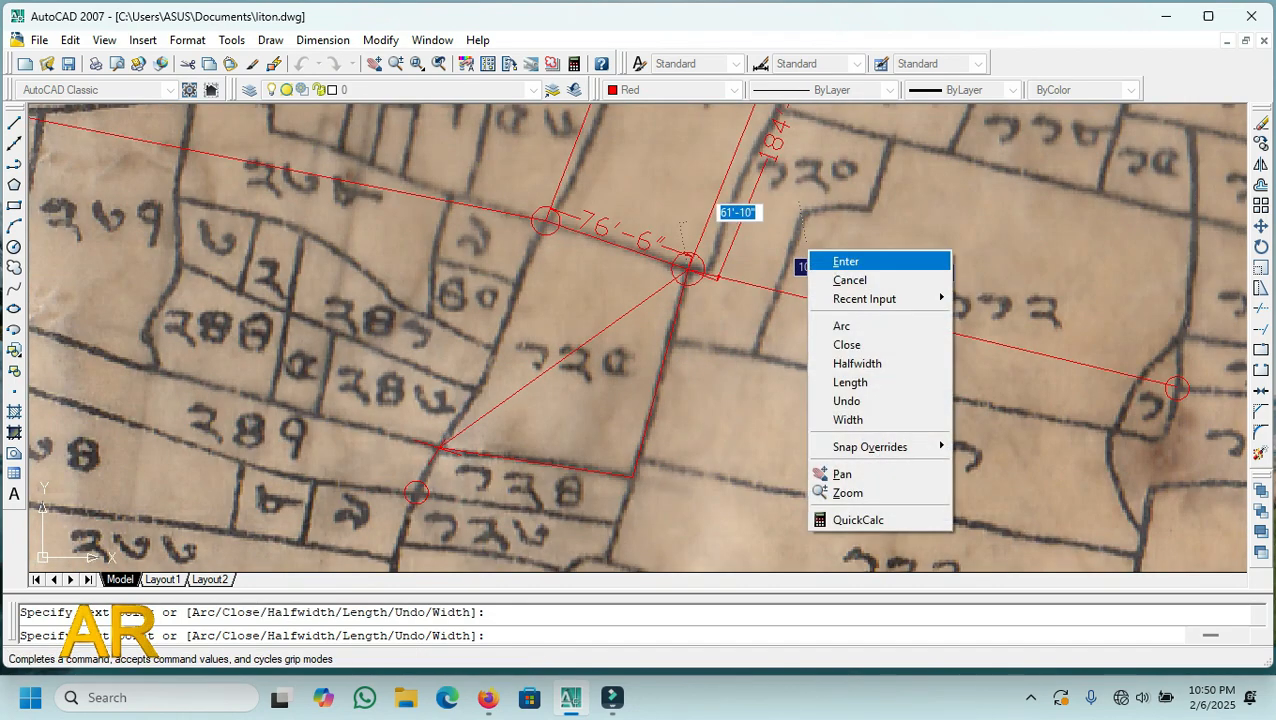
pyautogui.click(845, 261)
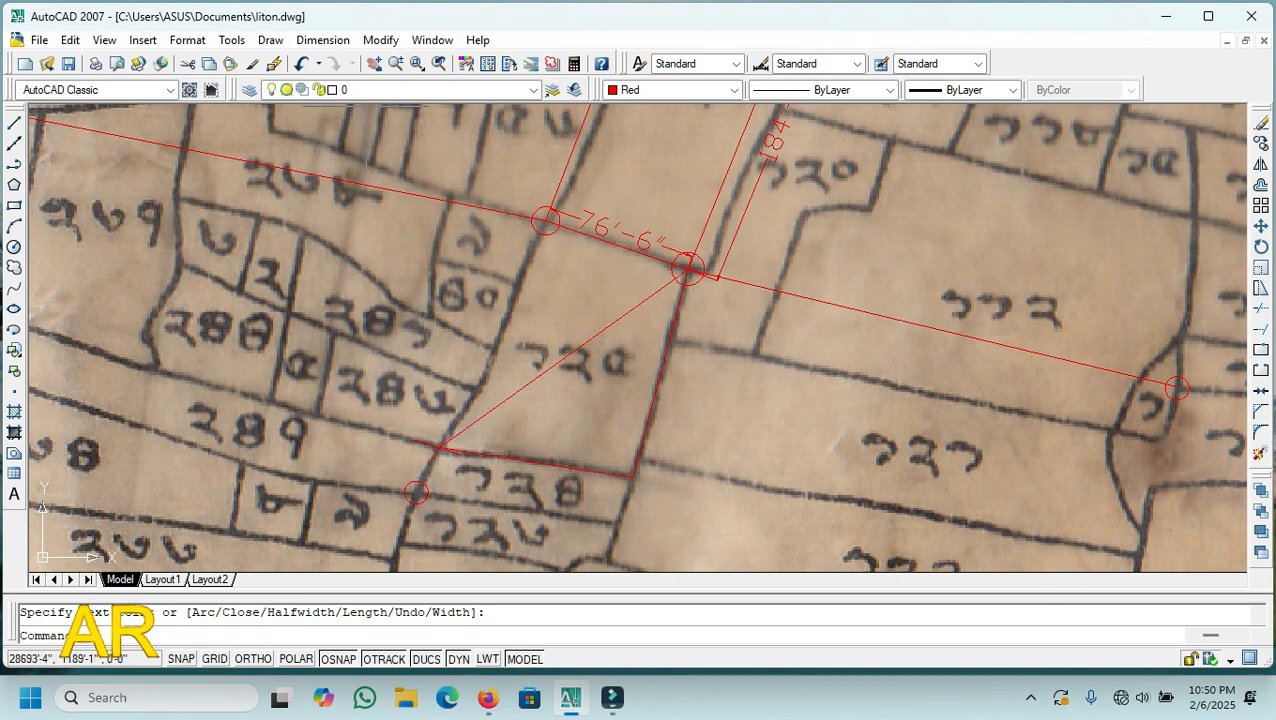
# - Add an aligned dimension along plot ১২৫'s diagonal from the upper eastern circle centre to the lower western corner, and delete it
pyautogui.click(322, 40)
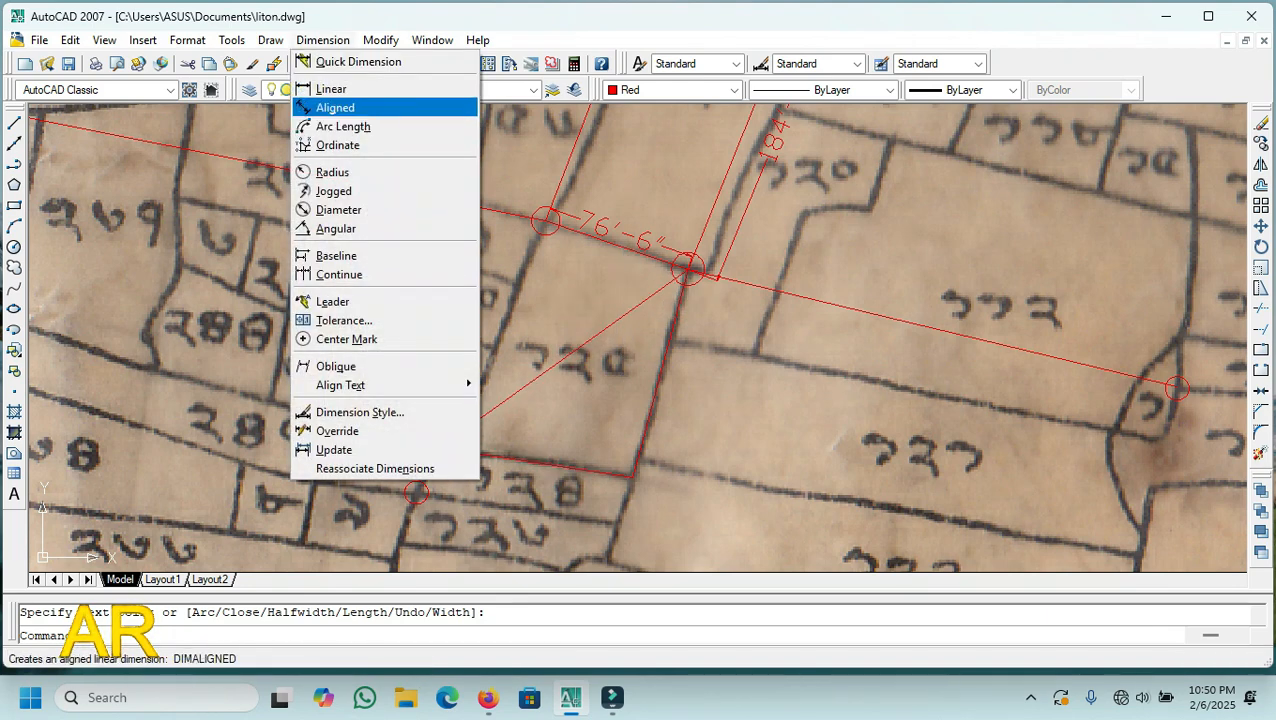
pyautogui.click(335, 107)
pyautogui.scroll(4, 690, 270)
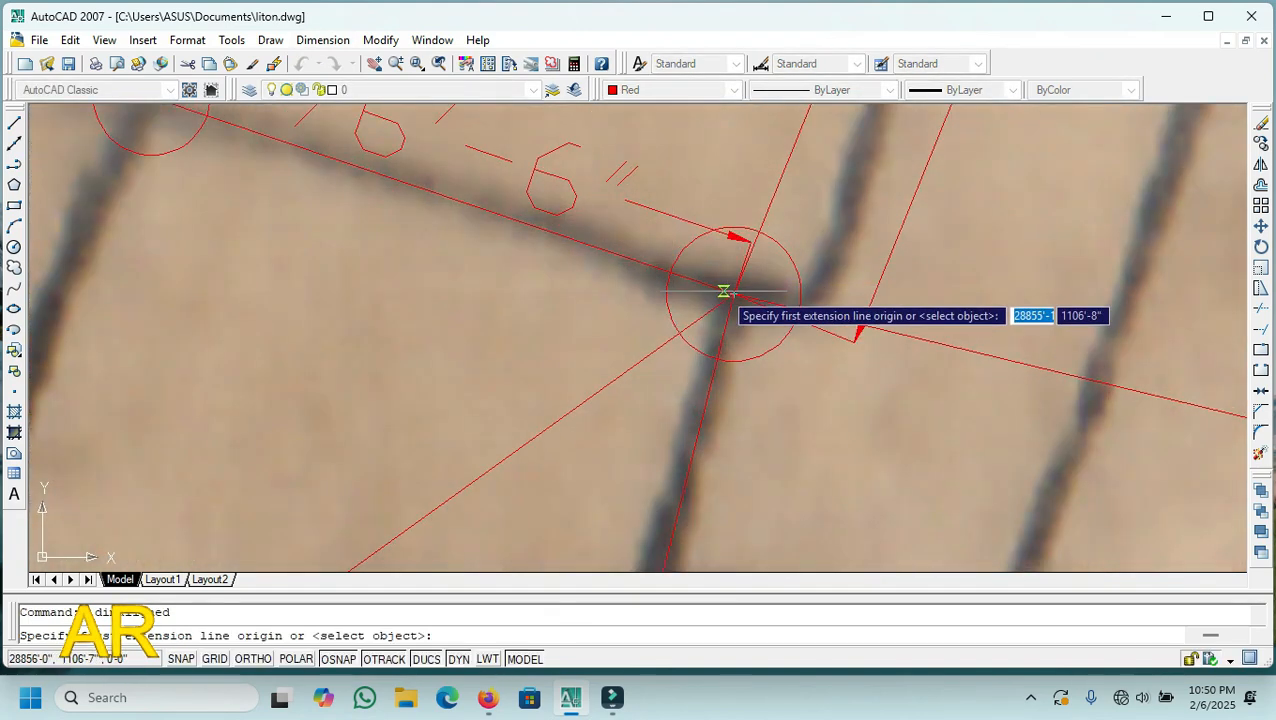
pyautogui.click(734, 294)
pyautogui.scroll(-4, 734, 294)
pyautogui.scroll(5, 456, 484)
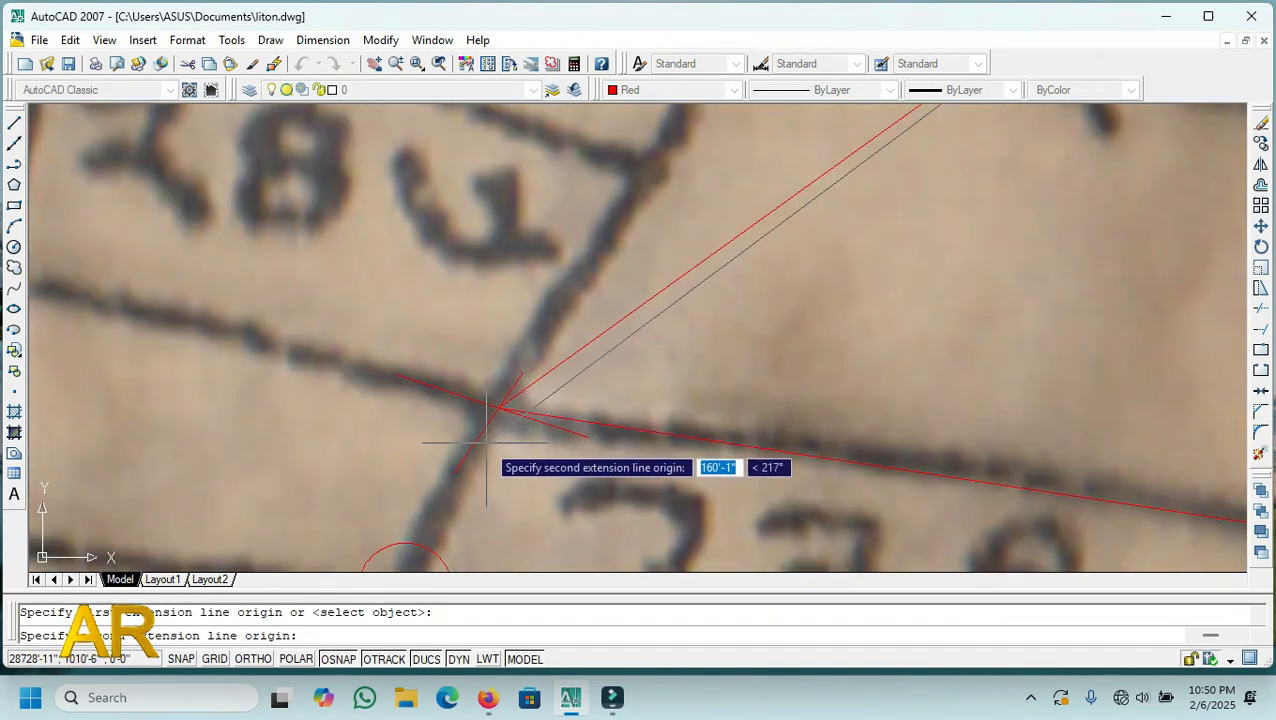
pyautogui.click(500, 407)
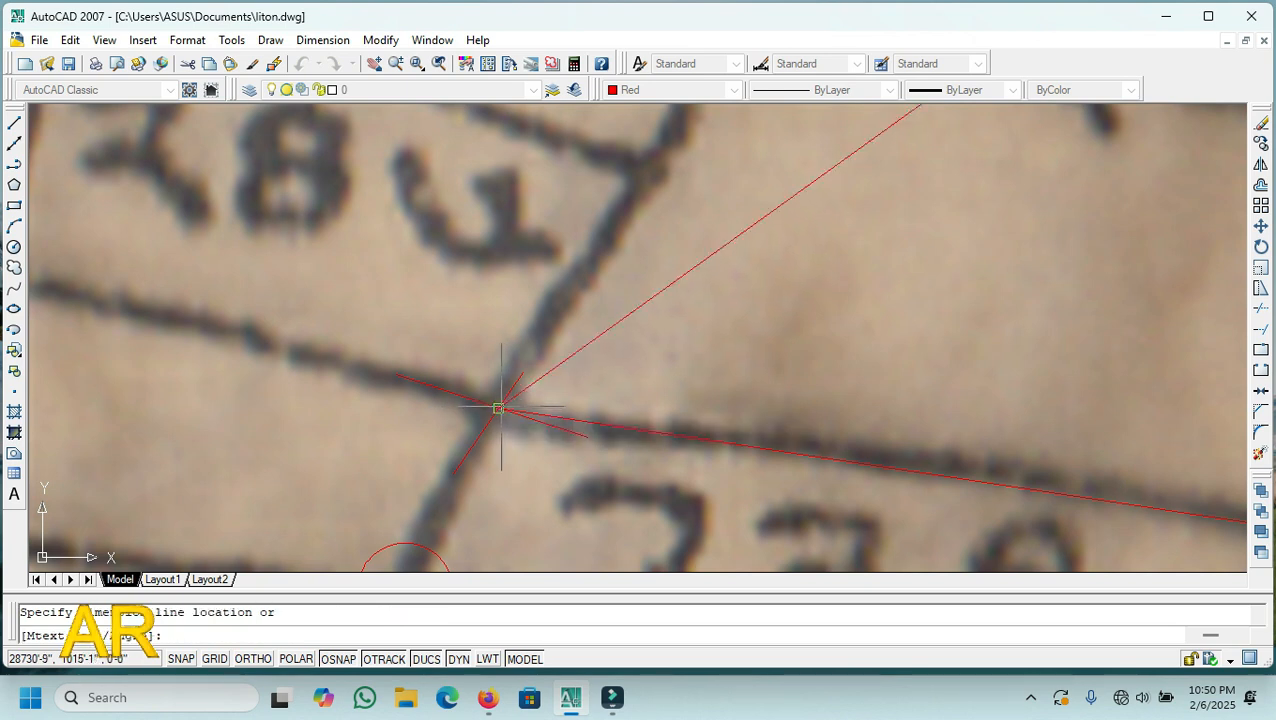
pyautogui.scroll(-4, 500, 407)
pyautogui.click(509, 428)
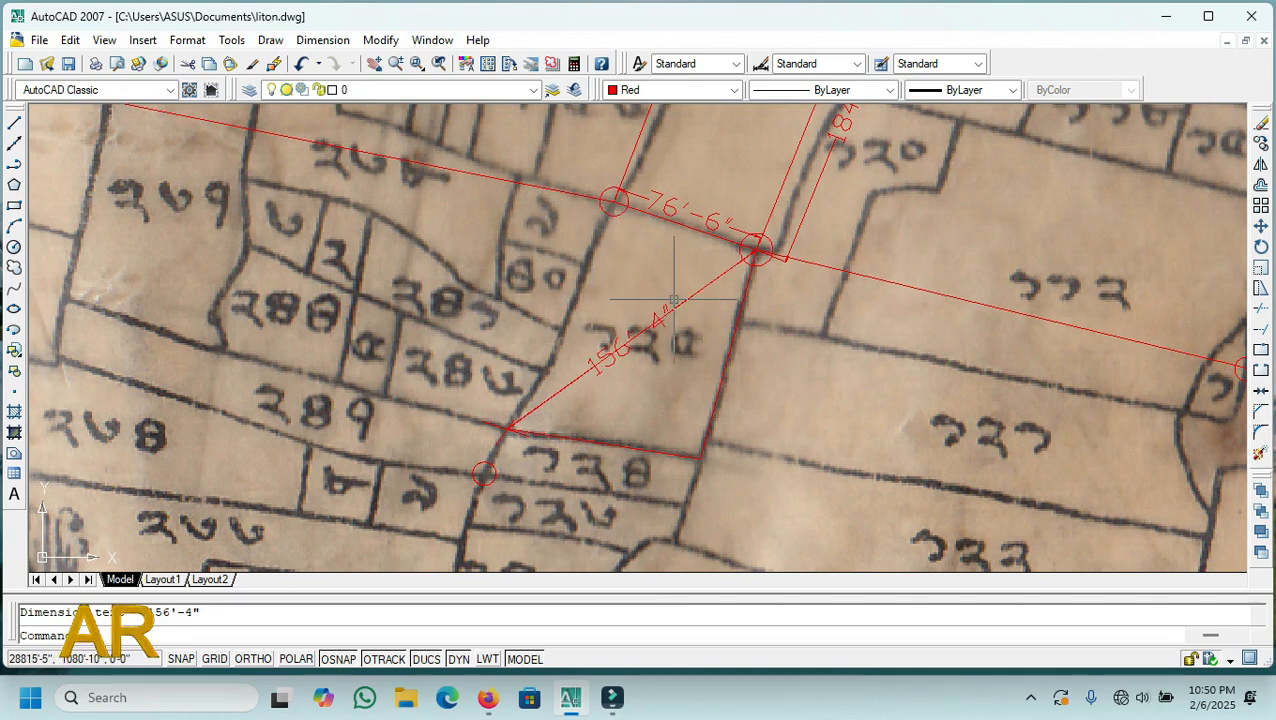
pyautogui.press('Delete')
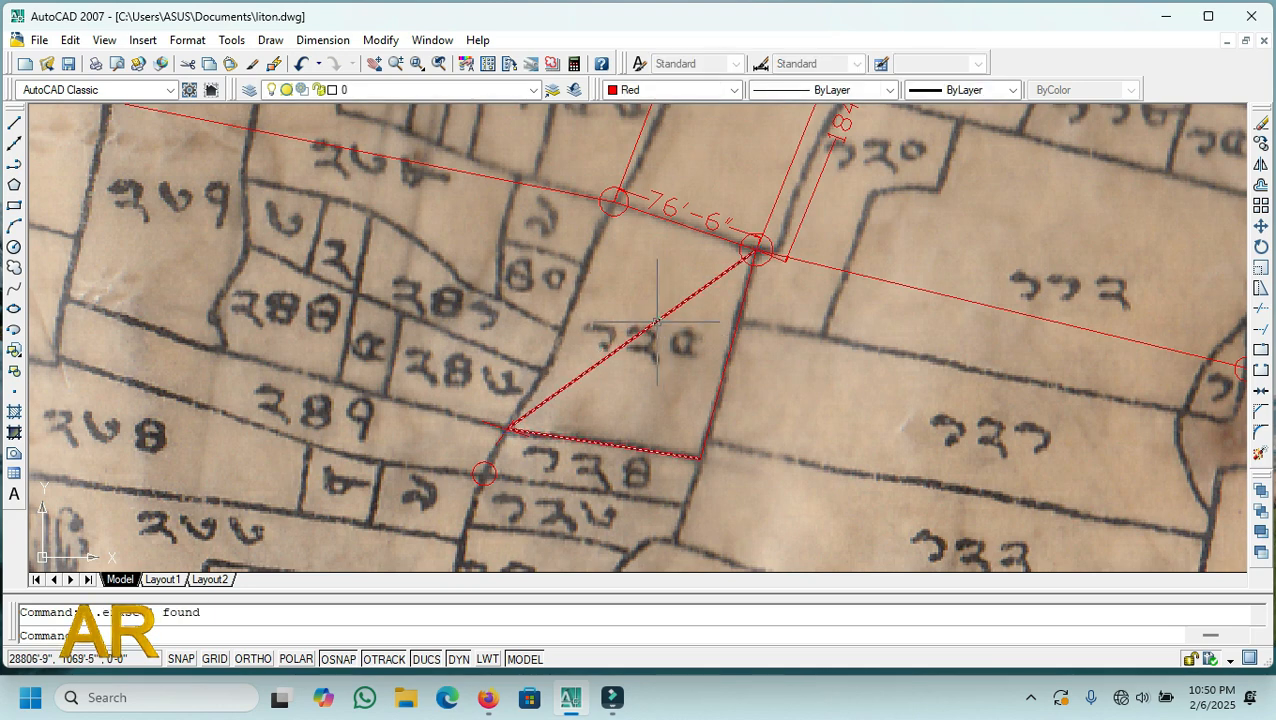
pyautogui.click(657, 322)
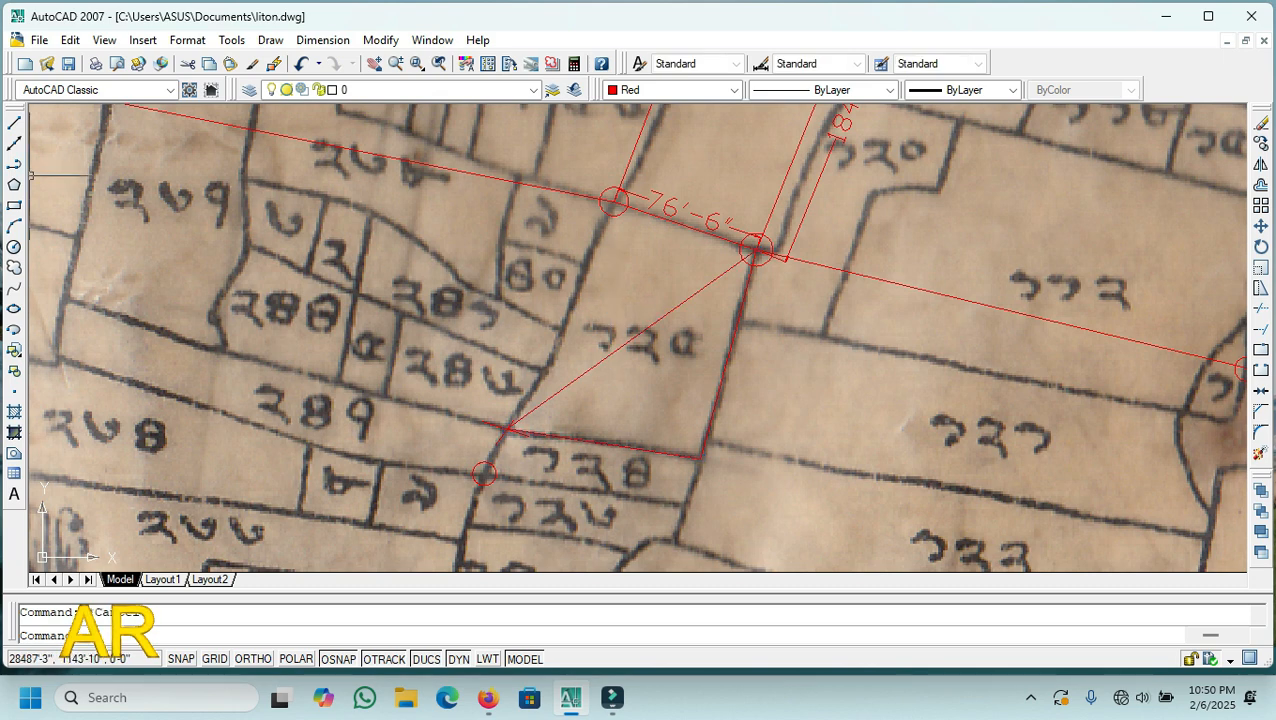
# - Trace the upper part of plot ১২৫'s western boundary with a polyline about 34' from the upper western circle centre to the first junction
pyautogui.click(14, 164)
pyautogui.scroll(5, 618, 225)
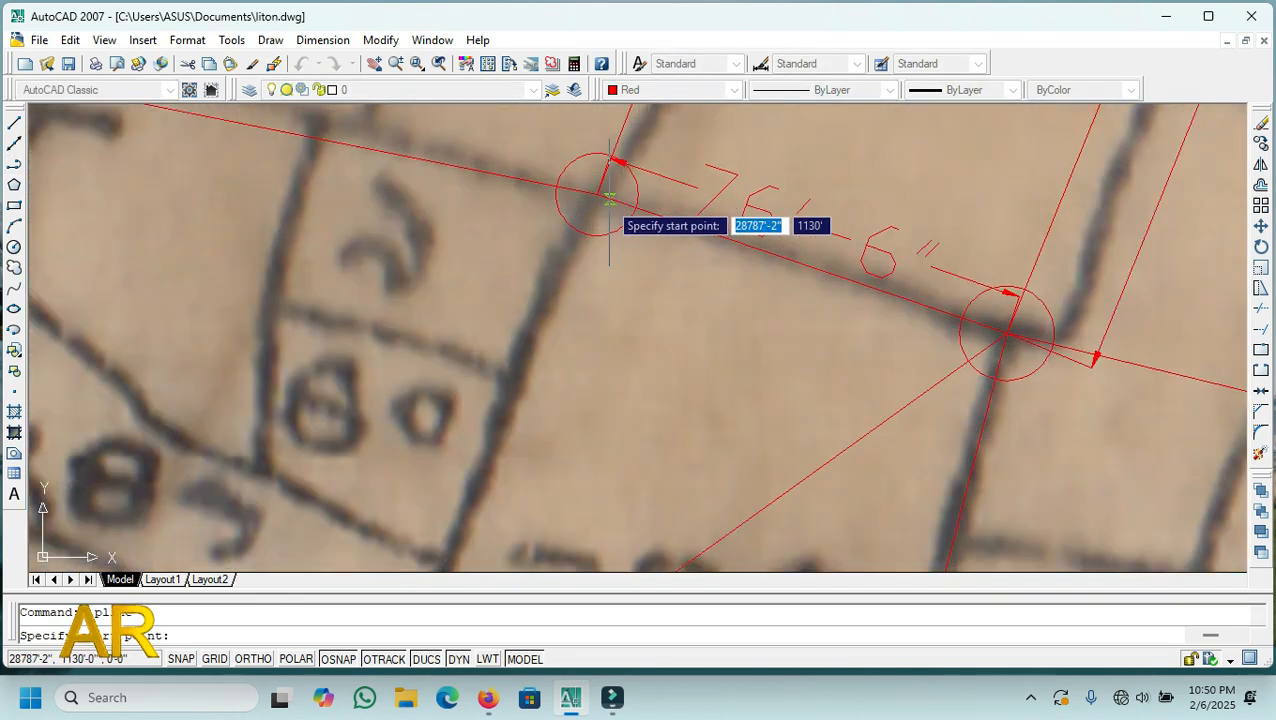
pyautogui.click(597, 195)
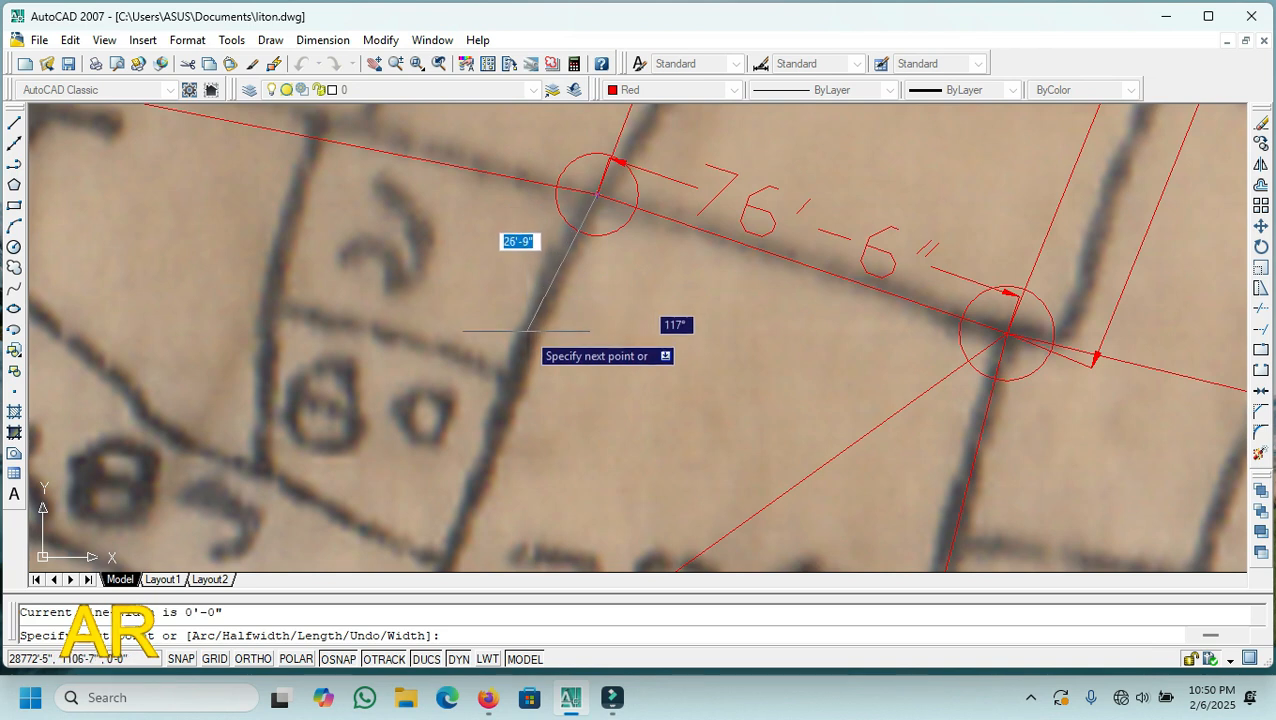
pyautogui.scroll(2, 527, 342)
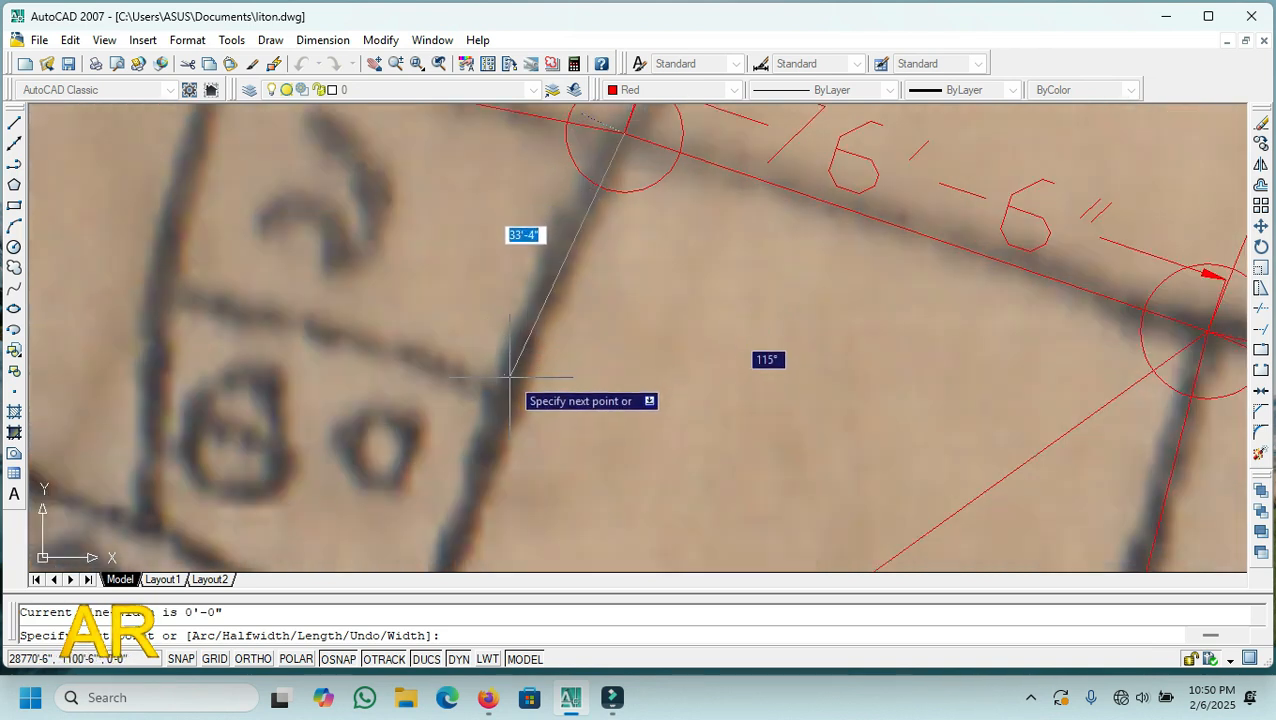
pyautogui.click(505, 385)
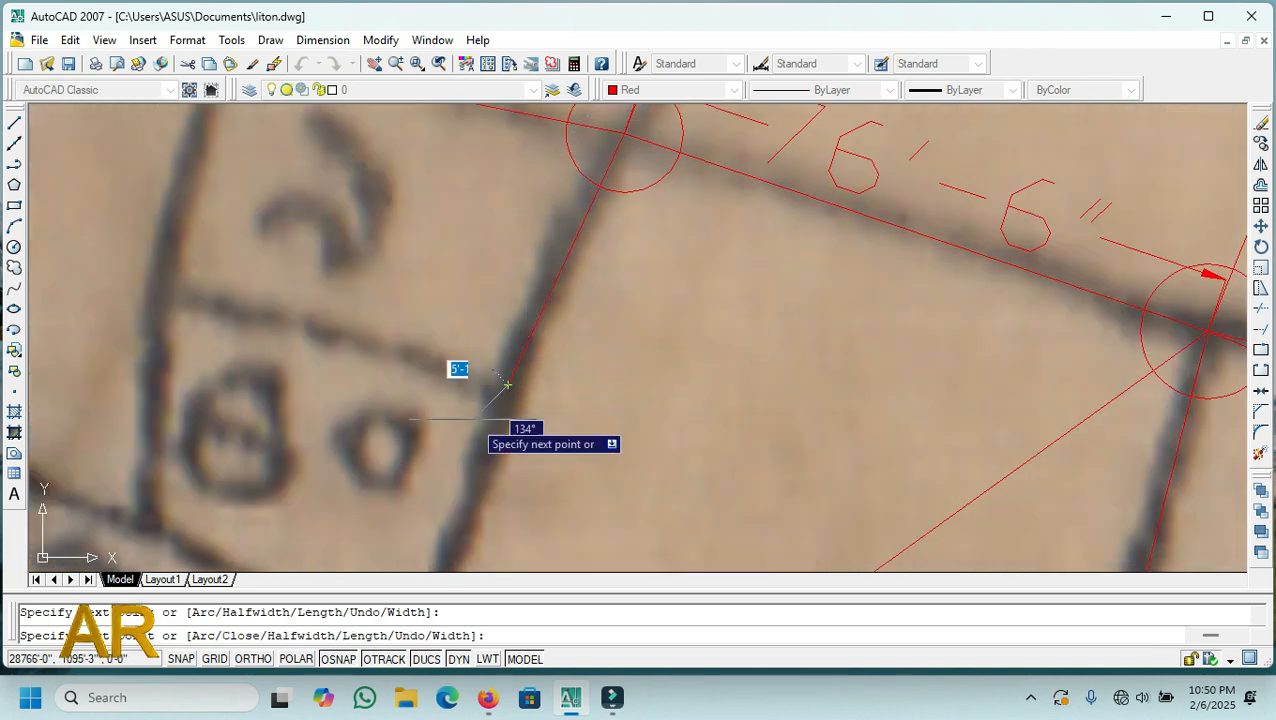
# - Continue the polyline across plot ১২৫ to the upper eastern circle centre and end it there
pyautogui.scroll(-3, 455, 395)
pyautogui.scroll(3, 735, 392)
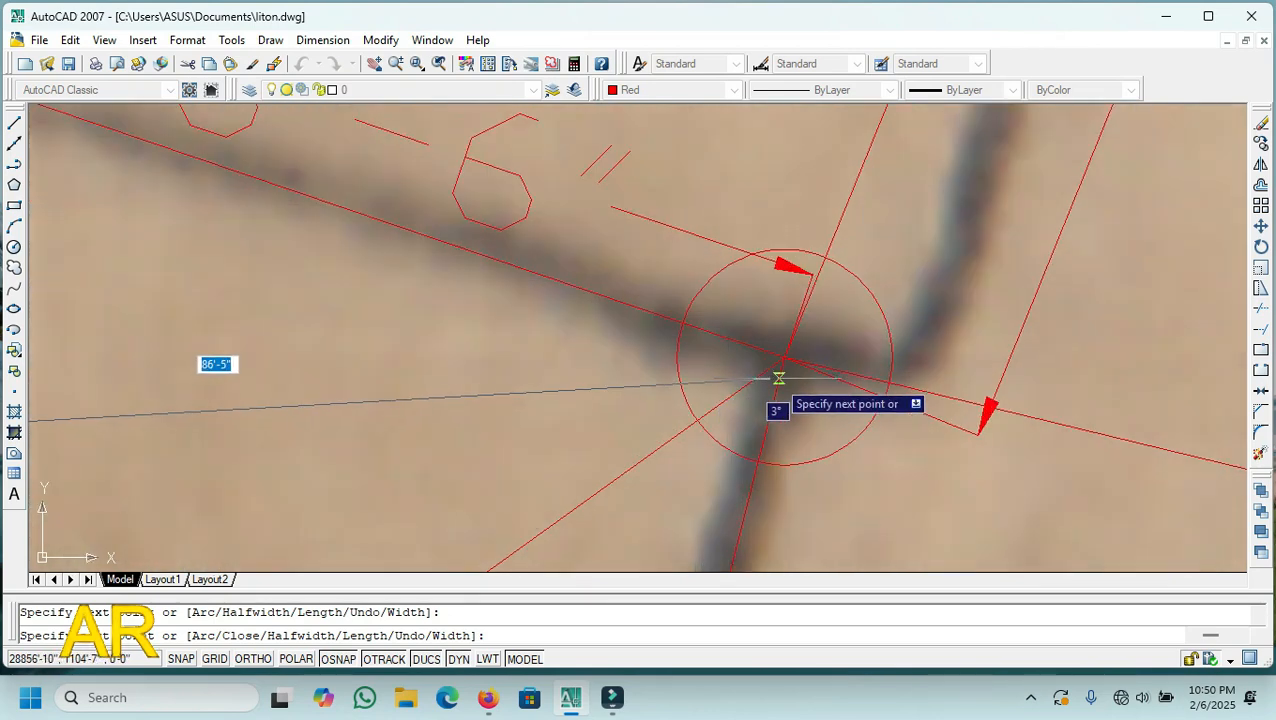
pyautogui.click(785, 358)
pyautogui.scroll(-5, 785, 358)
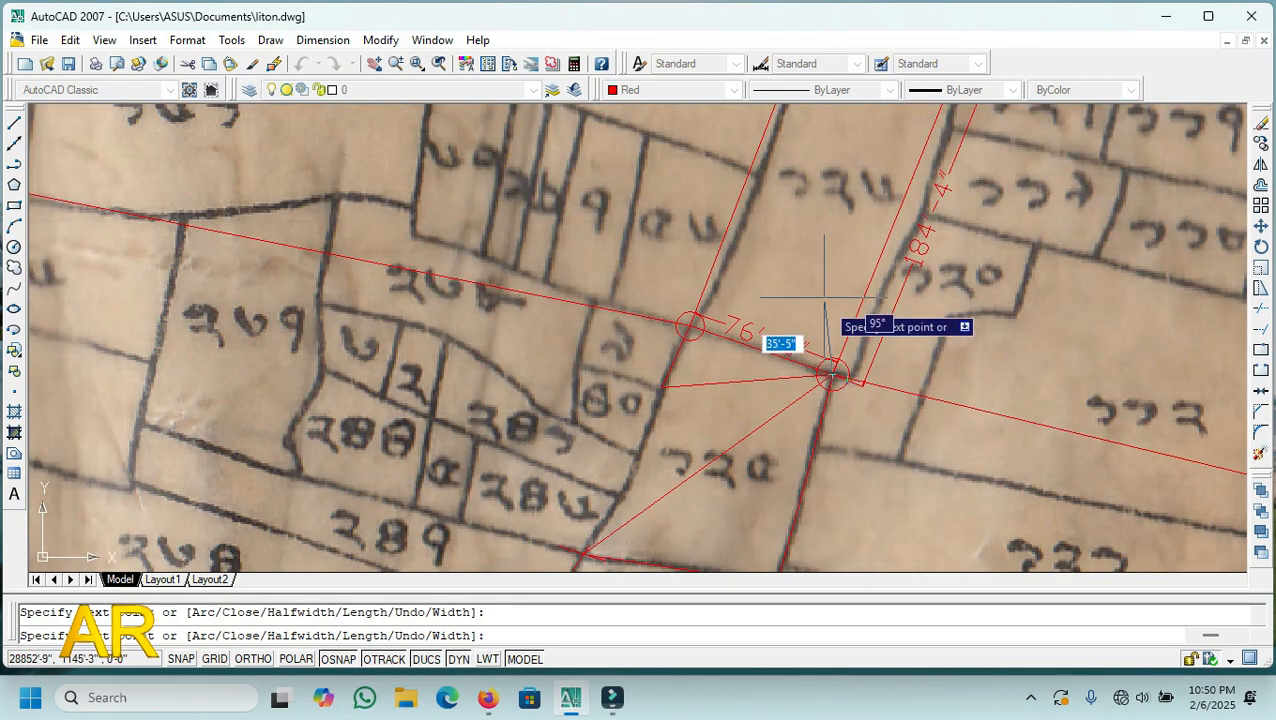
pyautogui.rightClick(819, 272)
pyautogui.click(852, 282)
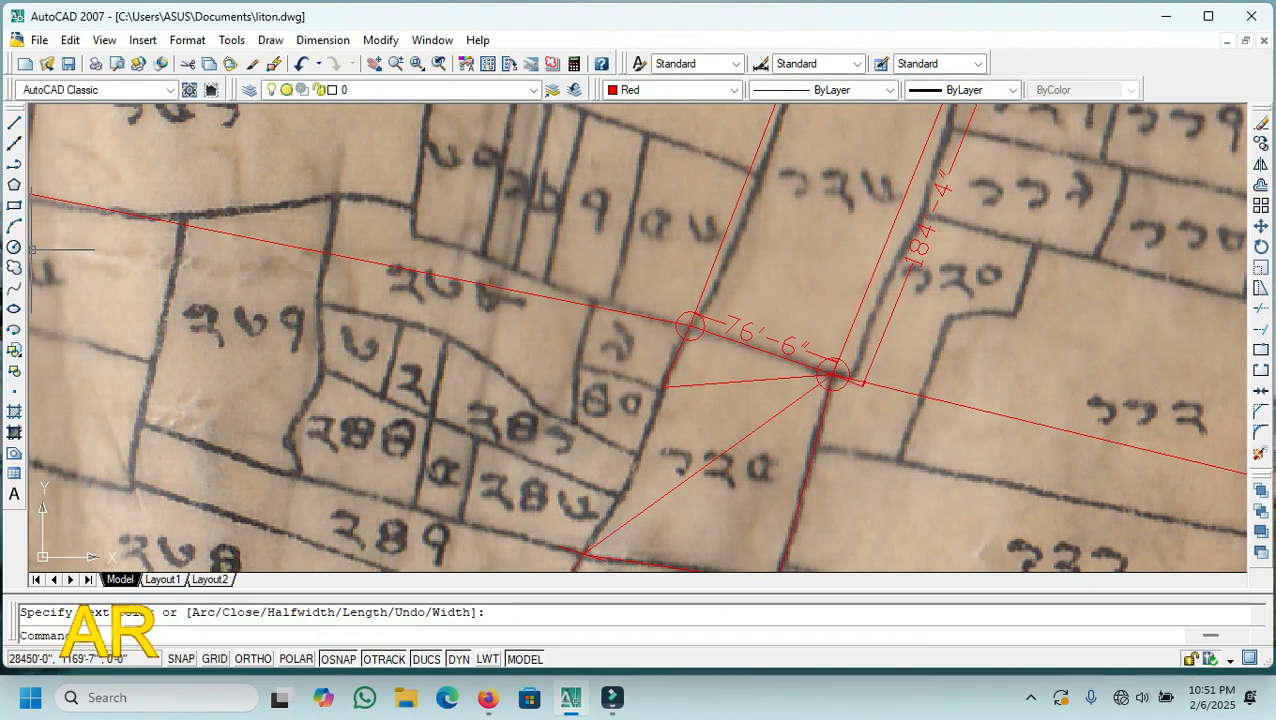
# - Add an aligned dimension just below the line from the upper eastern circle centre to the first junction on plot ১২৫'s western boundary
pyautogui.click(322, 40)
pyautogui.click(326, 88)
pyautogui.scroll(5, 826, 365)
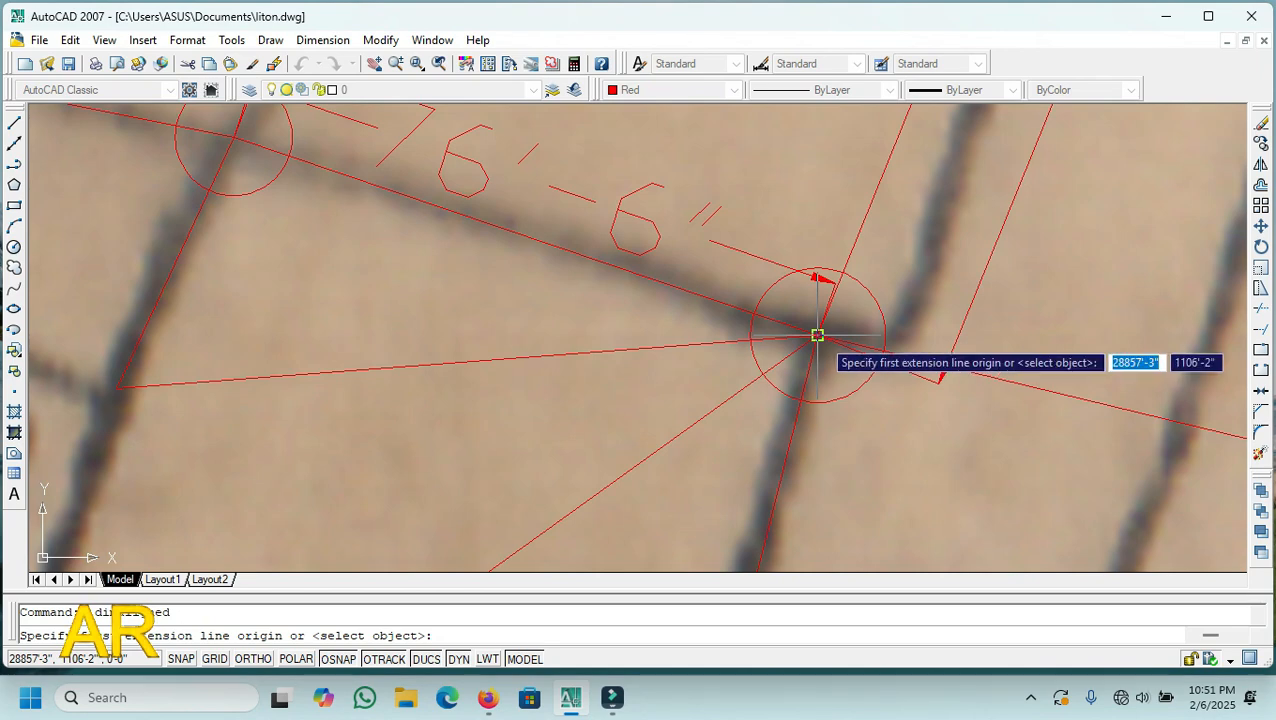
pyautogui.scroll(3, 817, 335)
pyautogui.click(792, 324)
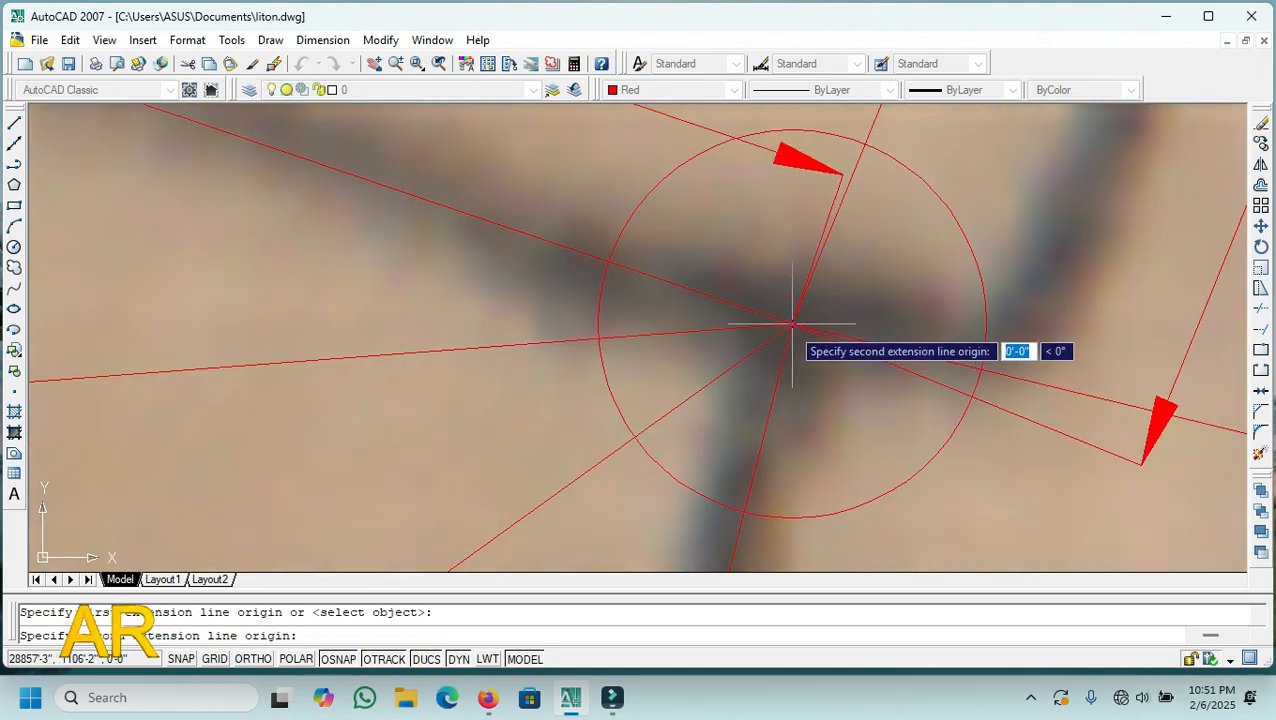
pyautogui.scroll(-4, 792, 330)
pyautogui.scroll(3, 309, 381)
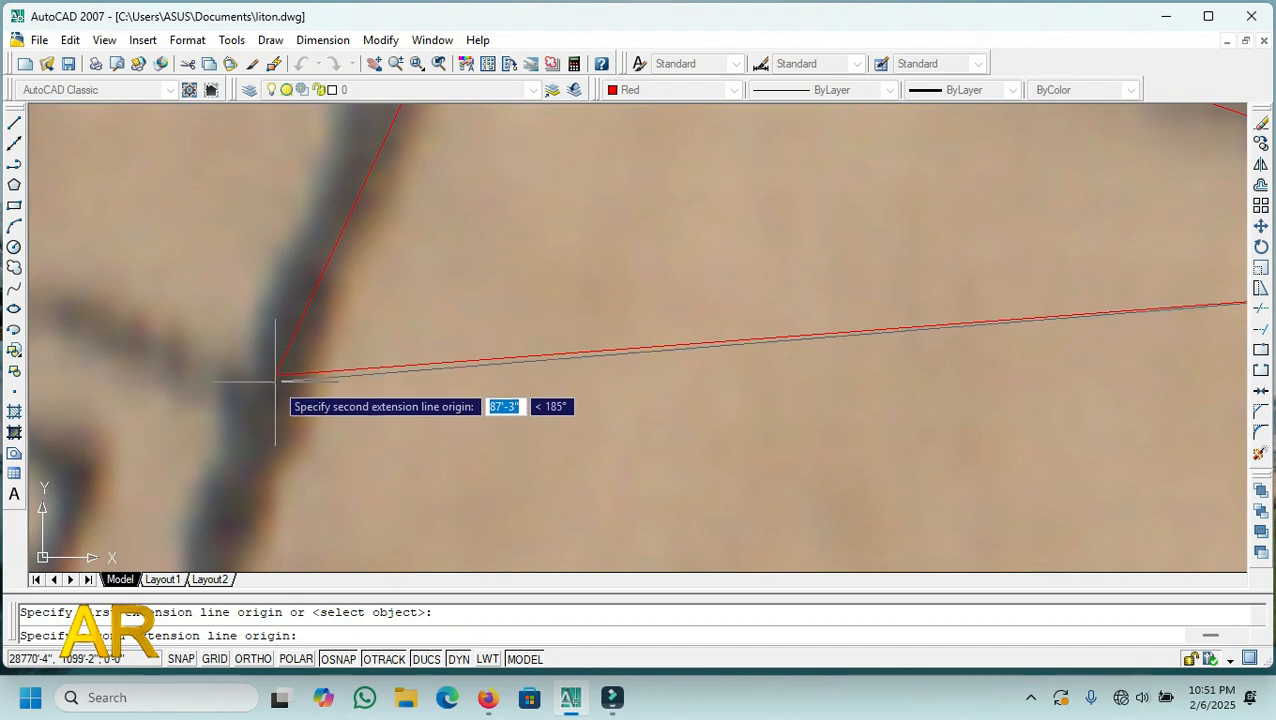
pyautogui.click(276, 374)
pyautogui.click(326, 468)
pyautogui.scroll(-4, 470, 364)
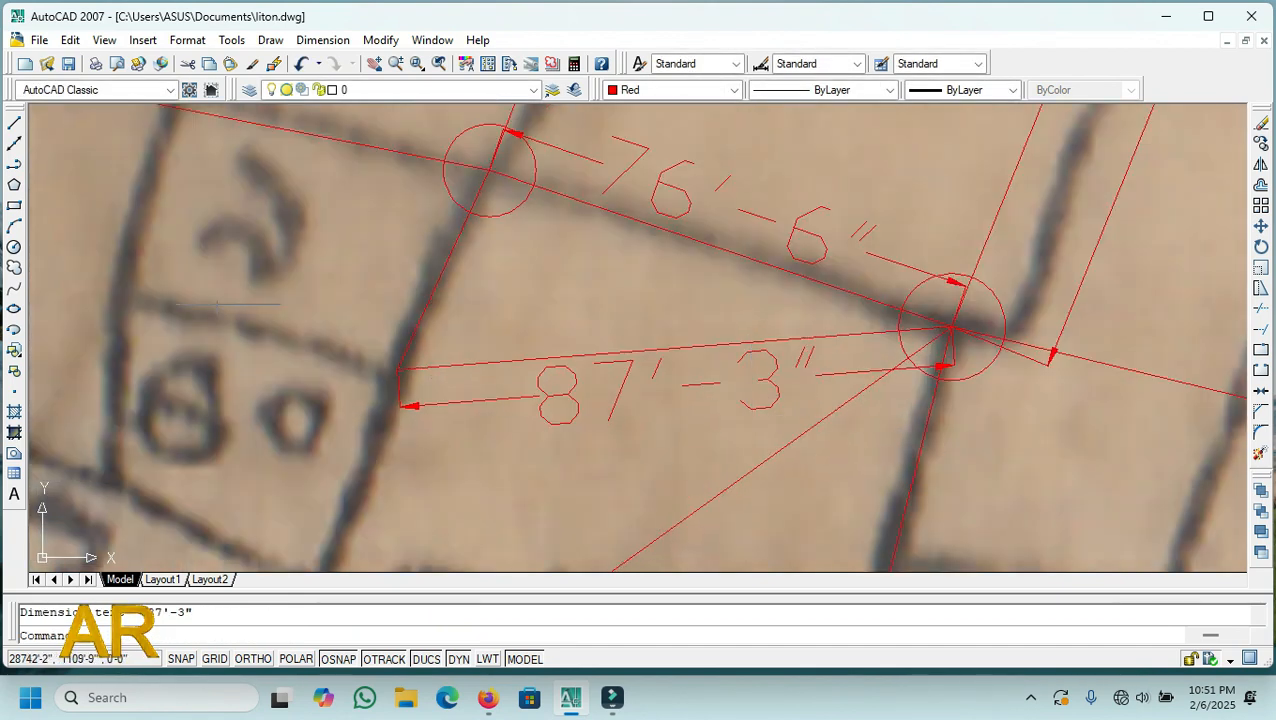
# - Mark the first junction on plot ১২৫'s western boundary with a circle of about 3'-6" radius
pyautogui.click(14, 246)
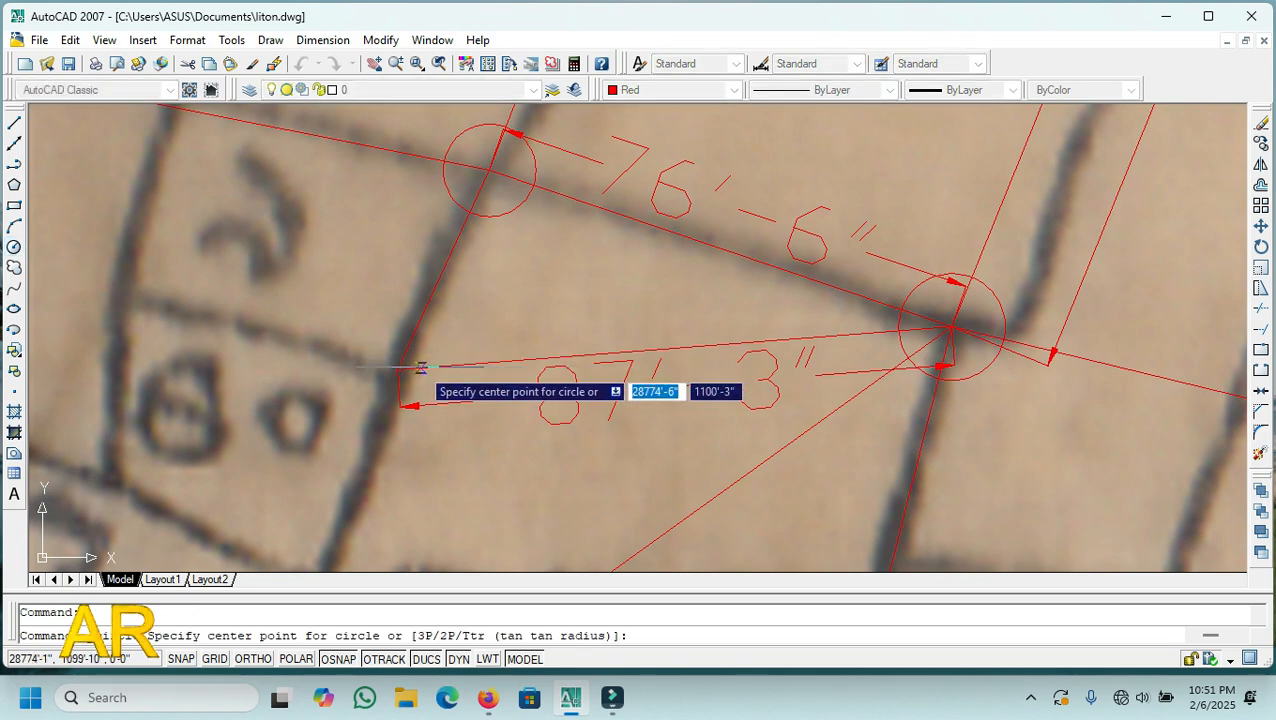
pyautogui.scroll(4, 395, 372)
pyautogui.click(398, 370)
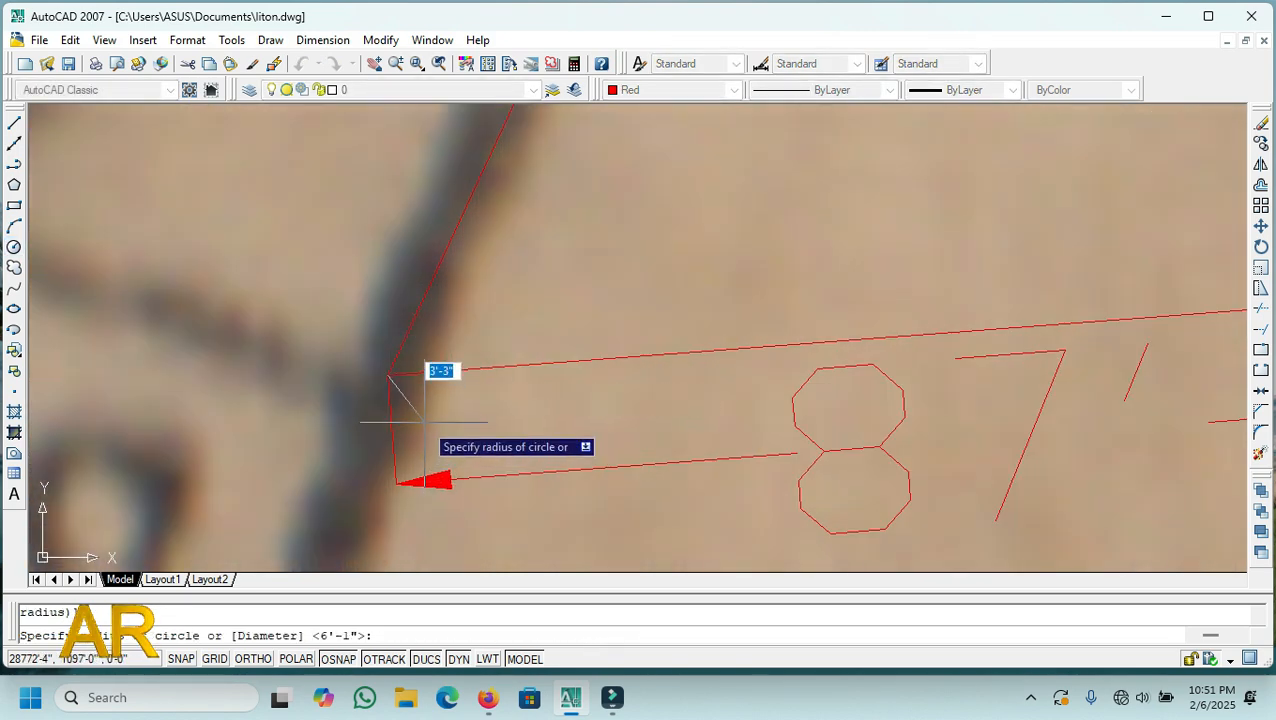
pyautogui.click(421, 430)
pyautogui.scroll(-4, 655, 293)
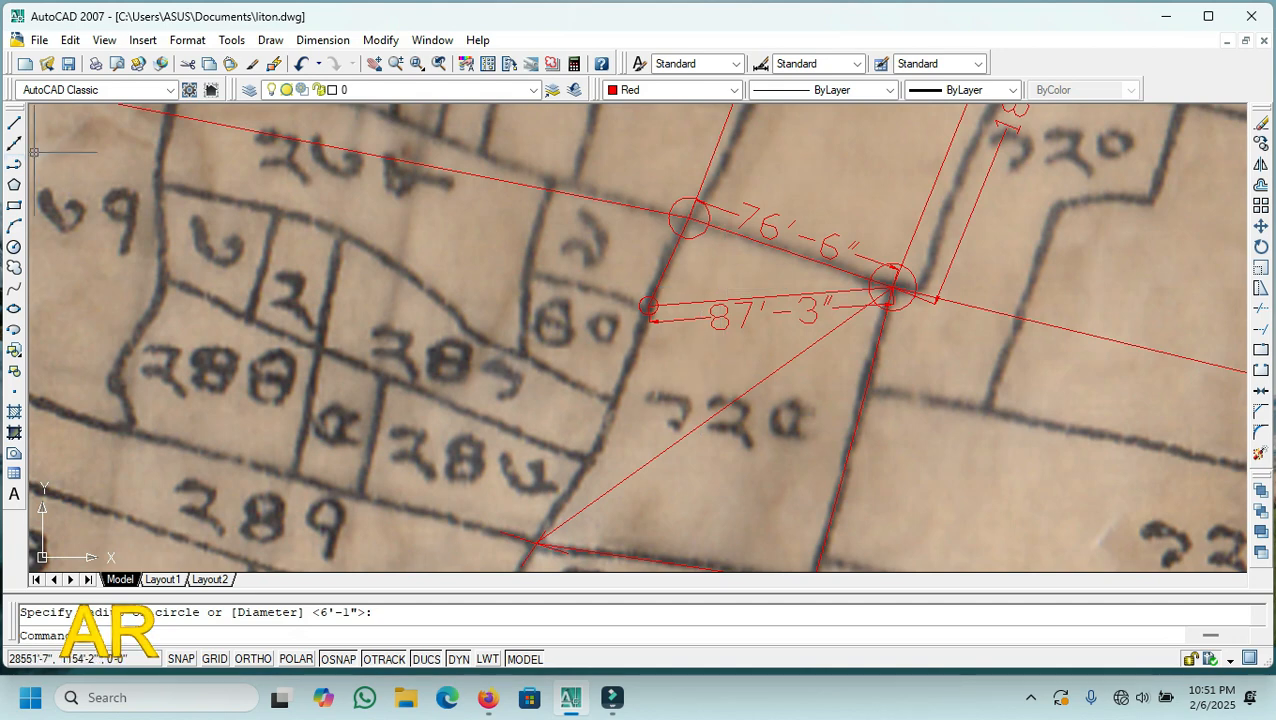
# - Trace plot ১২৫'s western boundary with a polyline about 36'-8" from the small circle's centre to the next junction below
pyautogui.write('pl')
pyautogui.press('Return')
pyautogui.scroll(5, 660, 300)
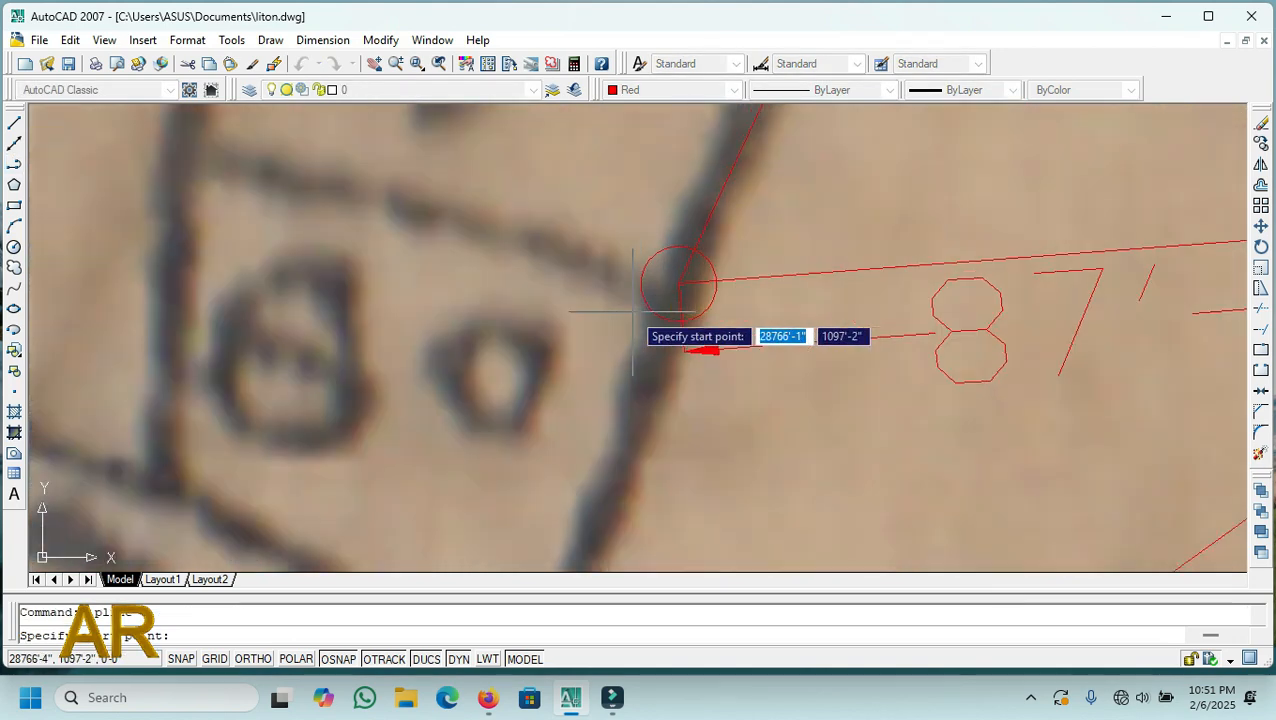
pyautogui.click(678, 284)
pyautogui.scroll(-3, 675, 310)
pyautogui.scroll(2, 660, 425)
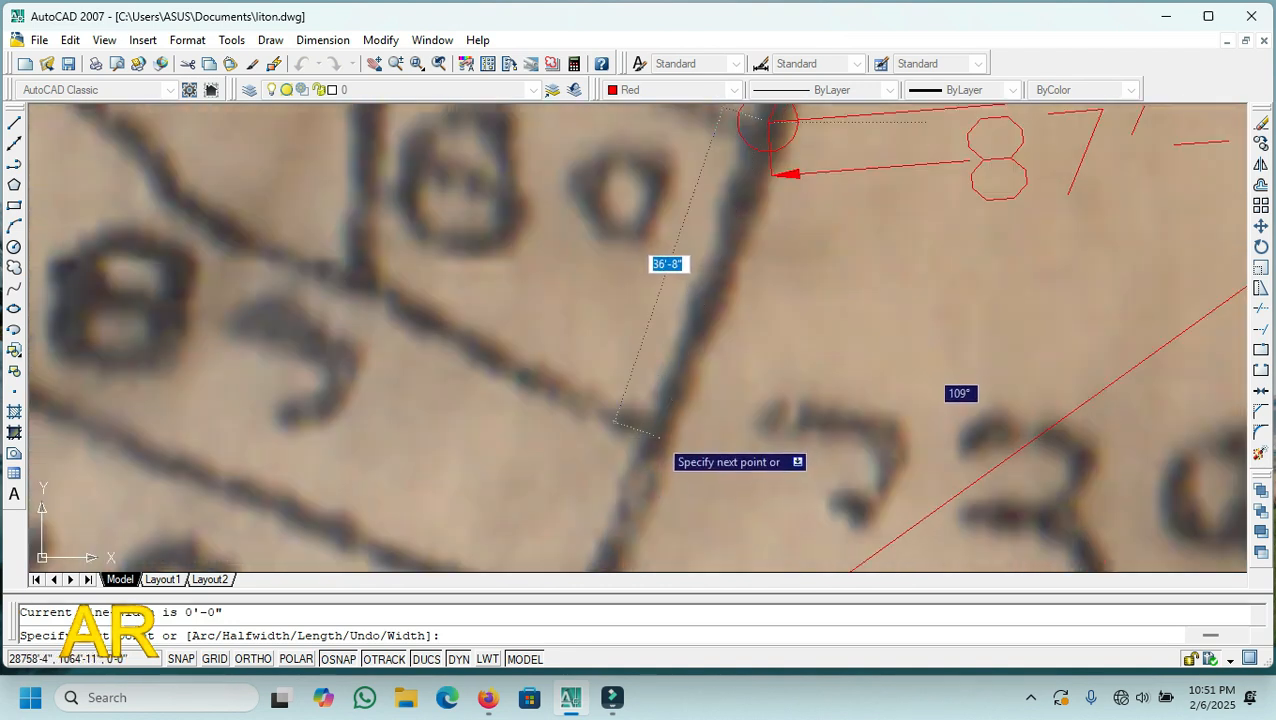
pyautogui.click(659, 437)
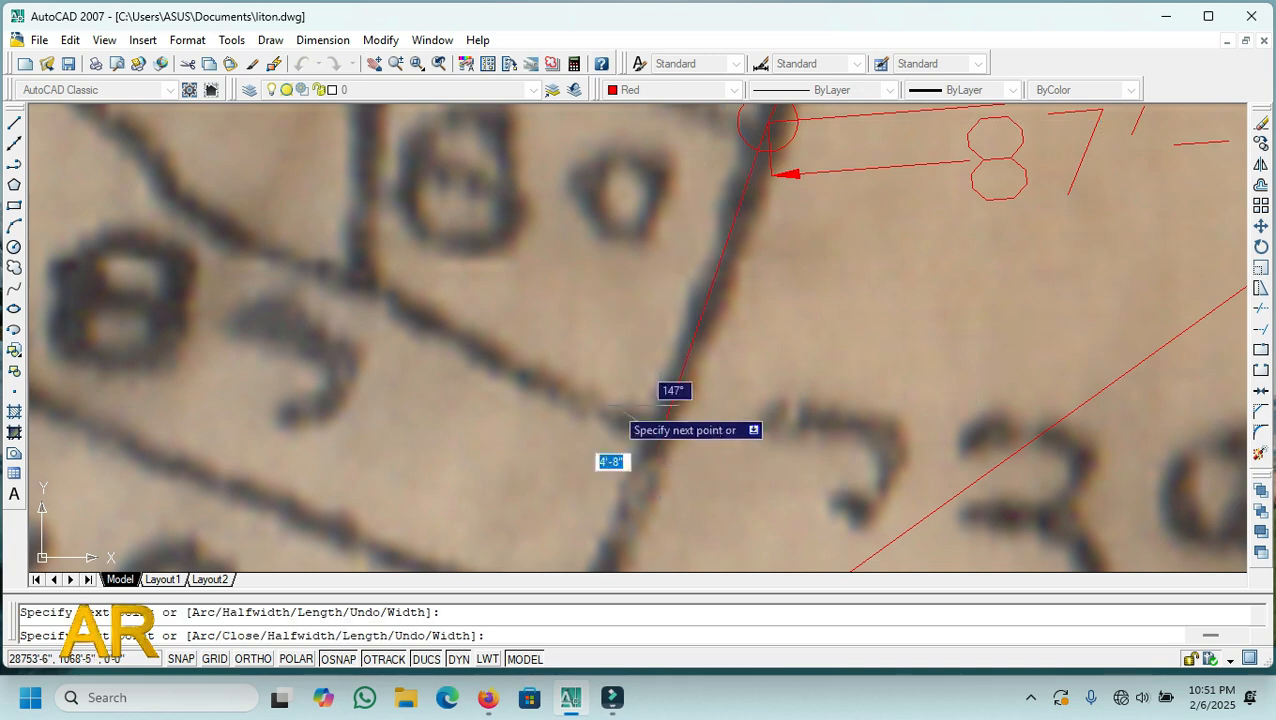
# - Continue the polyline about 96' diagonally across plot ১২৫ to its lower eastern corner and end it there
pyautogui.scroll(-4, 620, 430)
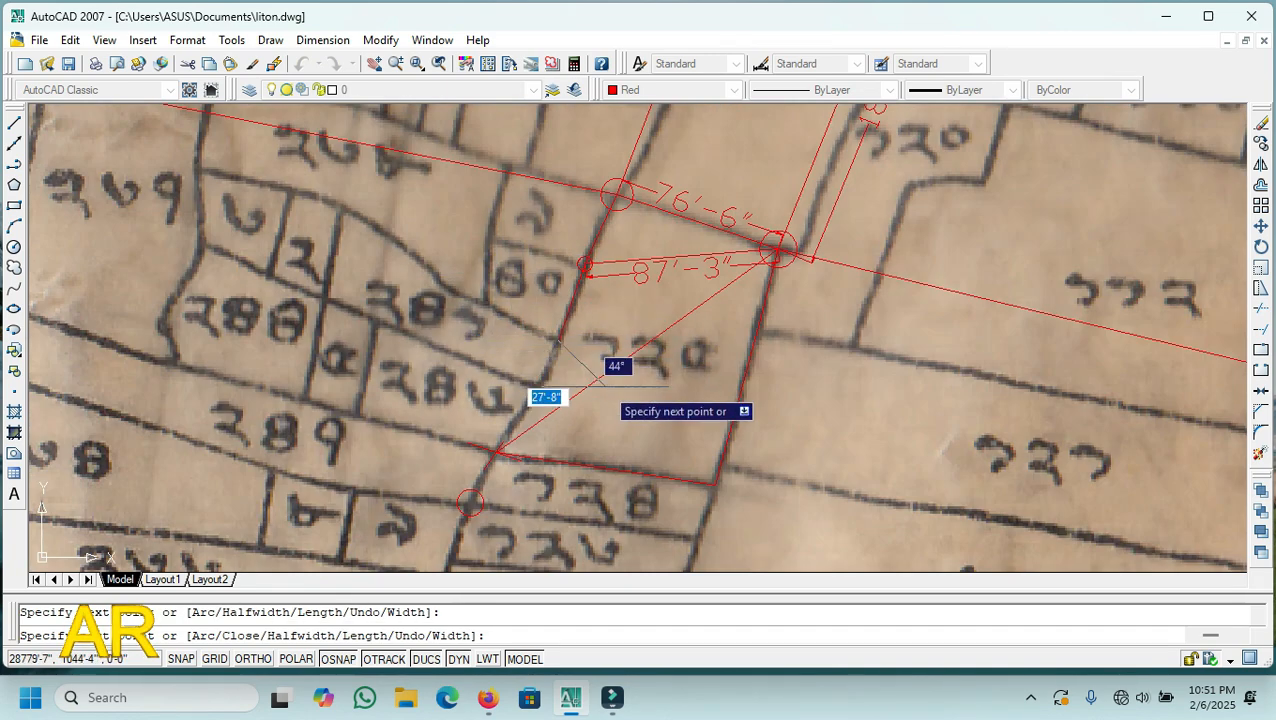
pyautogui.scroll(4, 720, 486)
pyautogui.scroll(2, 722, 477)
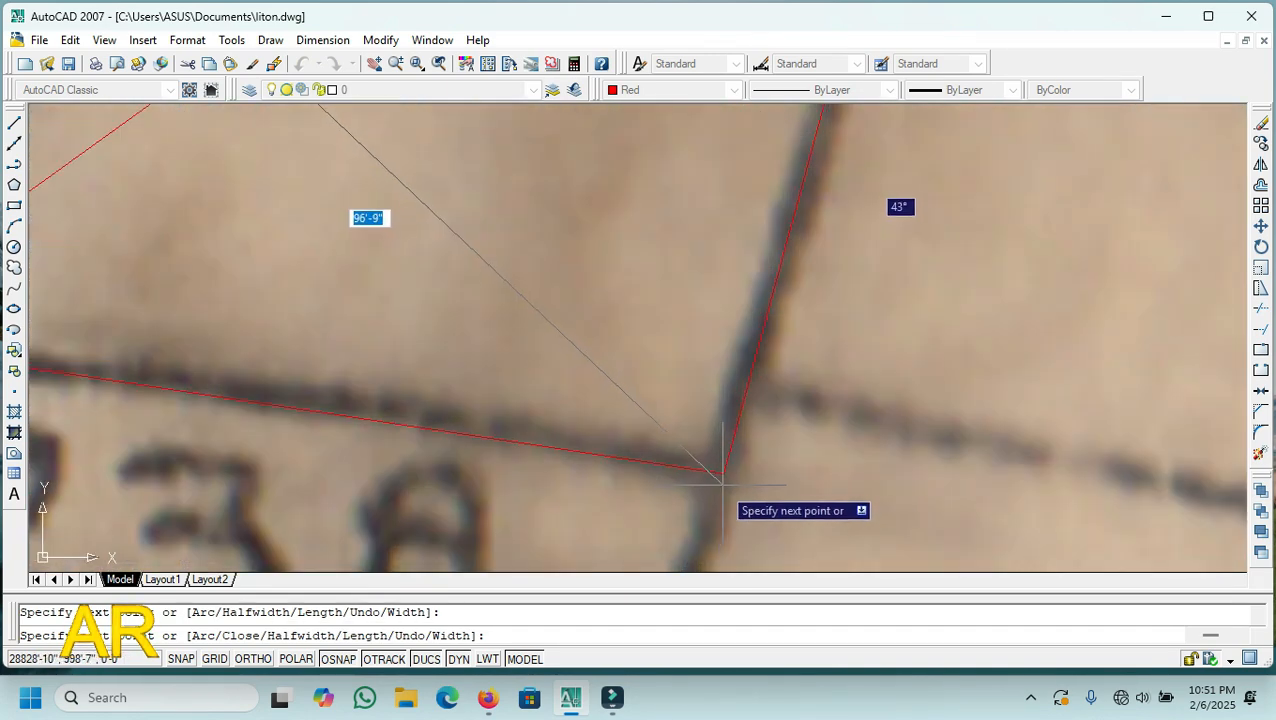
pyautogui.click(724, 473)
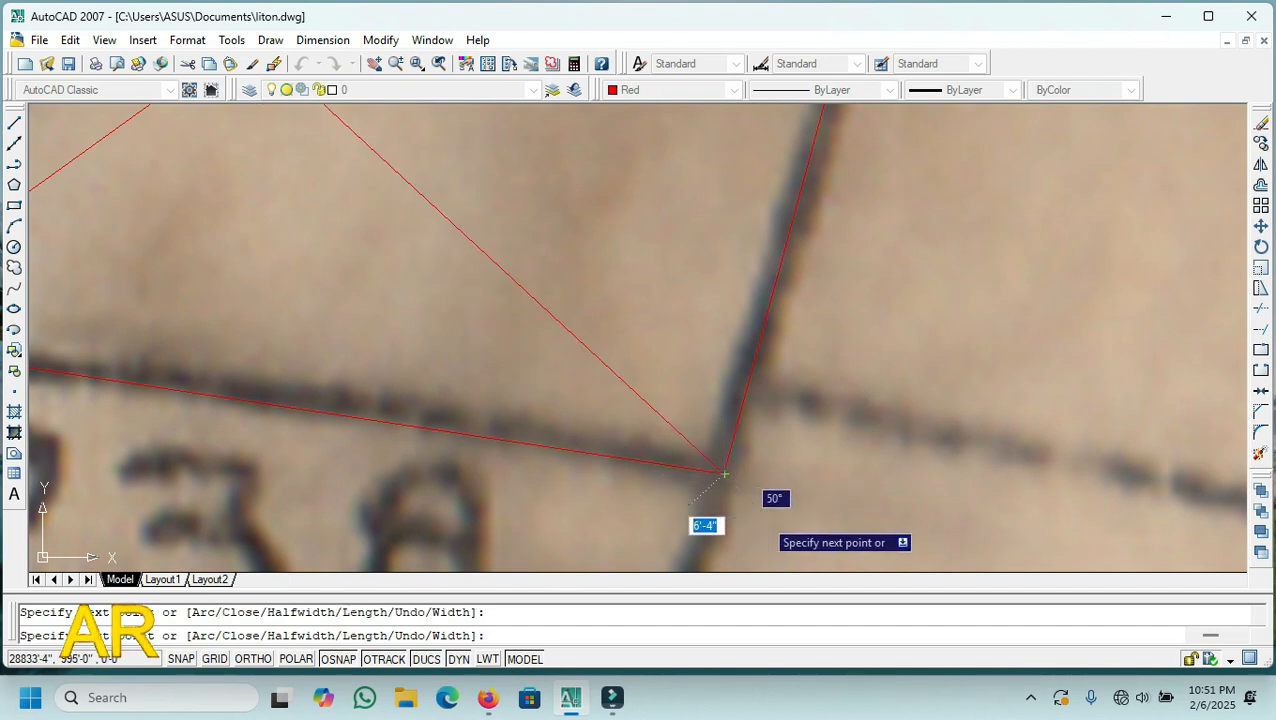
pyautogui.scroll(-3, 770, 515)
pyautogui.rightClick(900, 398)
pyautogui.click(937, 125)
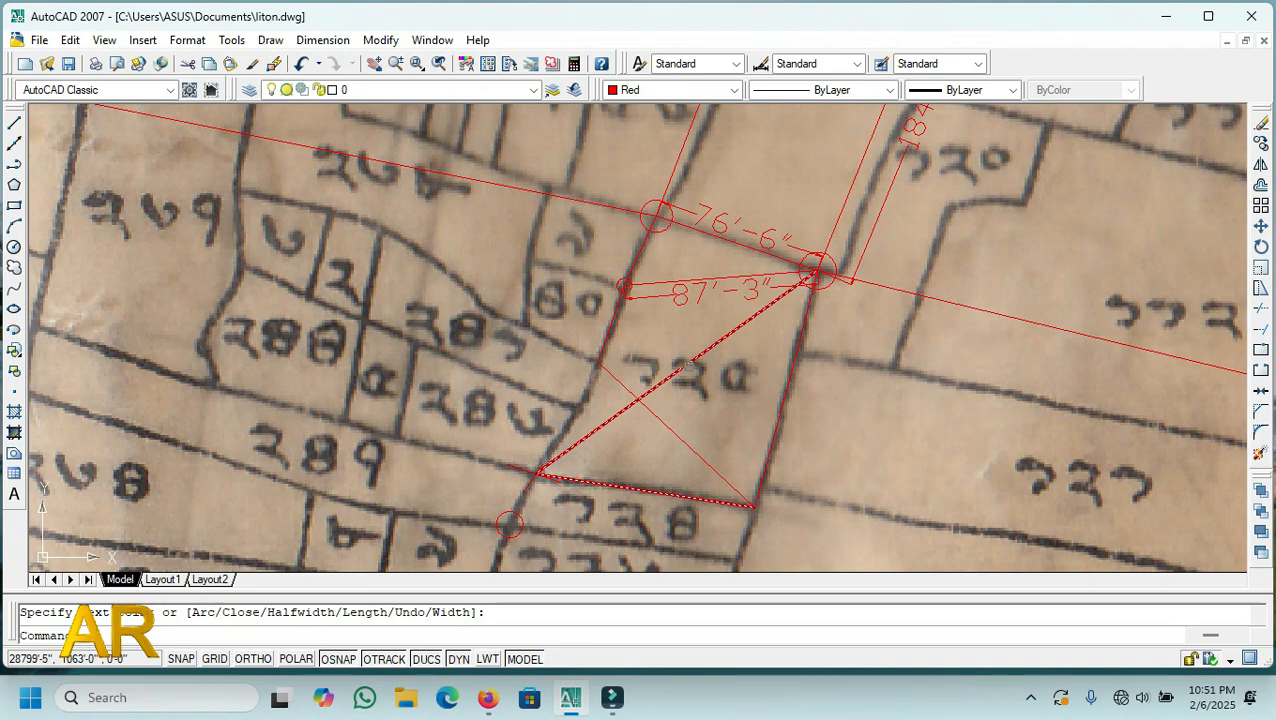
# - Stretch the old diagonal polyline's upper eastern end onto plot ১২৫'s lower western corner to remove the long diagonal
pyautogui.click(815, 274)
pyautogui.click(818, 270)
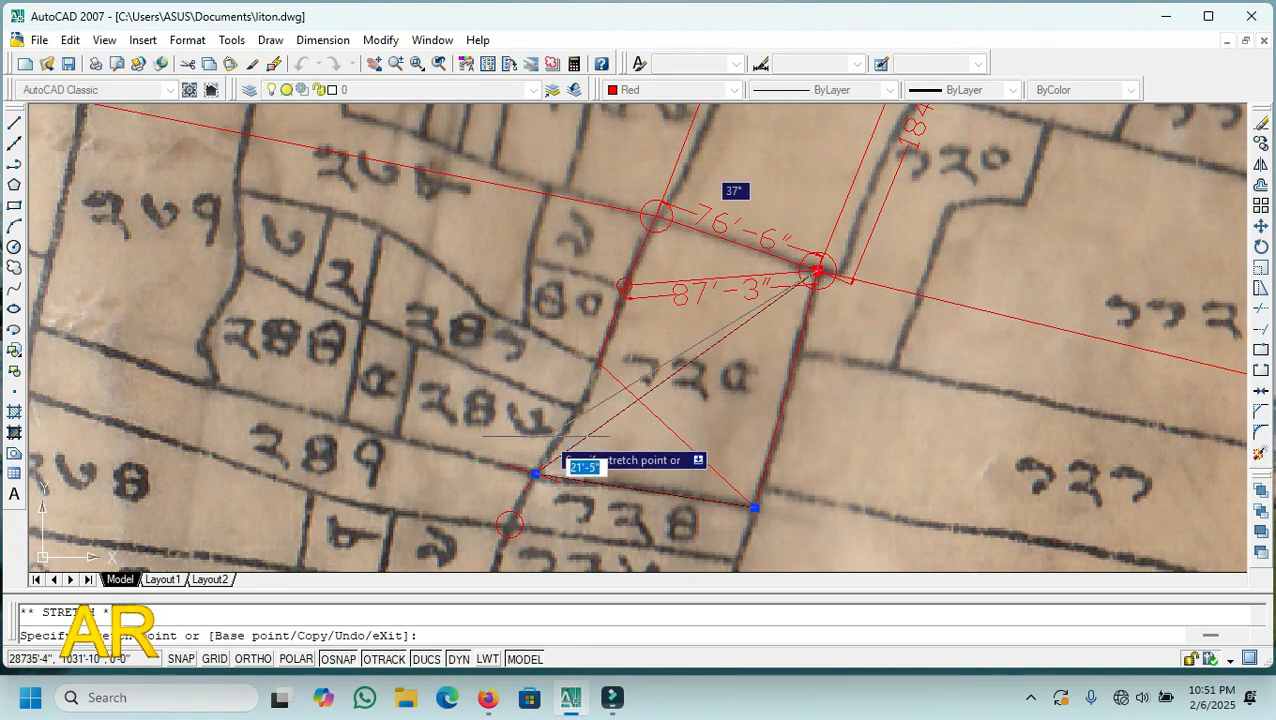
pyautogui.click(540, 465)
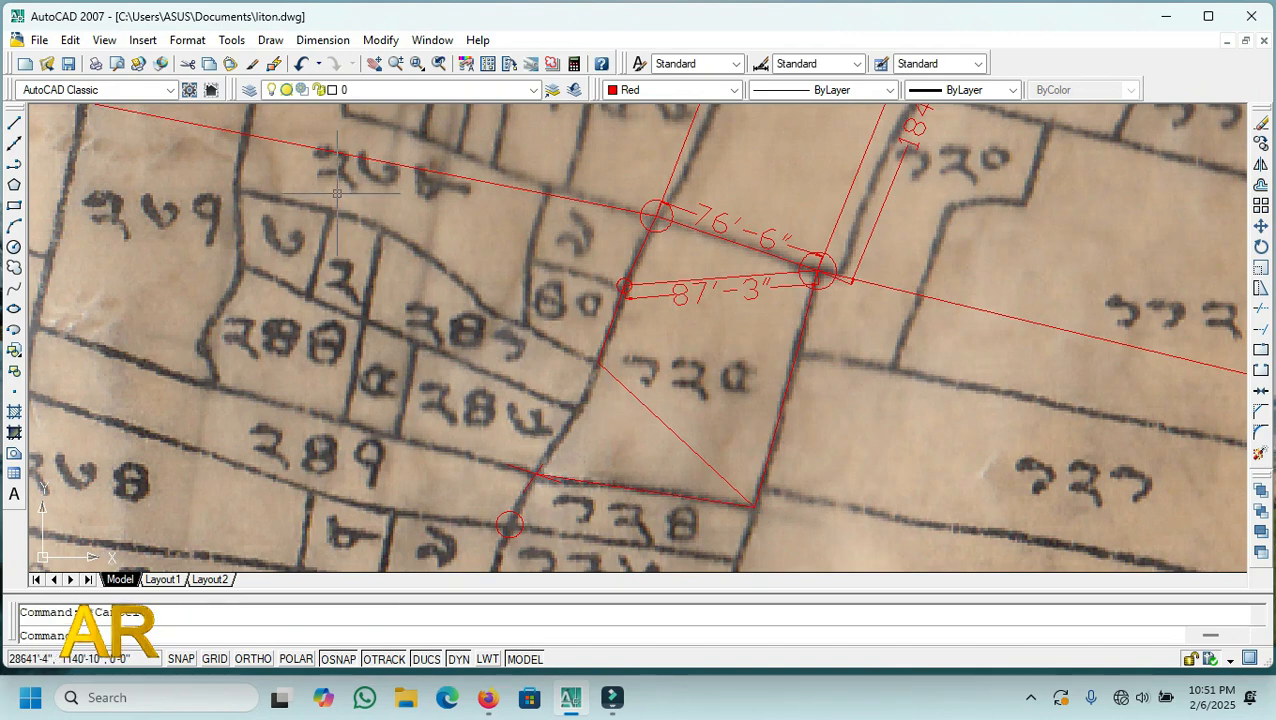
# - Add an aligned dimension along the diagonal from the western boundary's second junction to plot ১২৫'s lower eastern corner
pyautogui.click(322, 40)
pyautogui.click(336, 108)
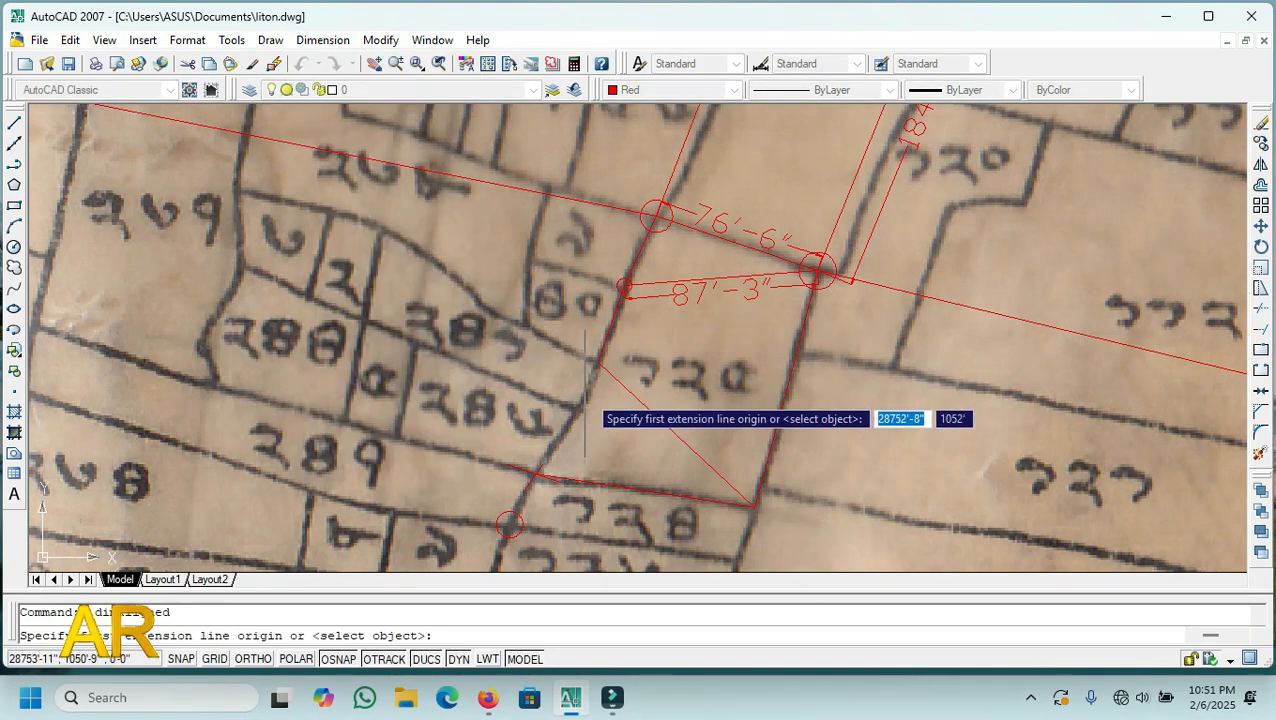
pyautogui.scroll(3, 590, 400)
pyautogui.click(556, 301)
pyautogui.scroll(-2, 663, 347)
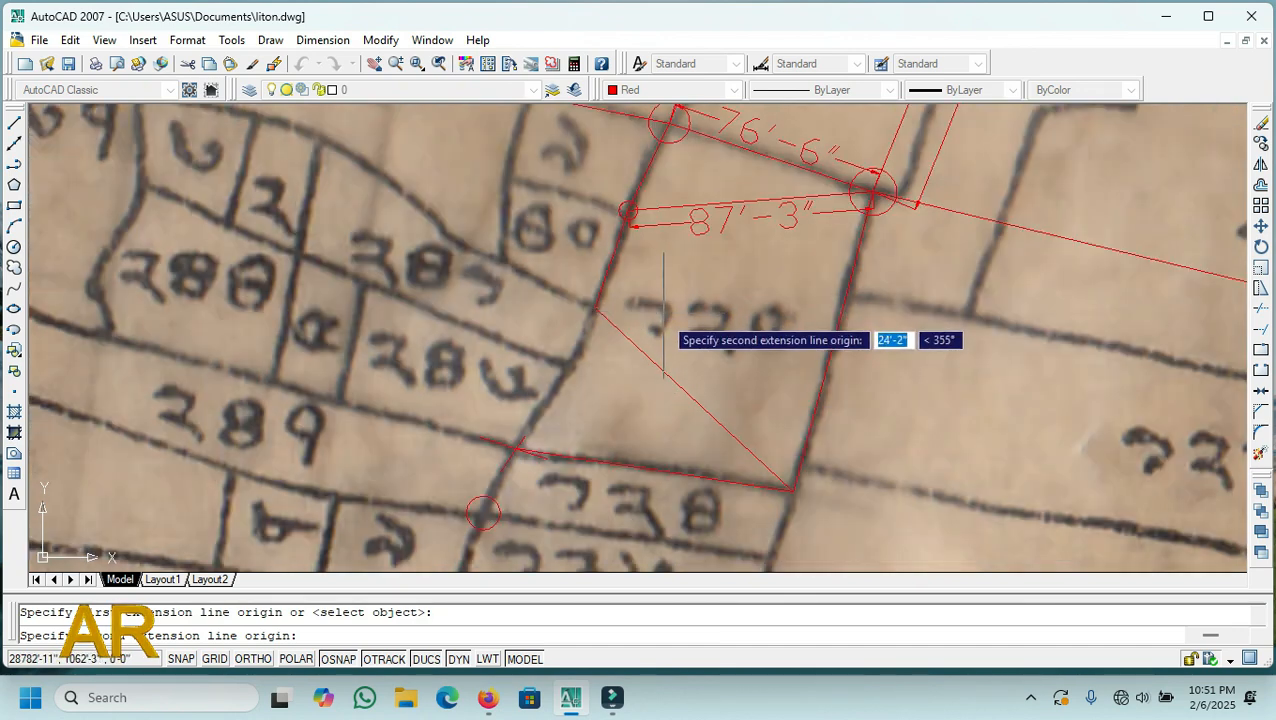
pyautogui.click(792, 490)
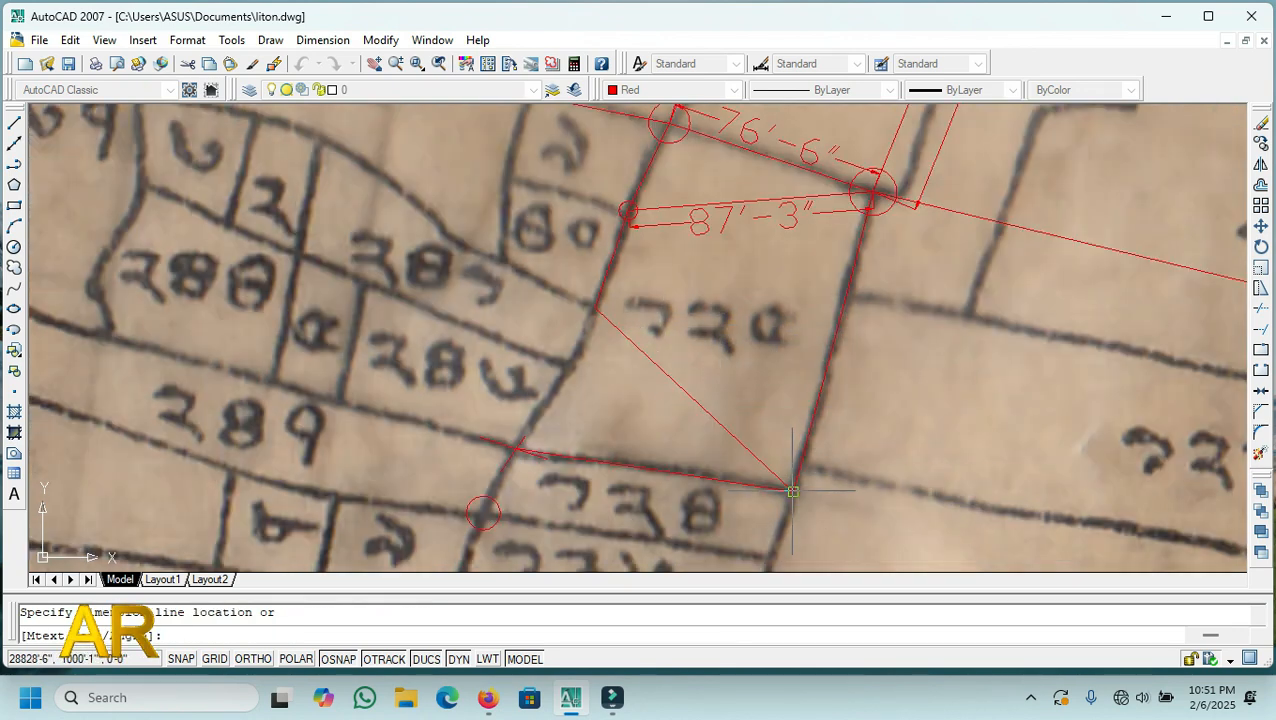
pyautogui.click(803, 468)
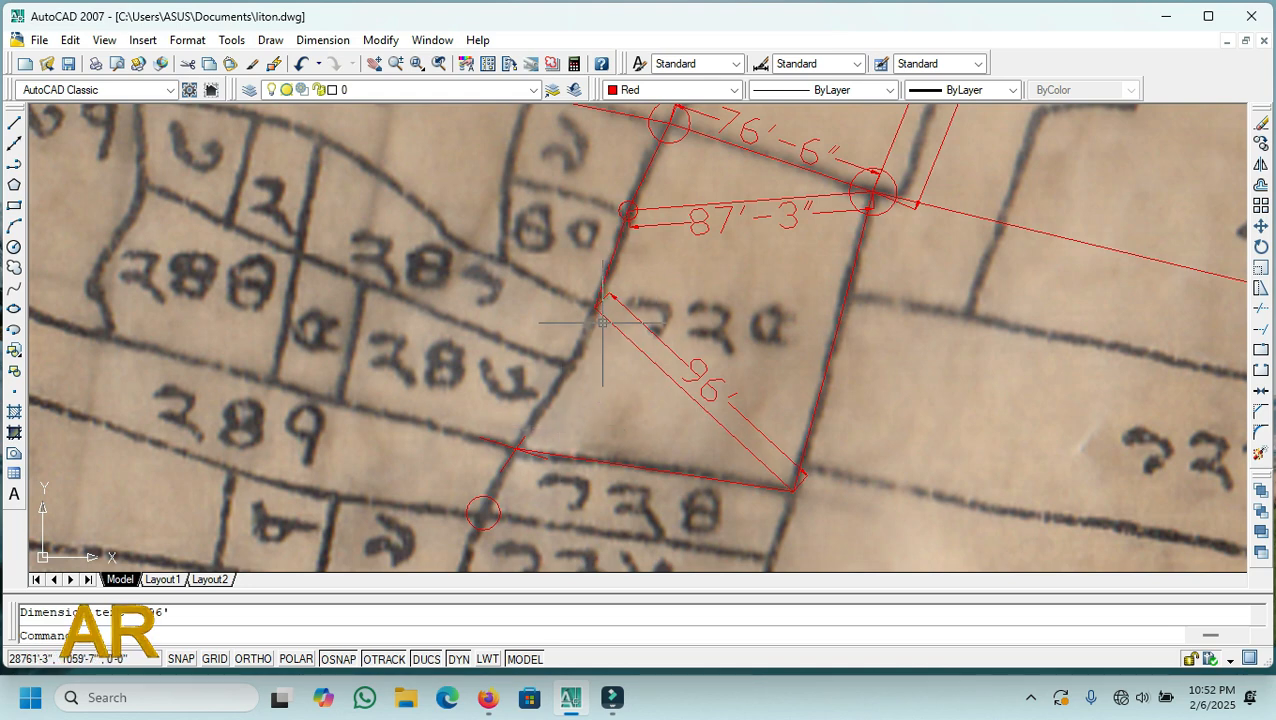
# - Trace plot ১২৫'s western boundary with a polyline about 22'-2" from the second junction down to the third junction
pyautogui.click(14, 163)
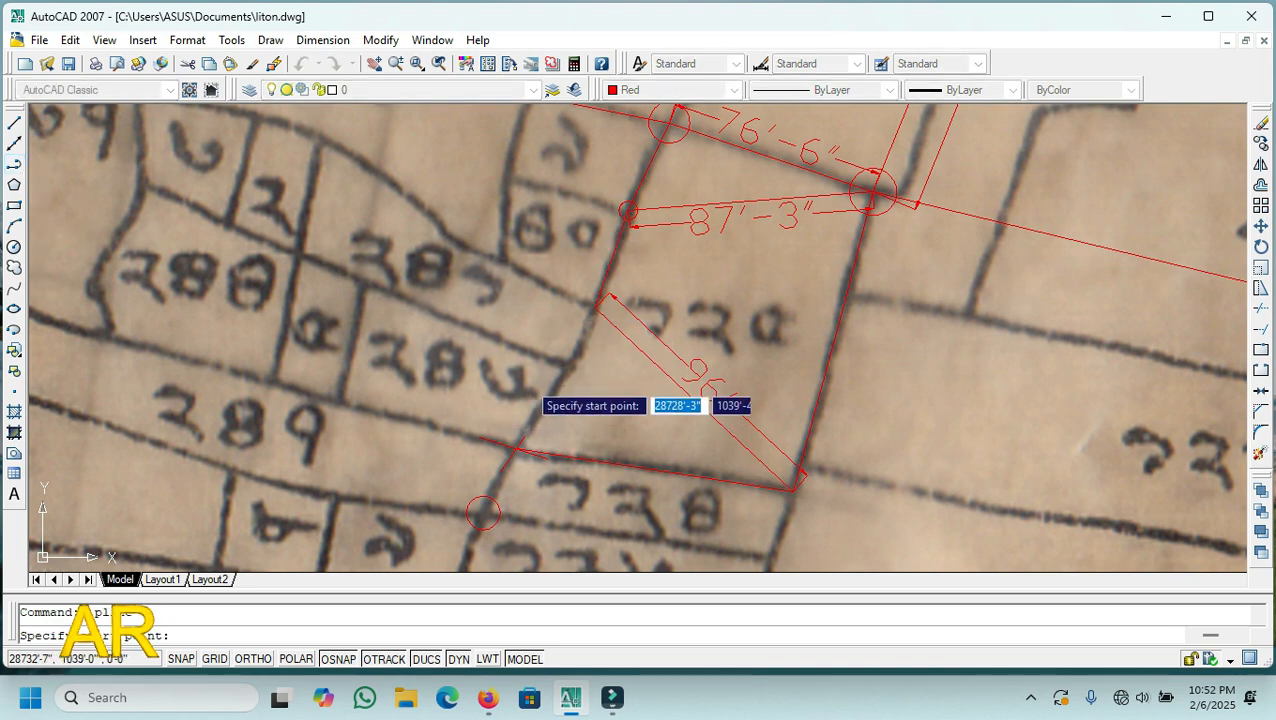
pyautogui.scroll(4, 577, 345)
pyautogui.click(629, 252)
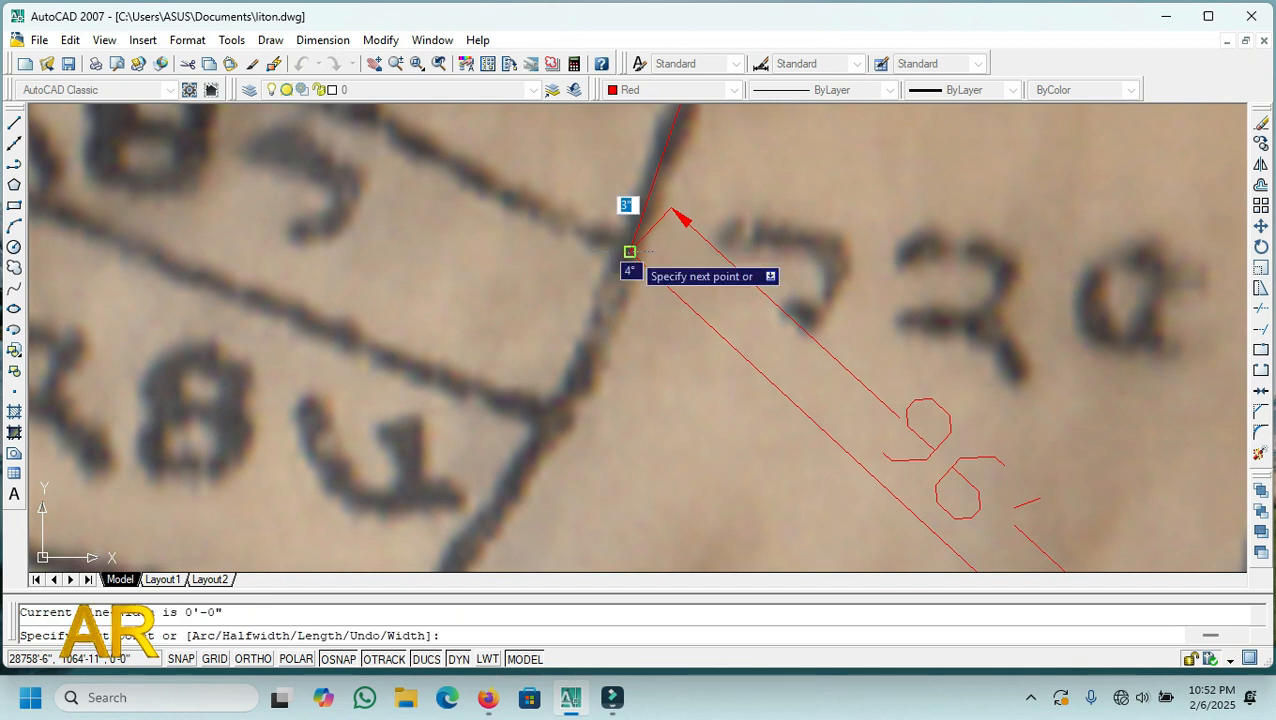
pyautogui.scroll(2, 565, 405)
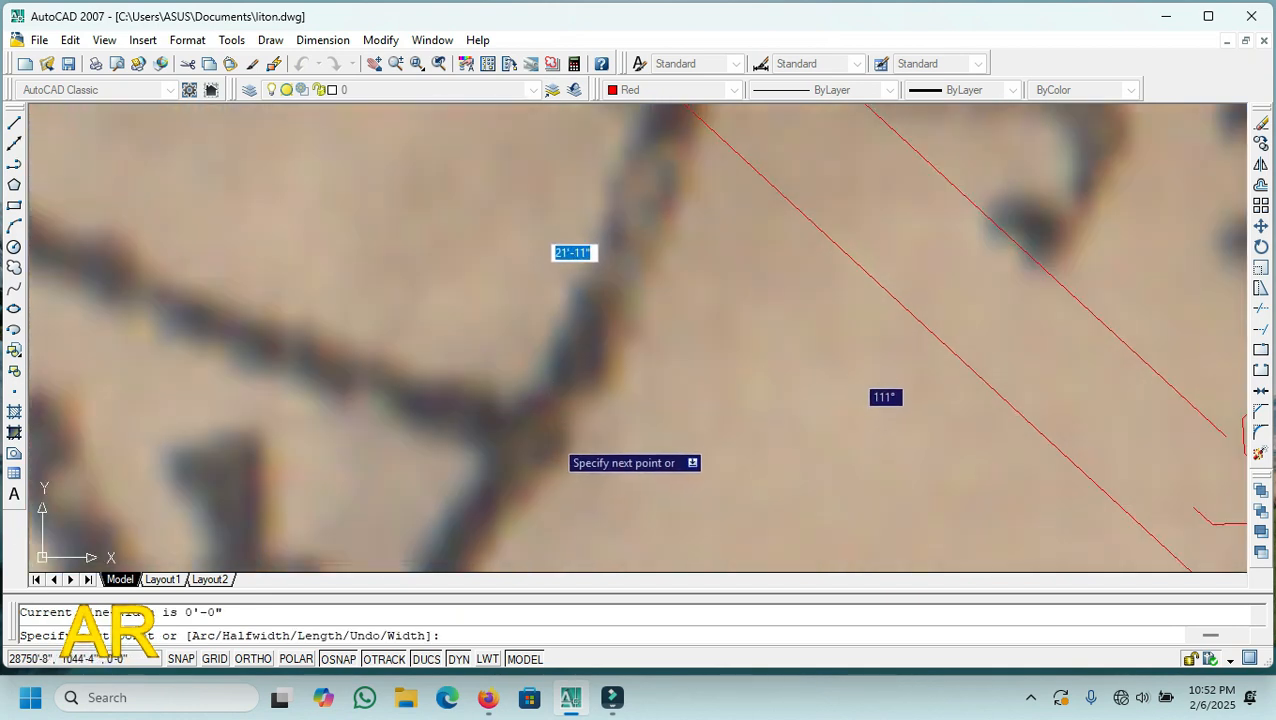
pyautogui.click(551, 440)
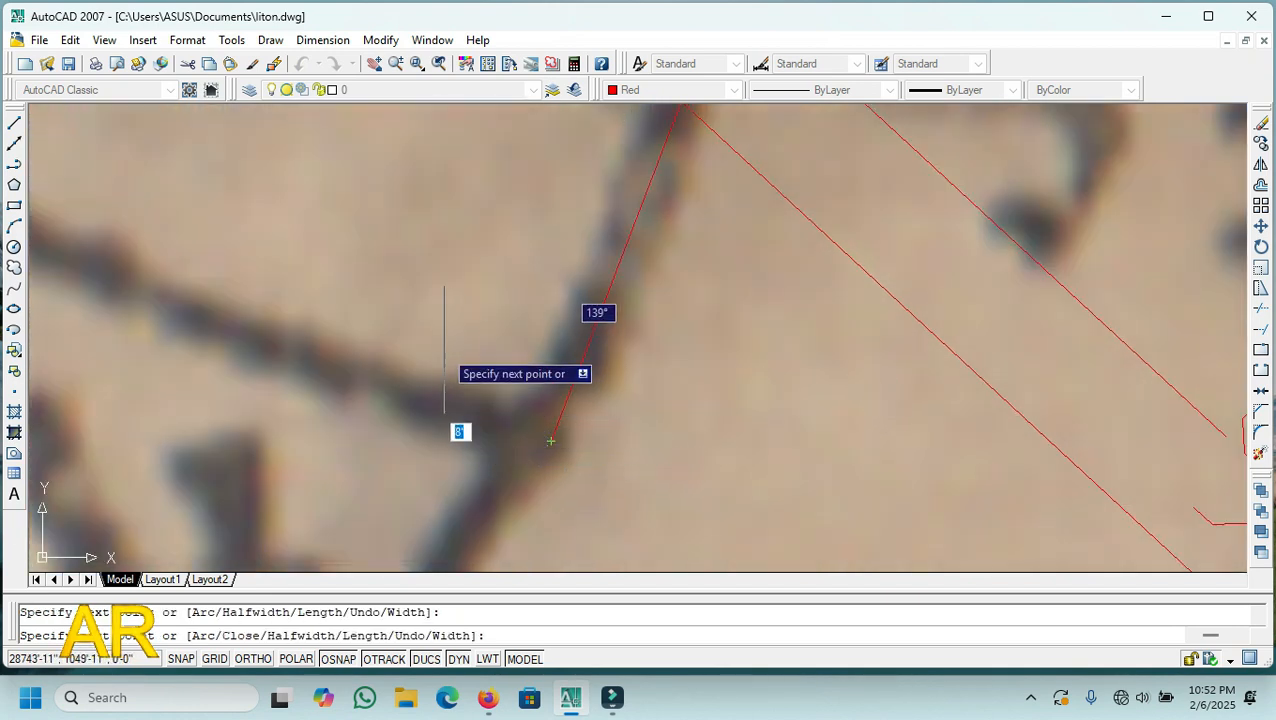
# - Continue the polyline diagonally across plot ১২৫ from the third junction to its lower eastern corner and end it there
pyautogui.scroll(-5, 430, 330)
pyautogui.scroll(-1, 378, 335)
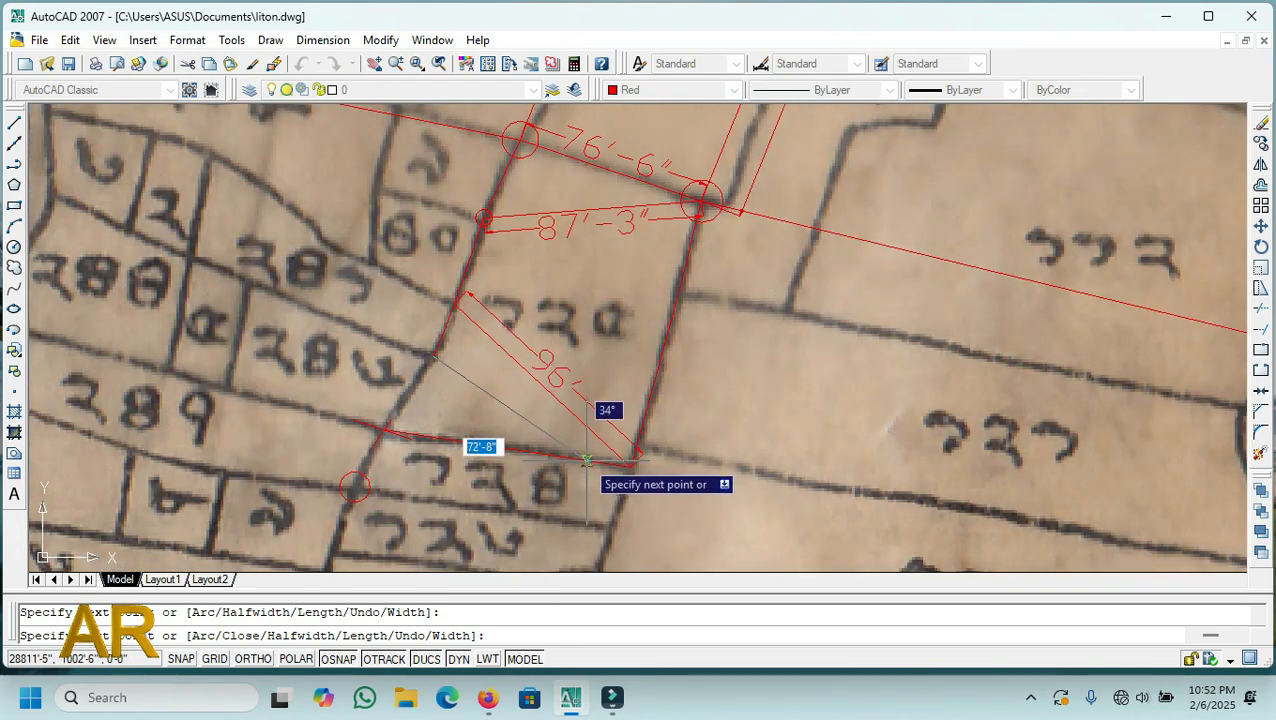
pyautogui.scroll(4, 615, 468)
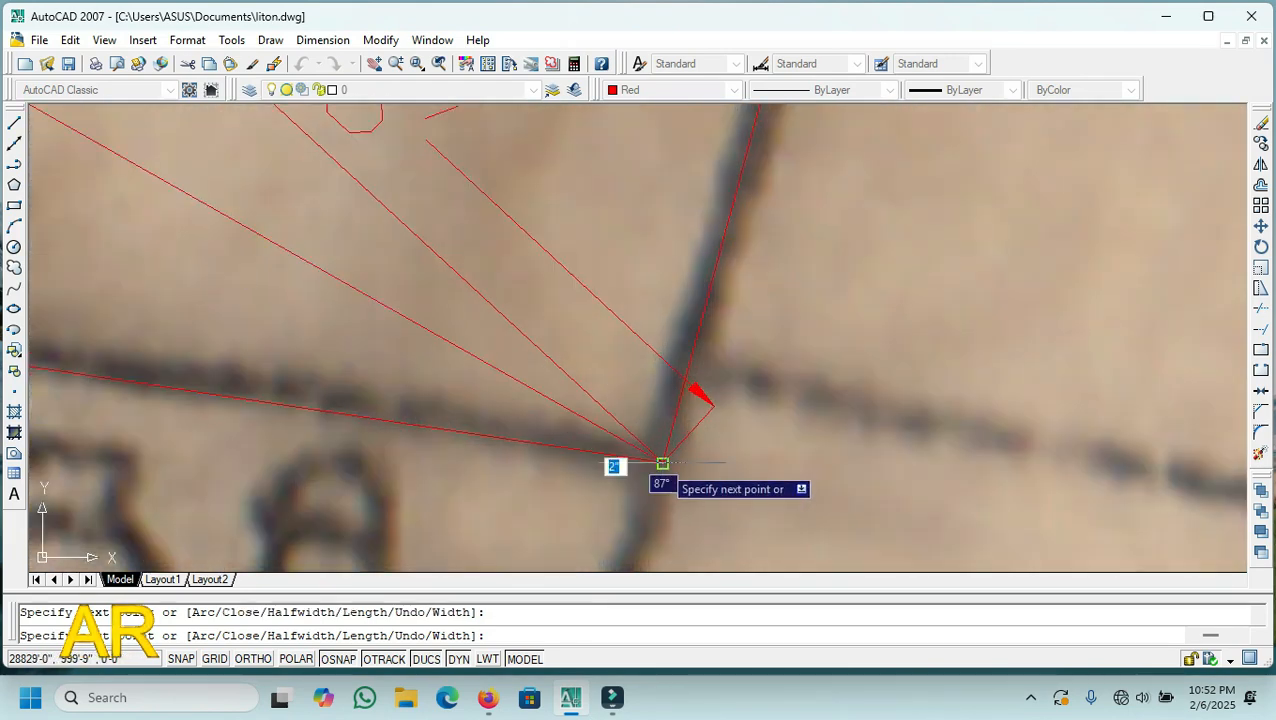
pyautogui.scroll(-3, 690, 490)
pyautogui.rightClick(842, 342)
pyautogui.click(876, 350)
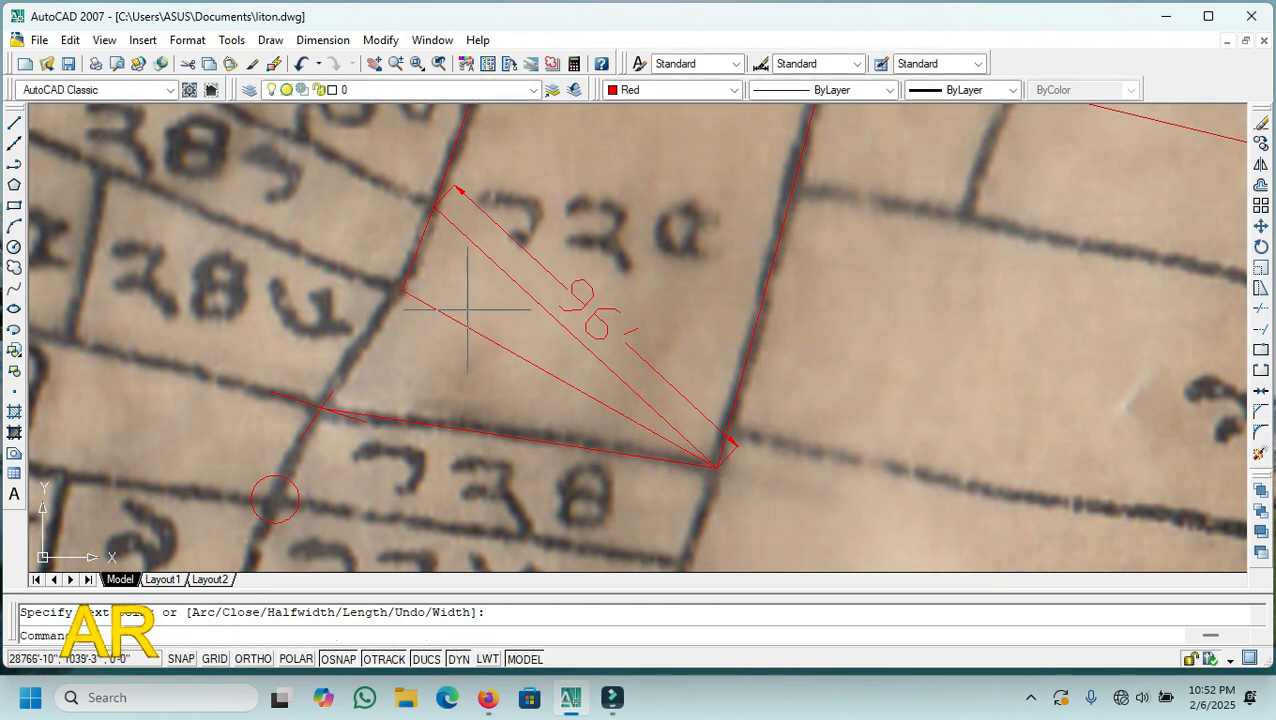
# - Mark the western boundary's third junction with a circle of about 4'-4" radius centred on the polyline vertex
pyautogui.click(14, 246)
pyautogui.scroll(4, 390, 276)
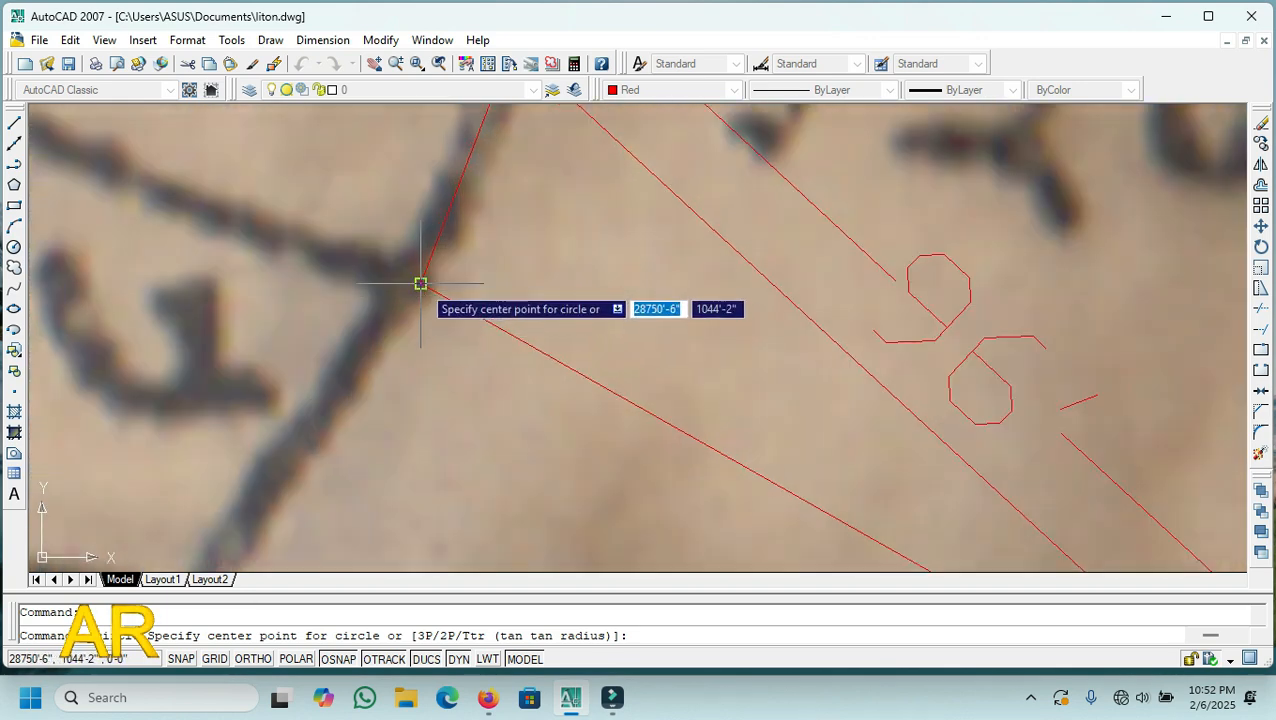
pyautogui.click(420, 284)
pyautogui.click(460, 306)
pyautogui.scroll(-4, 434, 389)
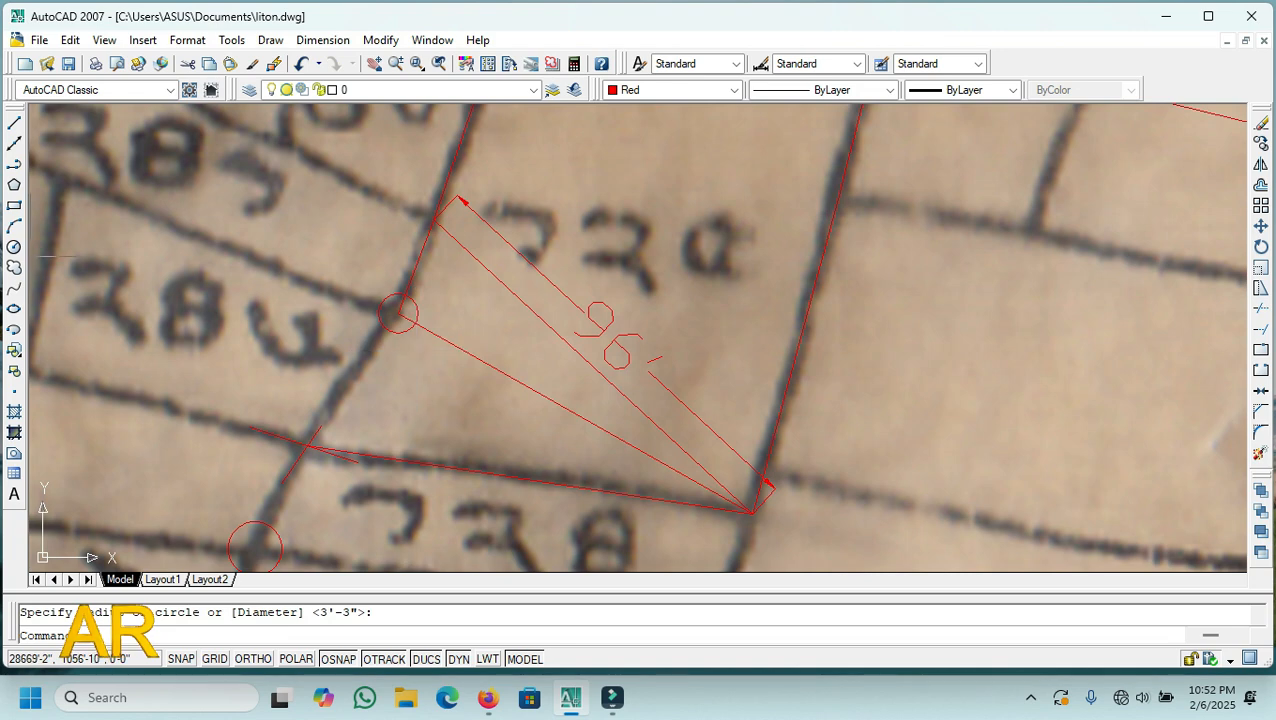
# - Trace the remaining western boundary of plot ১২৫ with a polyline from the third junction's circle centre to the lower western corner
pyautogui.click(14, 164)
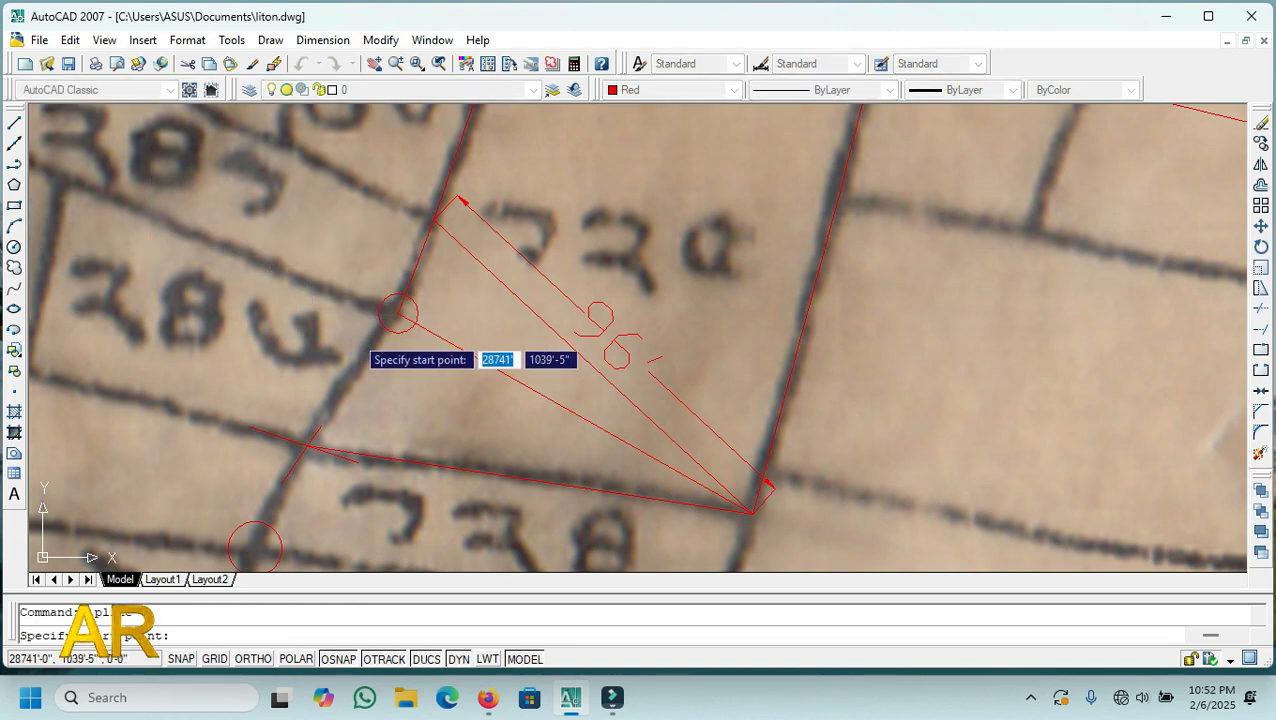
pyautogui.scroll(3, 402, 305)
pyautogui.click(437, 289)
pyautogui.scroll(-3, 440, 288)
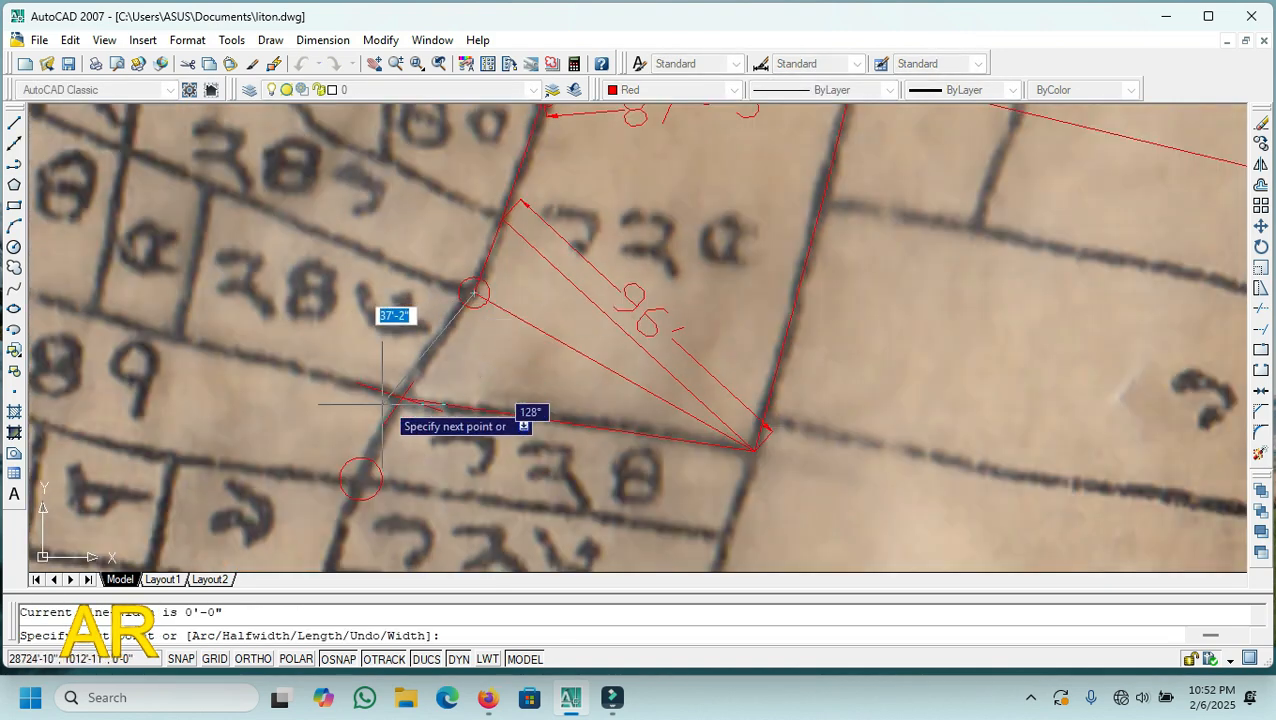
pyautogui.scroll(5, 410, 385)
pyautogui.click(562, 263)
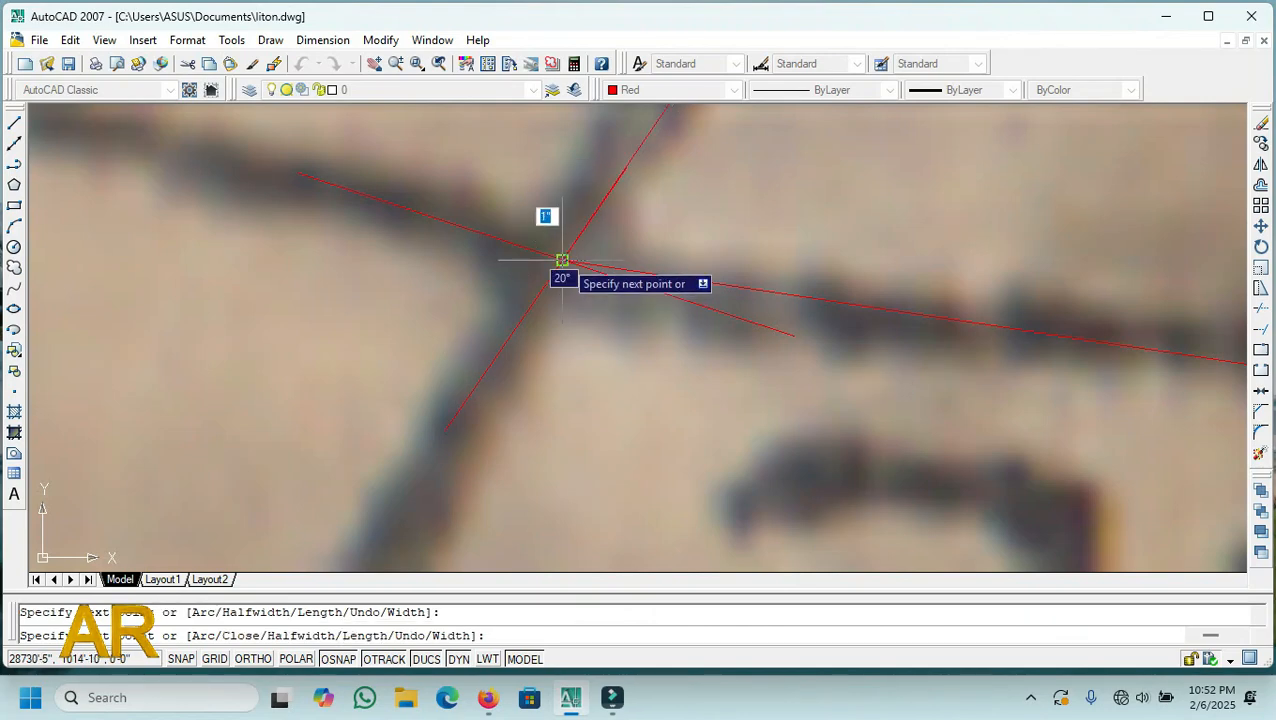
pyautogui.scroll(-3, 515, 420)
pyautogui.rightClick(480, 291)
pyautogui.click(510, 282)
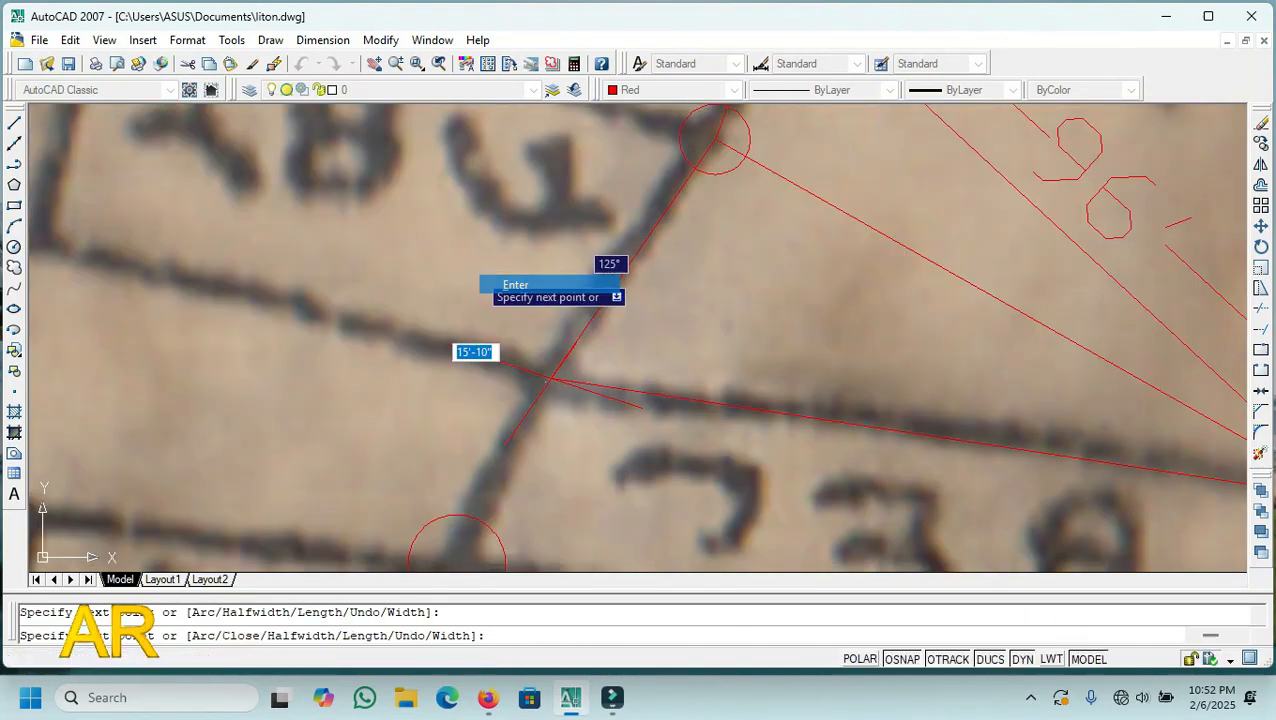
# - Mark plot ১২৫'s lower western corner with a circle of about 3'-8" radius
pyautogui.scroll(-3, 457, 412)
pyautogui.click(14, 246)
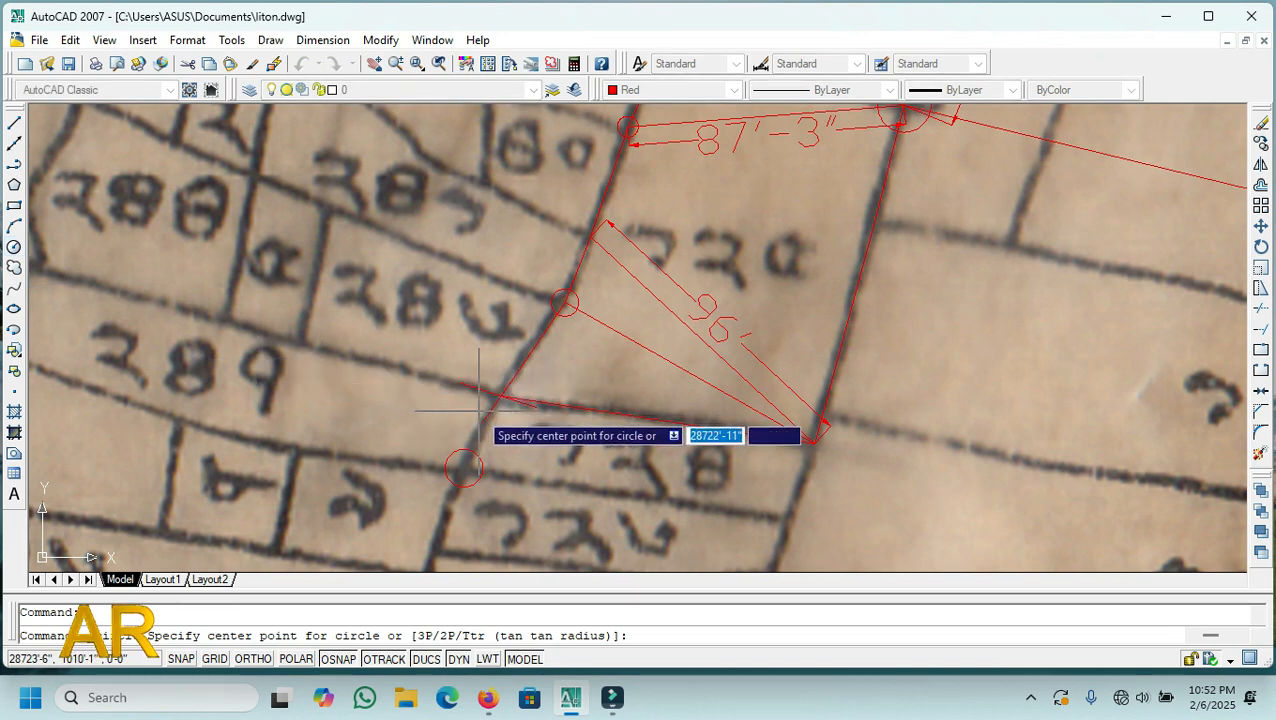
pyautogui.scroll(4, 400, 410)
pyautogui.click(522, 366)
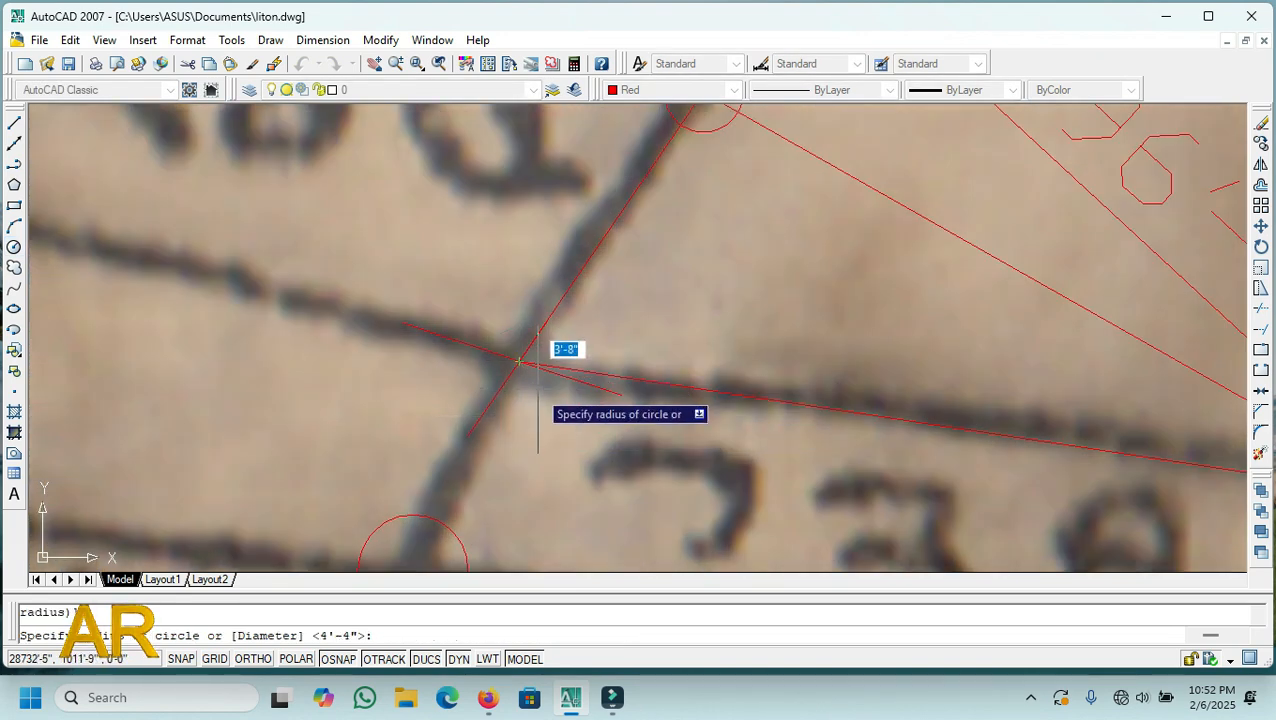
pyautogui.scroll(-4, 410, 498)
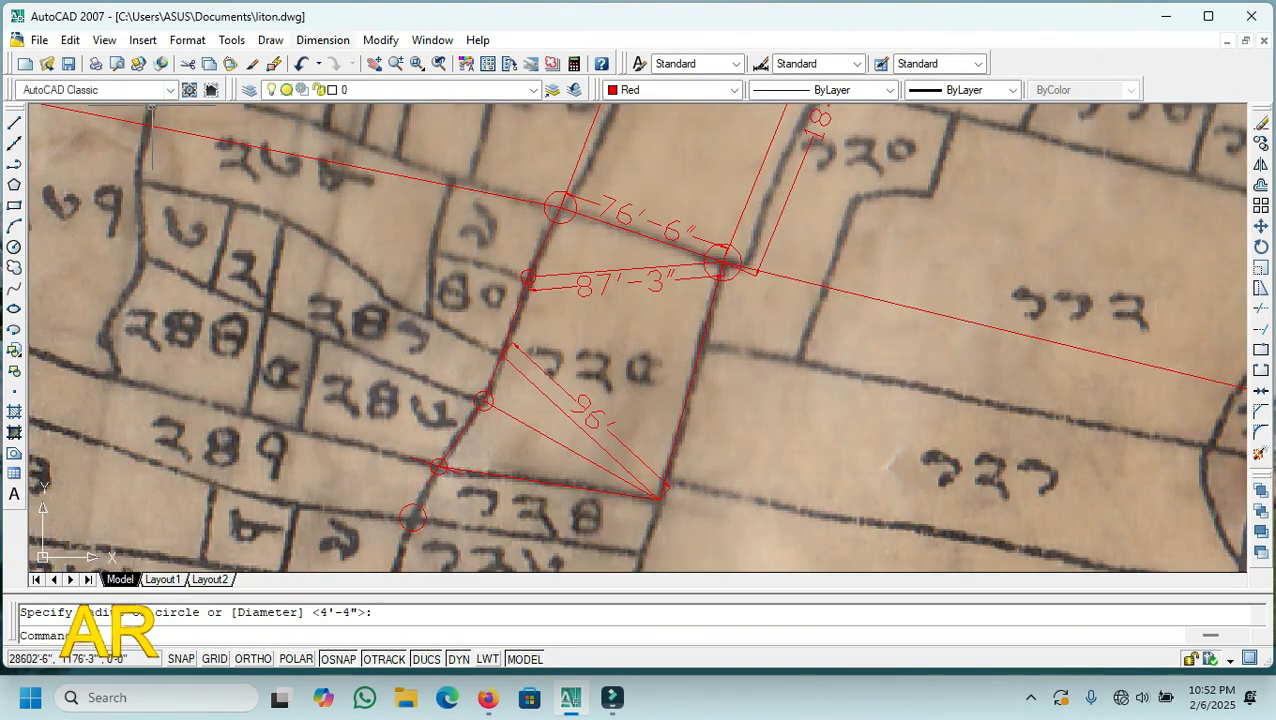
# - Add an aligned dimension along plot ১২৫'s western boundary from the upper western corner to the small circle, placed outside the plot
pyautogui.click(322, 40)
pyautogui.click(335, 107)
pyautogui.scroll(5, 560, 210)
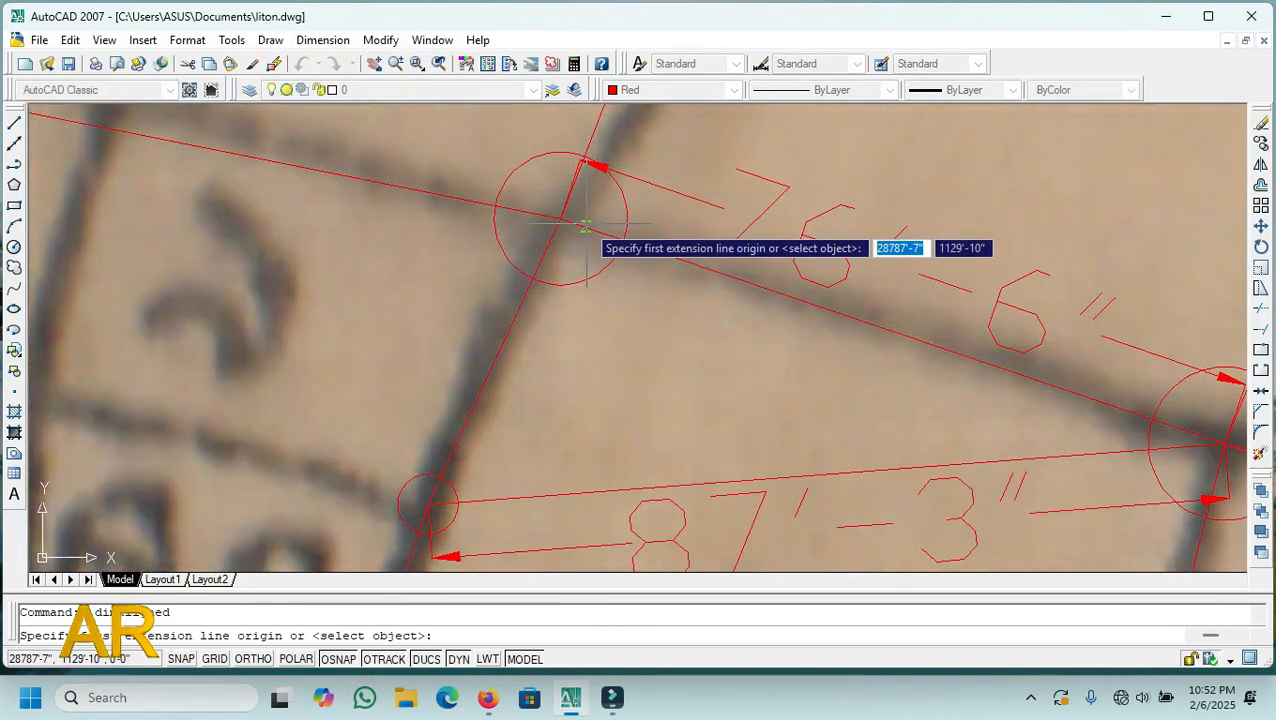
pyautogui.click(560, 218)
pyautogui.click(426, 503)
pyautogui.click(355, 483)
pyautogui.scroll(-4, 584, 356)
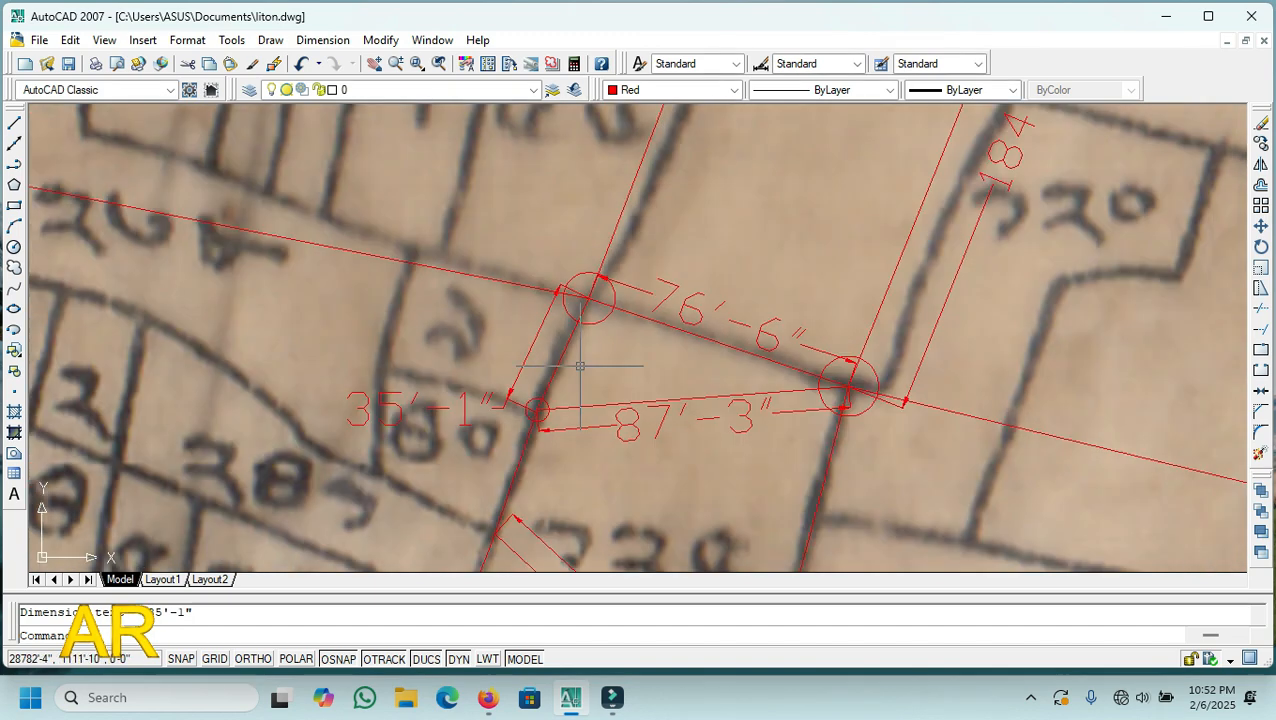
# - Move the new dimension's lower extension line origin onto the small circle's centre where the polylines meet
pyautogui.scroll(4, 519, 410)
pyautogui.scroll(3, 569, 421)
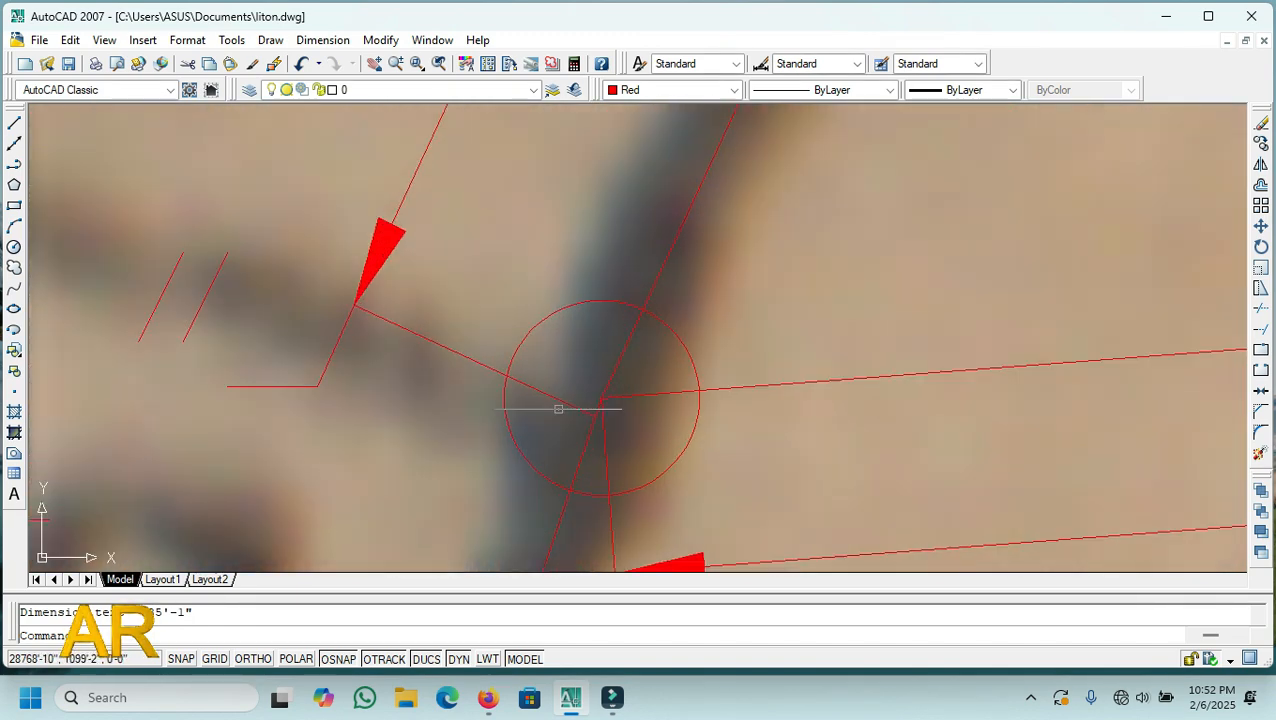
pyautogui.scroll(4, 608, 416)
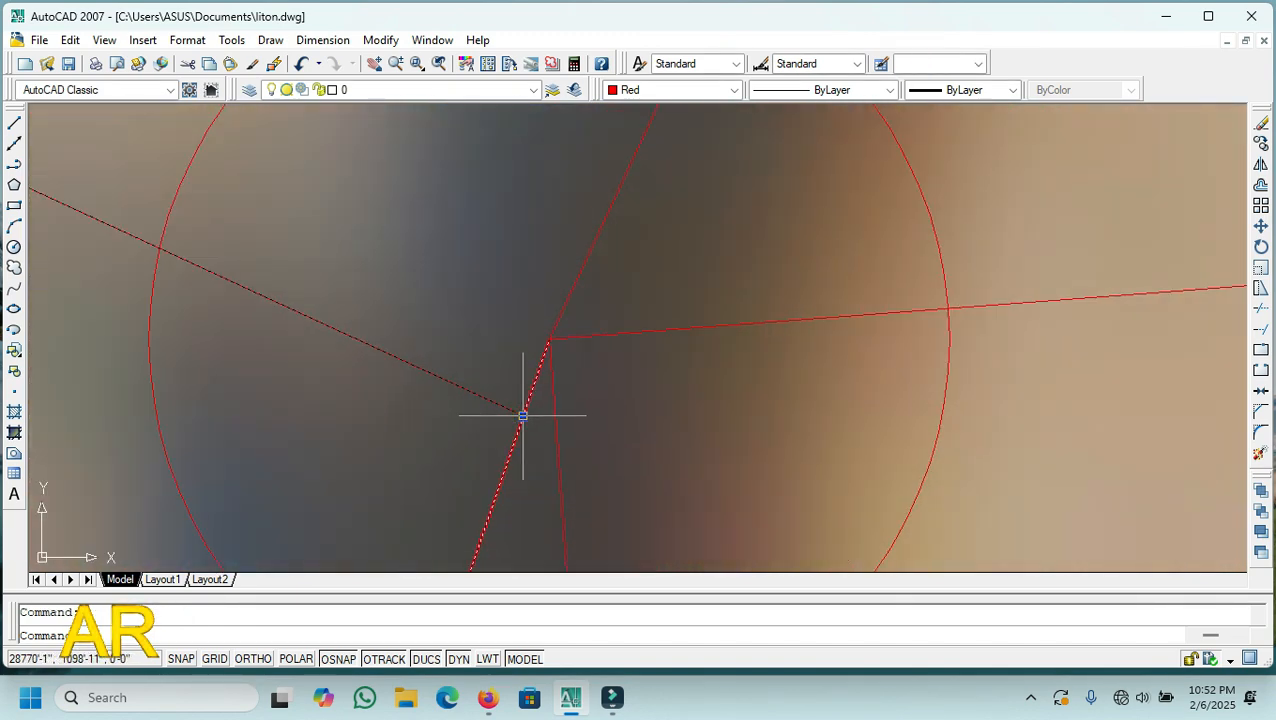
pyautogui.click(522, 415)
pyautogui.click(550, 341)
pyautogui.scroll(-6, 644, 480)
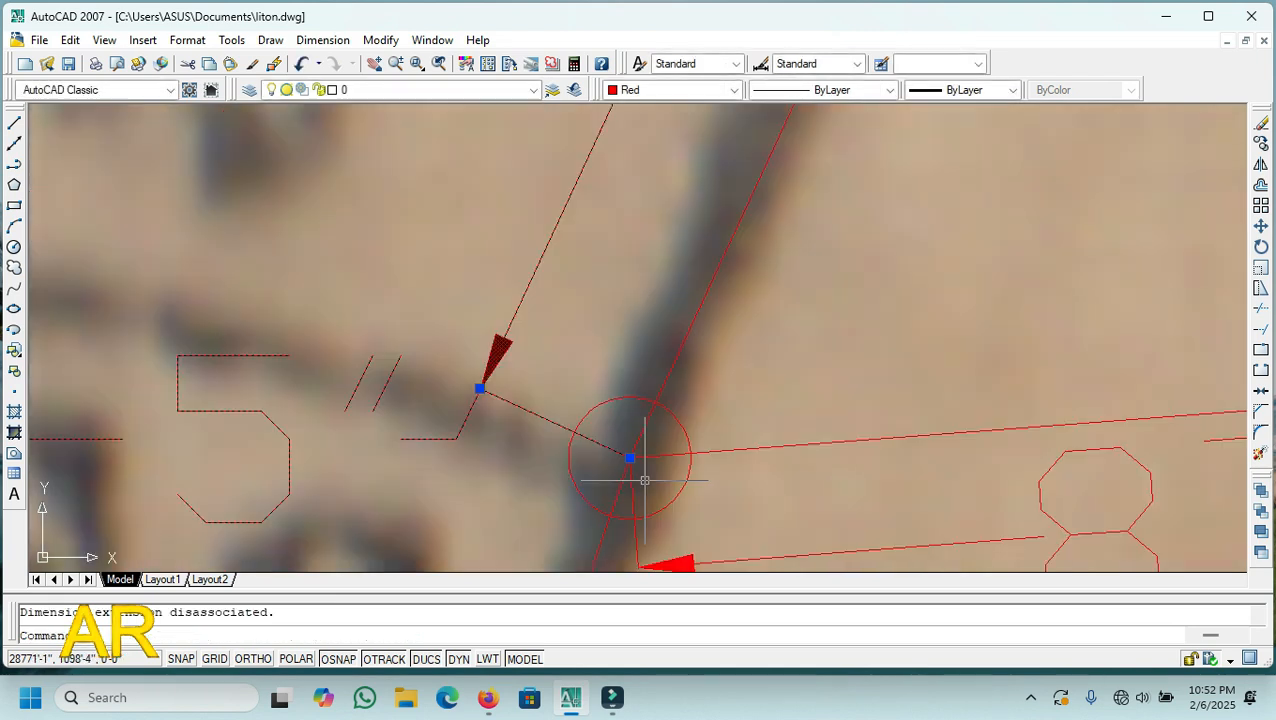
pyautogui.scroll(-4, 650, 428)
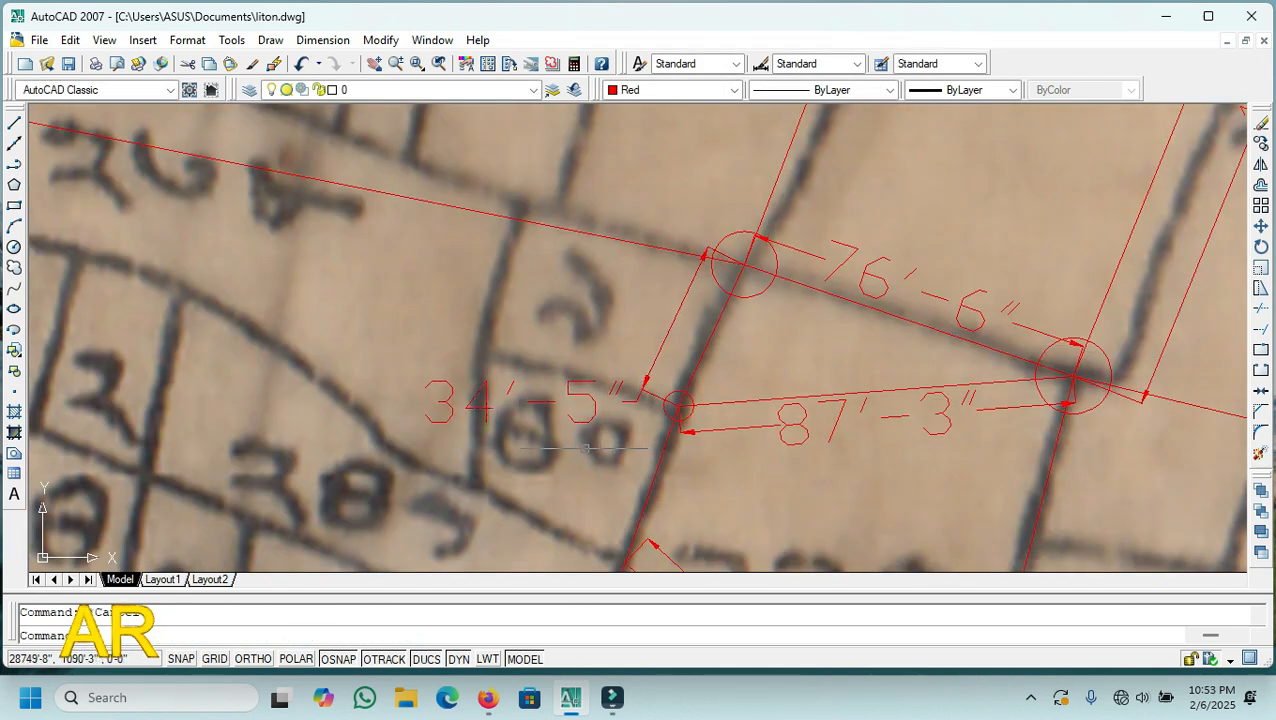
pyautogui.scroll(-2, 613, 404)
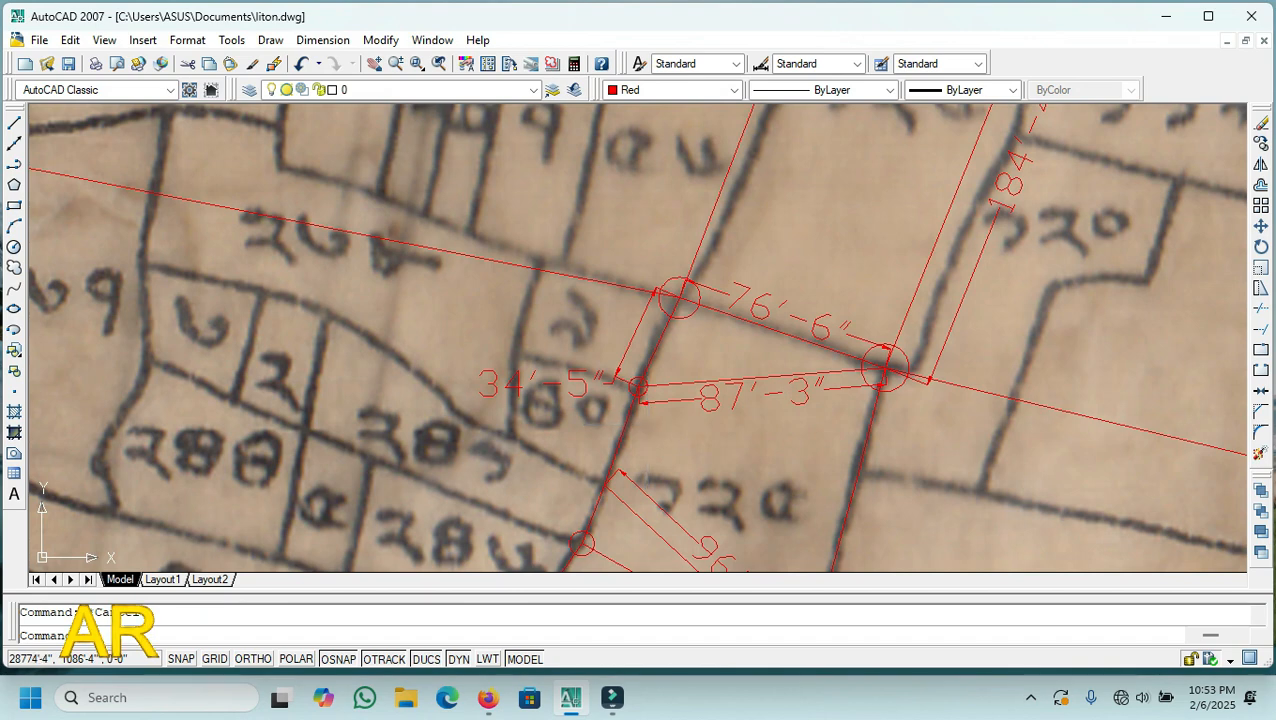
# - Add an aligned dimension from the small circle's centre to the western boundary's second junction, placed outside plot ১২৫
pyautogui.scroll(3, 650, 400)
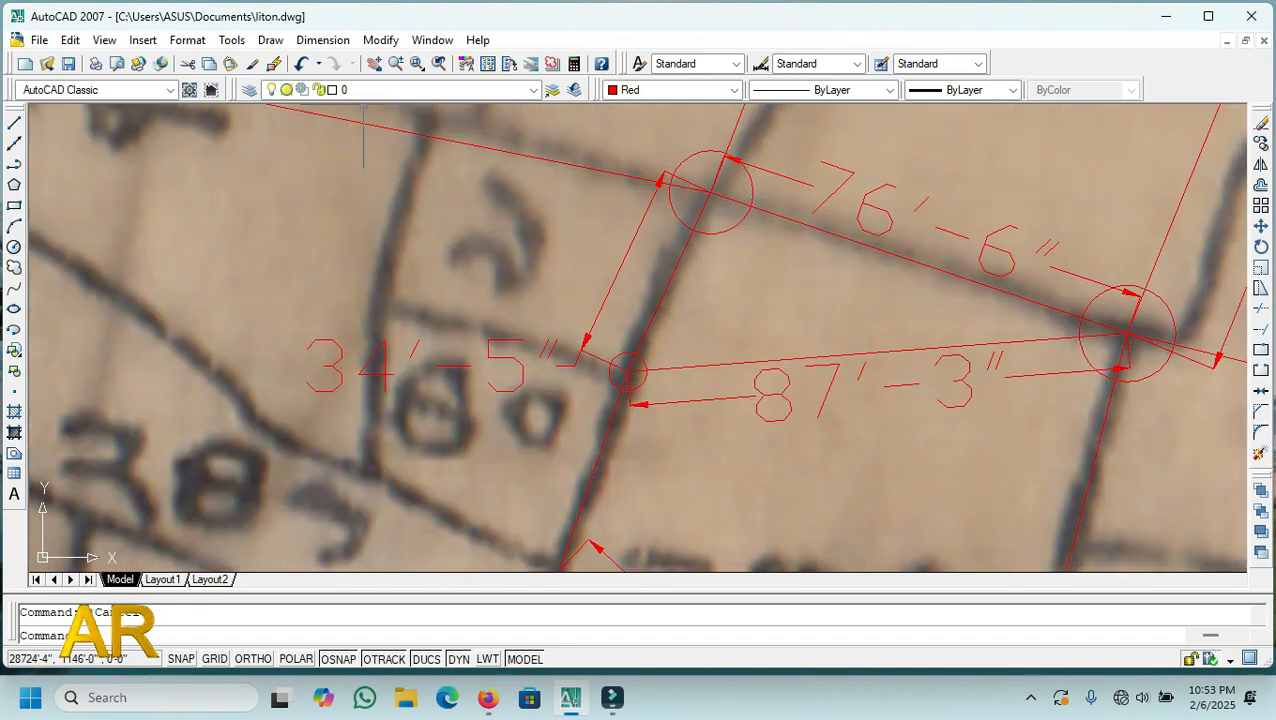
pyautogui.click(322, 40)
pyautogui.click(370, 105)
pyautogui.scroll(-3, 496, 183)
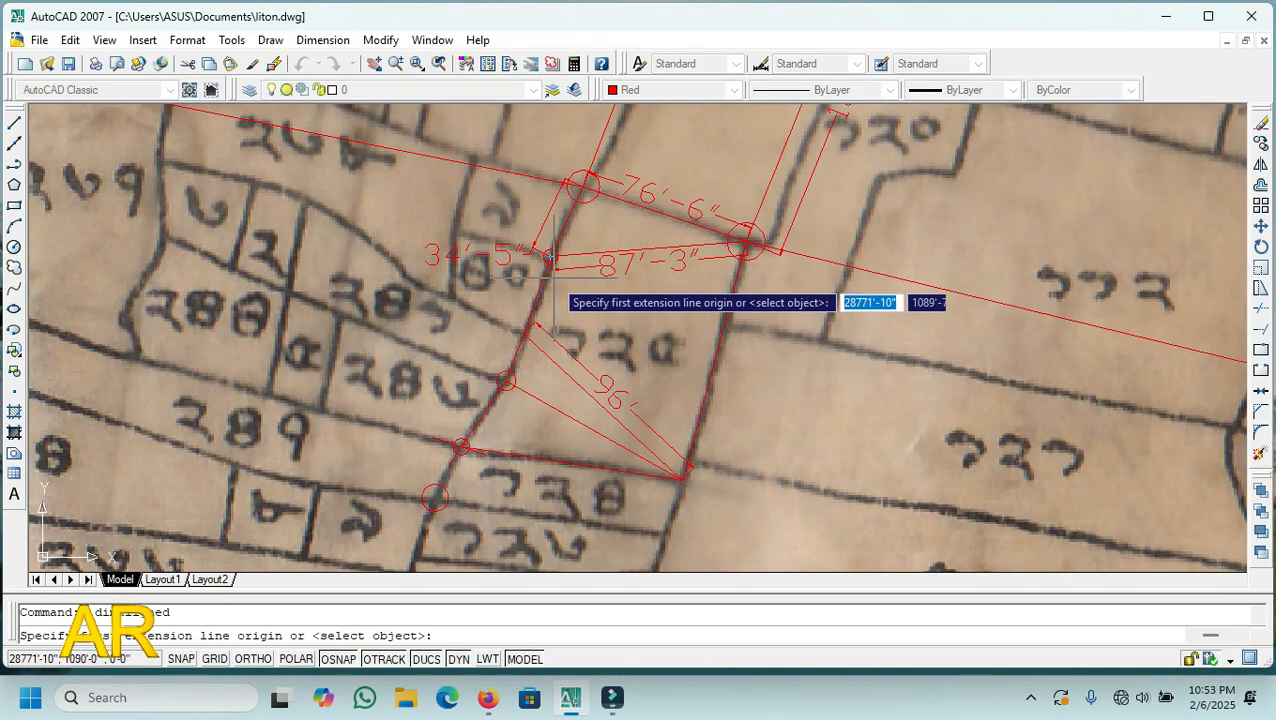
pyautogui.scroll(3, 552, 257)
pyautogui.click(528, 198)
pyautogui.scroll(-3, 591, 314)
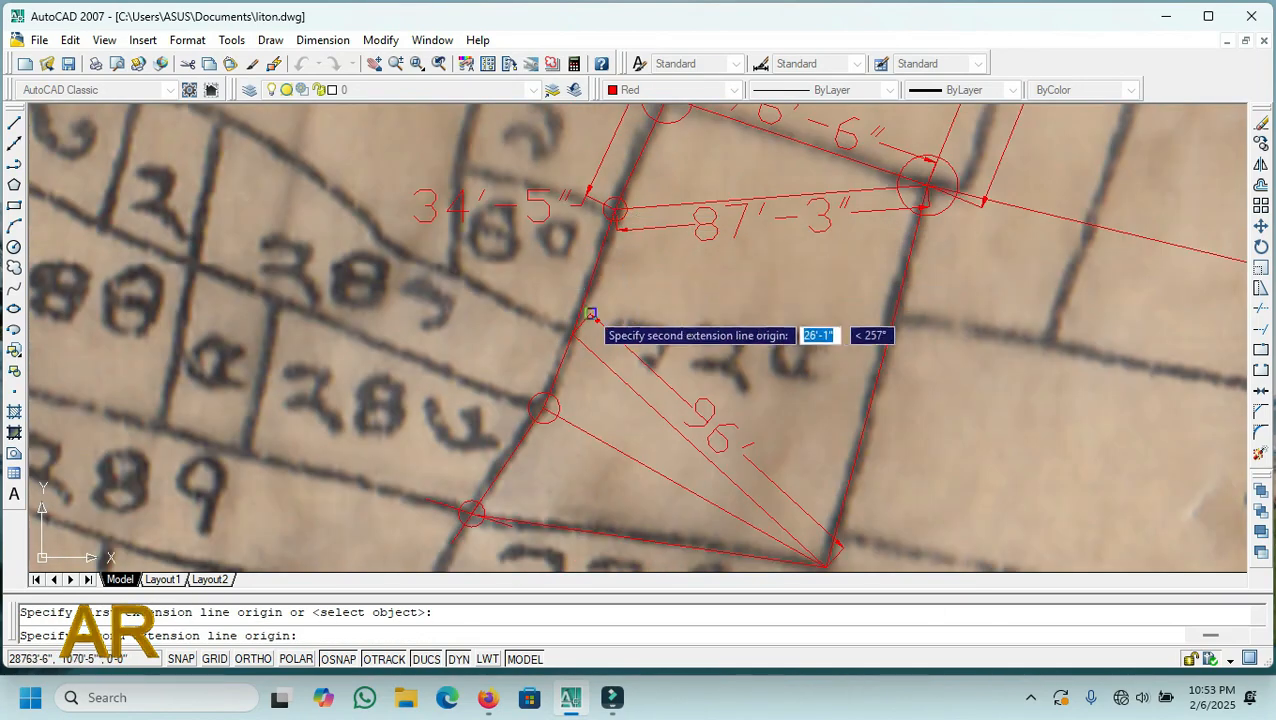
pyautogui.scroll(5, 591, 314)
pyautogui.click(566, 352)
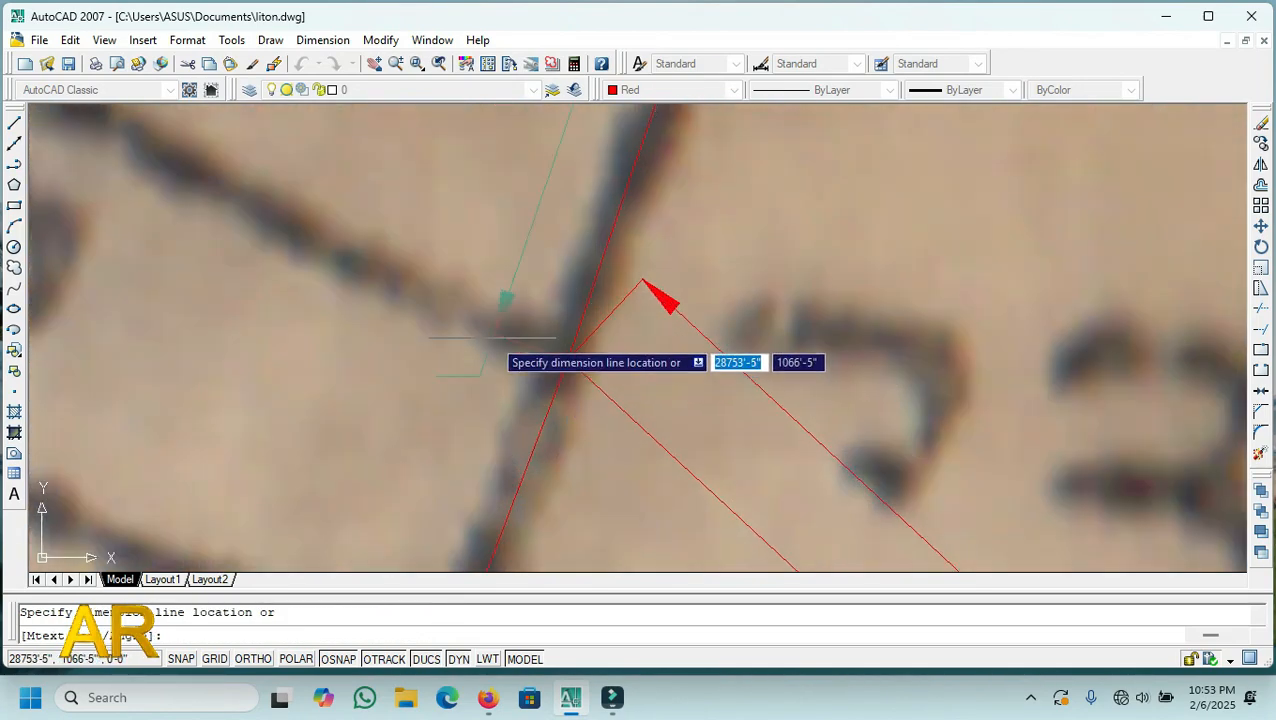
pyautogui.click(496, 338)
pyautogui.scroll(-5, 864, 400)
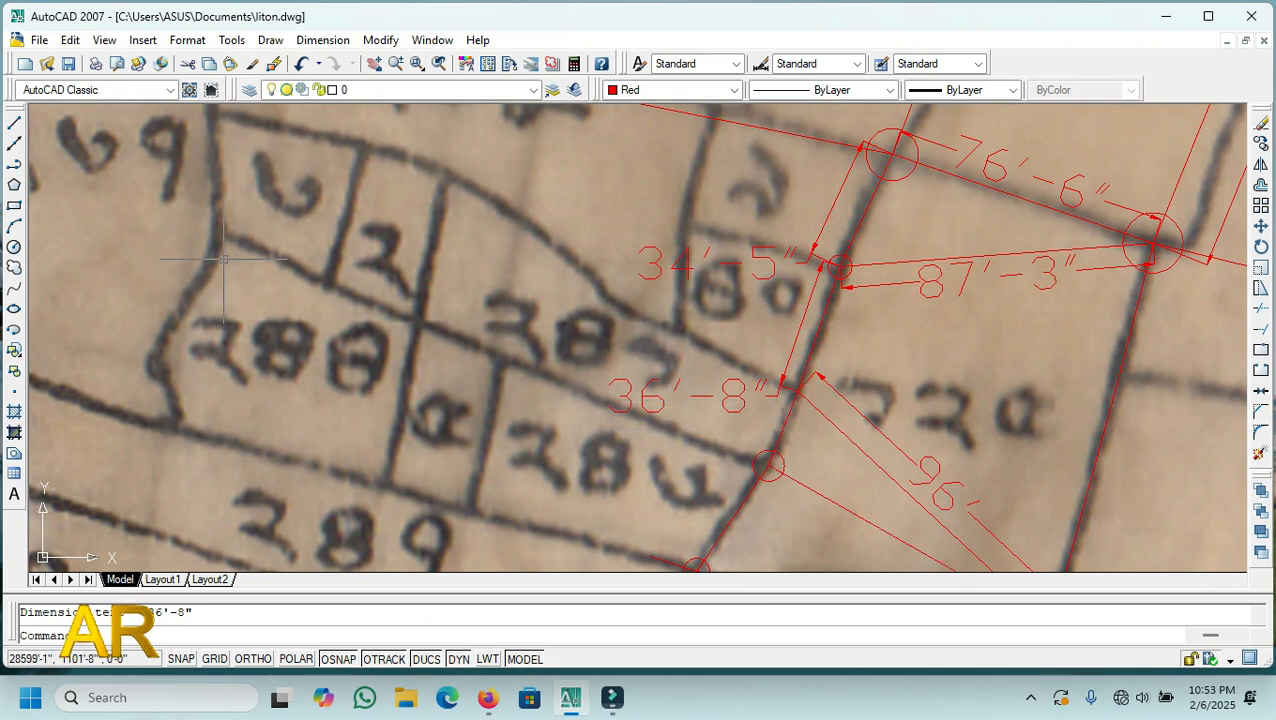
# - Mark the western boundary's second junction with a circle using the default 3'-8" radius
pyautogui.click(14, 246)
pyautogui.scroll(6, 823, 357)
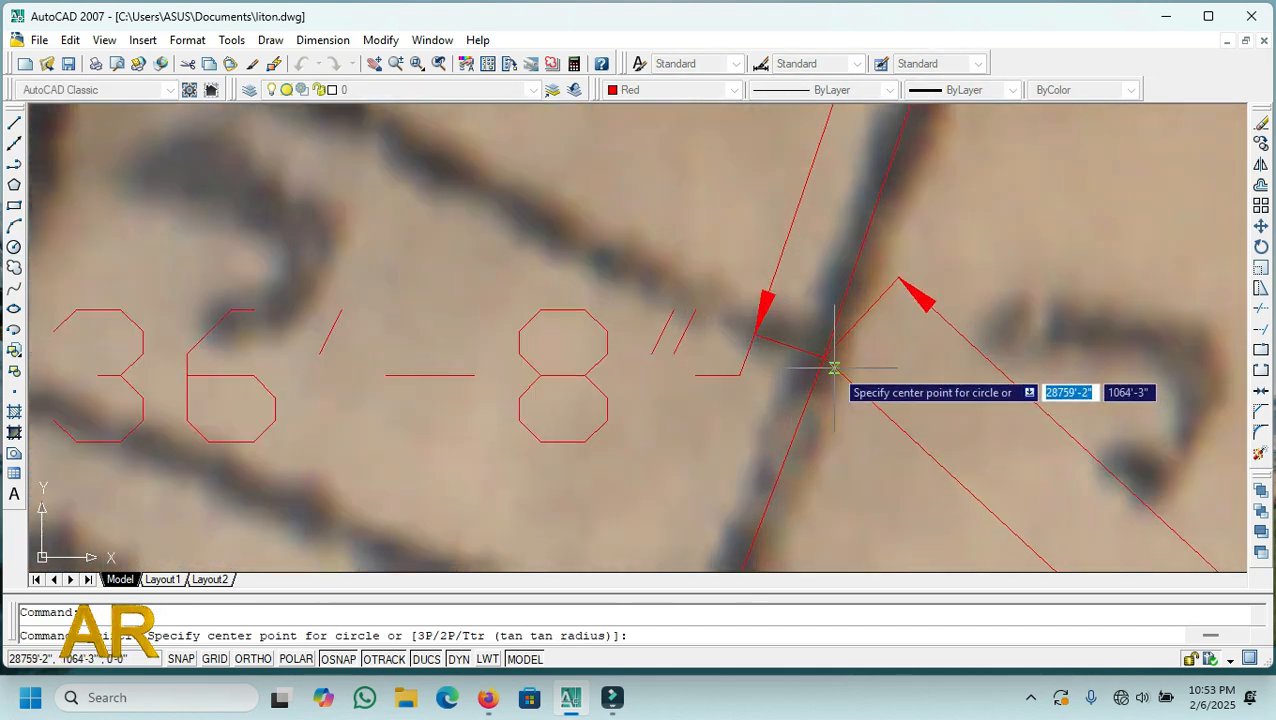
pyautogui.click(823, 357)
pyautogui.press('Return')
pyautogui.scroll(-4, 547, 236)
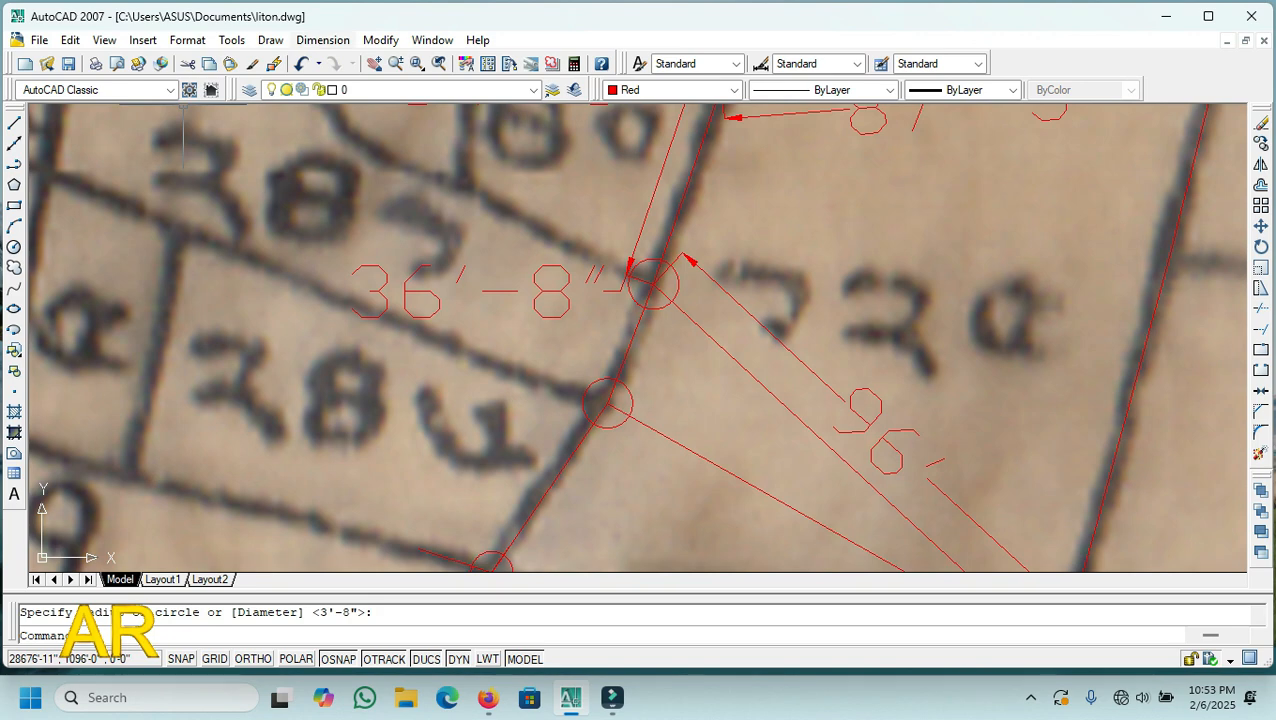
# - Add an aligned dimension between the western boundary's second and third junctions, placed just outside plot ১২৫
pyautogui.click(322, 40)
pyautogui.click(340, 105)
pyautogui.scroll(4, 651, 284)
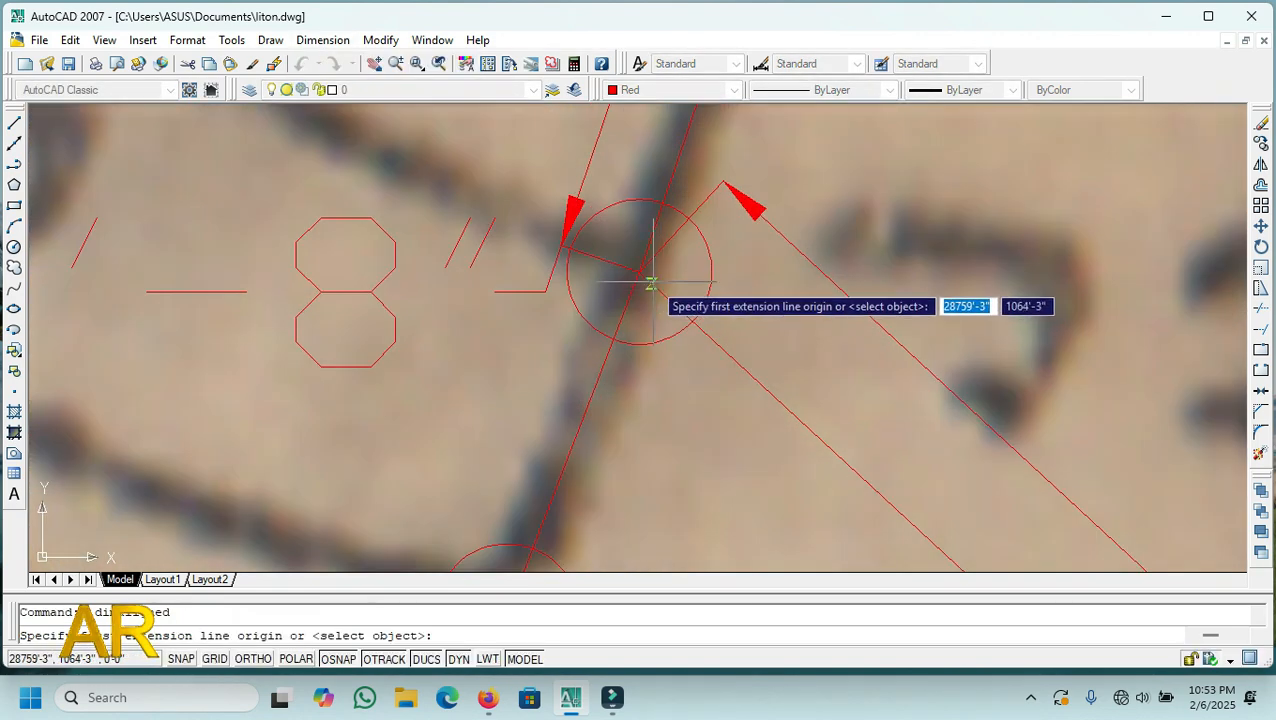
pyautogui.click(641, 273)
pyautogui.scroll(-3, 660, 262)
pyautogui.scroll(3, 590, 395)
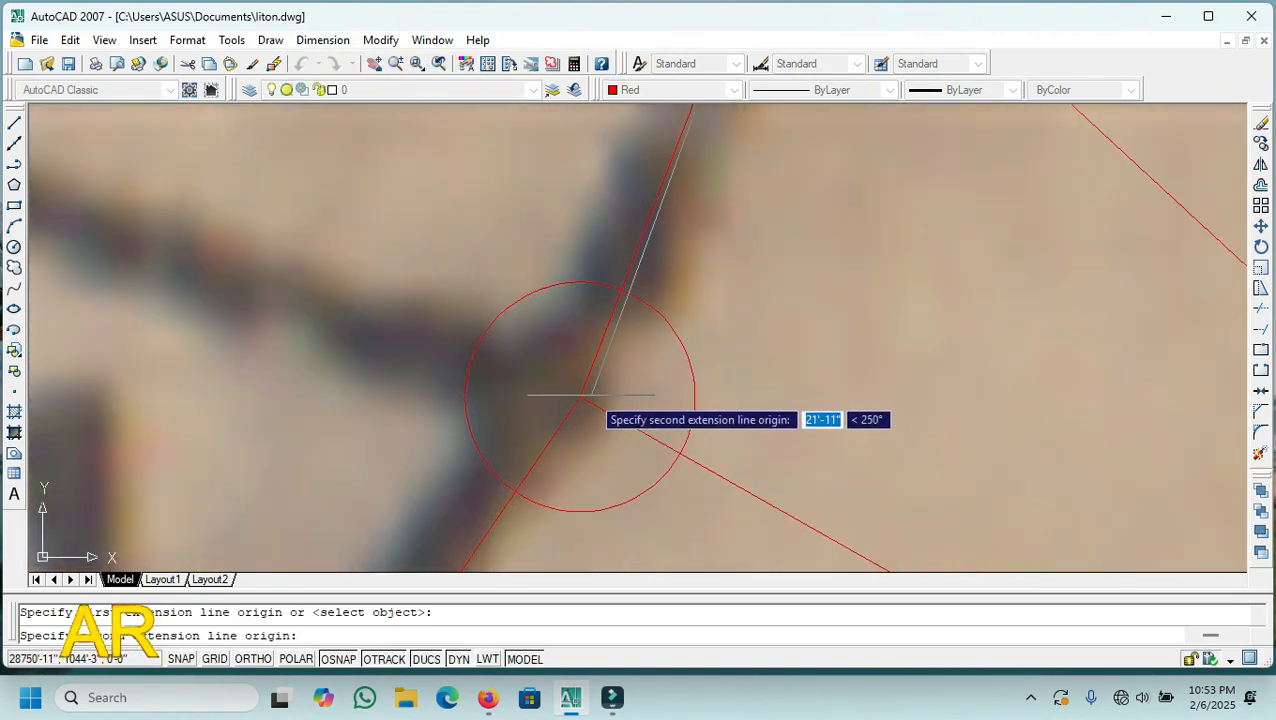
pyautogui.click(578, 396)
pyautogui.click(578, 394)
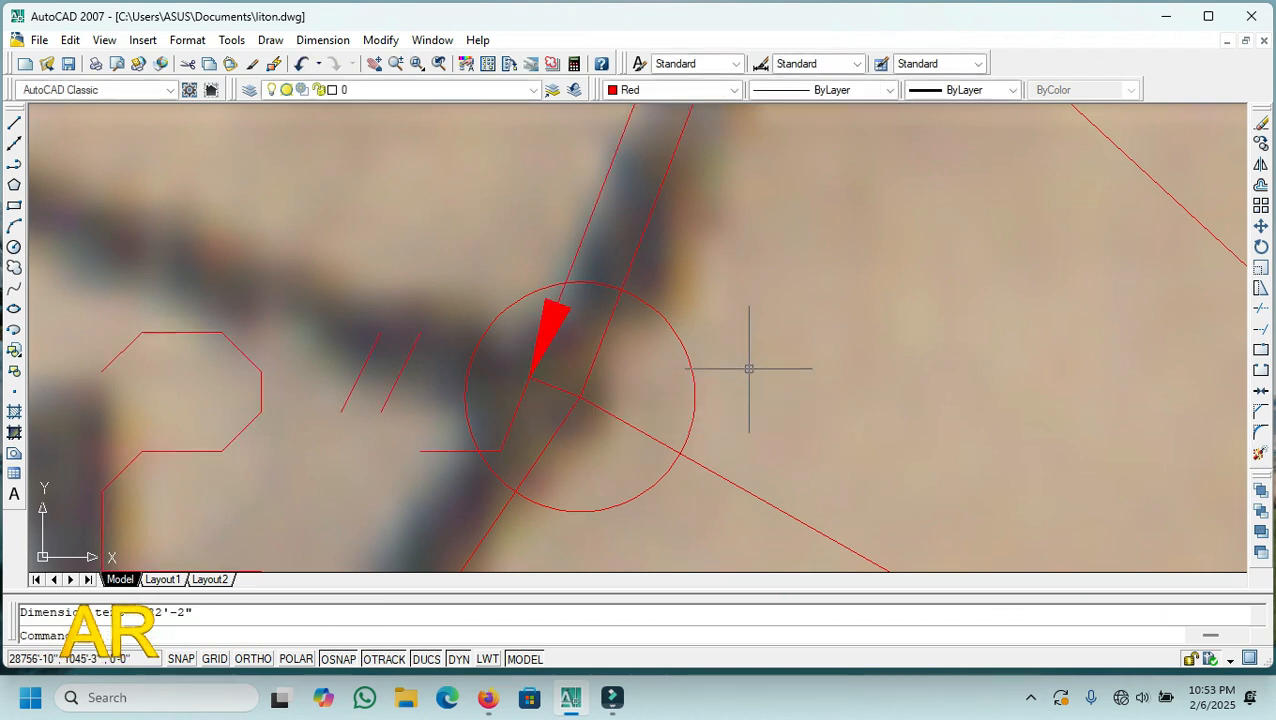
pyautogui.scroll(-2, 749, 369)
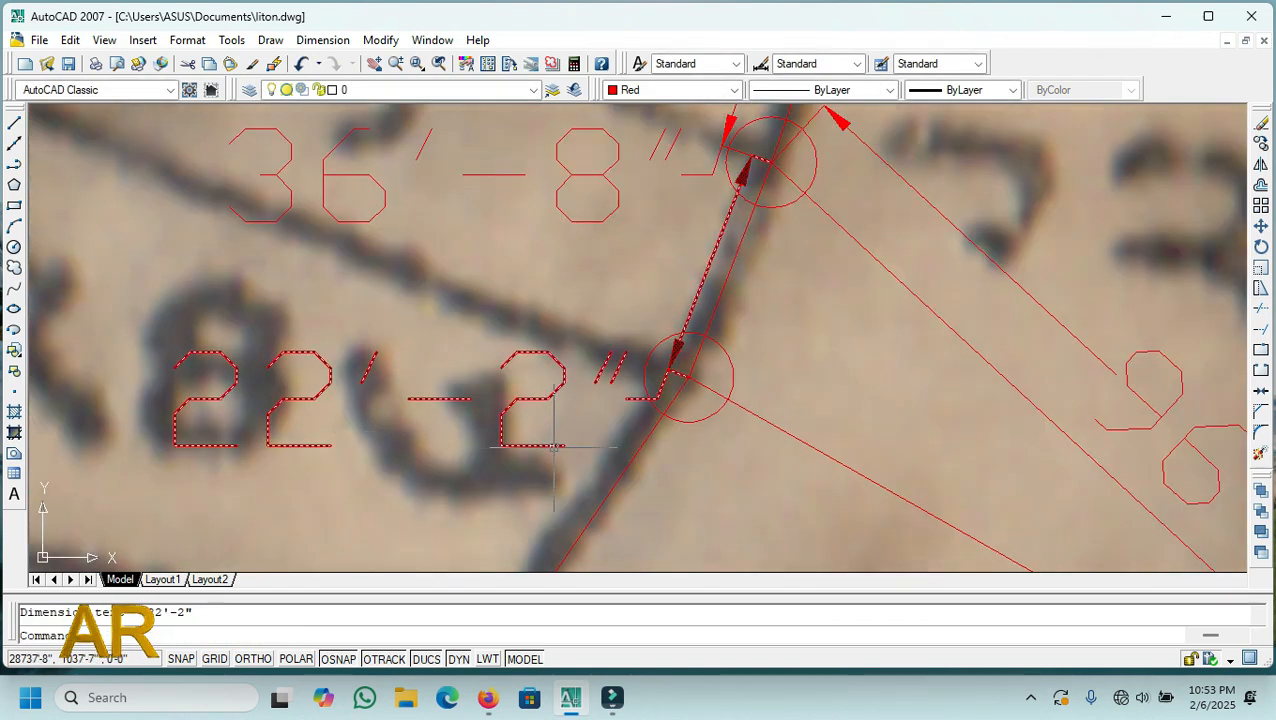
pyautogui.scroll(-3, 541, 400)
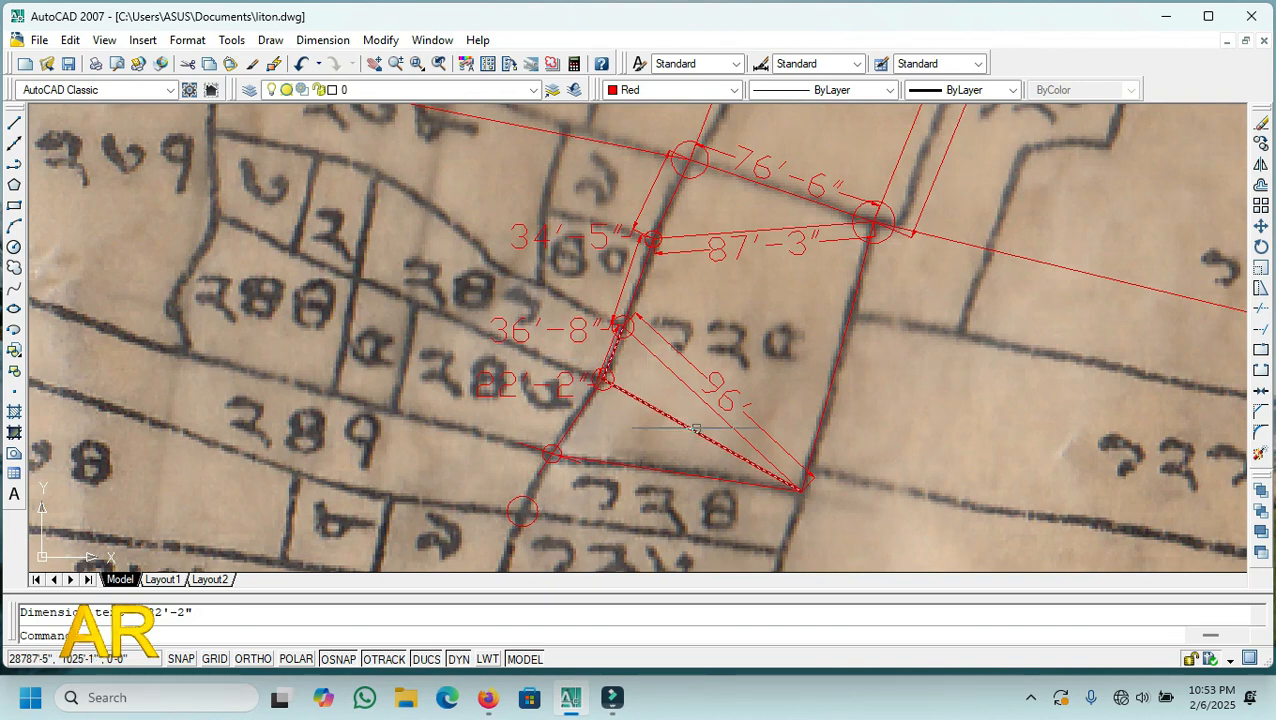
# - Delete the 34'-5", 36'-8" and 22'-2" aligned dimensions along plot ১২৫'s western boundary
pyautogui.click(576, 402)
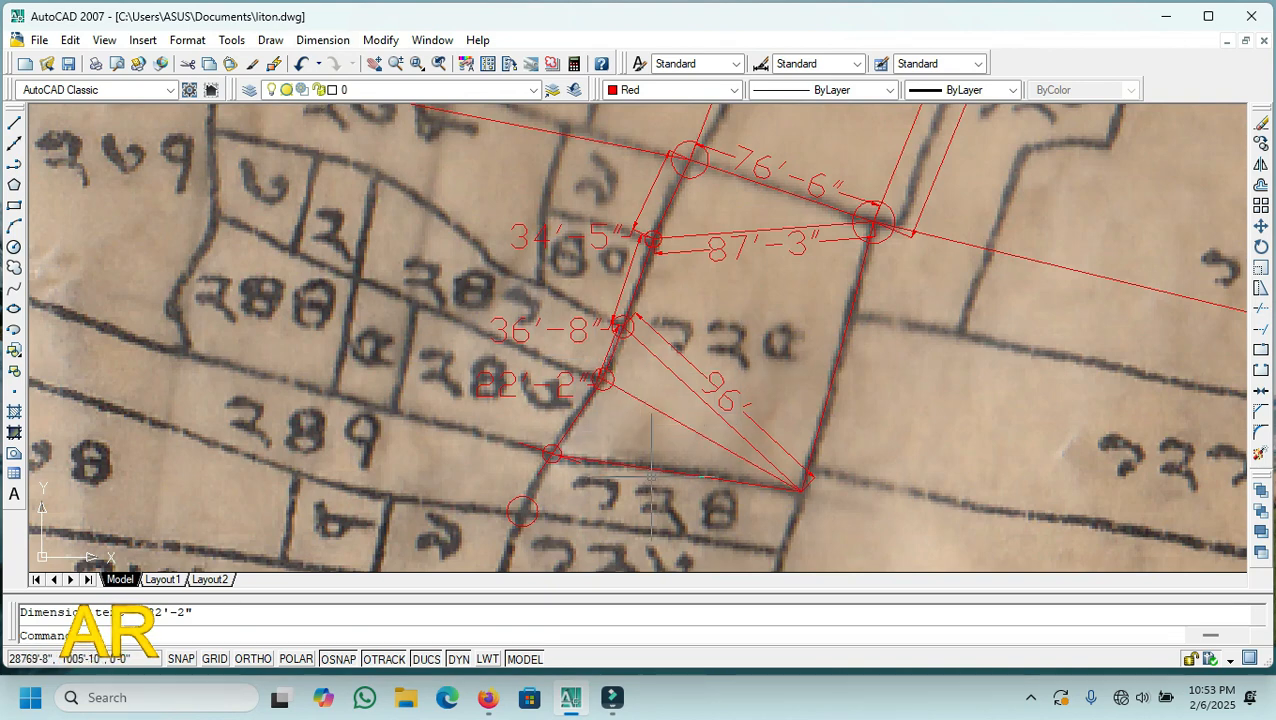
pyautogui.click(543, 230)
pyautogui.press('Delete')
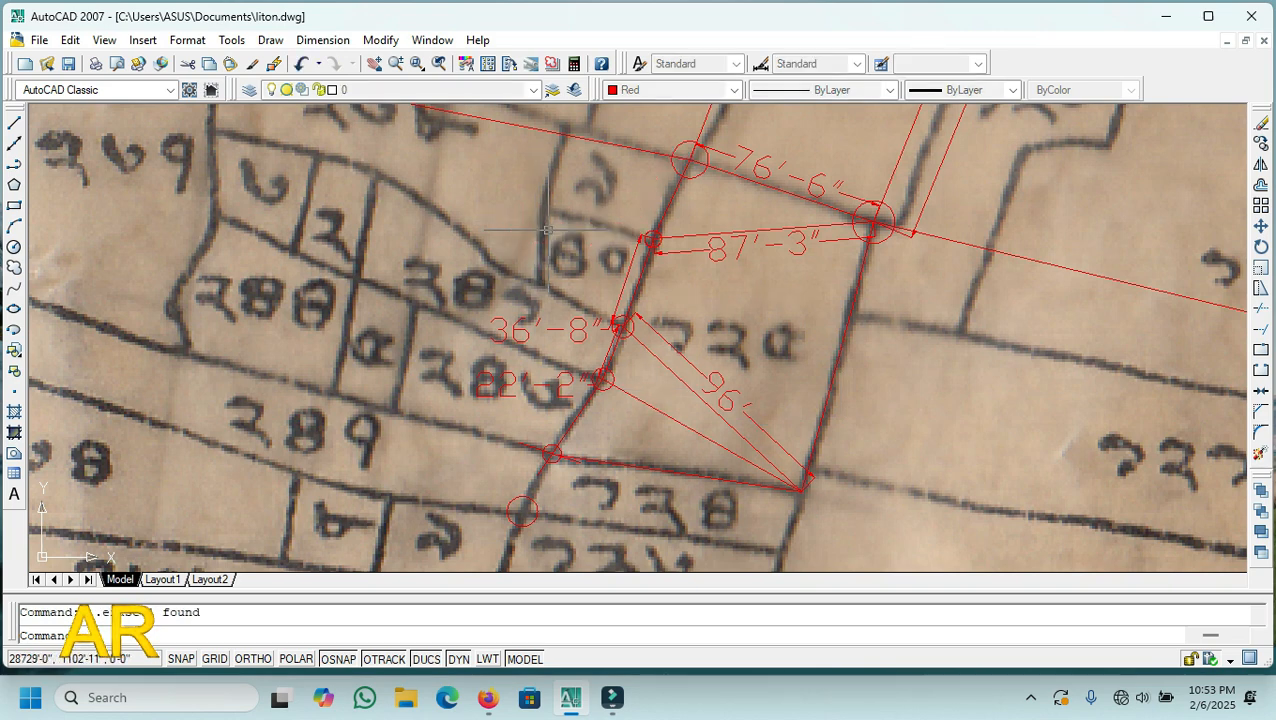
pyautogui.click(560, 330)
pyautogui.press('Delete')
pyautogui.click(605, 362)
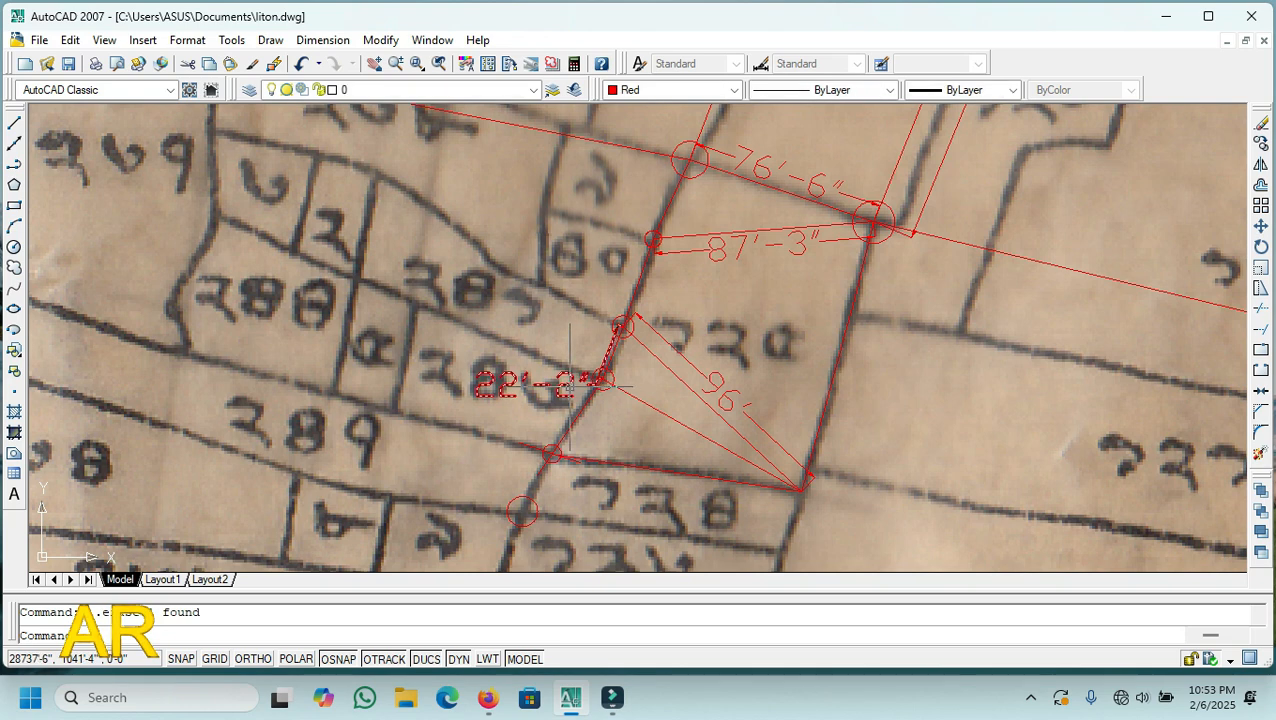
pyautogui.press('Delete')
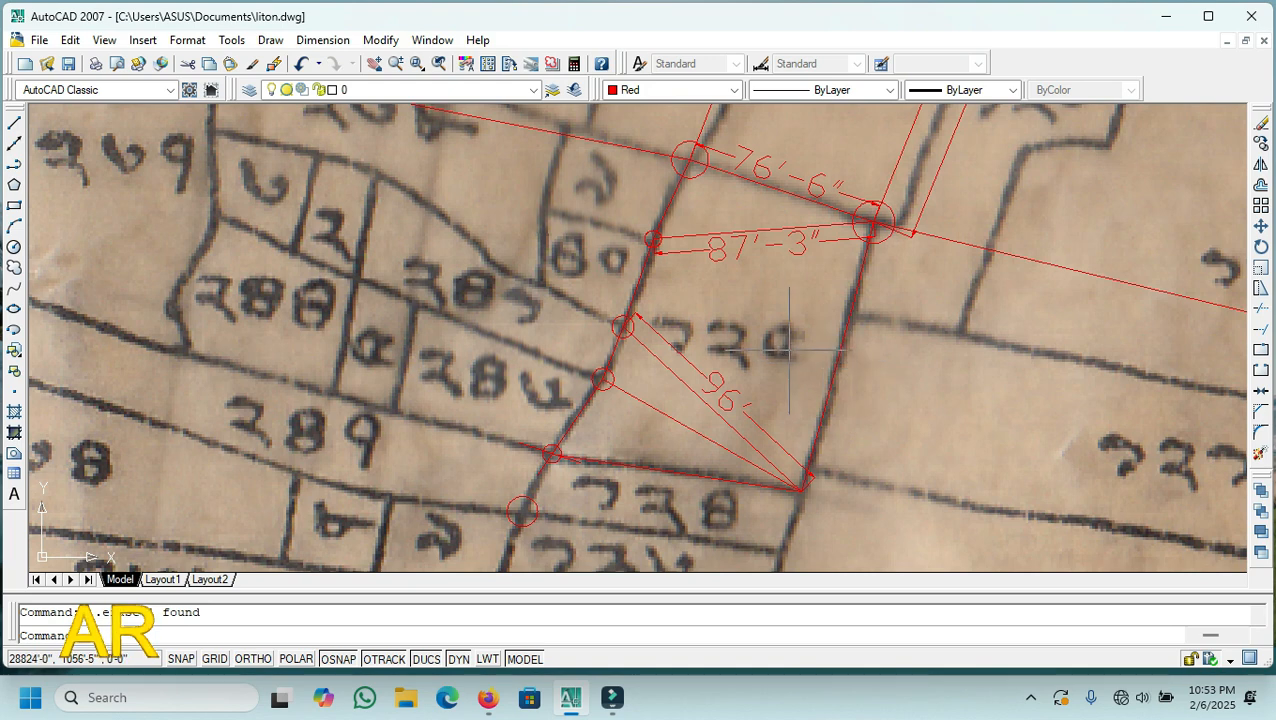
# - Trace plot ২৪৭'s northern boundary with a polyline about 236' long, from plot ১২৫'s southwest corner junction to its western end
pyautogui.scroll(-2, 789, 349)
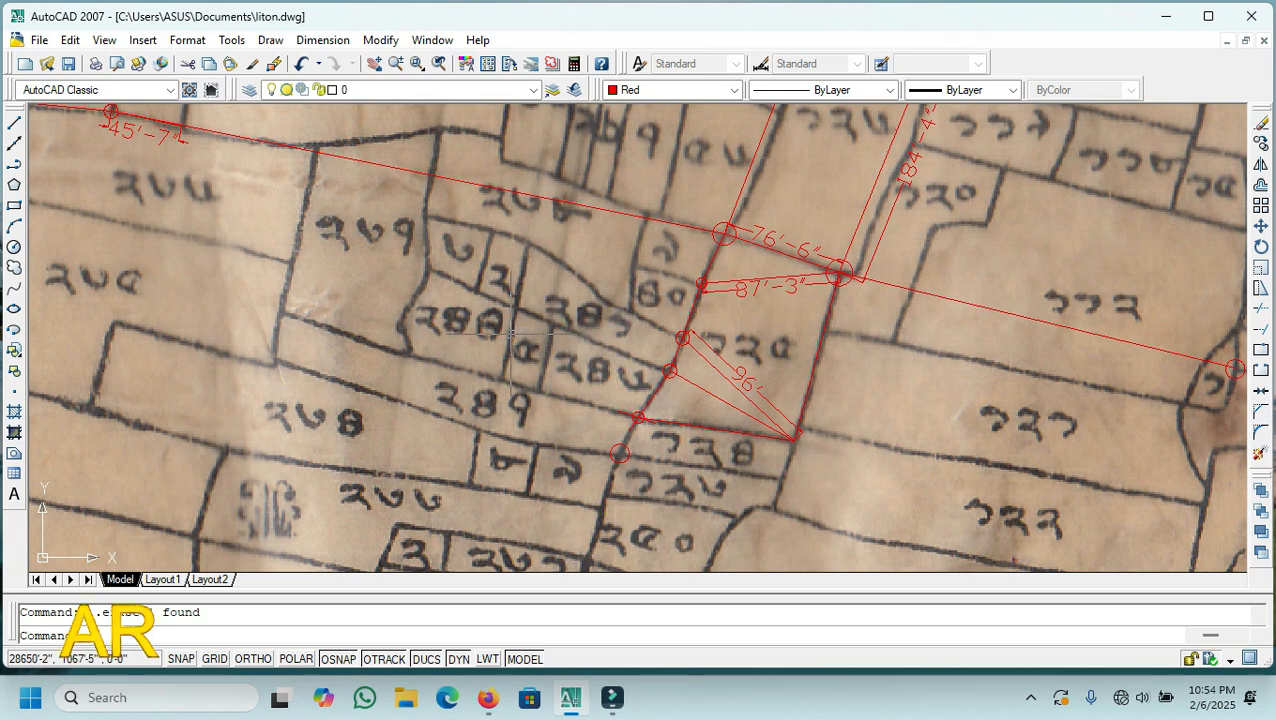
pyautogui.click(14, 163)
pyautogui.scroll(5, 661, 440)
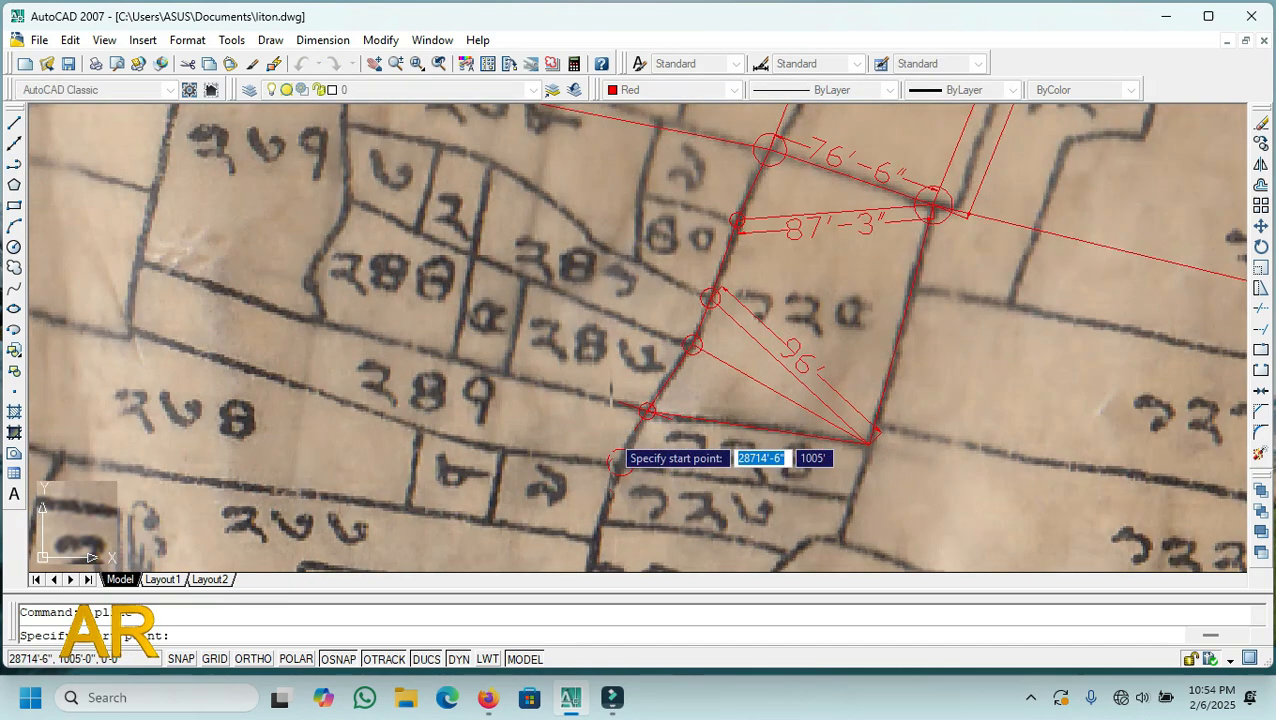
pyautogui.click(678, 389)
pyautogui.scroll(-3, 490, 370)
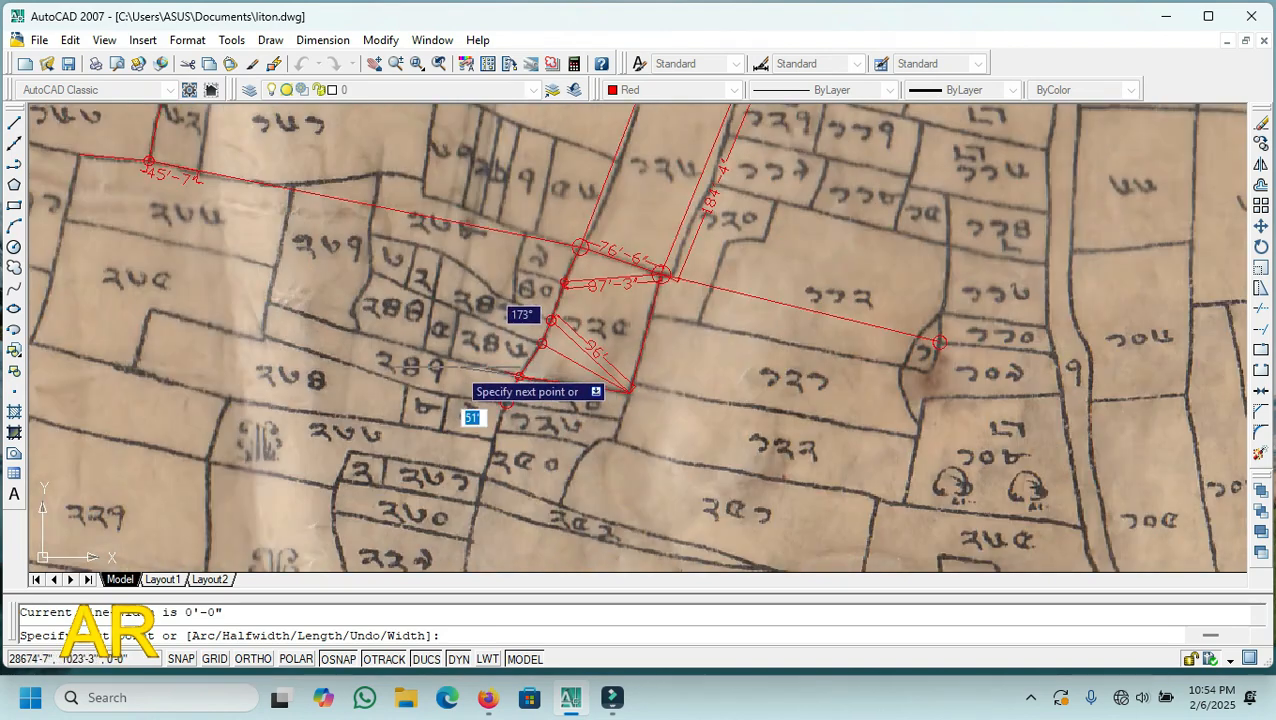
pyautogui.scroll(5, 470, 399)
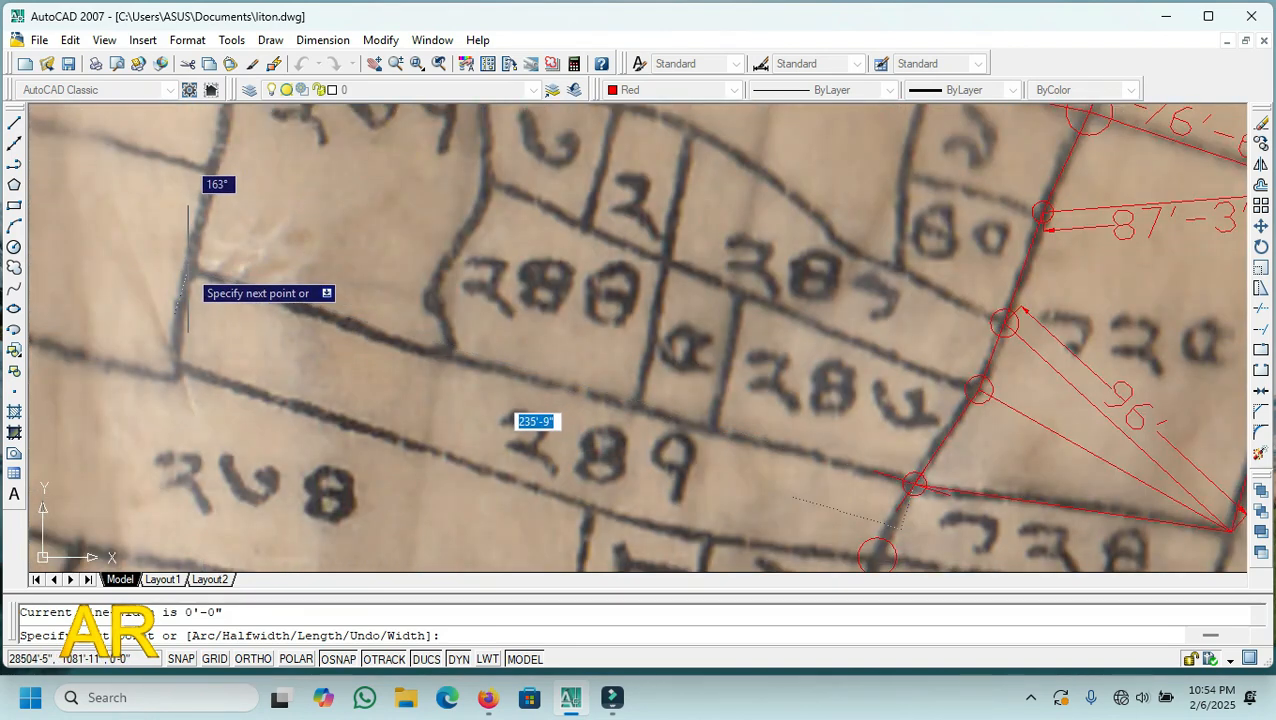
pyautogui.click(188, 267)
pyautogui.rightClick(265, 262)
pyautogui.click(303, 272)
pyautogui.scroll(-3, 390, 400)
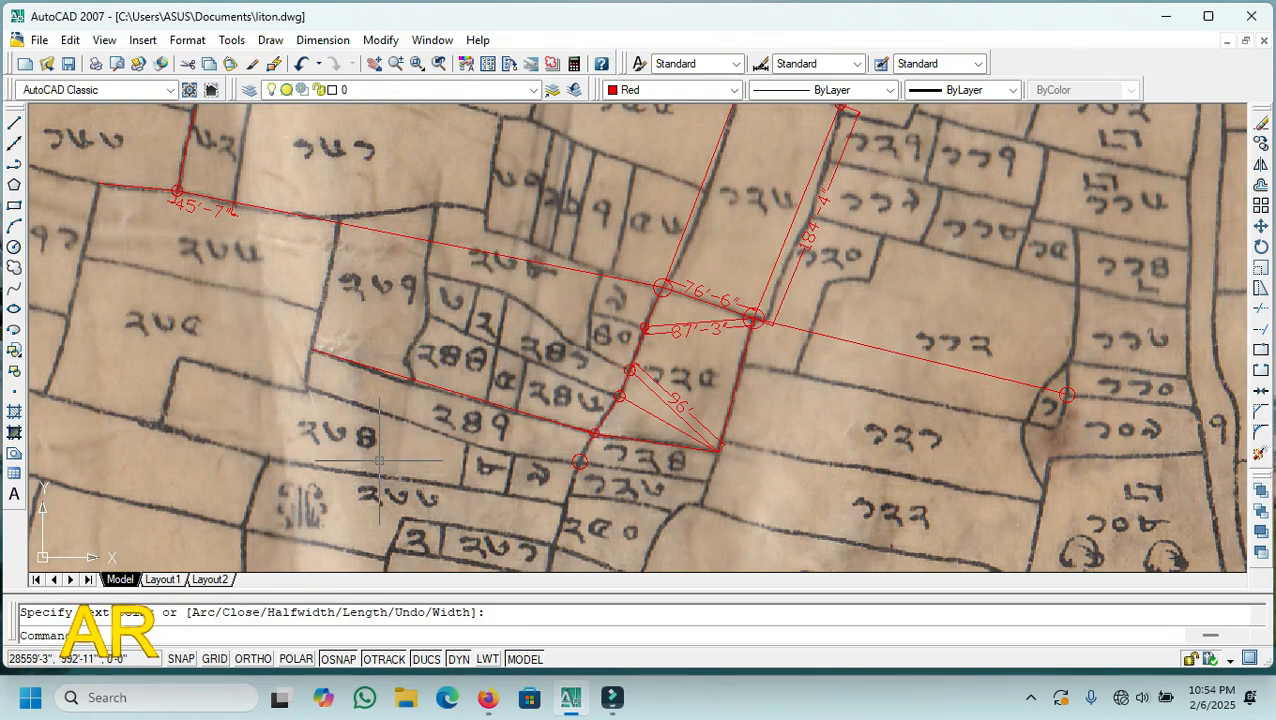
pyautogui.scroll(-2, 430, 360)
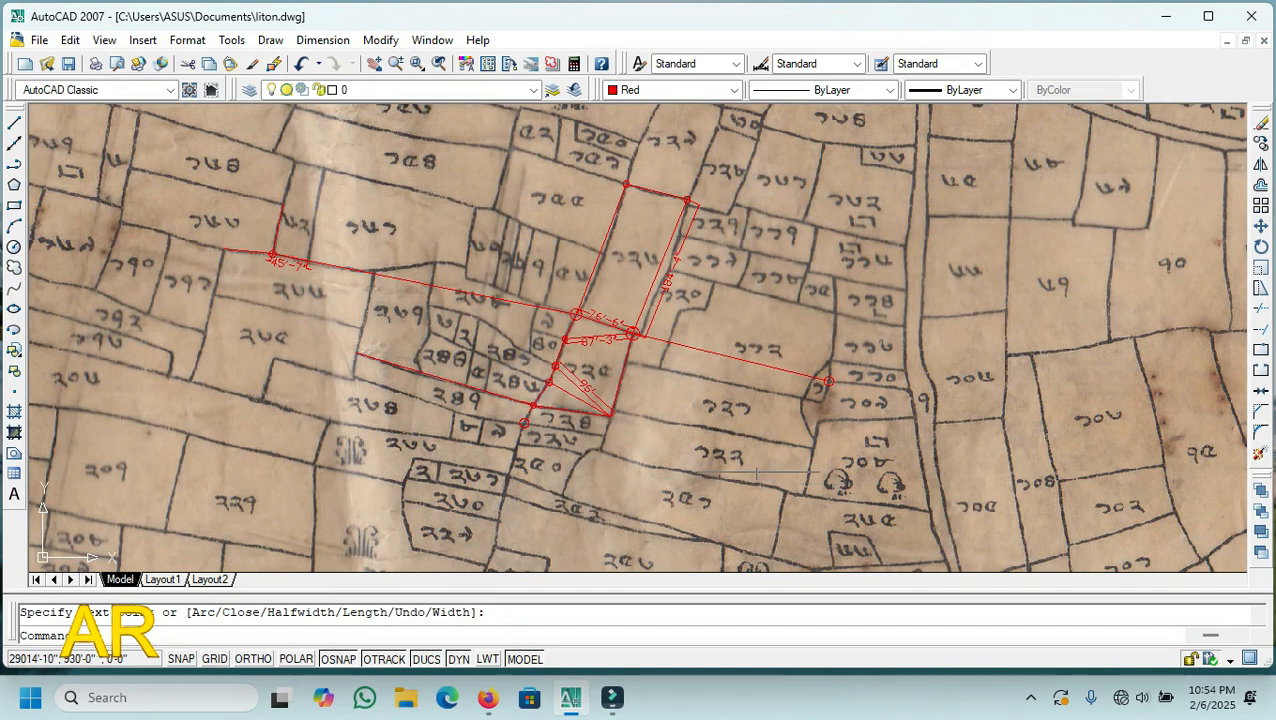
# - Trace the boundary between plots ১২১ and ১২২ with a polyline about 260' long, from plot ১২৫'s southeast corner to its eastern end
pyautogui.write('pl')
pyautogui.press('Return')
pyautogui.scroll(6, 615, 409)
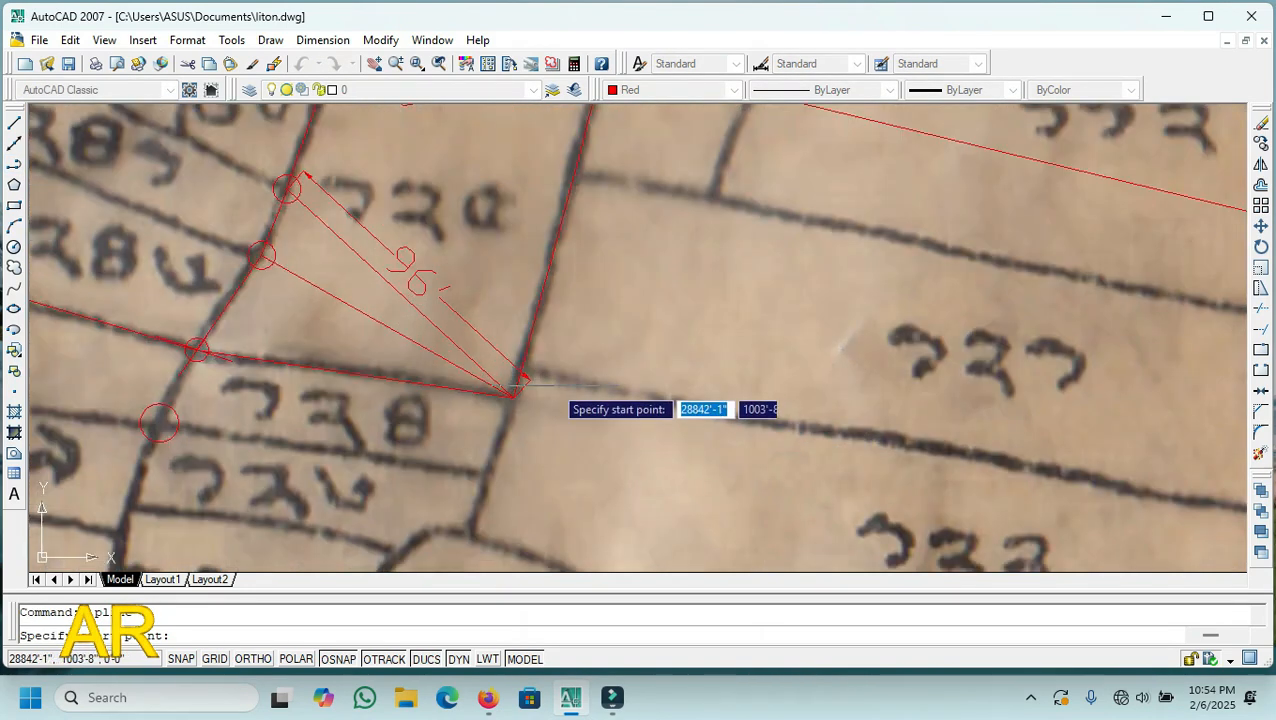
pyautogui.scroll(2, 527, 375)
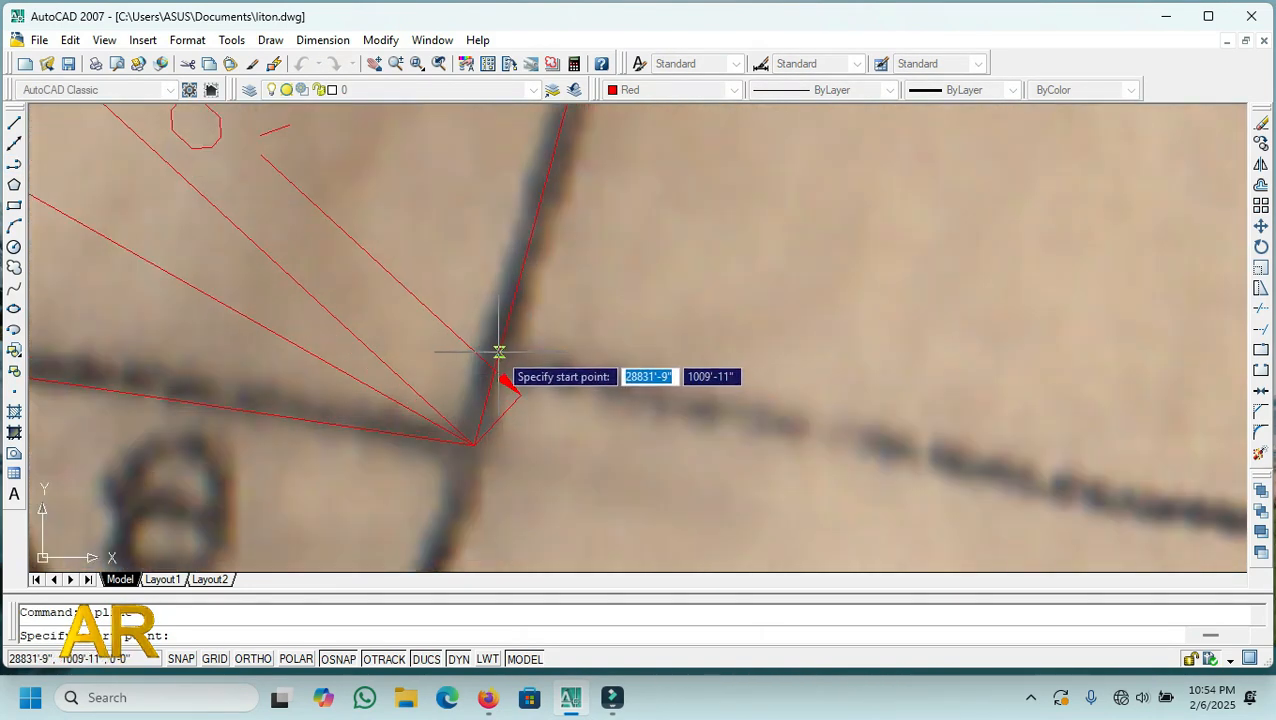
pyautogui.click(497, 354)
pyautogui.scroll(-4, 485, 356)
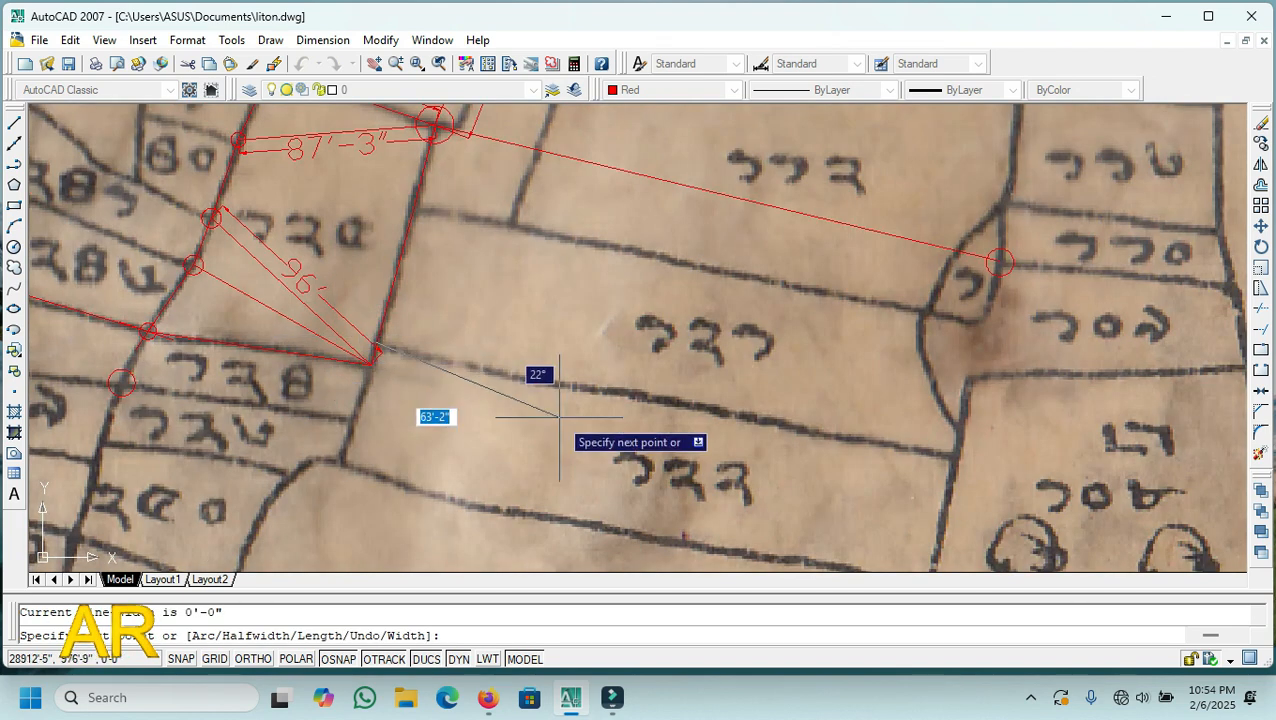
pyautogui.scroll(5, 948, 478)
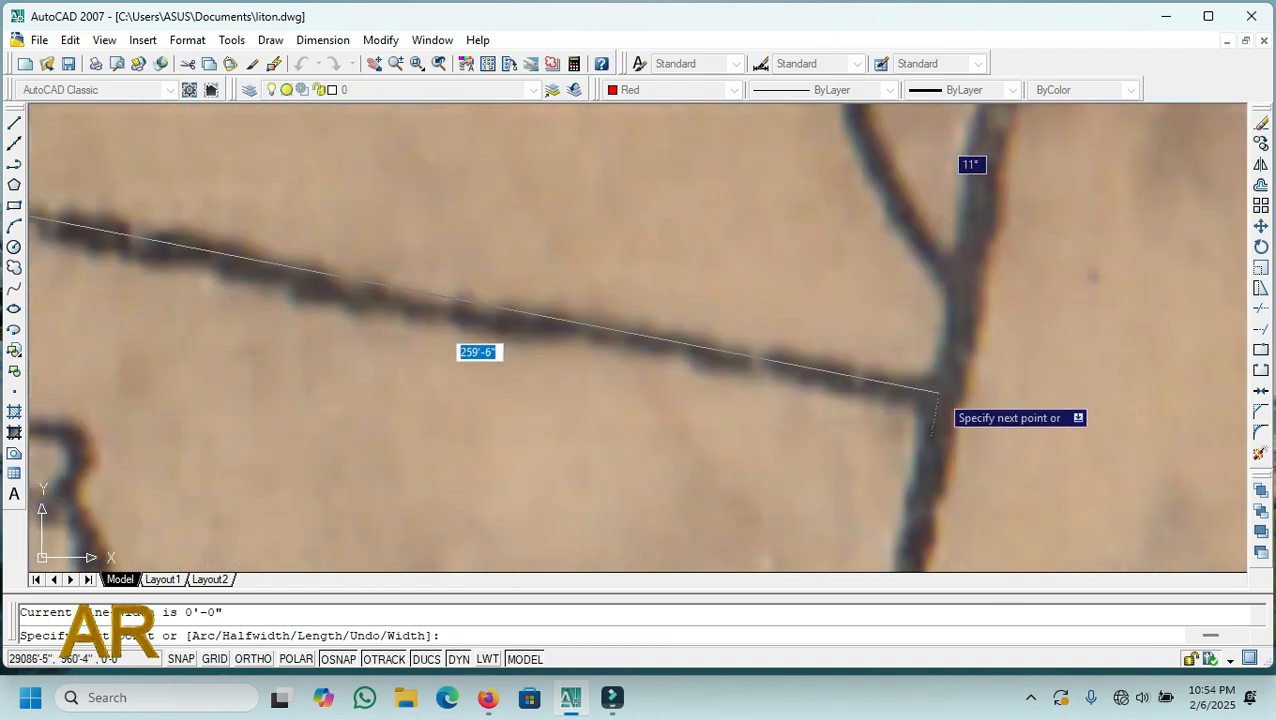
pyautogui.click(945, 395)
pyautogui.rightClick(998, 333)
pyautogui.click(1022, 342)
pyautogui.scroll(-3, 865, 425)
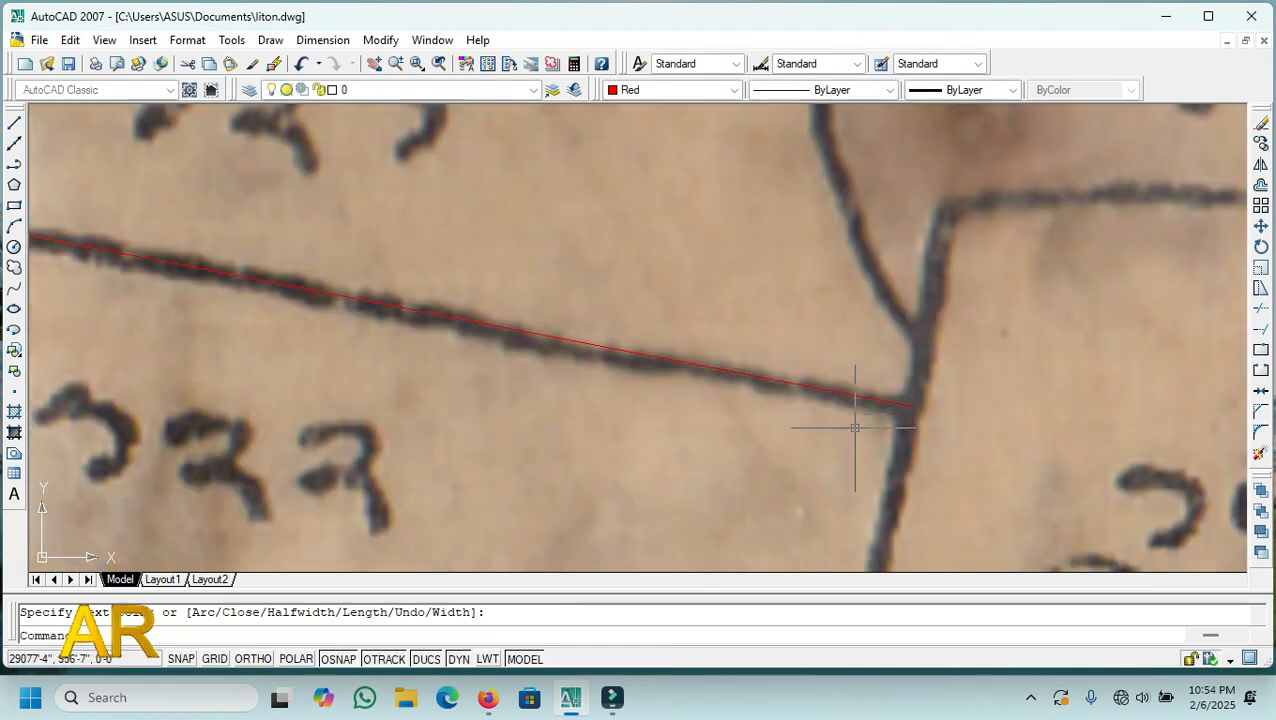
# - Mark the eastern end of the boundary between plots ১২১ and ১২২ with a circle centred on the polyline's endpoint
pyautogui.click(14, 246)
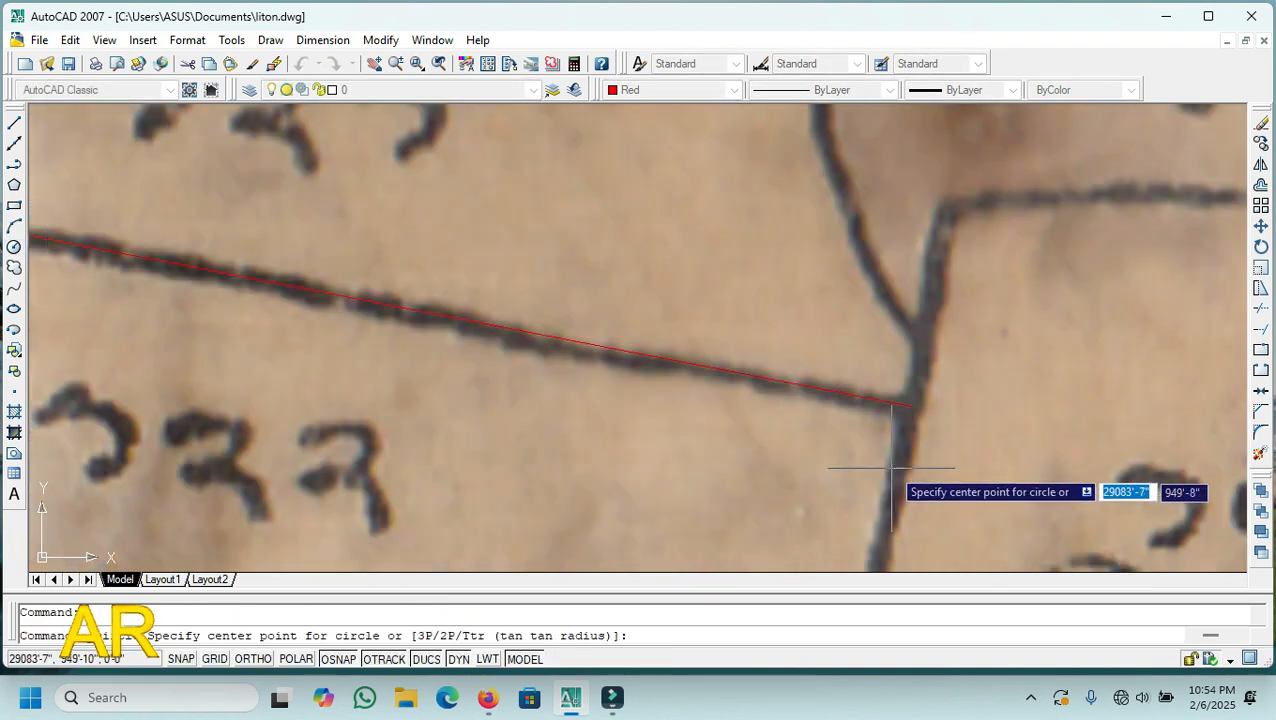
pyautogui.click(911, 406)
pyautogui.press('Return')
pyautogui.scroll(-3, 786, 382)
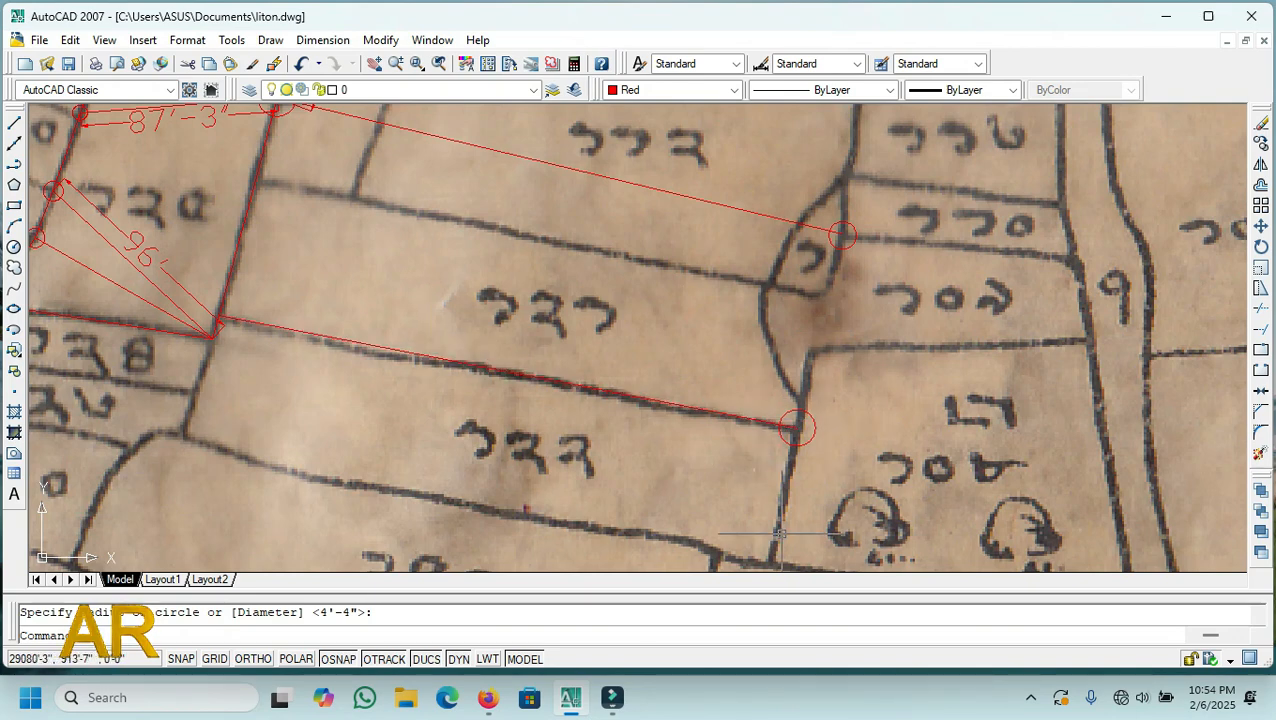
# - Examine the traced boundaries, junction circles and remaining dimensions around plot ১২৫ and the neighbouring plots
pyautogui.scroll(3, 803, 427)
pyautogui.scroll(-2, 840, 420)
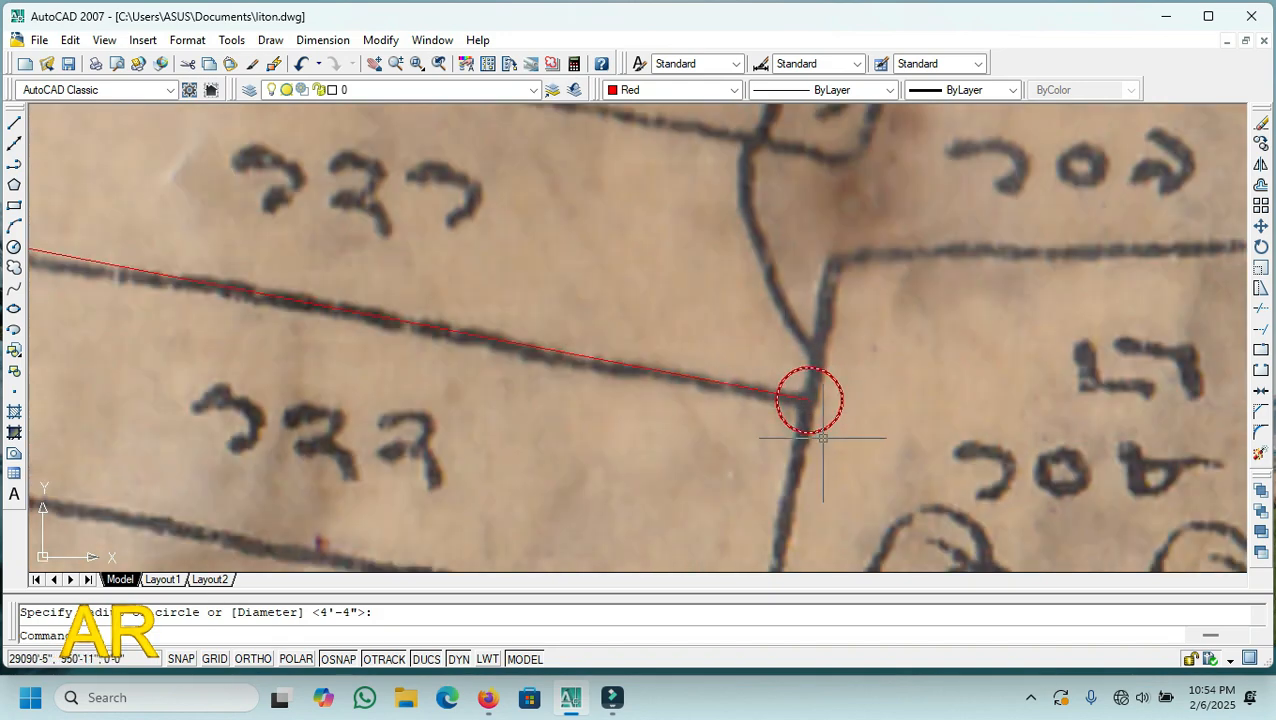
pyautogui.scroll(-2, 824, 432)
pyautogui.scroll(-2, 826, 435)
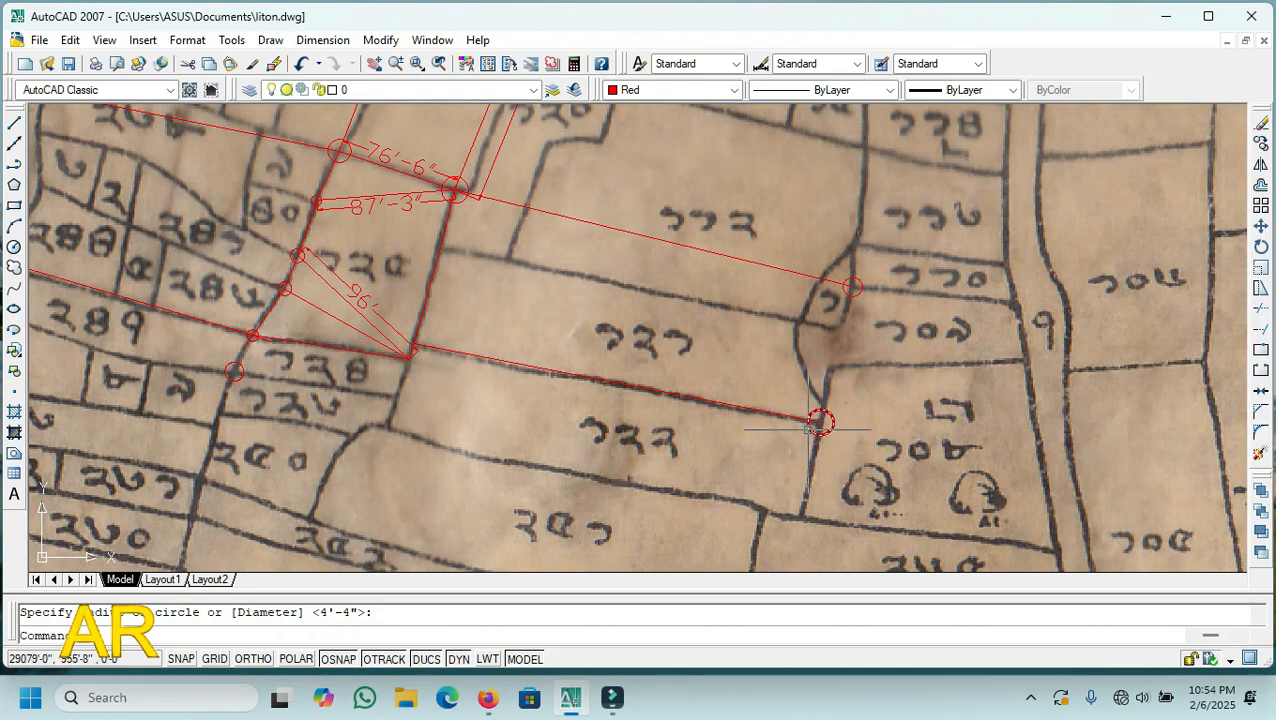
pyautogui.scroll(-2, 820, 424)
pyautogui.scroll(-2, 740, 405)
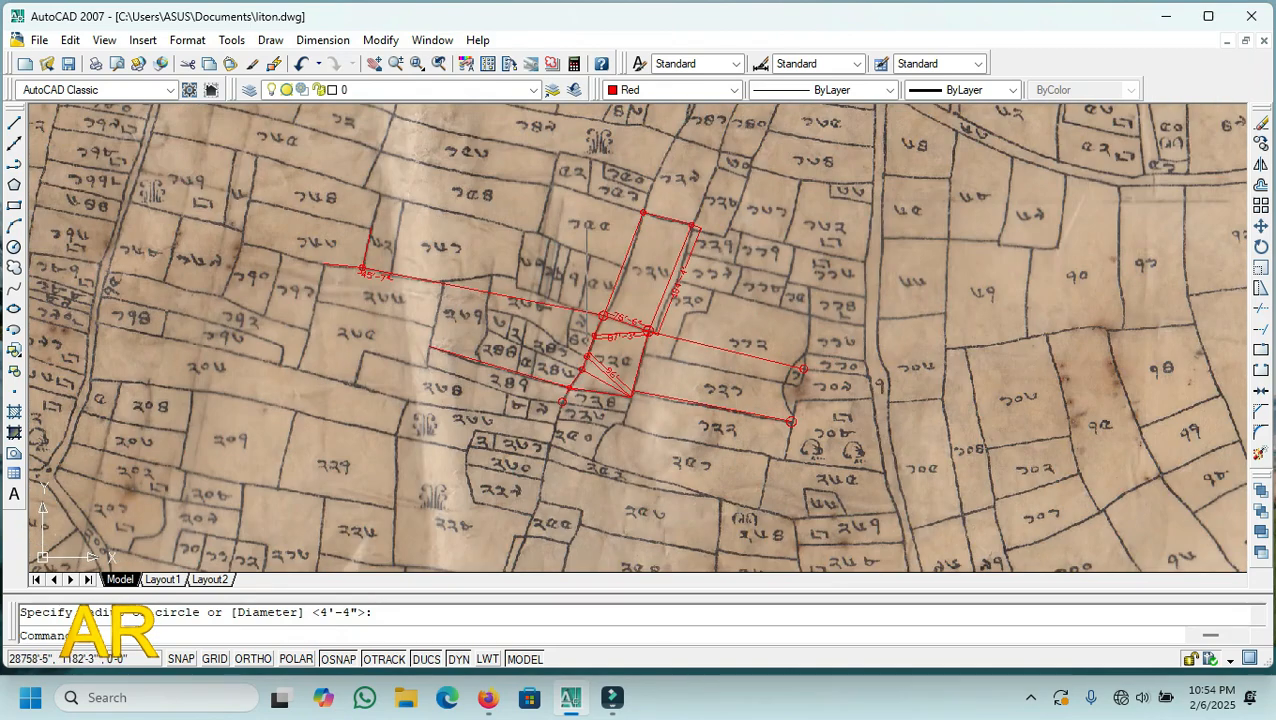
pyautogui.scroll(3, 616, 387)
pyautogui.scroll(-4, 640, 427)
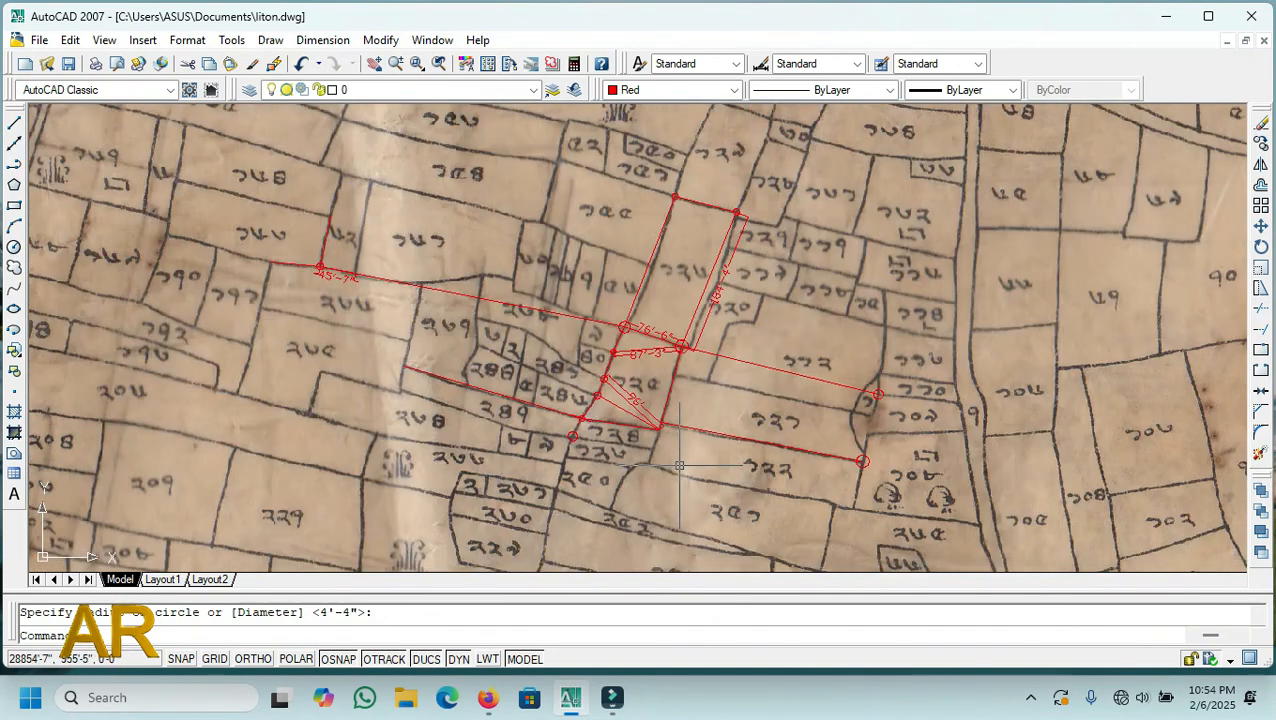
pyautogui.scroll(5, 690, 430)
pyautogui.scroll(-2, 700, 466)
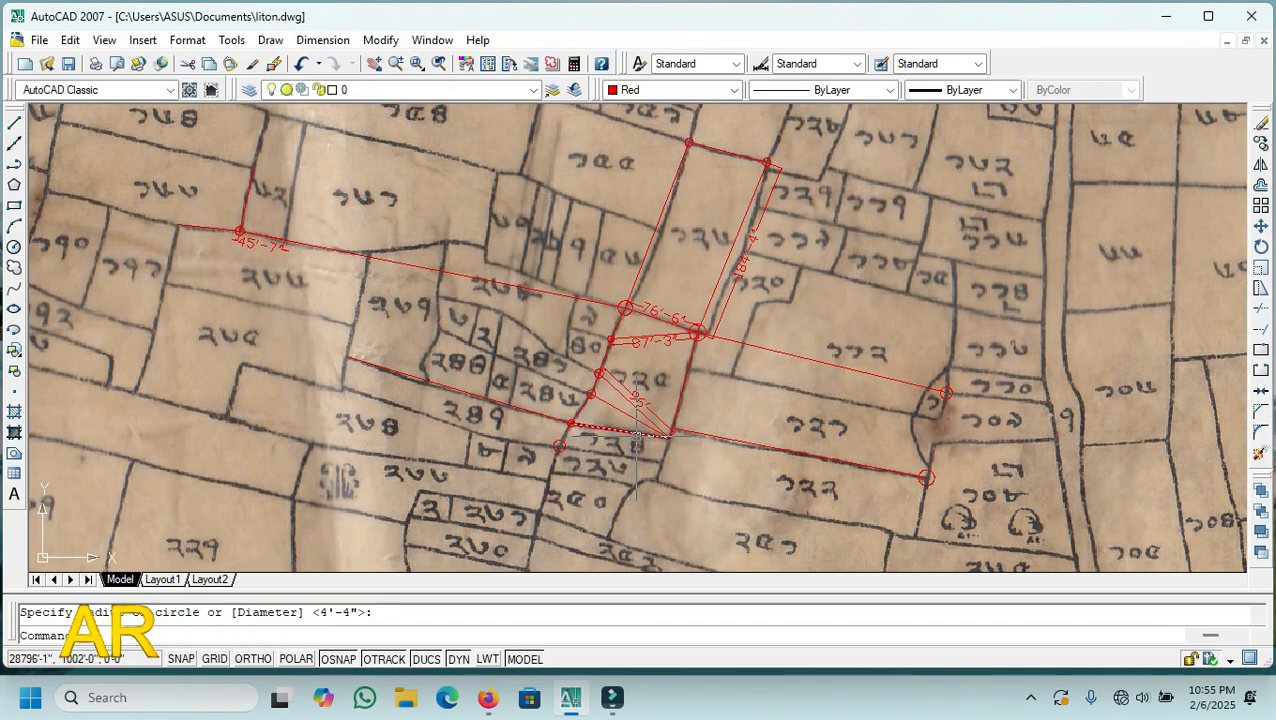
pyautogui.scroll(2, 648, 430)
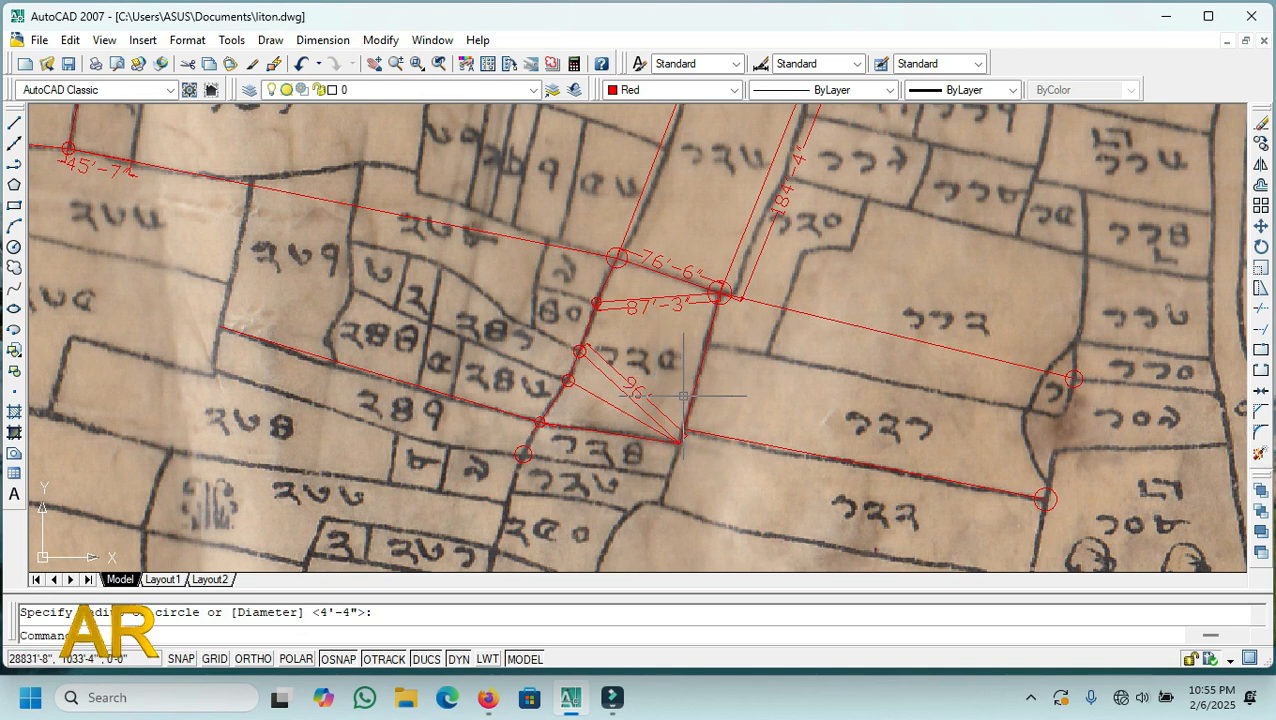
pyautogui.scroll(-2, 684, 396)
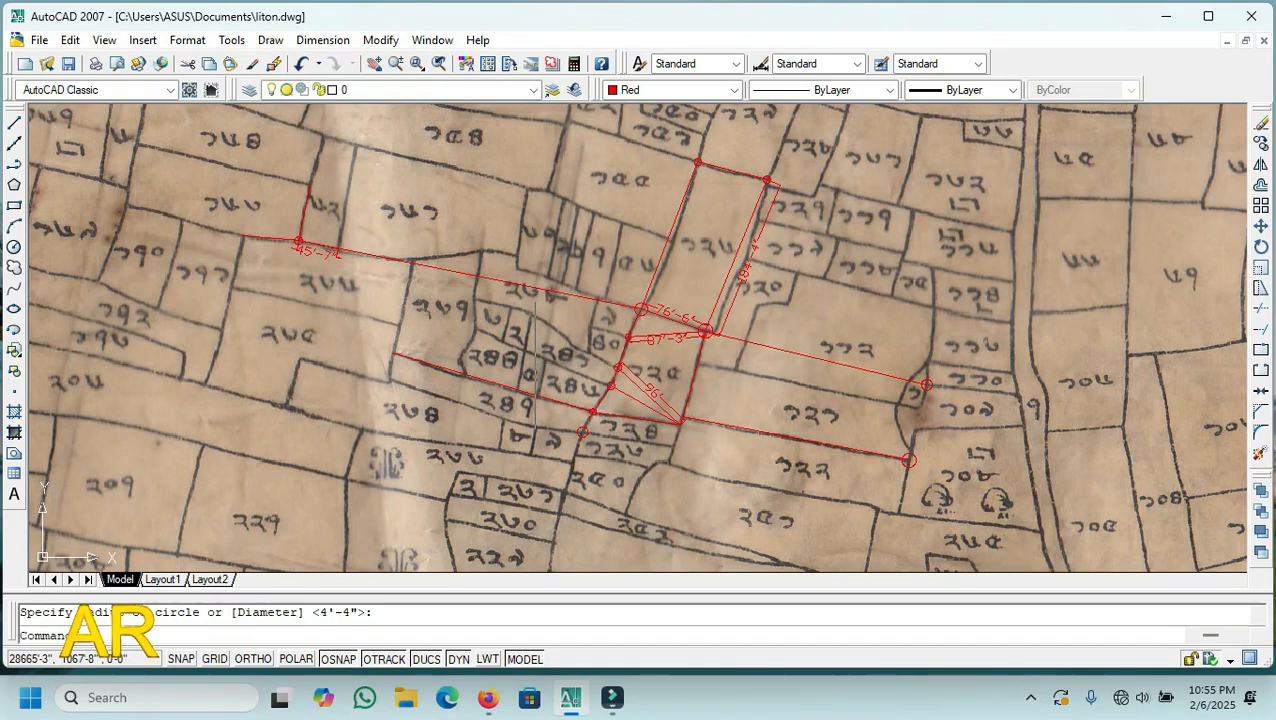
pyautogui.scroll(-3, 619, 369)
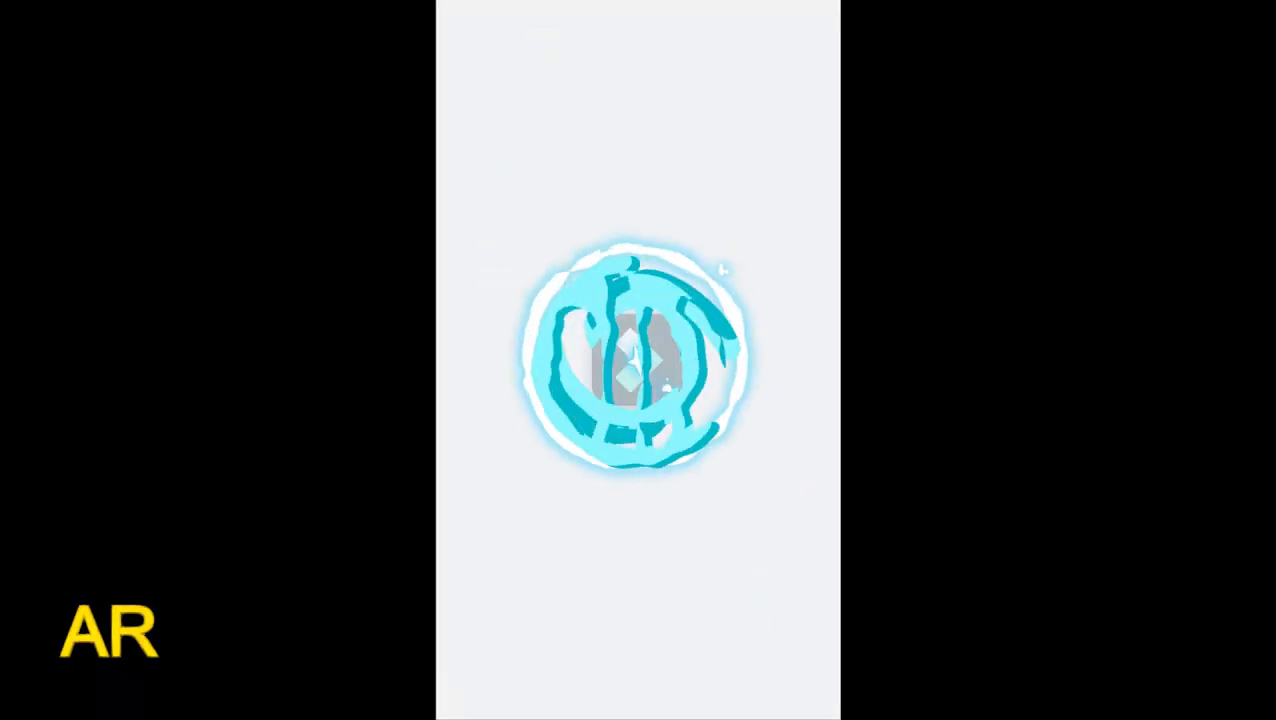